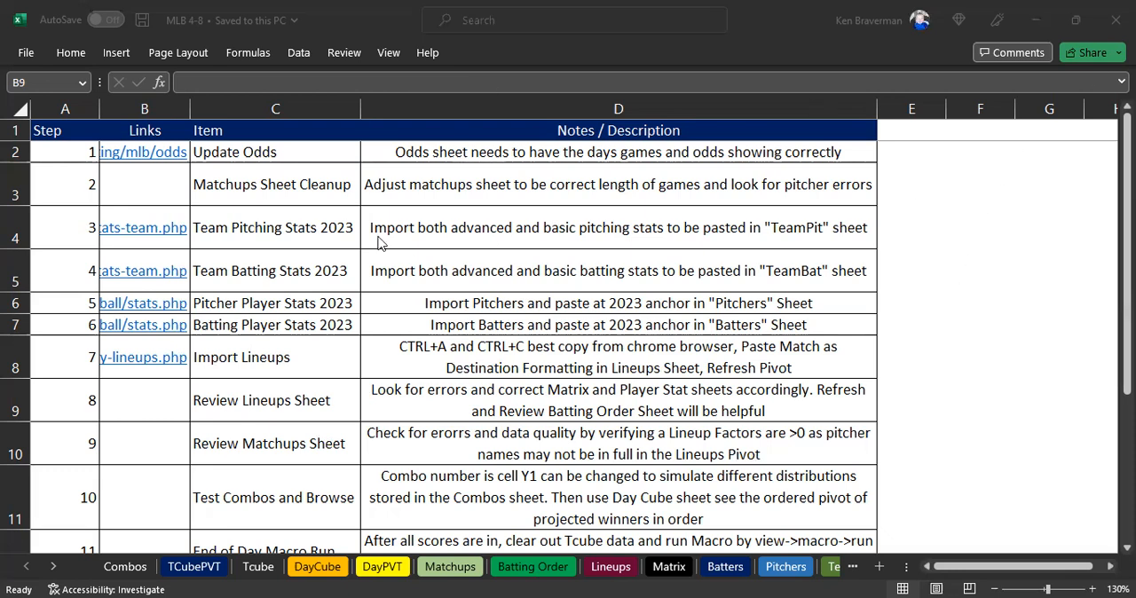
Read through the update instructions table, from Update Odds down to Refresh TCubePVT.
left_click(198, 213)
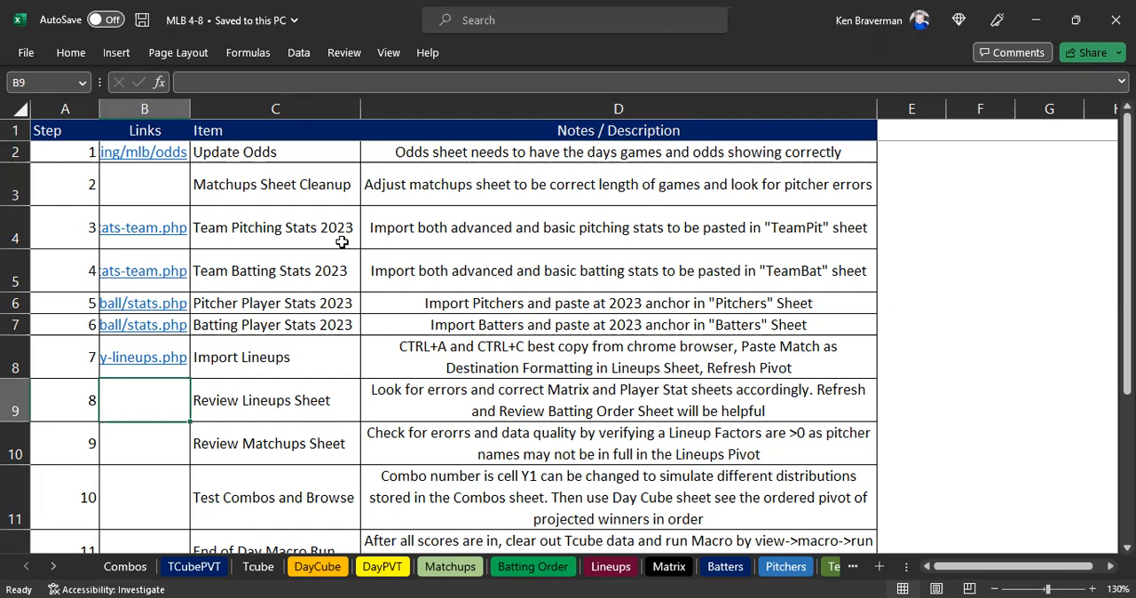
left_click_drag(65, 155, 71, 125)
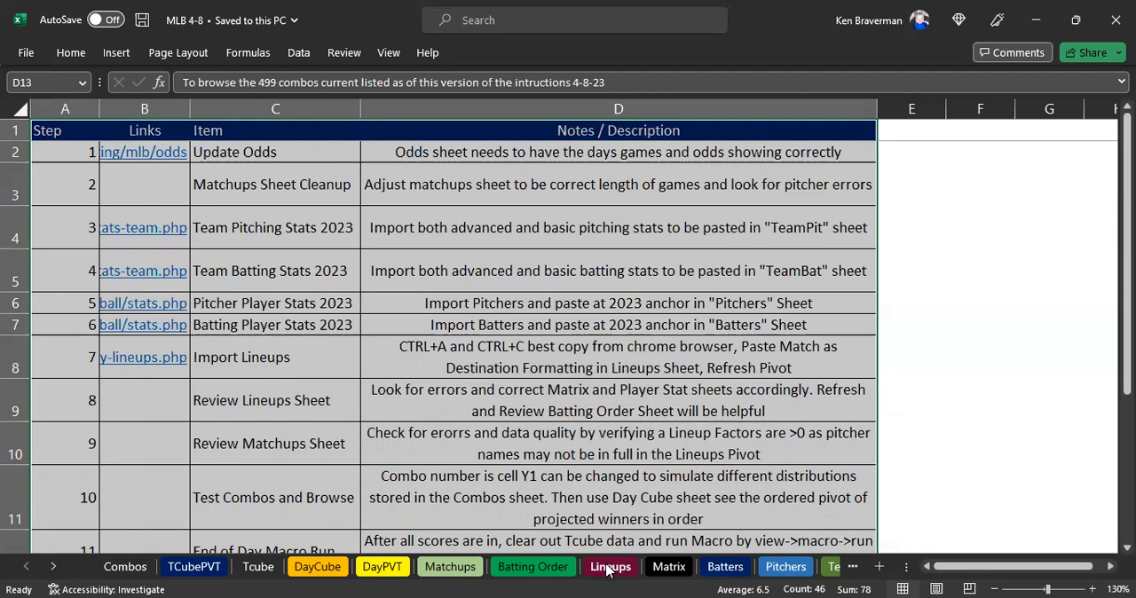
scroll(329, 313, "down", 1)
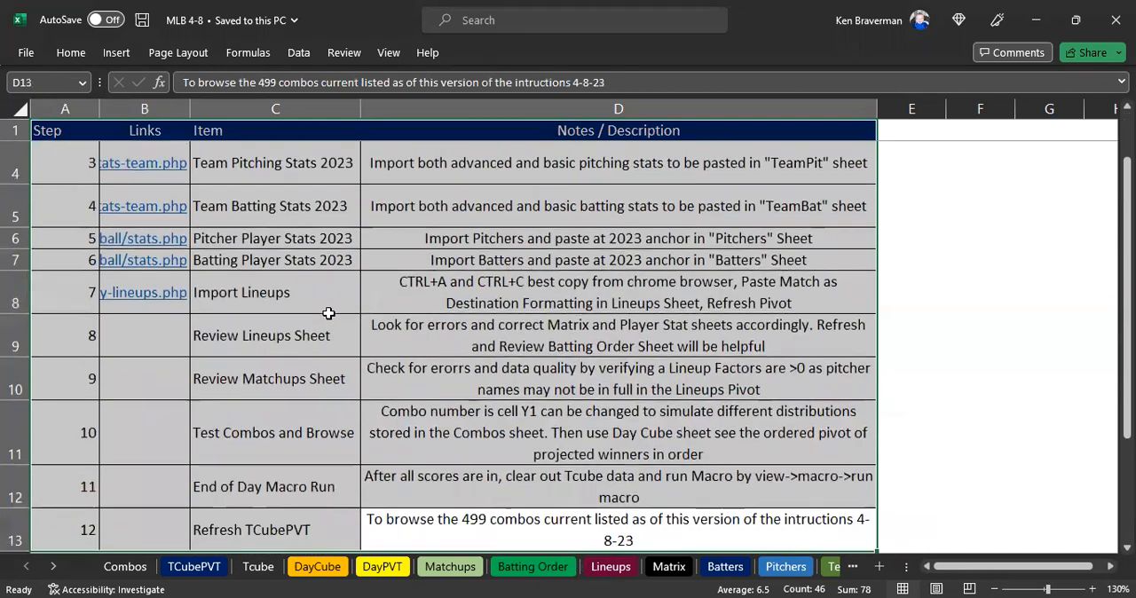
scroll(328, 313, "down", 2)
scroll(347, 304, "up", 3)
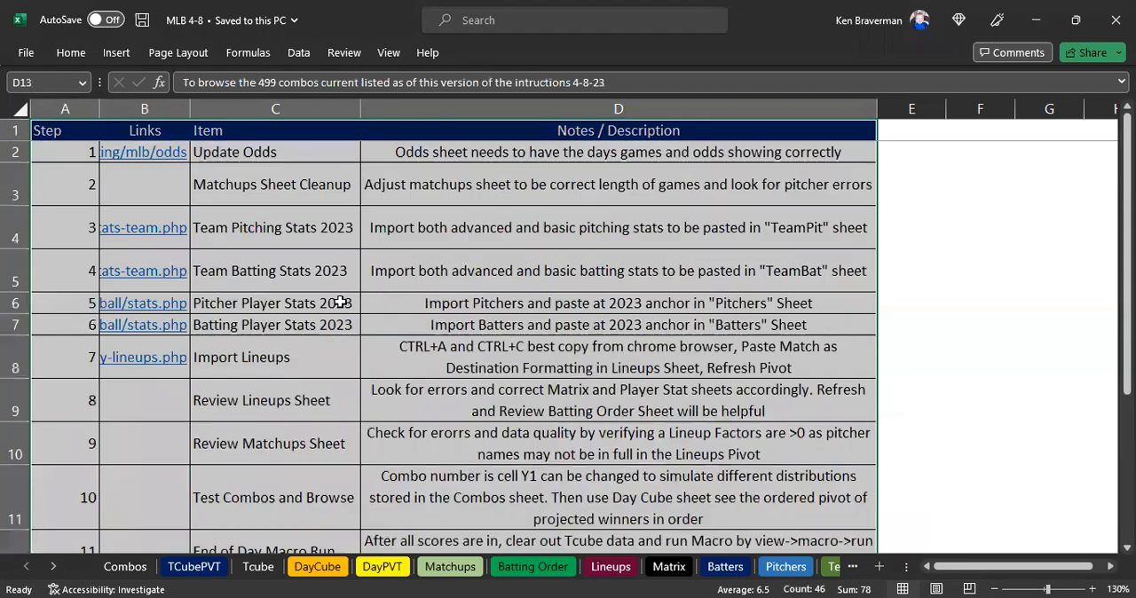
left_click(341, 257)
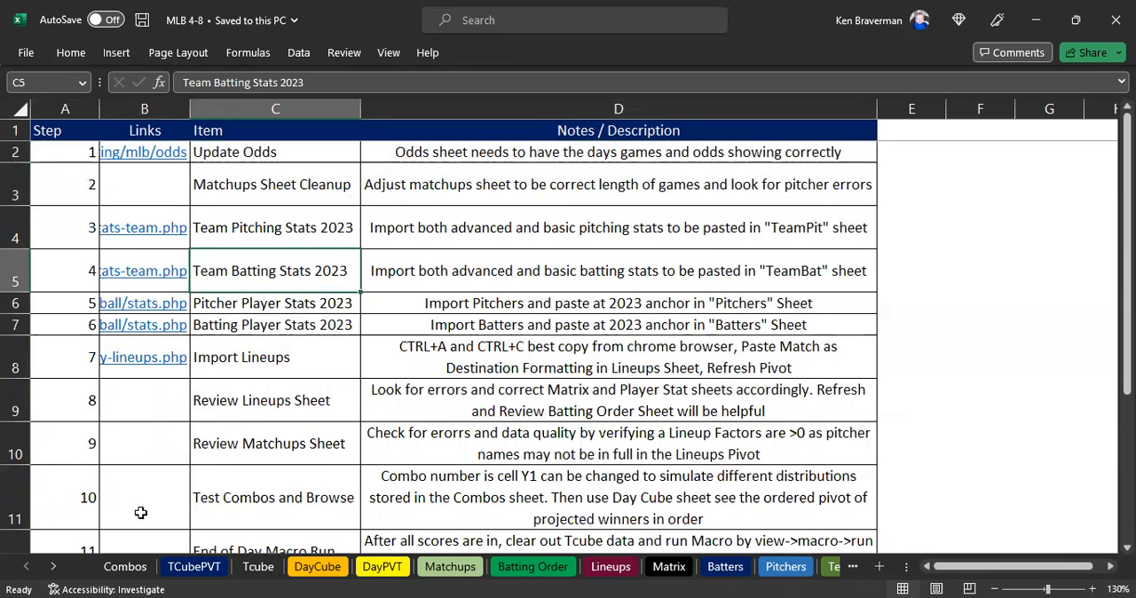
Bring the last sheet tabs into view and highlight steps 1 to 12 of the update instructions.
left_click(54, 566)
left_click(54, 566)
left_click(54, 567)
left_click(55, 569)
left_click(55, 568)
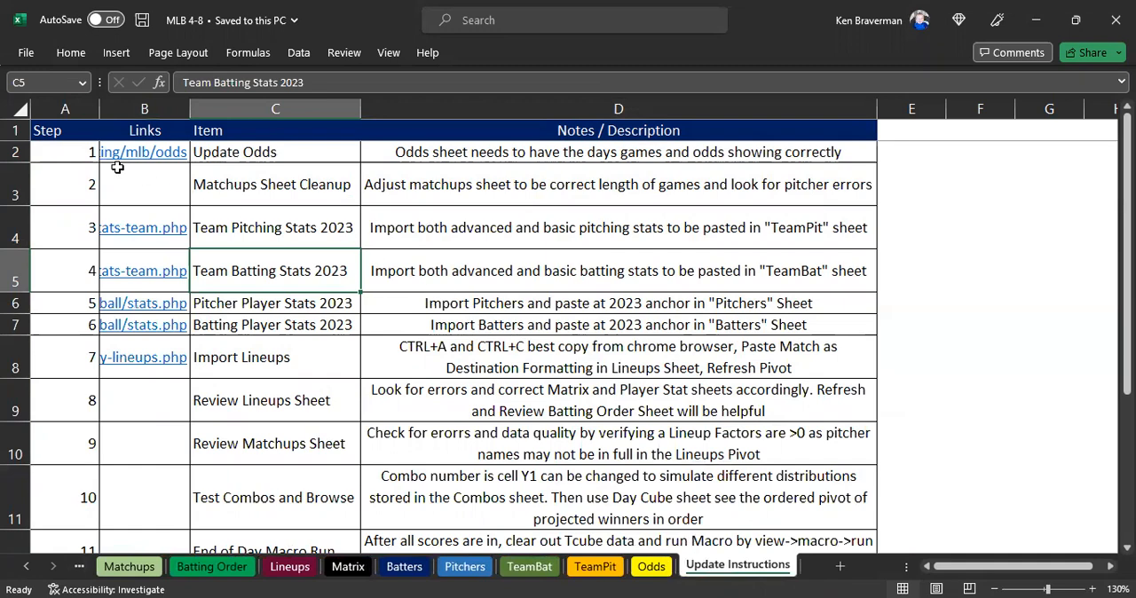
left_click_drag(79, 152, 512, 532)
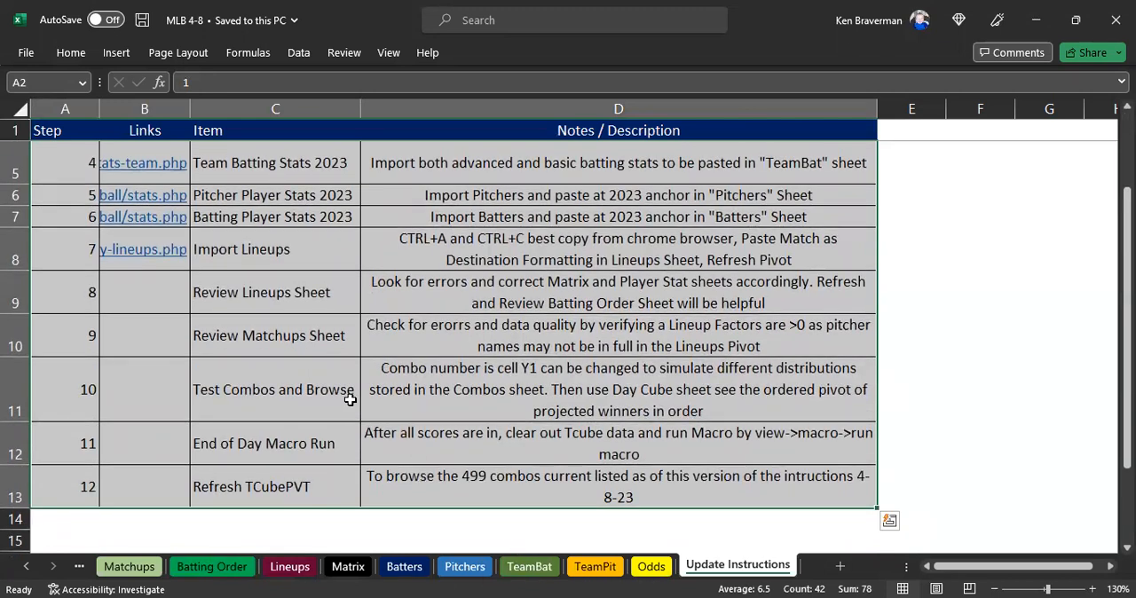
scroll(203, 248, "up", 1)
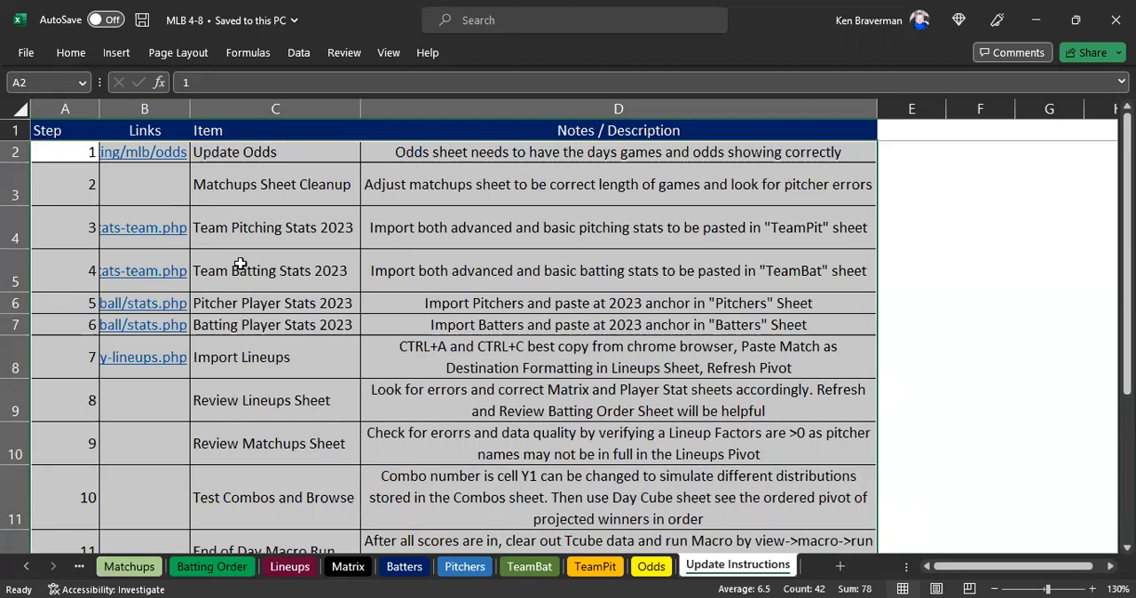
View the Matchups sheet and return to the Update Instructions sheet.
left_click(125, 566)
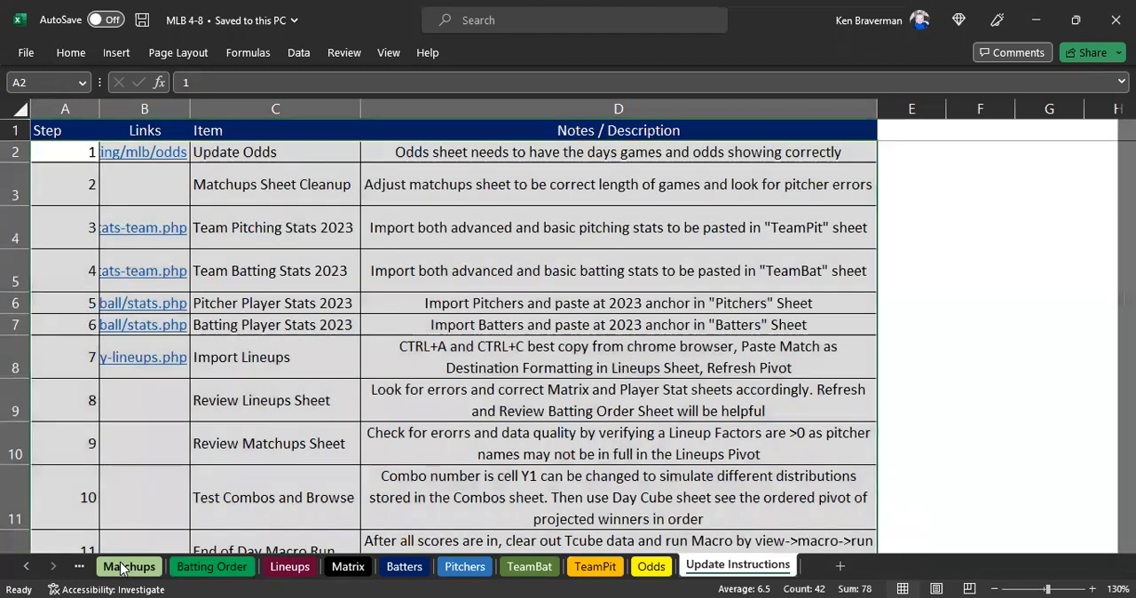
scroll(286, 365, "up", 1)
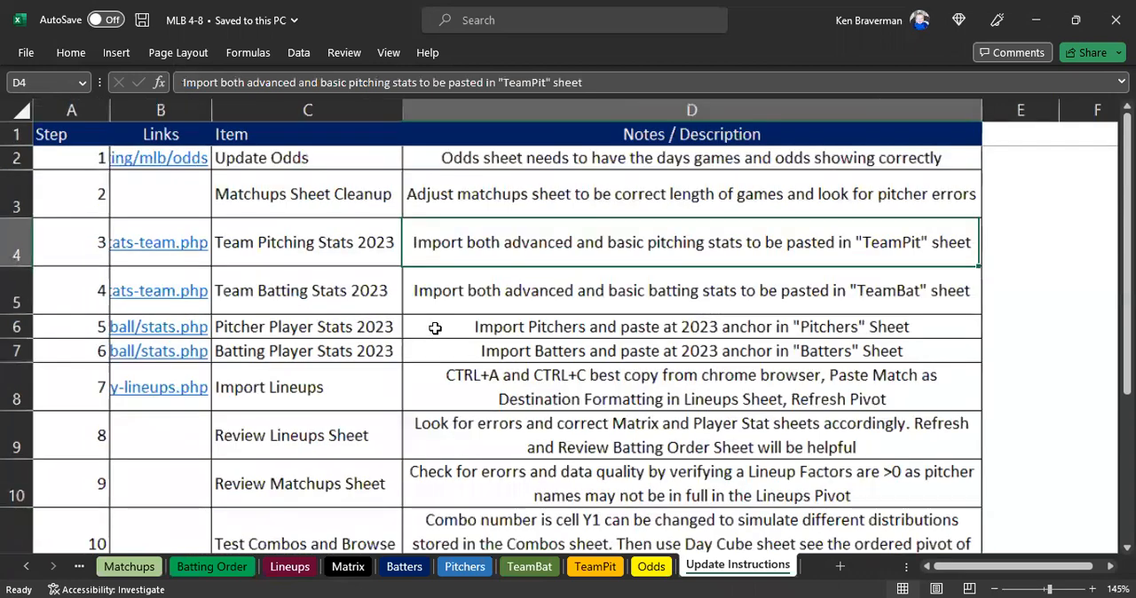
scroll(435, 329, "up", 2)
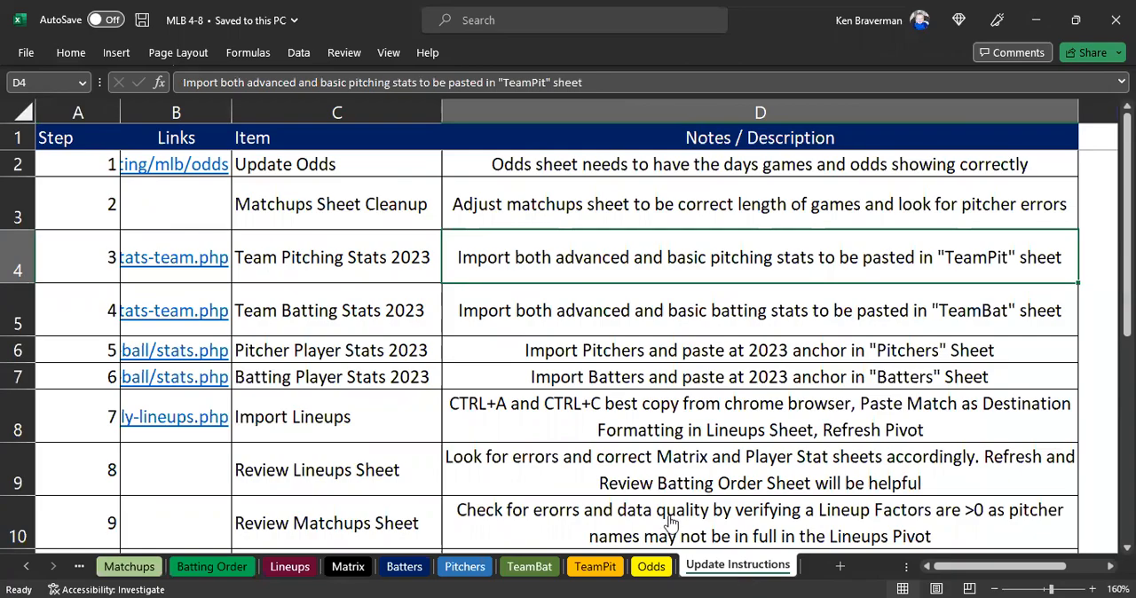
Switch to Chrome, where RotoWire's MLB Daily Lineups page is loaded, and open the site's Sports Betting section.
key("alt+Tab")
scroll(453, 357, "down", 2)
scroll(453, 358, "up", 2)
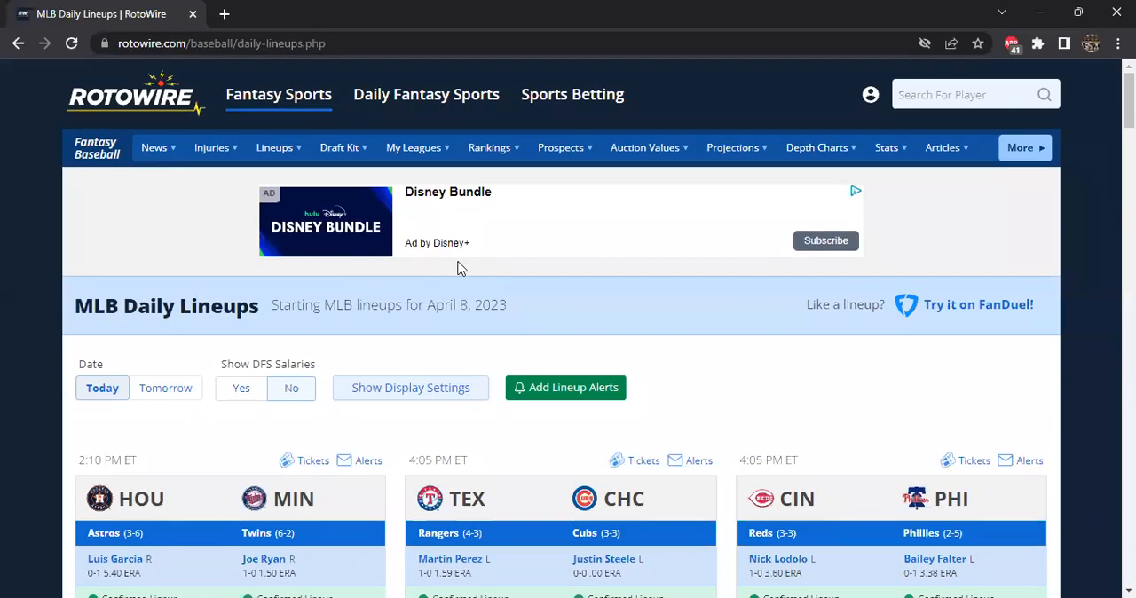
left_click(551, 99)
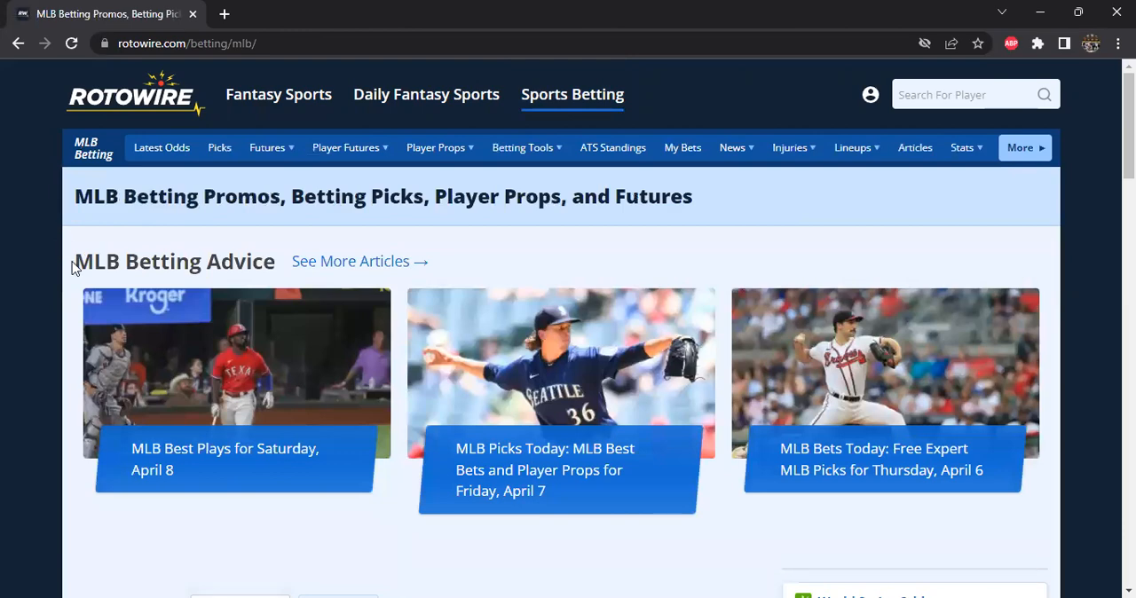
Examine the MLB Odds table for 2023-04-08 on the betting page, including its Excel export option.
scroll(198, 241, "down", 3)
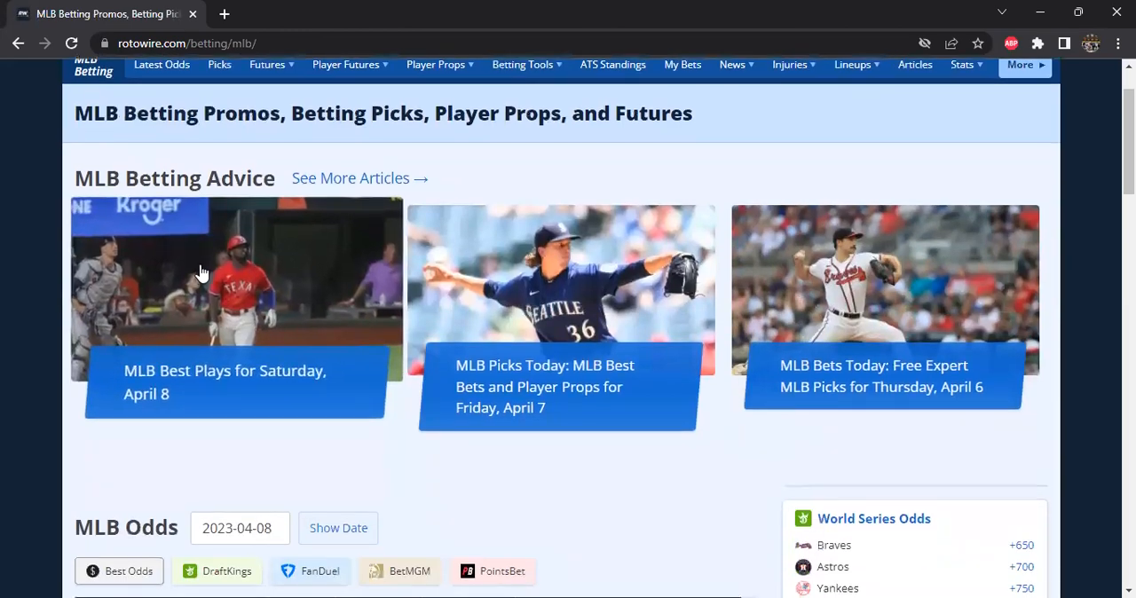
scroll(197, 231, "down", 3)
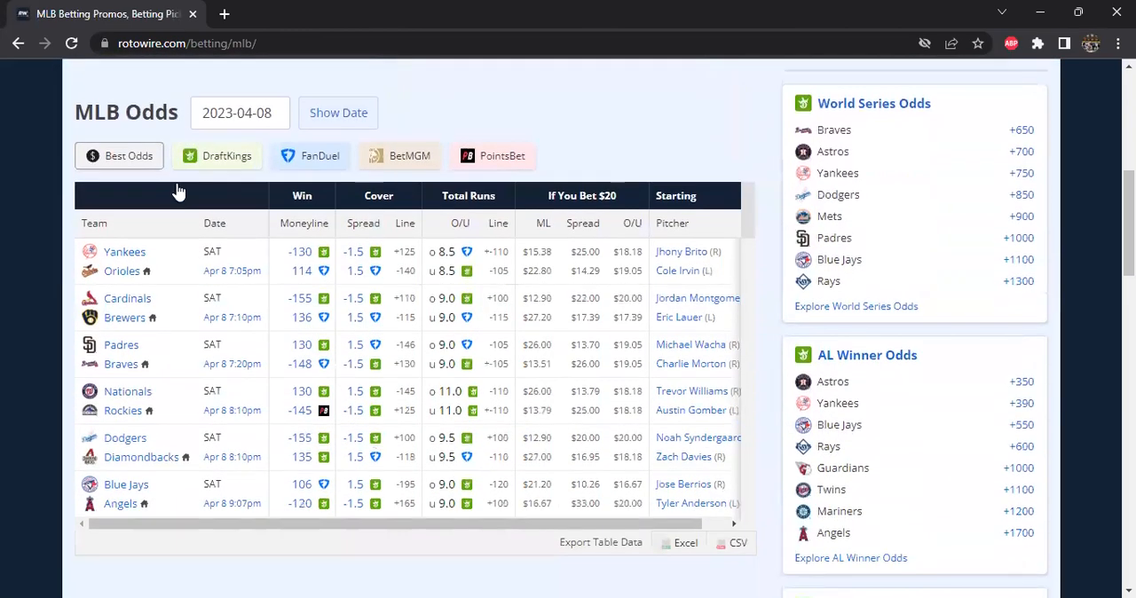
scroll(728, 475, "down", 1)
scroll(727, 475, "down", 1)
left_click(680, 461)
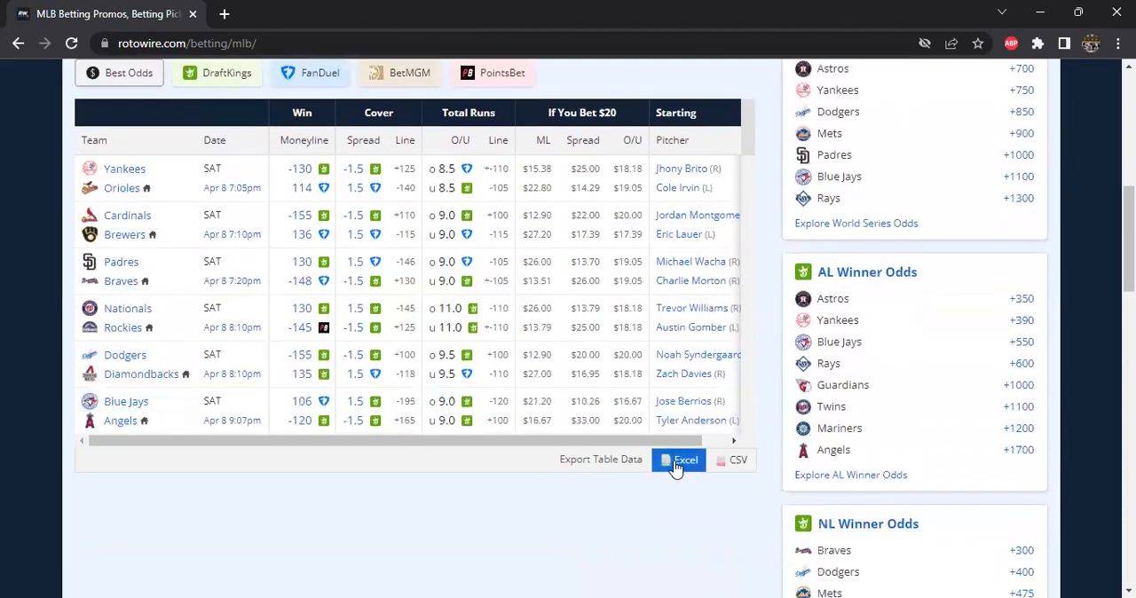
scroll(222, 276, "up", 1)
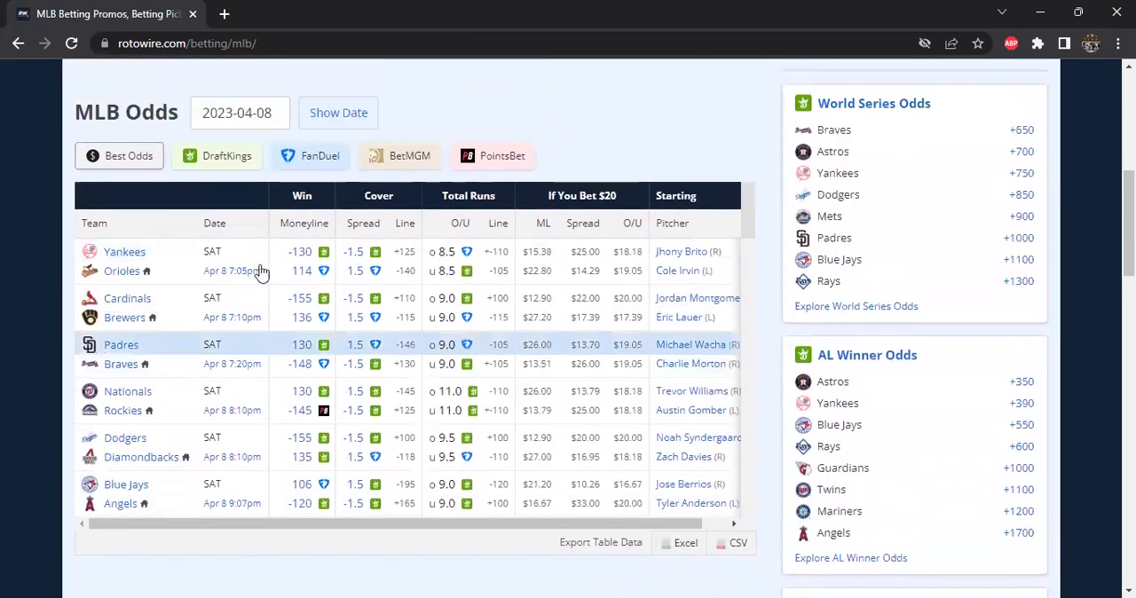
scroll(488, 355, "down", 1)
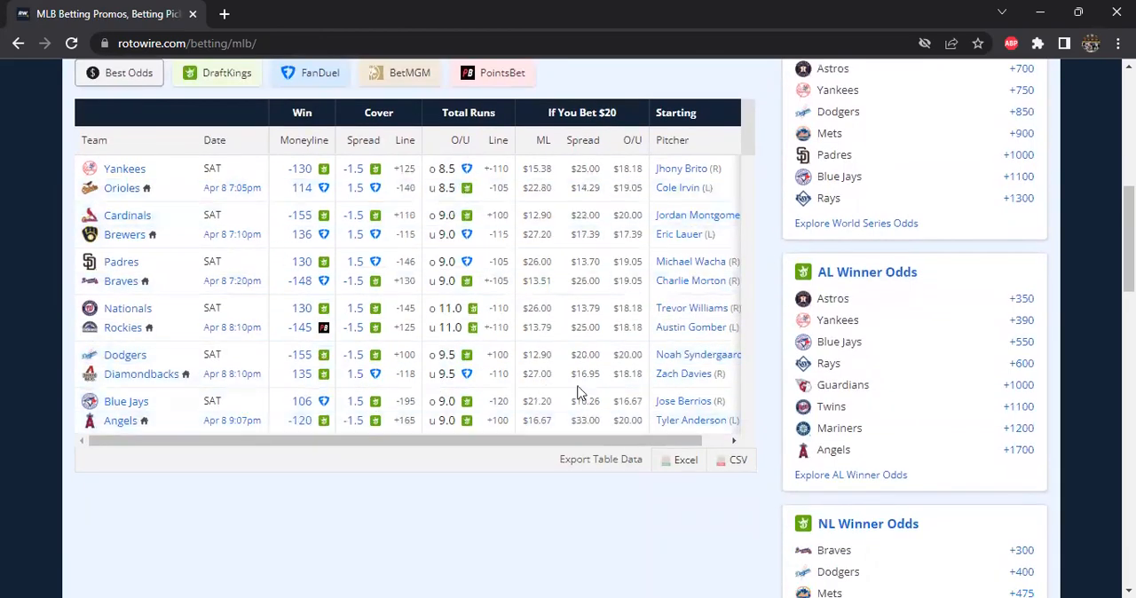
scroll(719, 379, "up", 2)
scroll(719, 379, "up", 5)
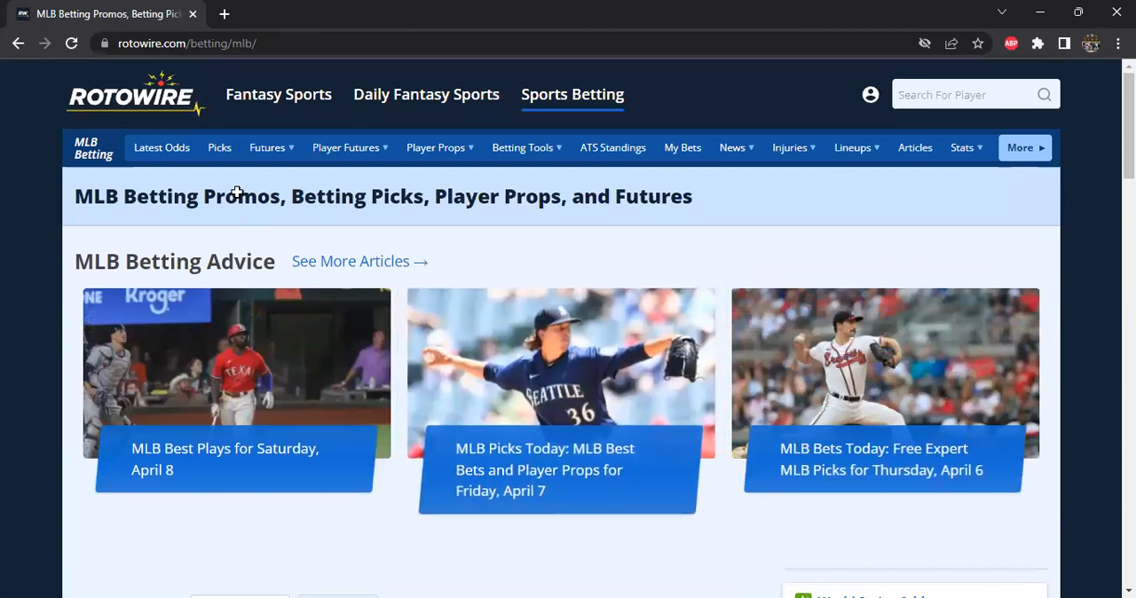
Switch back to the Excel workbook, highlight the Update Odds instruction, and look through the data sheets from Odds back to Matchups.
key("alt+Tab")
left_click_drag(445, 162, 381, 155)
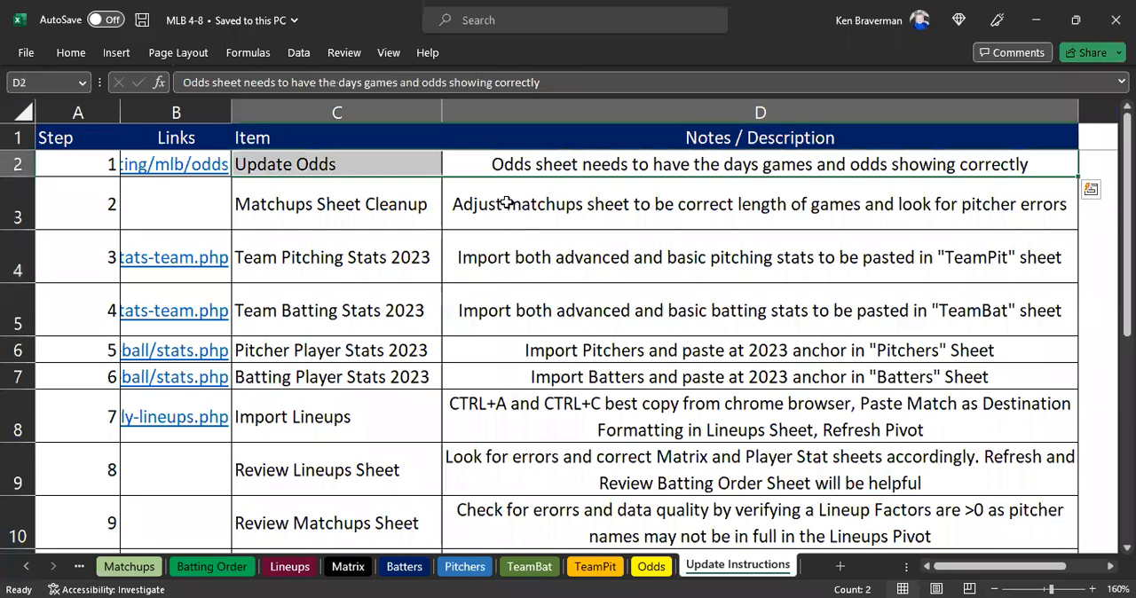
left_click(645, 568)
left_click(597, 567)
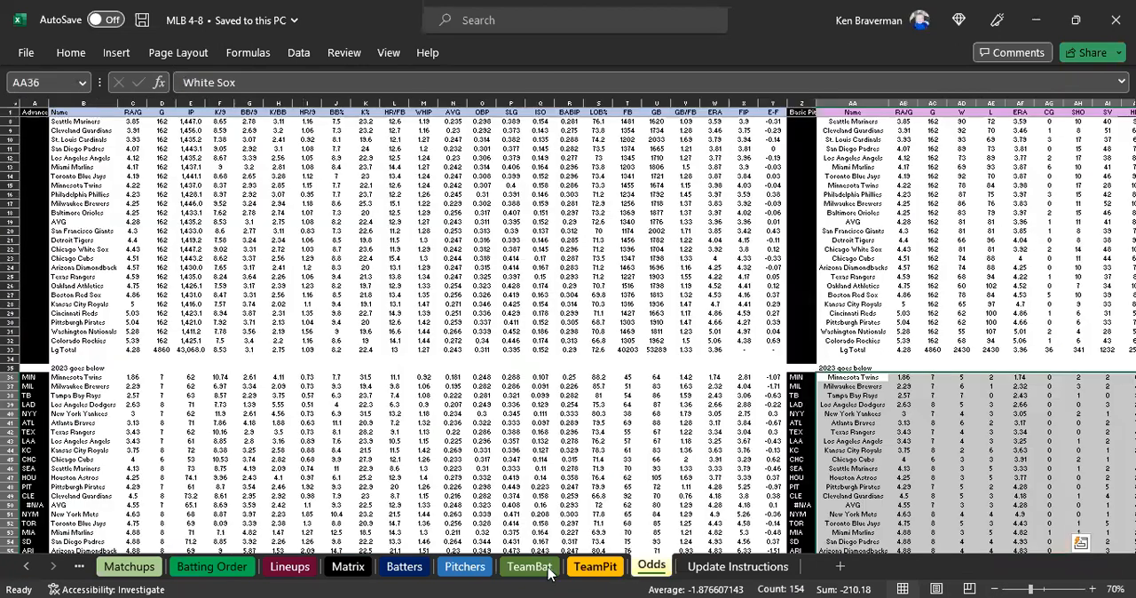
left_click(467, 568)
left_click(405, 569)
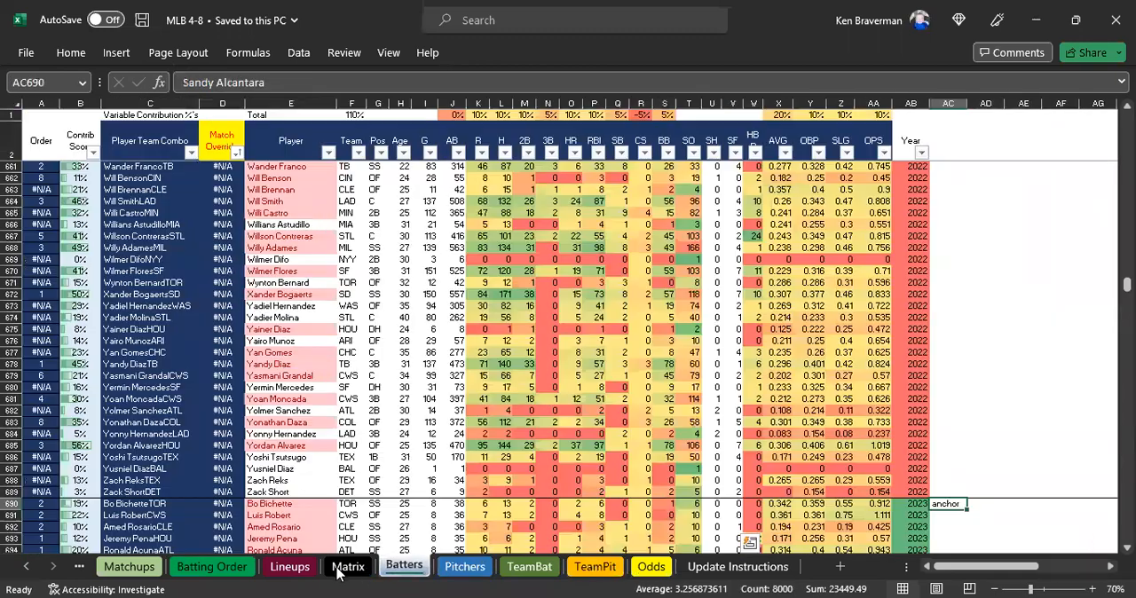
left_click(283, 568)
key("ctrl+Page_Down")
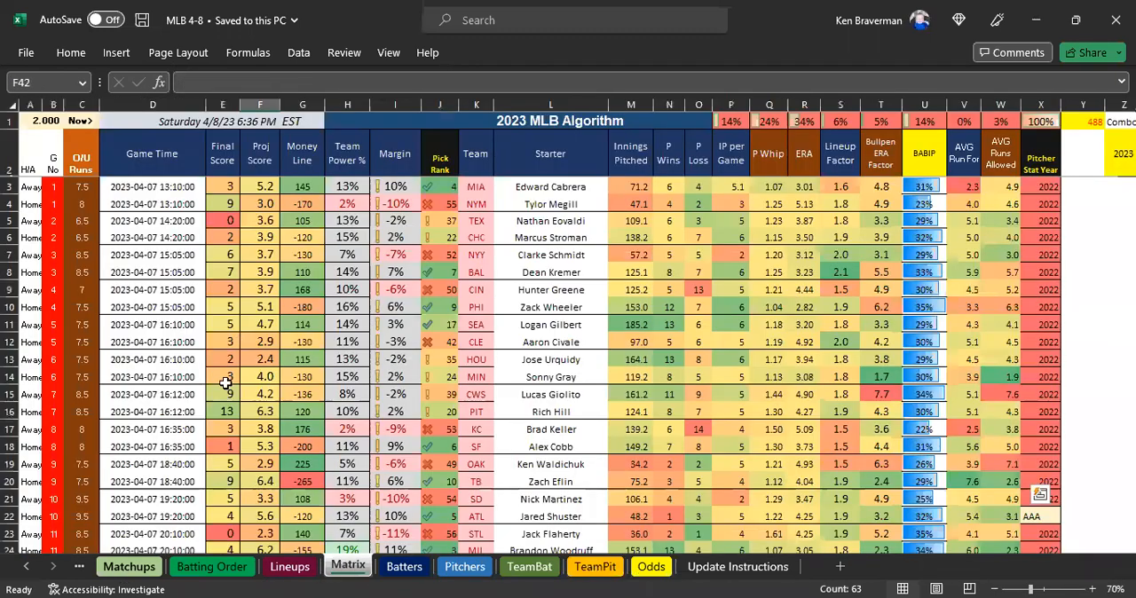
Look over the games listed on the Matchups sheet and check which other sheets surround it.
scroll(272, 341, "down", 8)
scroll(266, 341, "up", 6)
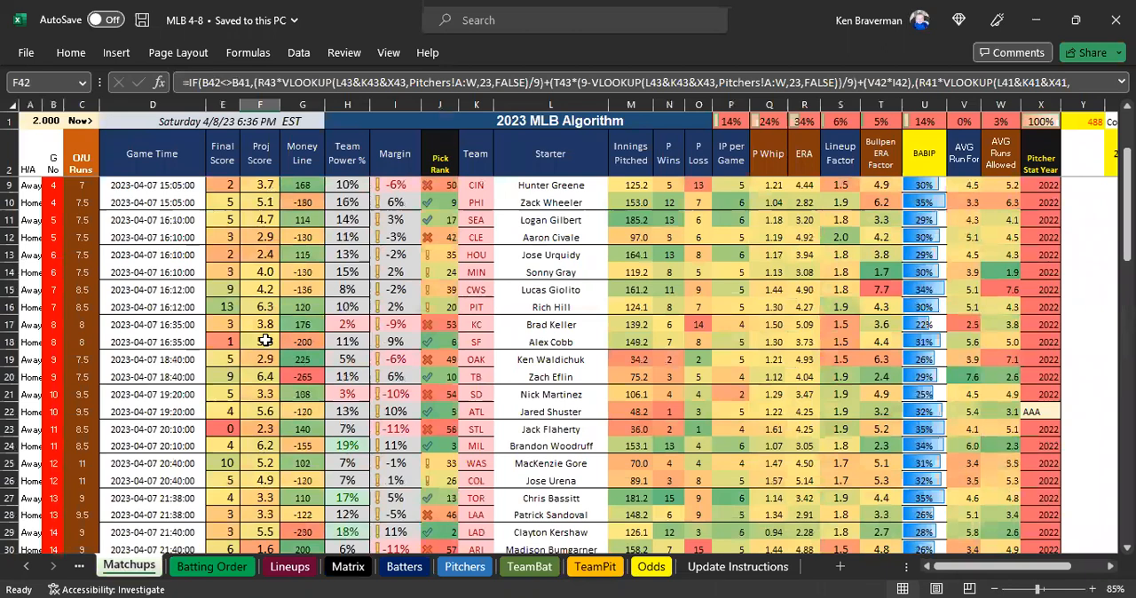
scroll(265, 341, "up", 2)
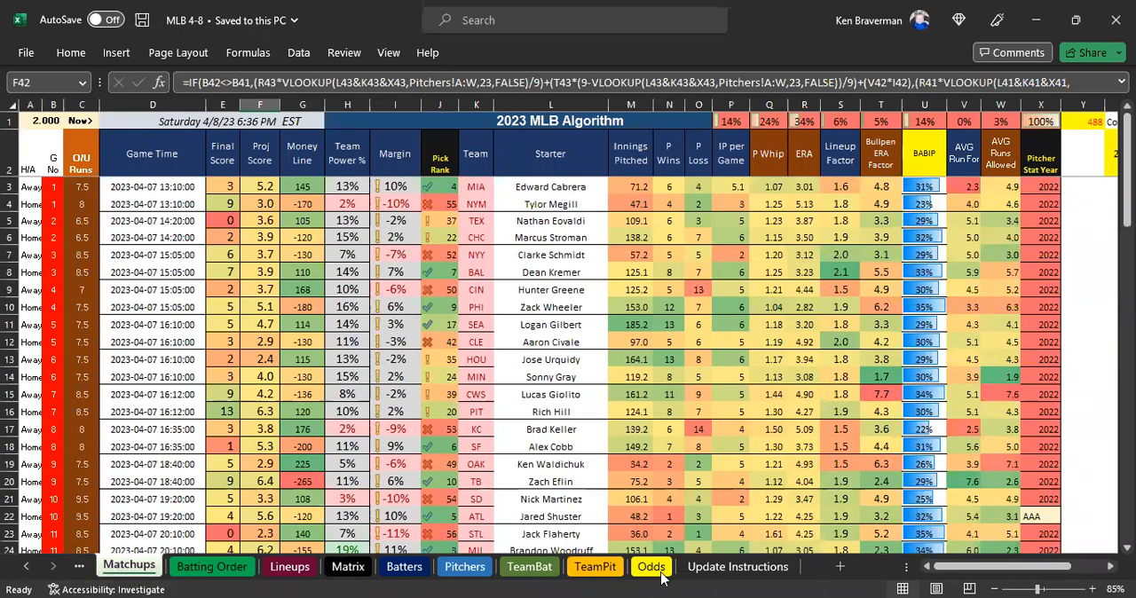
left_click(26, 567)
left_click(25, 566)
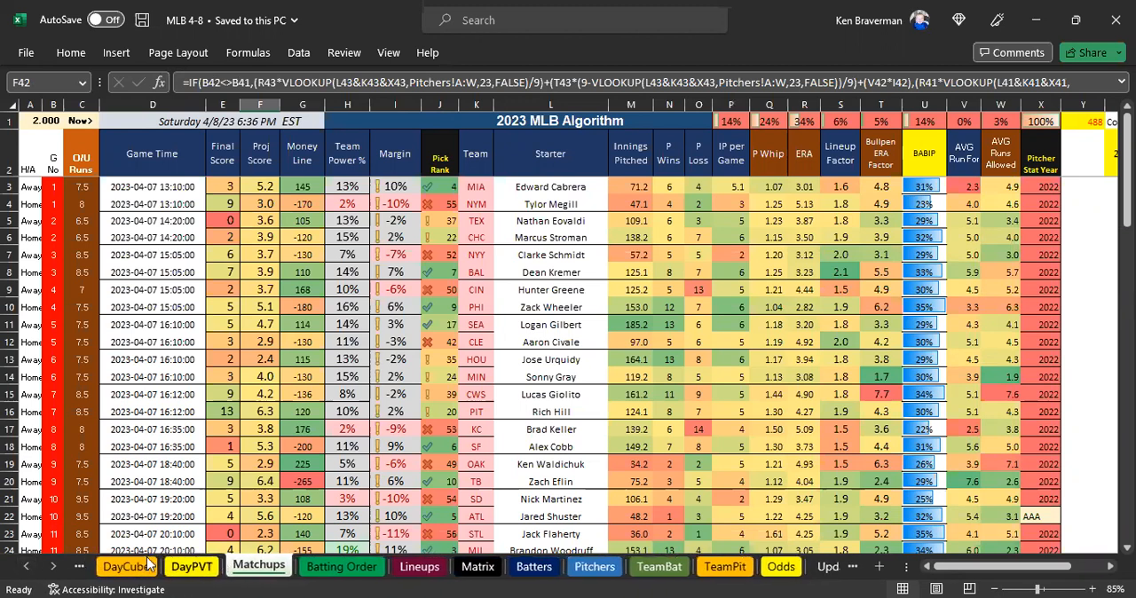
left_click(54, 566)
left_click(53, 566)
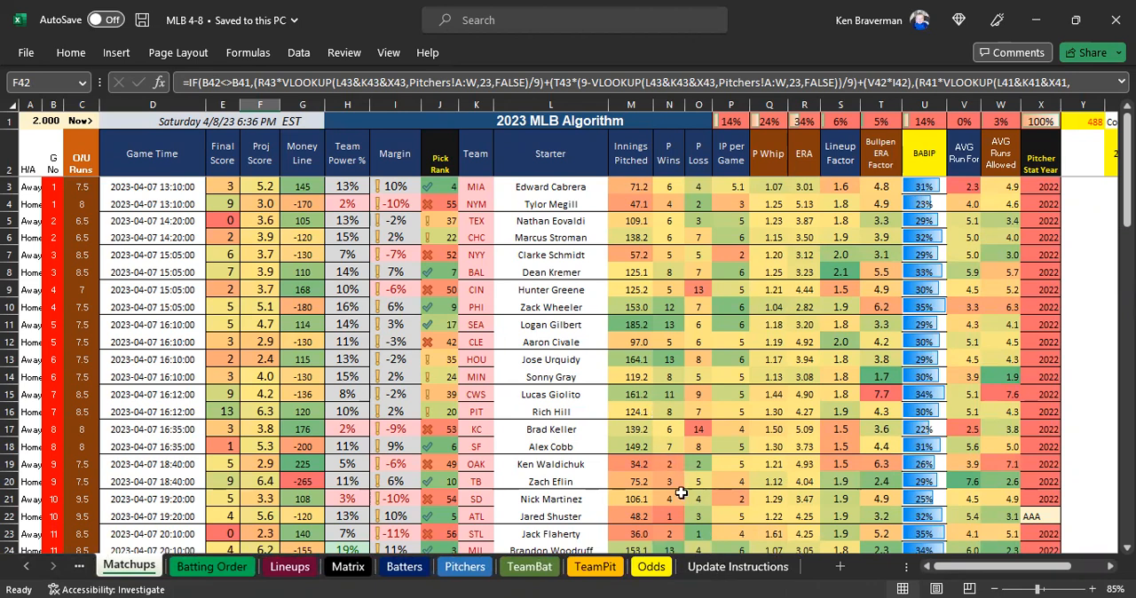
Recheck the Update Odds instruction, open the Odds sheet, and highlight the pasted odds rows from Guardians to Blue Jays, L11:Y26.
left_click(724, 571)
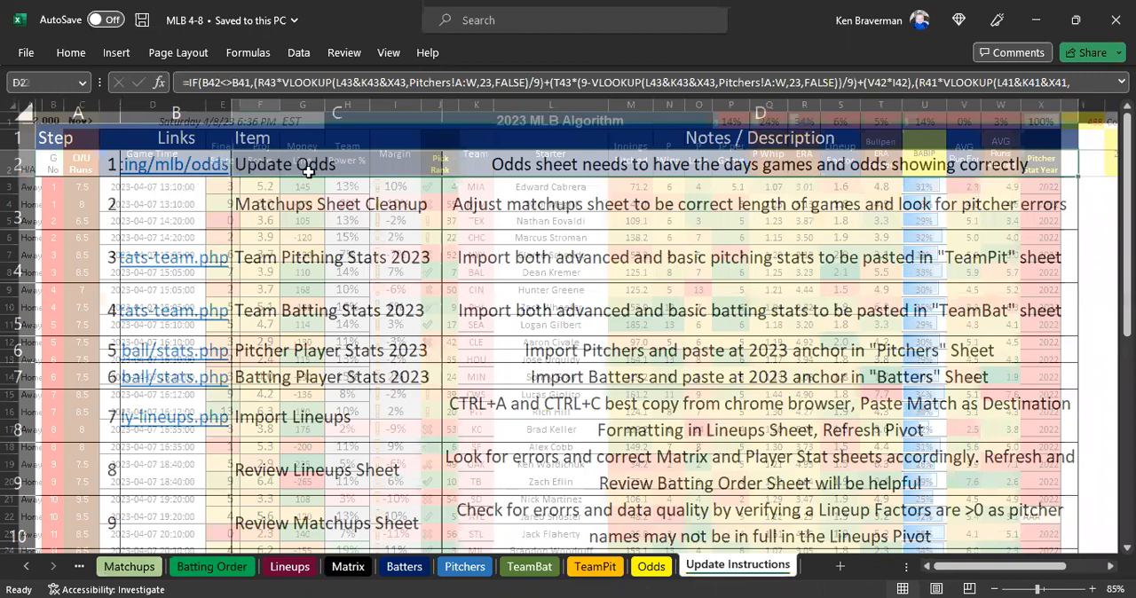
scroll(237, 173, "up", 5)
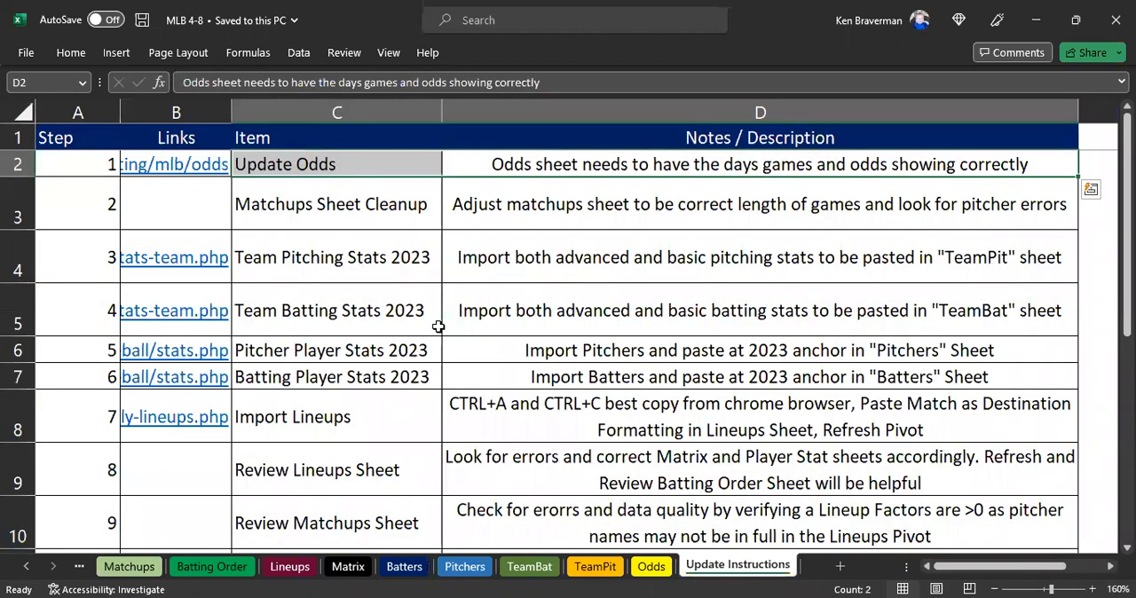
left_click(648, 567)
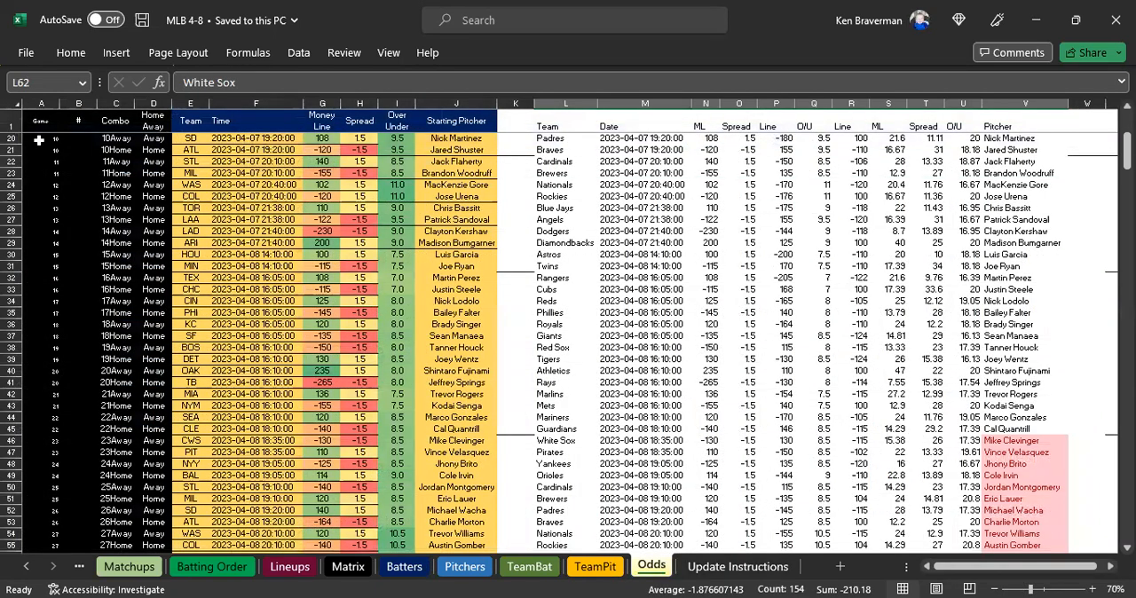
scroll(38, 140, "up", 3)
left_click_drag(41, 104, 451, 121)
left_click_drag(594, 215, 588, 210)
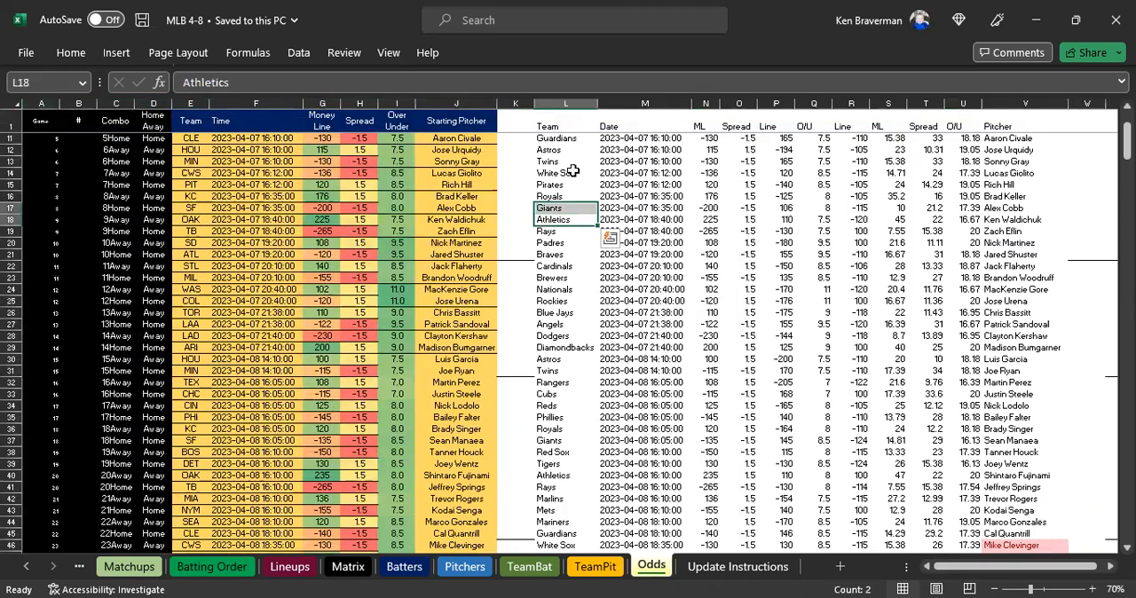
left_click_drag(557, 133, 1007, 313)
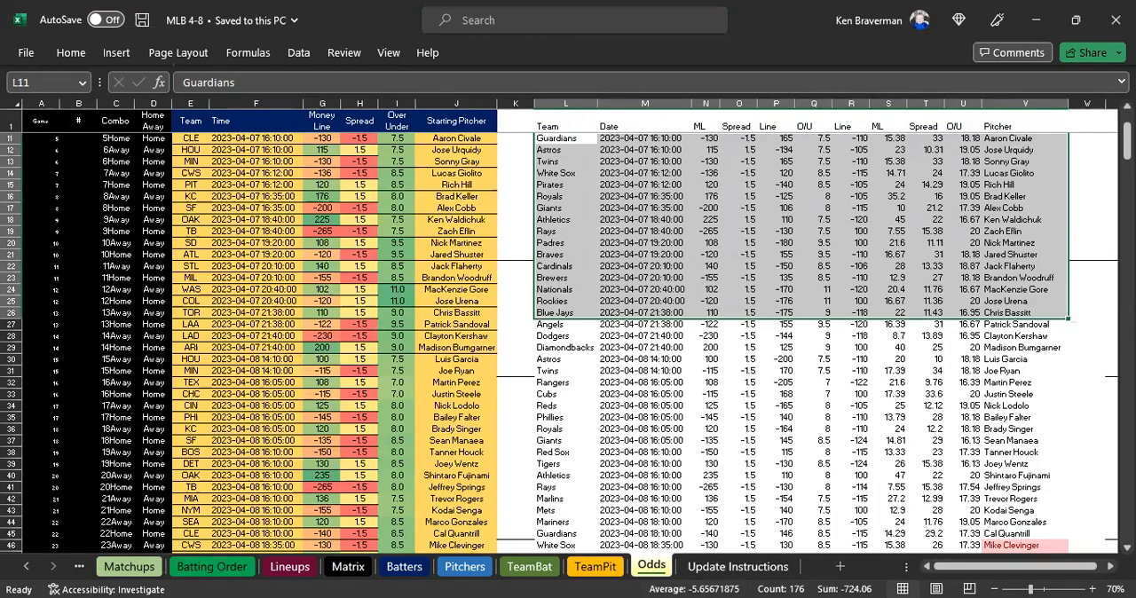
Compare the MLB Odds table on the RotoWire page with the pasted odds rows in the workbook's Odds sheet.
key("alt+Tab")
scroll(461, 459, "down", 4)
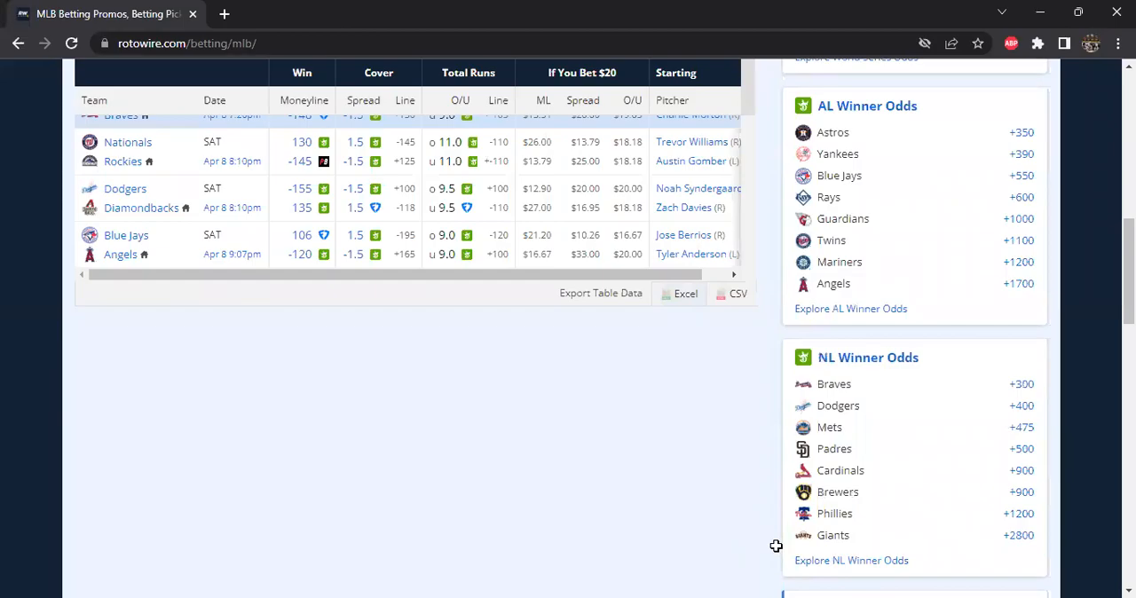
key("alt+Tab")
scroll(630, 306, "down", 1)
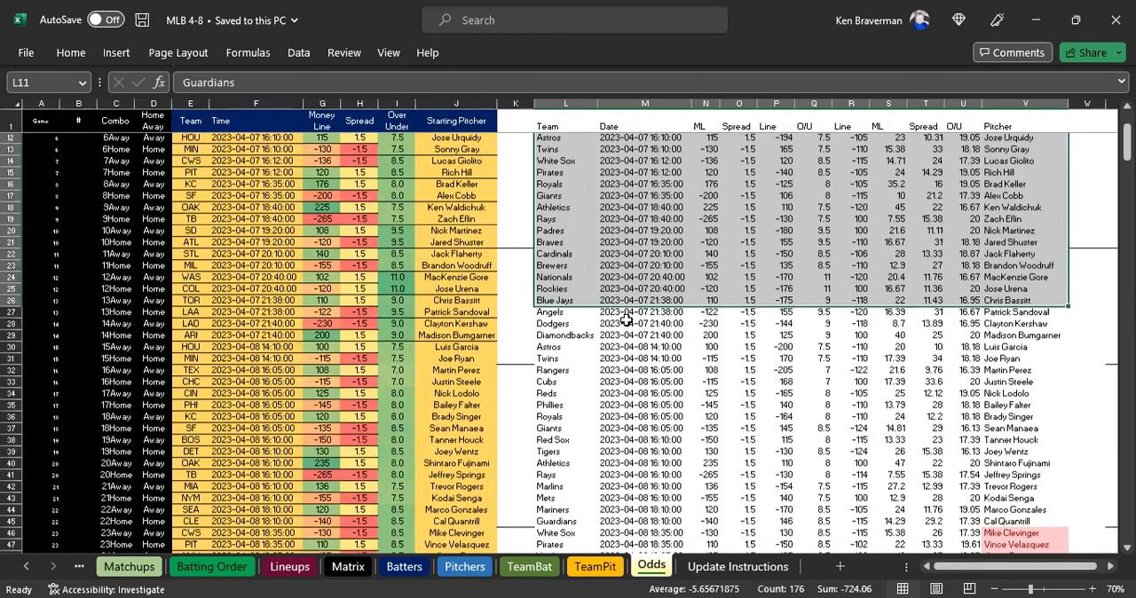
scroll(612, 301, "down", 5)
scroll(608, 288, "up", 8)
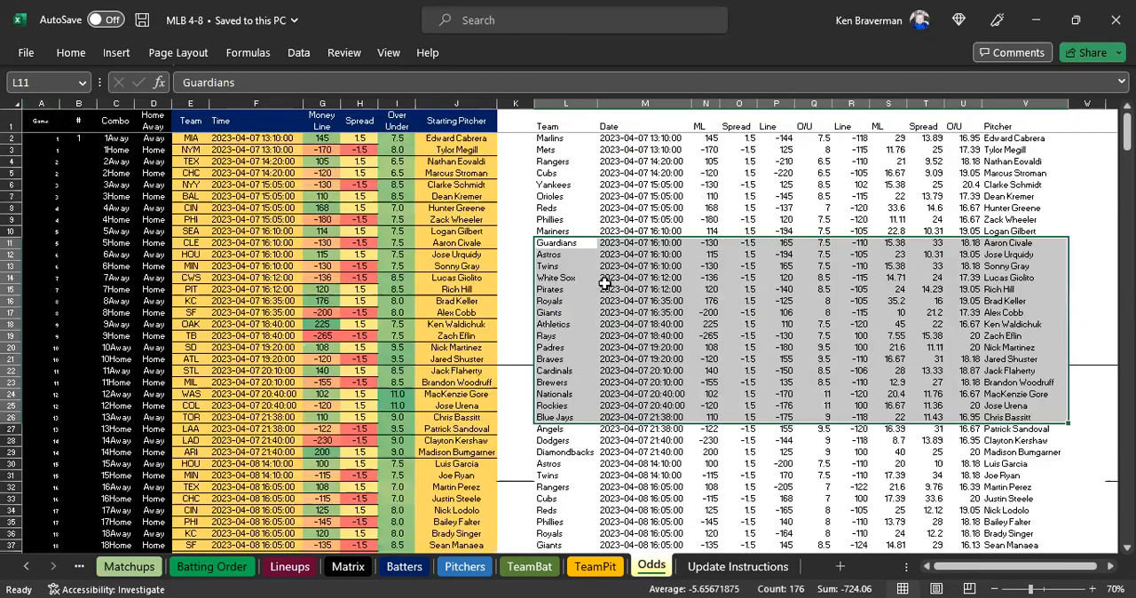
Highlight the April 7 odds rows from Marlins to White Sox, L2:V14, and look down the list to the April 8 games.
left_click_drag(550, 137, 1048, 277)
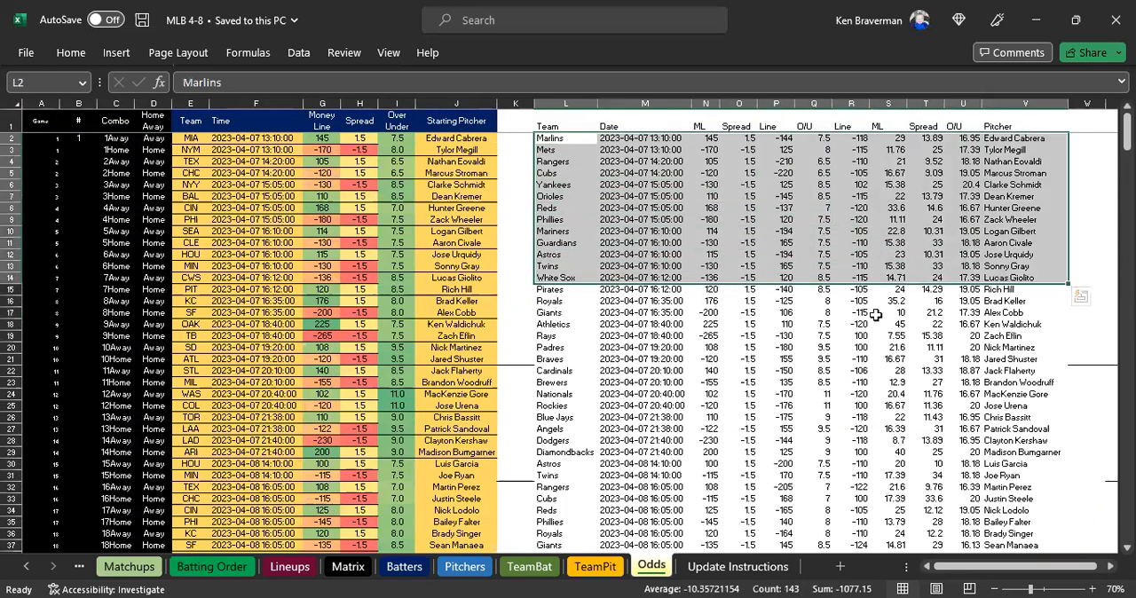
scroll(749, 299, "down", 1)
scroll(749, 298, "up", 1)
left_click(639, 173)
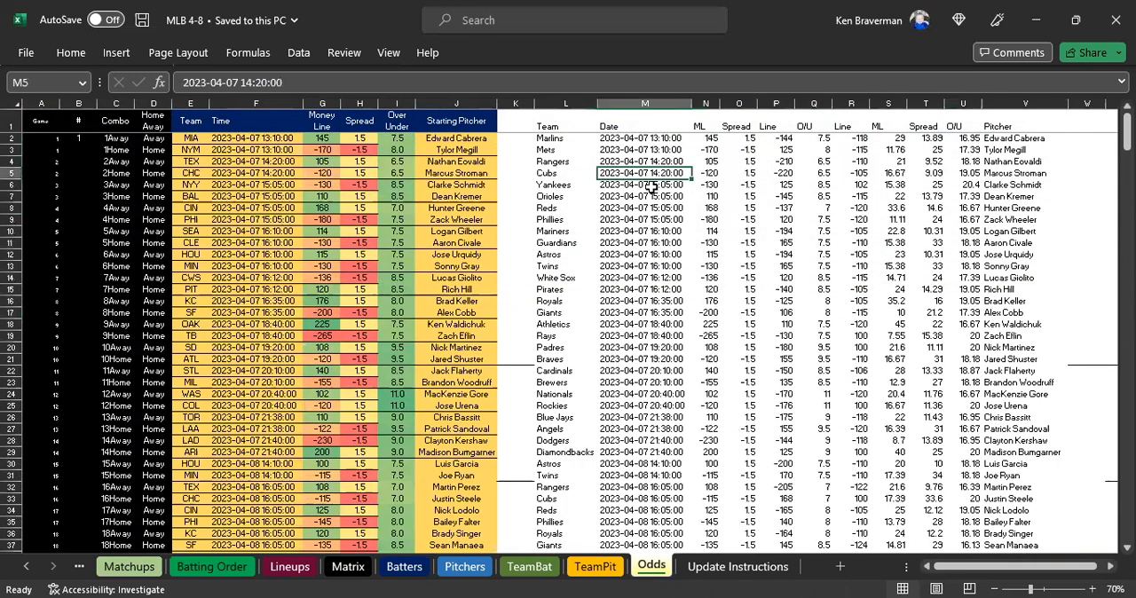
left_click_drag(551, 140, 679, 184)
scroll(654, 292, "down", 2)
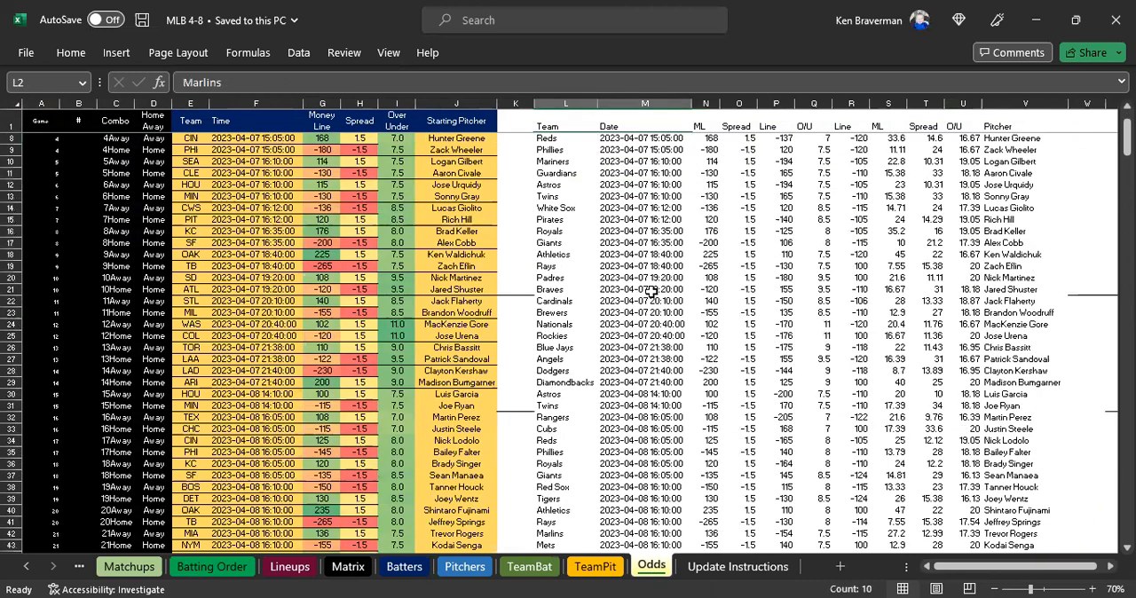
left_click(591, 337)
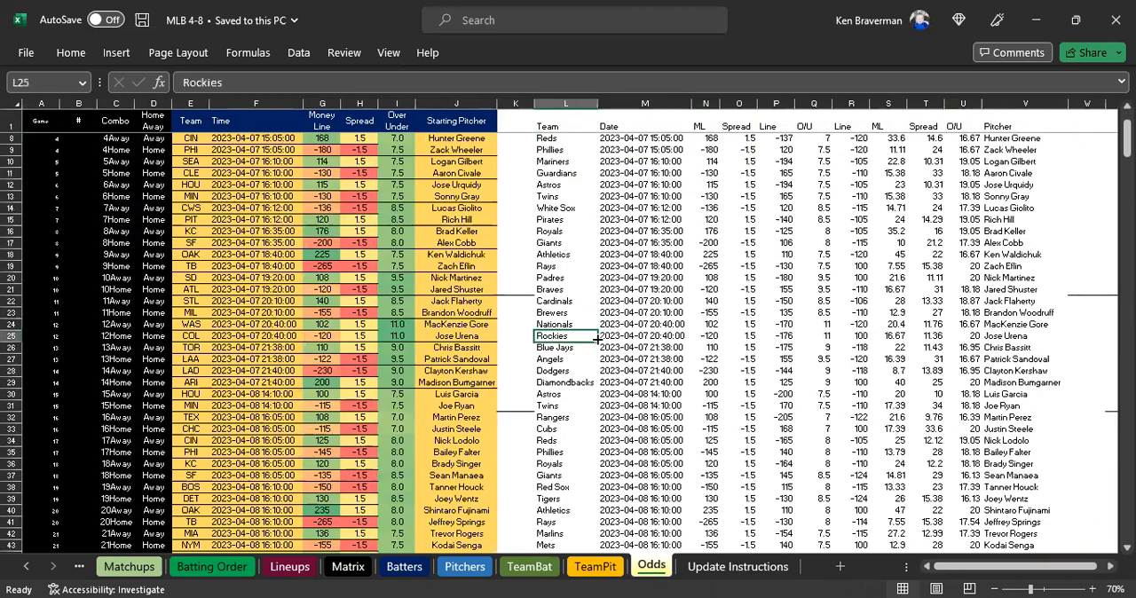
scroll(659, 349, "down", 1)
scroll(646, 344, "down", 2)
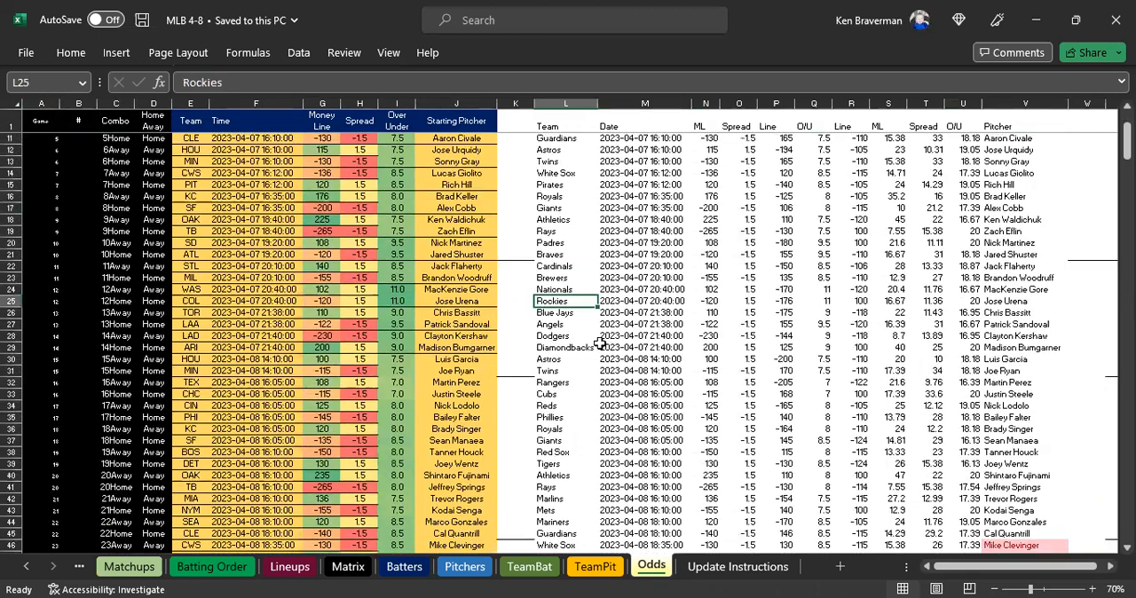
Highlight the April 8 odds rows starting at Astros, from L30 through the Mariners and Guardians rows.
left_click_drag(558, 324, 1048, 487)
scroll(573, 273, "down", 2)
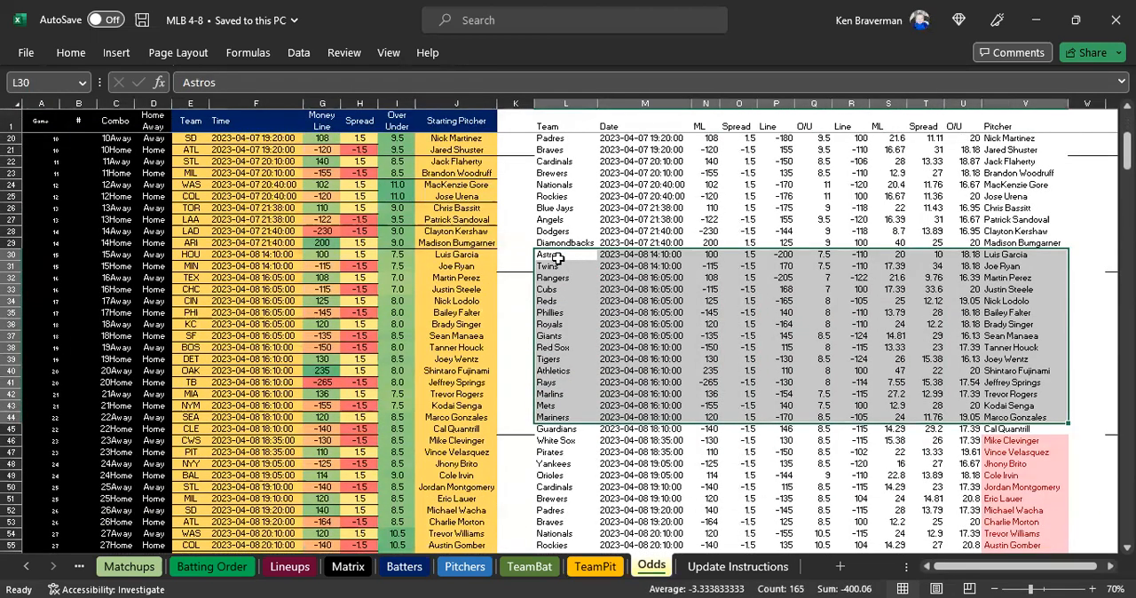
left_click_drag(556, 255, 1031, 430)
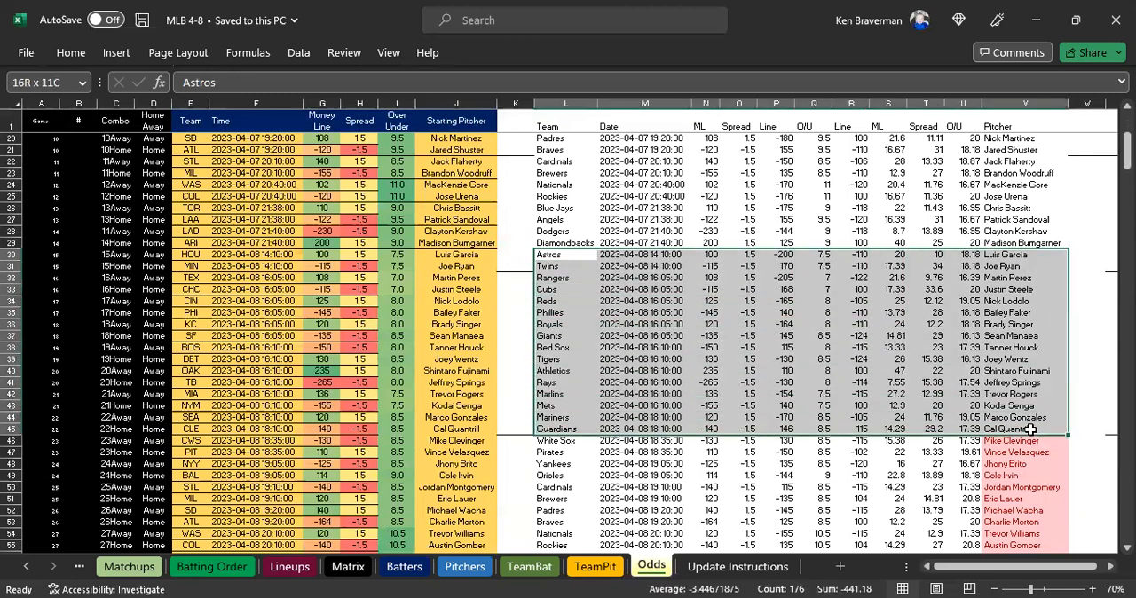
scroll(712, 362, "up", 1)
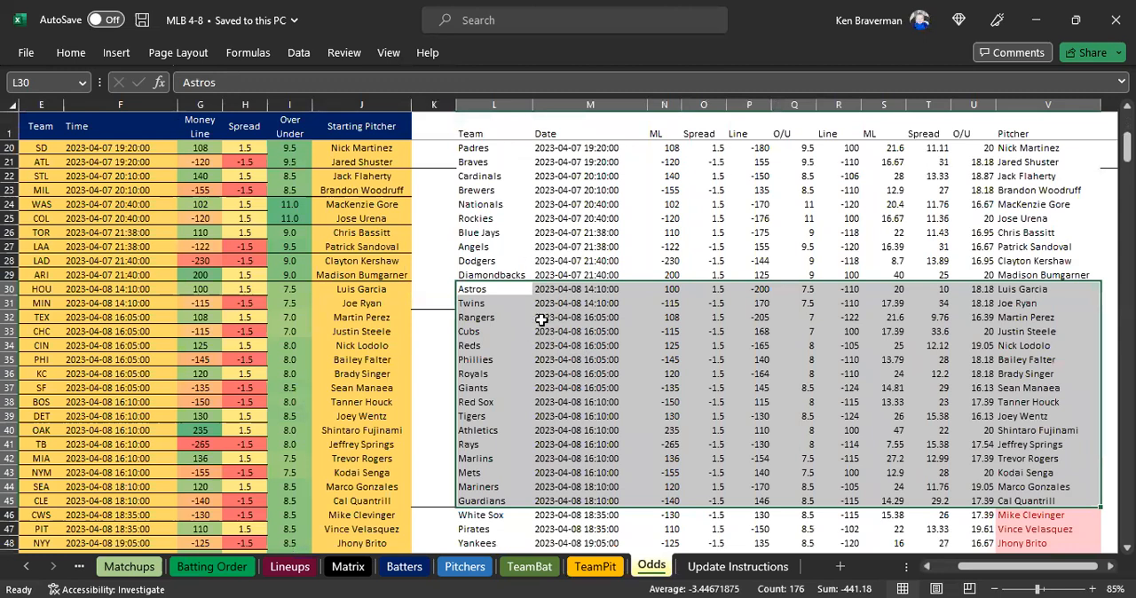
scroll(543, 316, "down", 2)
left_click_drag(489, 205, 1012, 402)
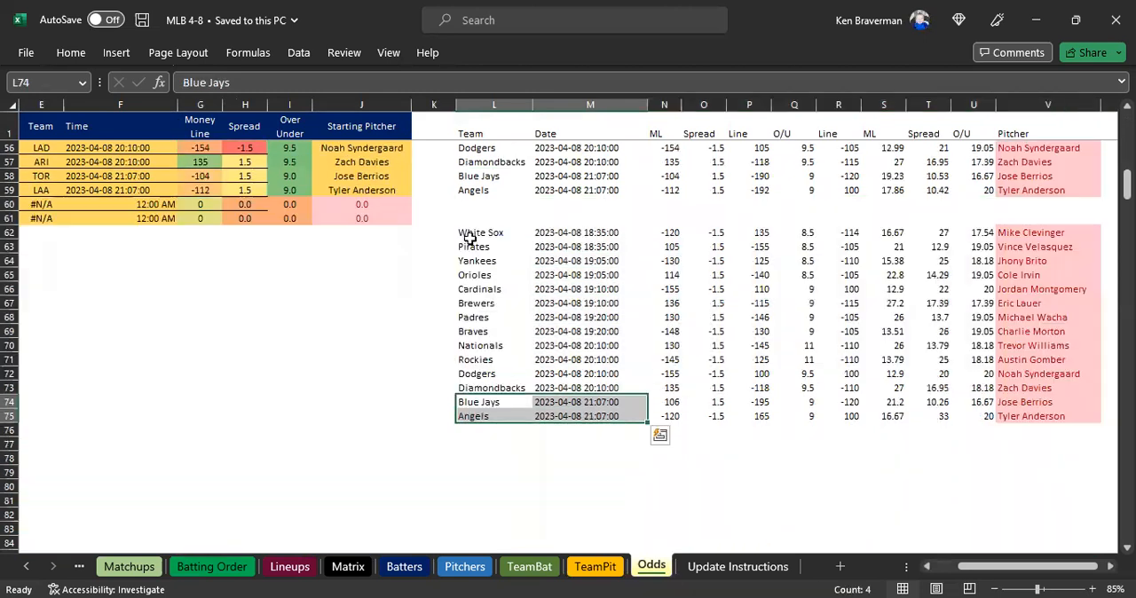
Examine the separate White Sox to Angels block, L62:V75, and highlight the April 7 rows from Marlins to Brewers, L2:V23.
left_click_drag(494, 233, 1023, 416)
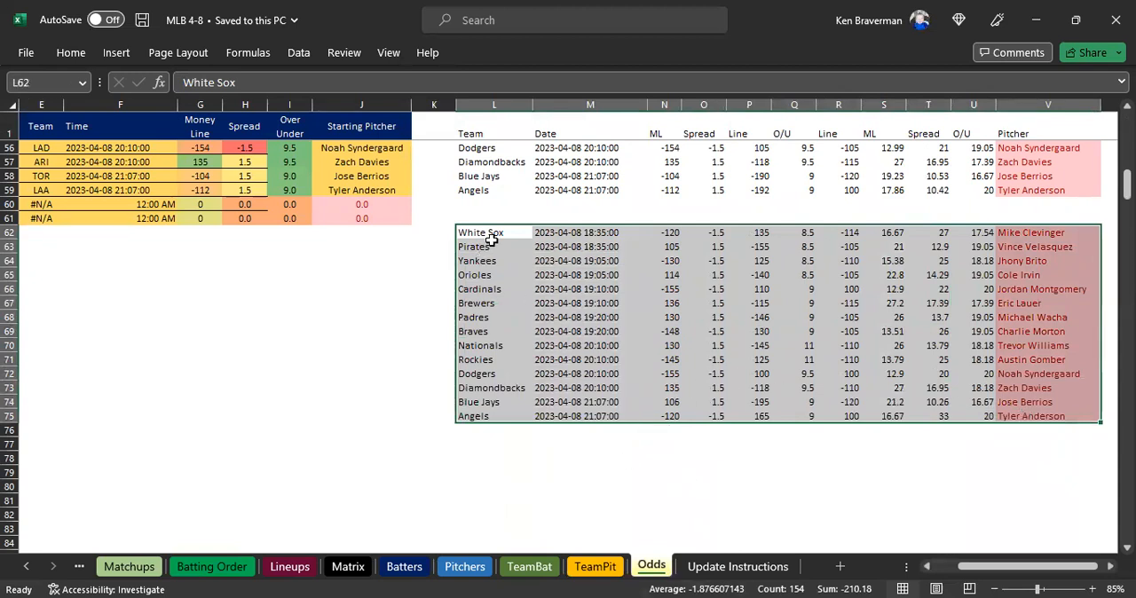
left_click(491, 237)
left_click_drag(484, 238, 521, 233)
scroll(684, 213, "up", 16)
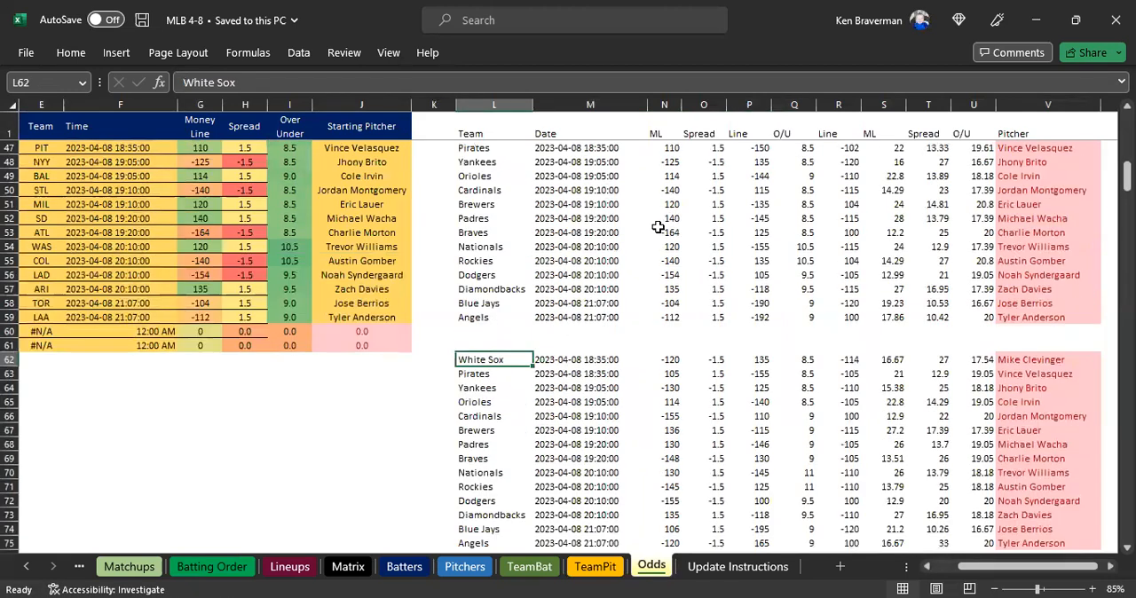
scroll(524, 202, "up", 2)
left_click_drag(473, 145, 927, 441)
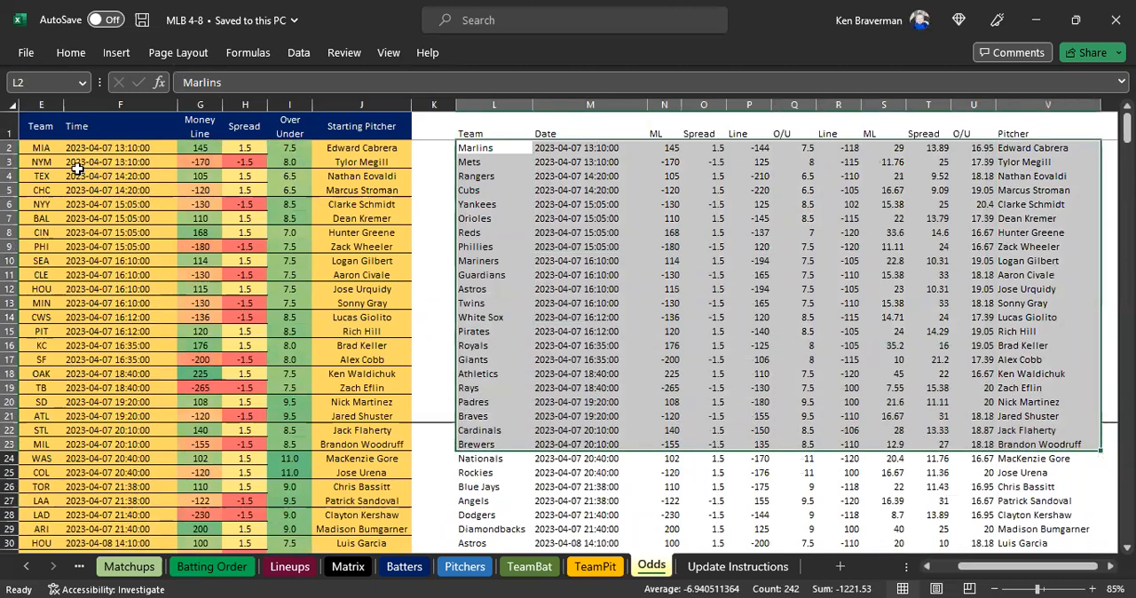
Fill cell L2, the first team cell of the pasted odds, with yellow.
left_click(475, 150)
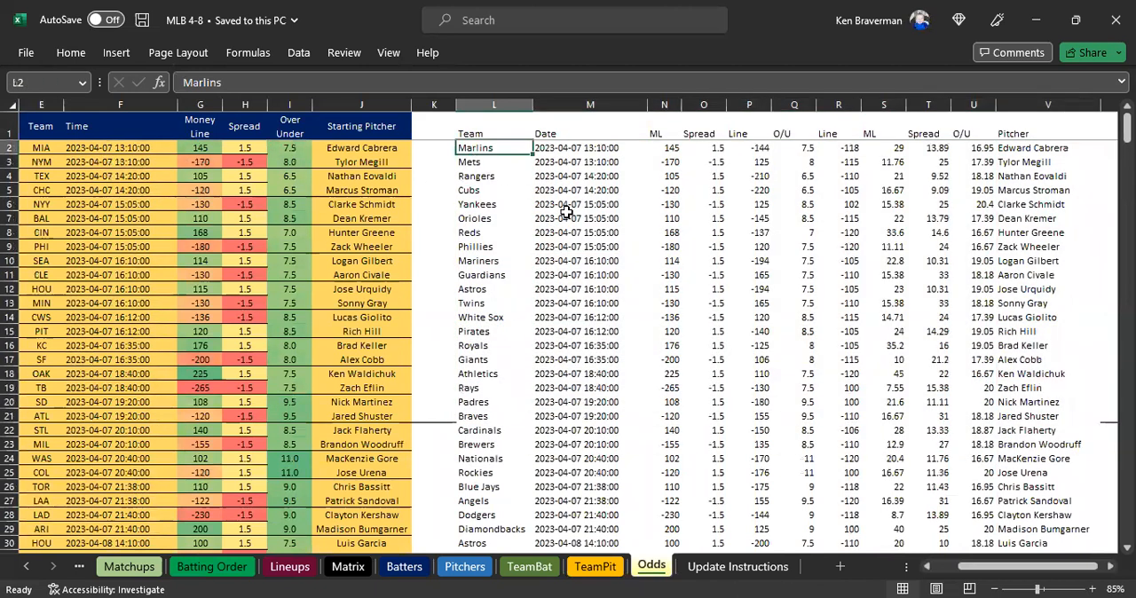
left_click(71, 54)
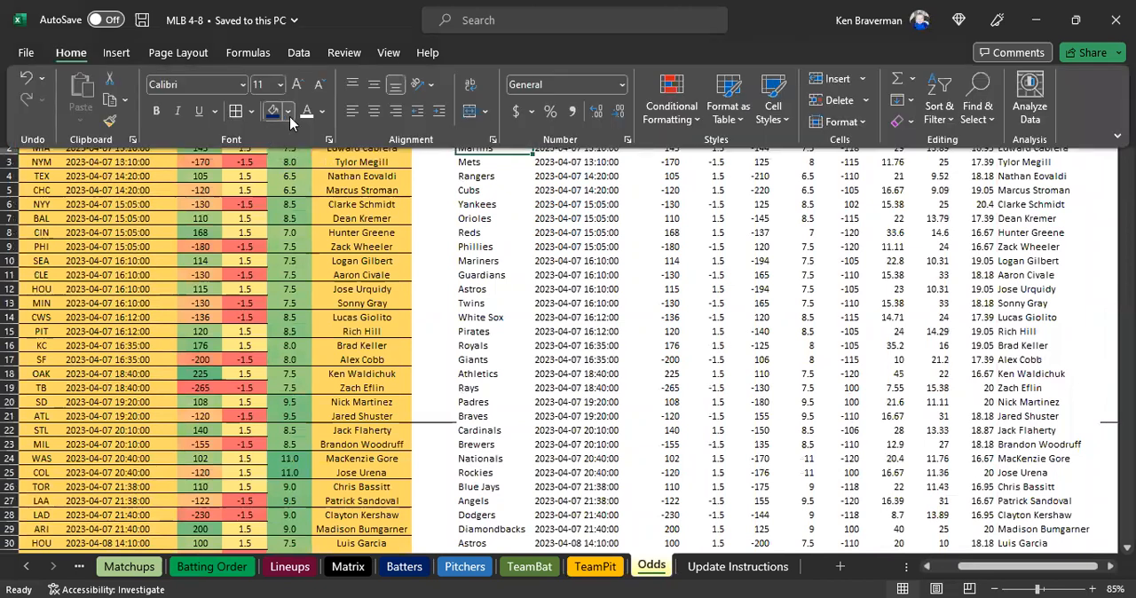
left_click(288, 111)
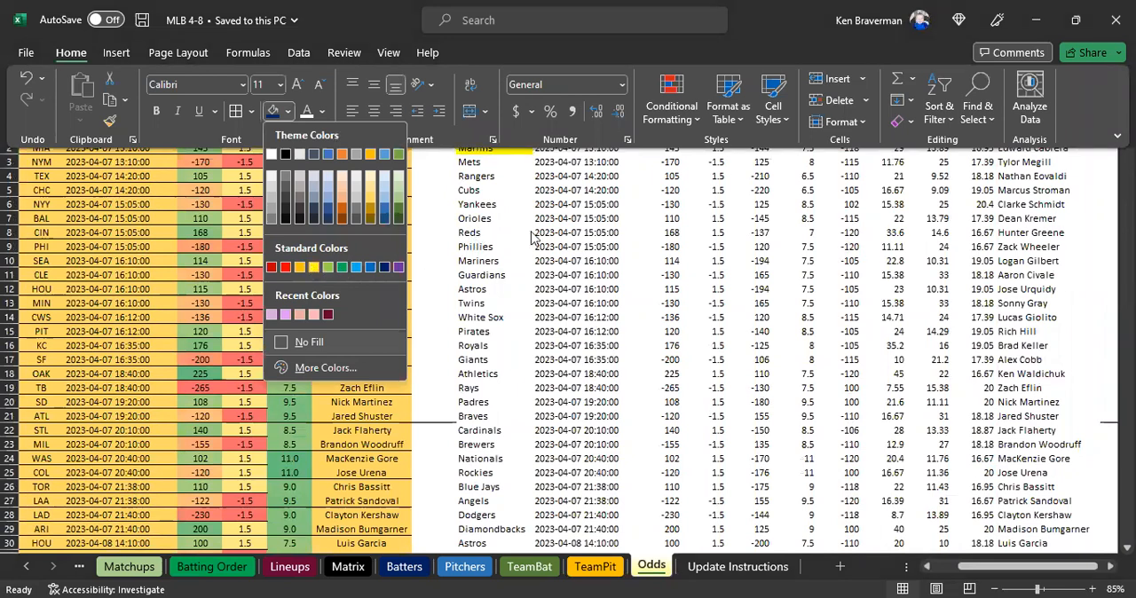
left_click(479, 148)
Look over the pasted odds table's header row, from Team and Date across to O/U and Pitcher.
left_click_drag(479, 147, 976, 347)
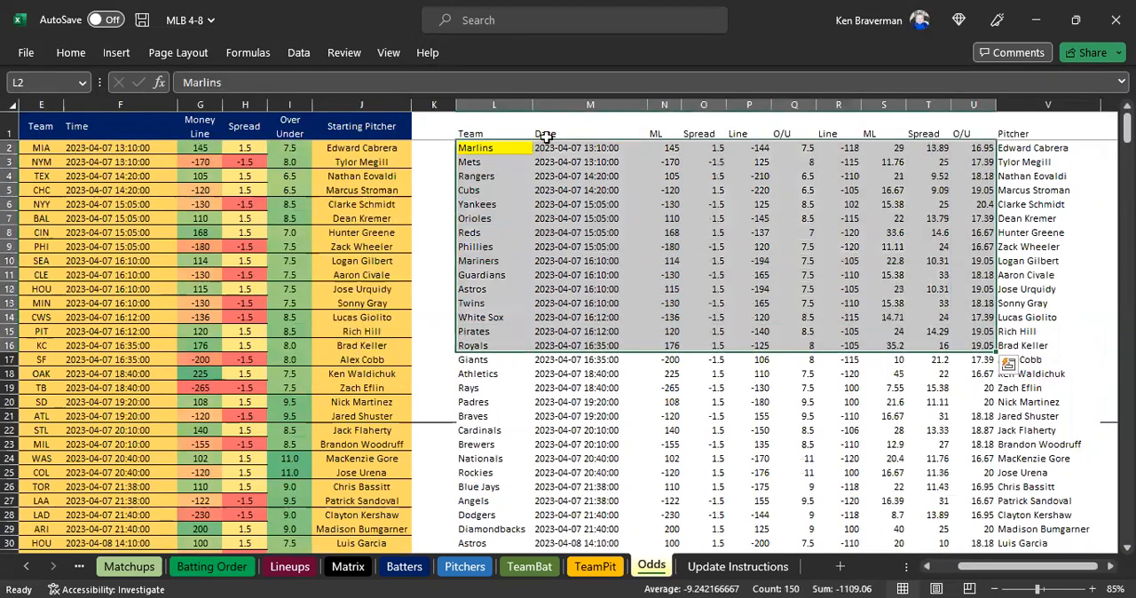
left_click_drag(484, 125, 873, 117)
left_click(480, 121)
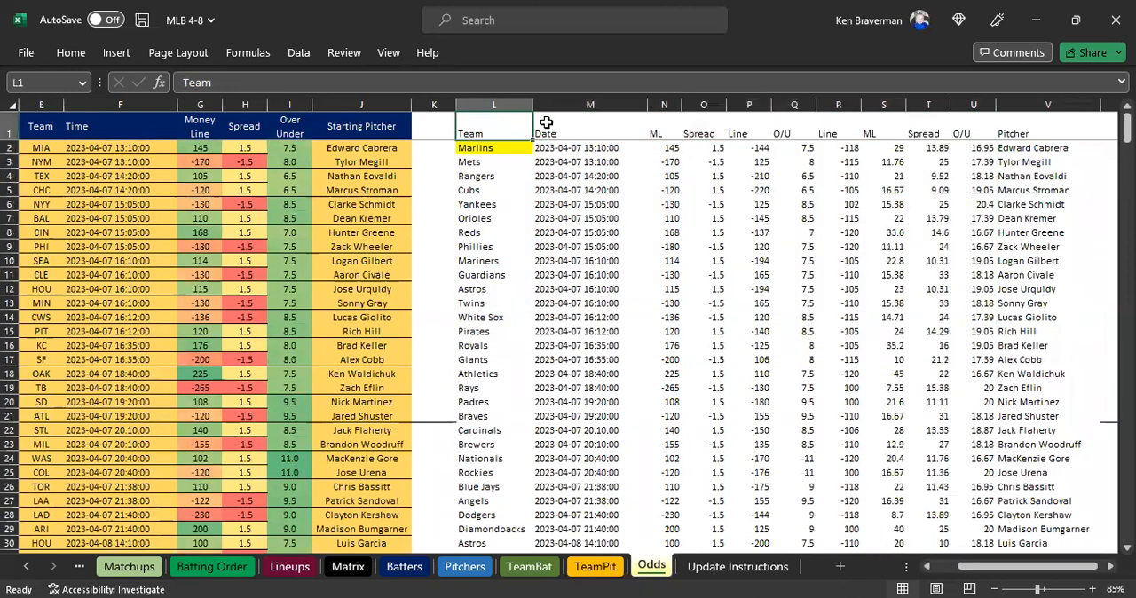
left_click(553, 122)
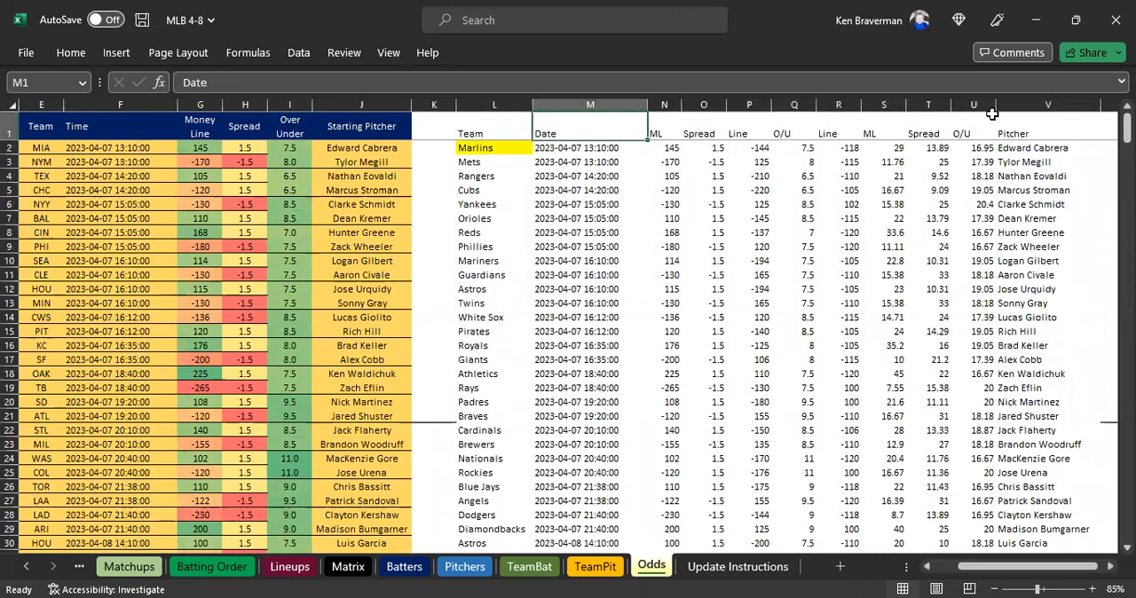
left_click(1019, 126)
left_click_drag(479, 125, 648, 149)
left_click(1017, 132)
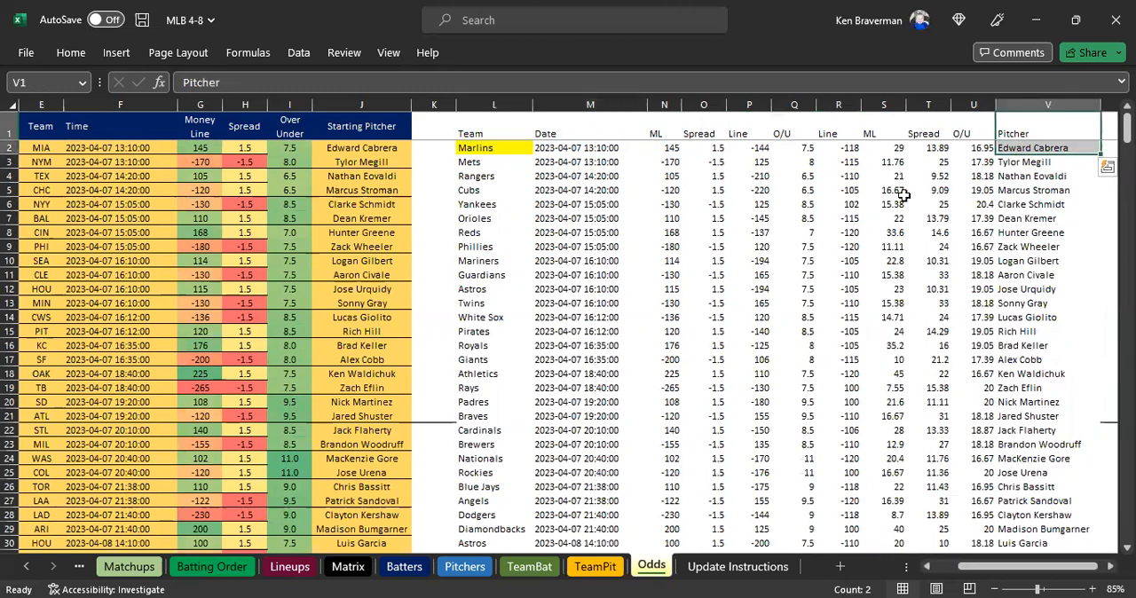
left_click_drag(975, 130, 972, 161)
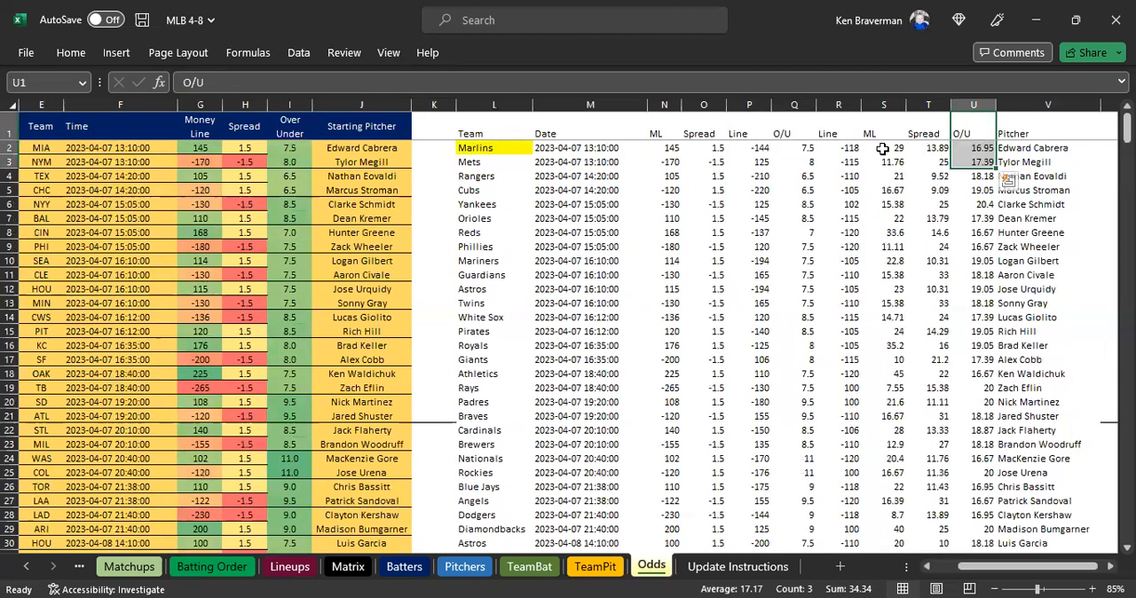
left_click(976, 148)
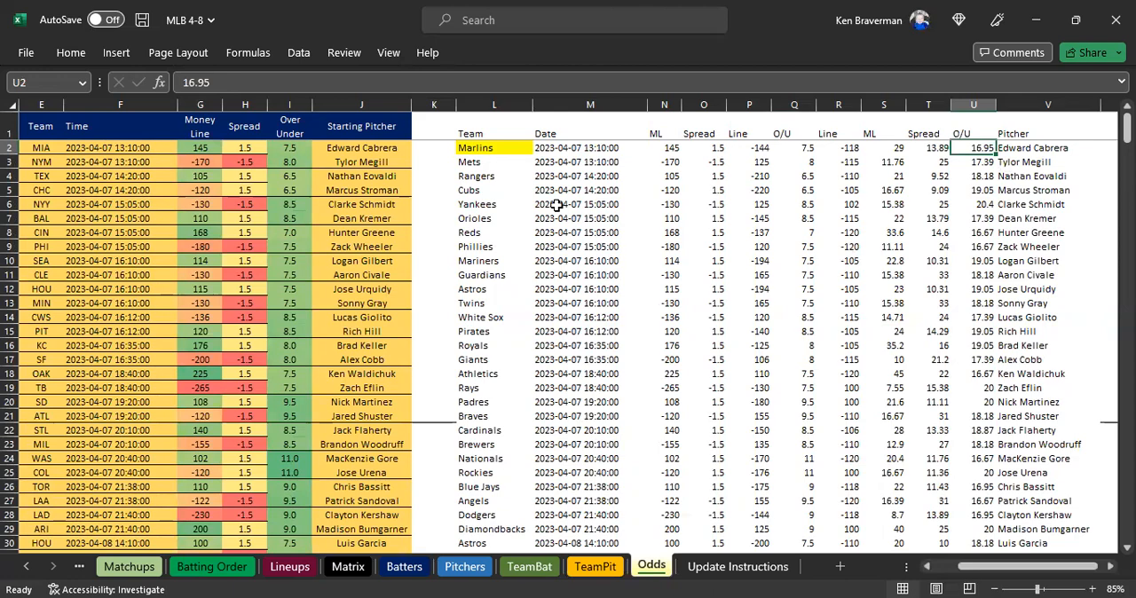
Clear the outdated April 7 odds rows from Marlins to Diamondbacks, L2:V29.
left_click(509, 176)
scroll(506, 173, "down", 2)
scroll(612, 233, "down", 5)
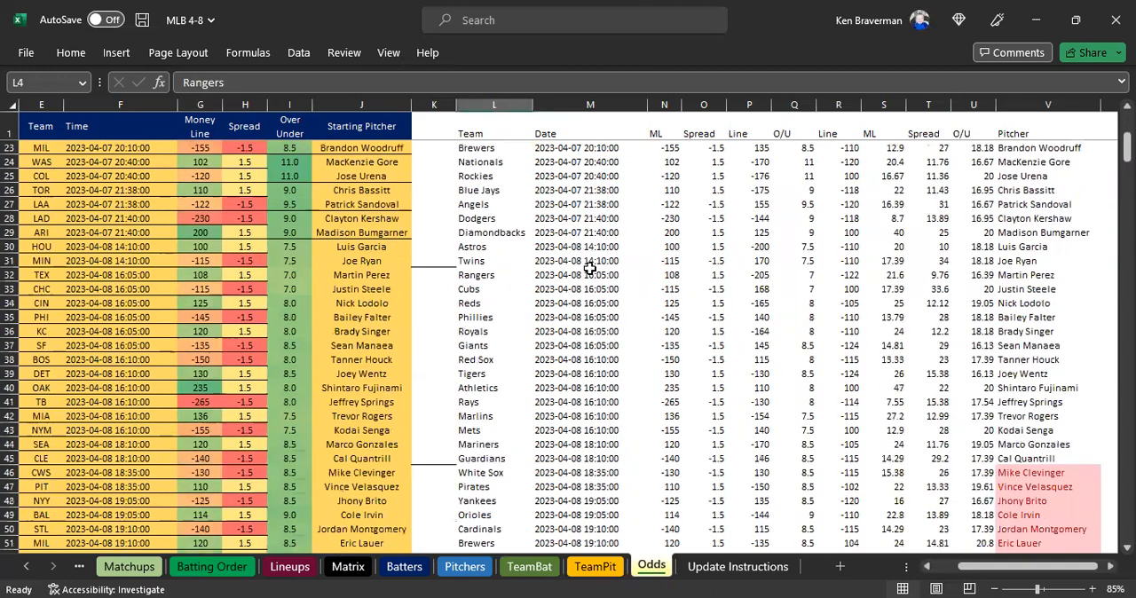
scroll(590, 267, "down", 7)
scroll(572, 258, "up", 14)
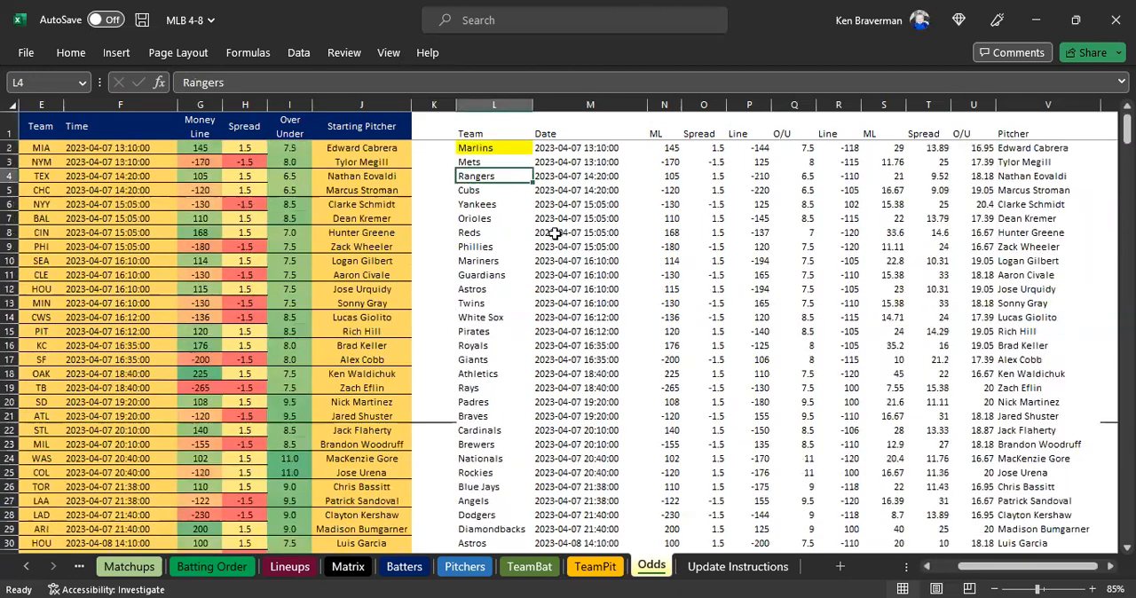
left_click_drag(487, 148, 1008, 530)
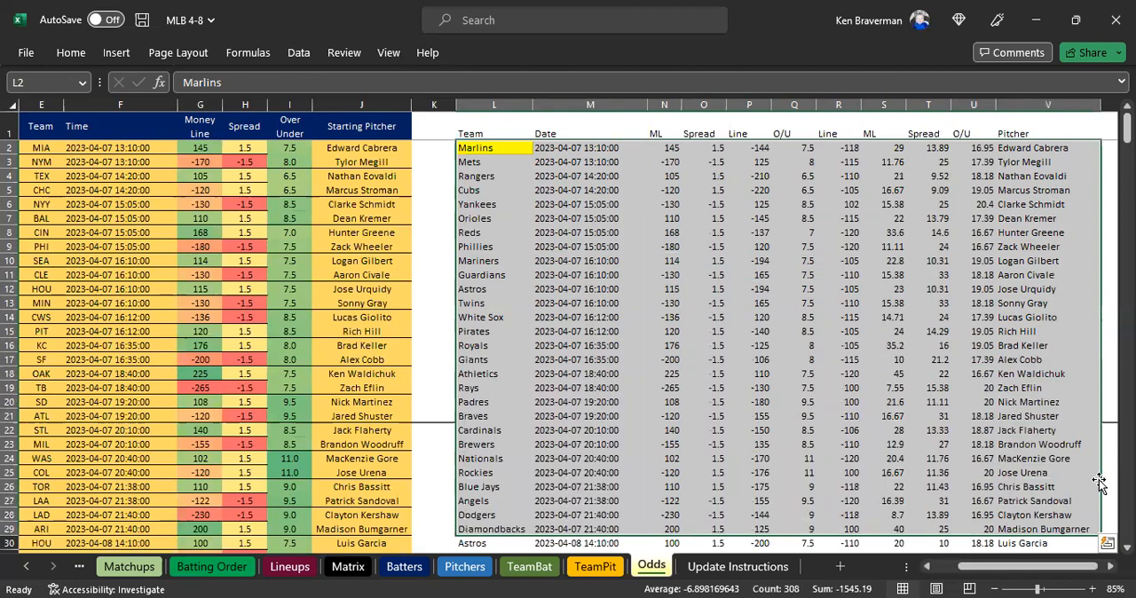
key("Delete")
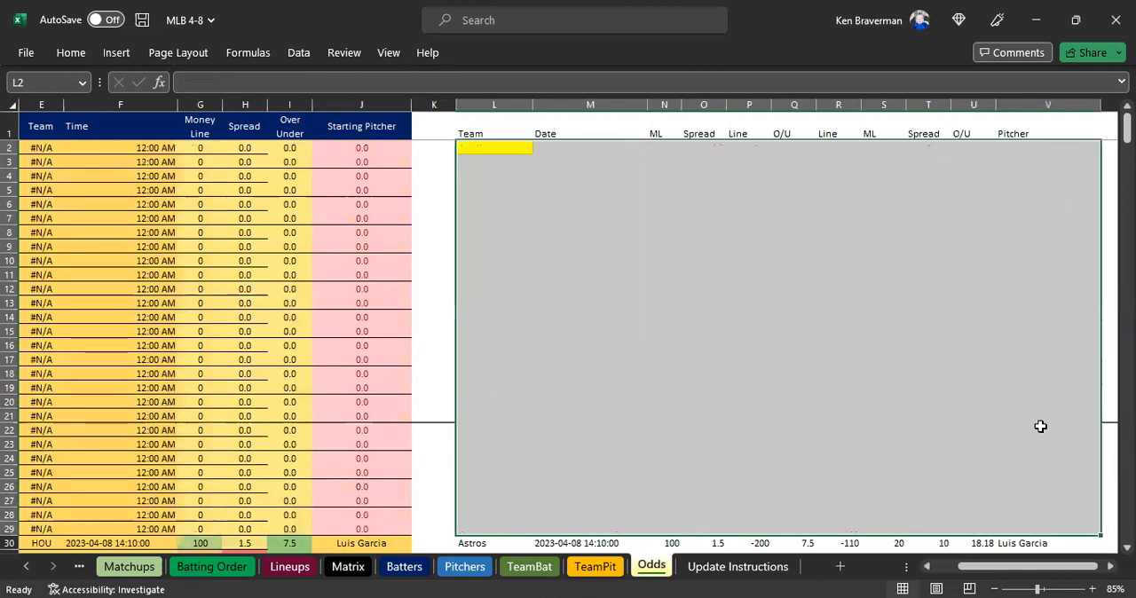
Copy the newer White Sox to Angels odds block, L62:V75, and paste it over the matching rows starting at L46.
scroll(614, 243, "down", 3)
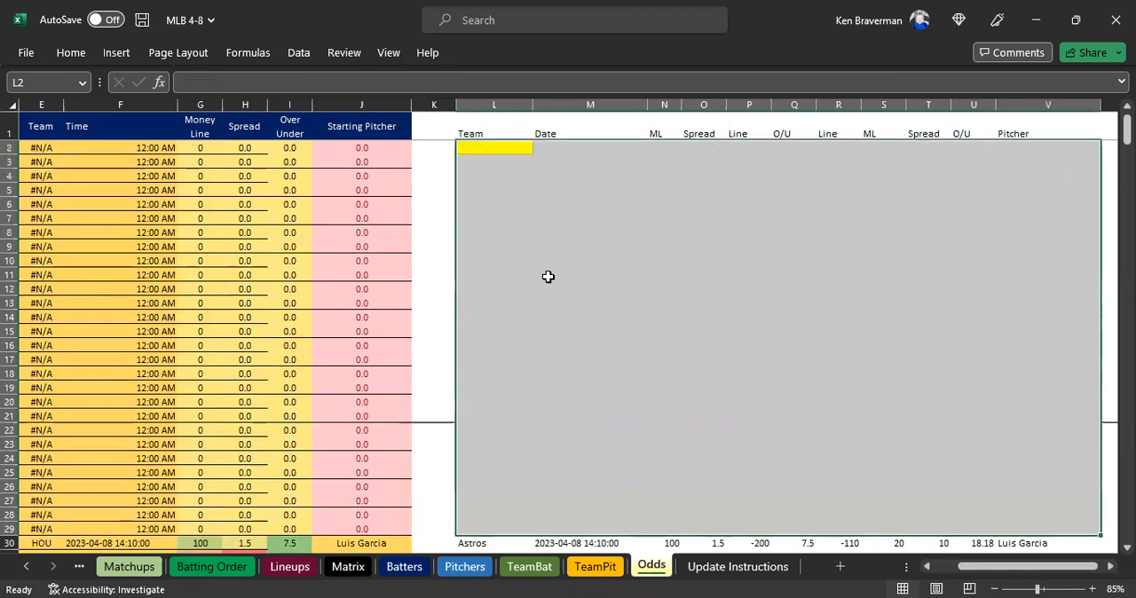
scroll(521, 251, "down", 2)
scroll(521, 250, "down", 3)
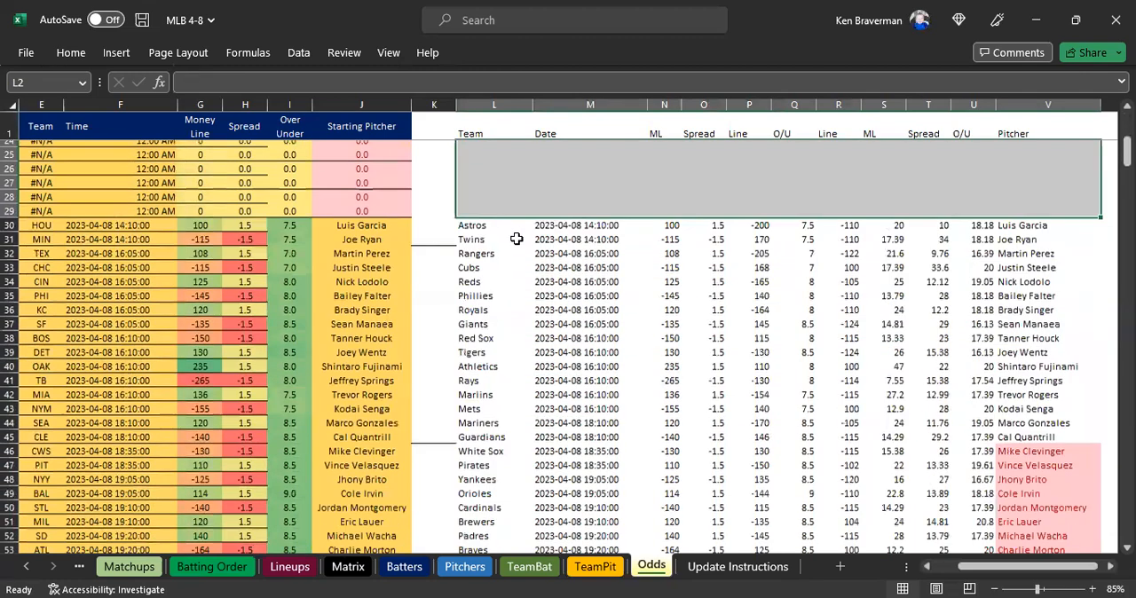
scroll(497, 231, "down", 9)
left_click_drag(474, 275, 1044, 456)
key("ctrl+c")
scroll(786, 358, "up", 4)
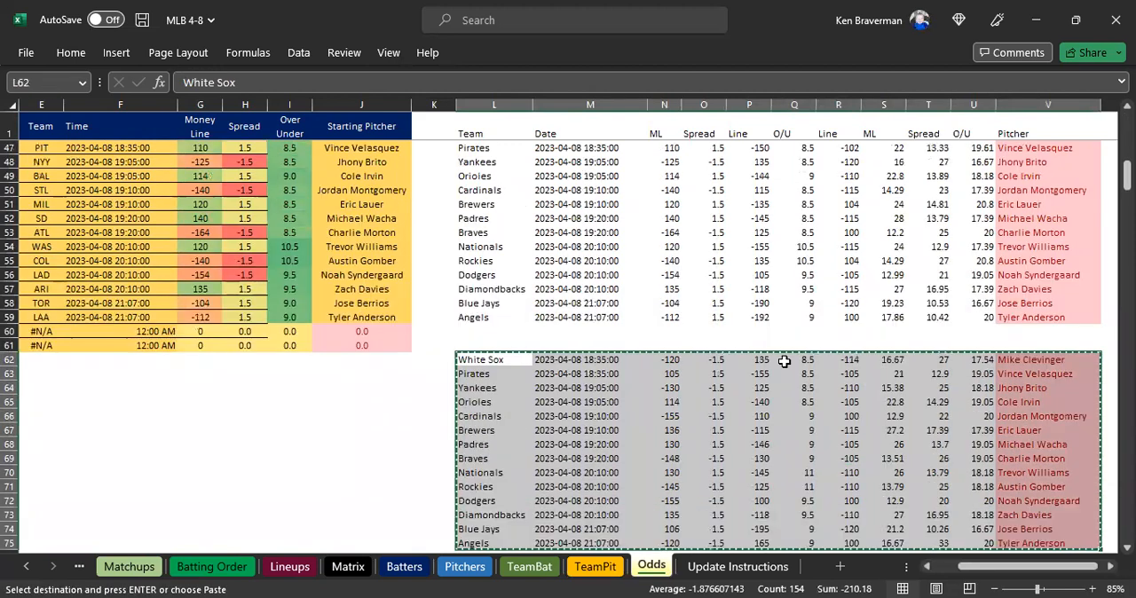
left_click(494, 218)
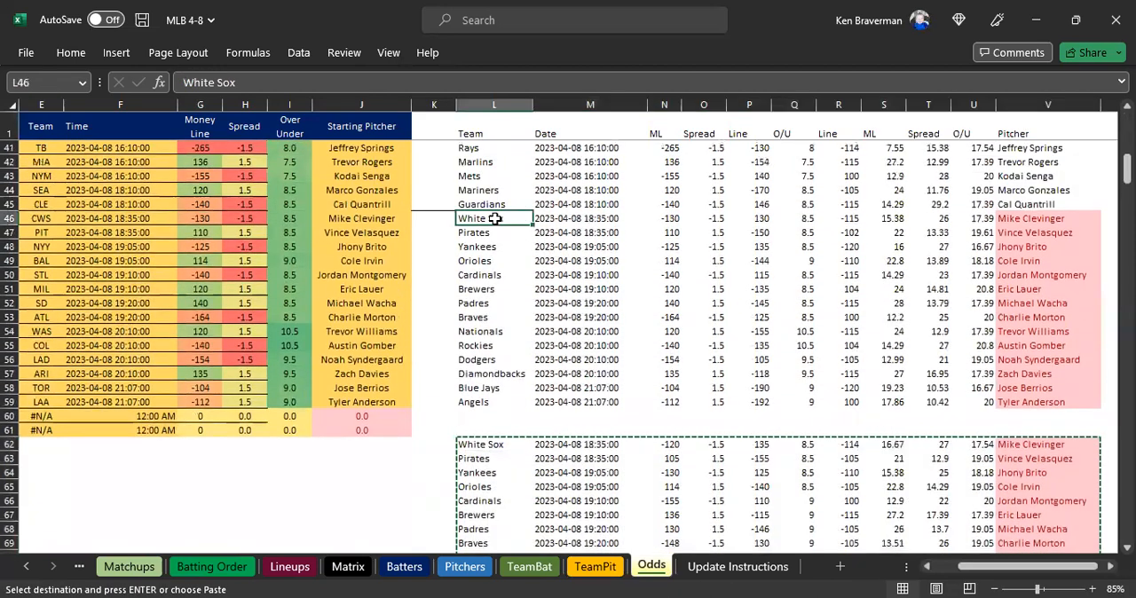
right_click(495, 218)
left_click(568, 192)
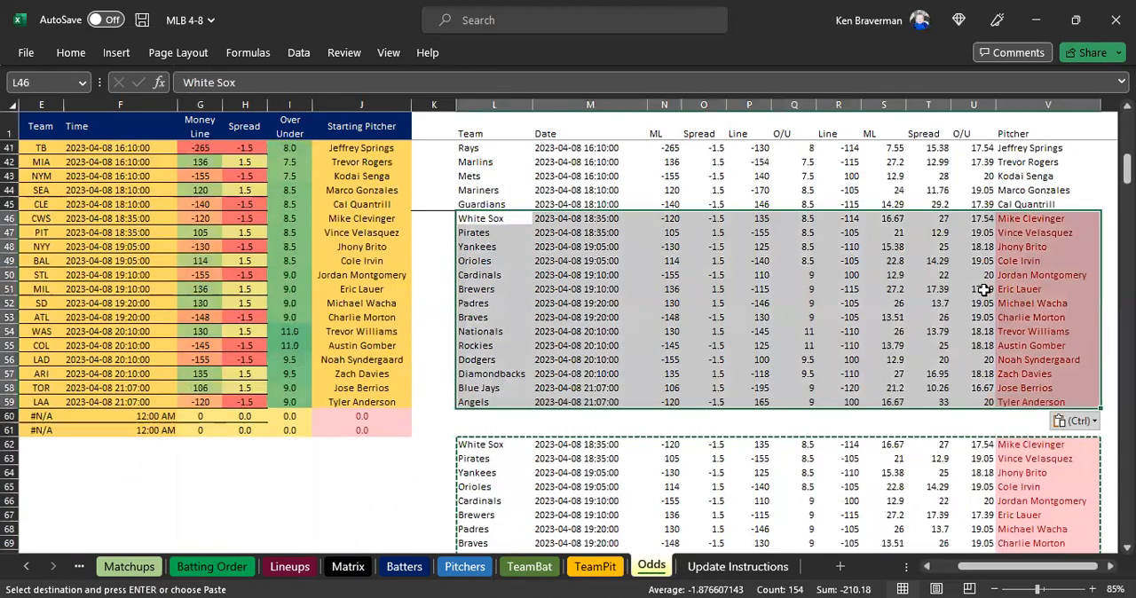
Clear the duplicate odds block below the main list, L62:V78.
scroll(1025, 186, "down", 1)
left_click_drag(1025, 176, 1027, 361)
scroll(718, 355, "down", 3)
left_click_drag(482, 274, 1034, 502)
key("Delete")
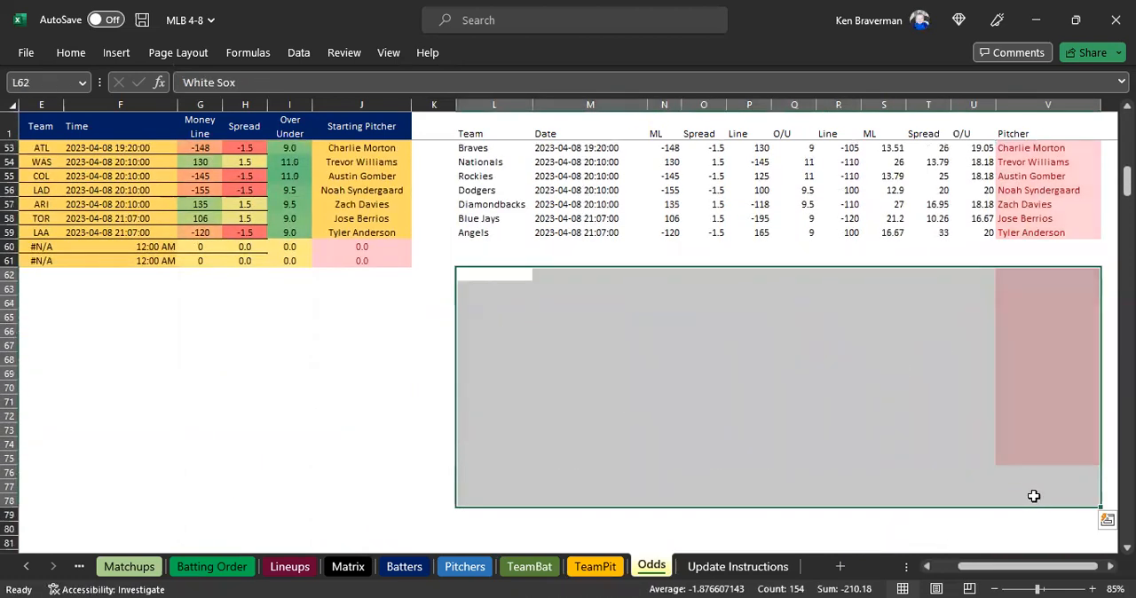
Copy the April 8 odds block from Astros to Angels, L30:V59, and paste it as values starting at L2.
scroll(631, 363, "up", 8)
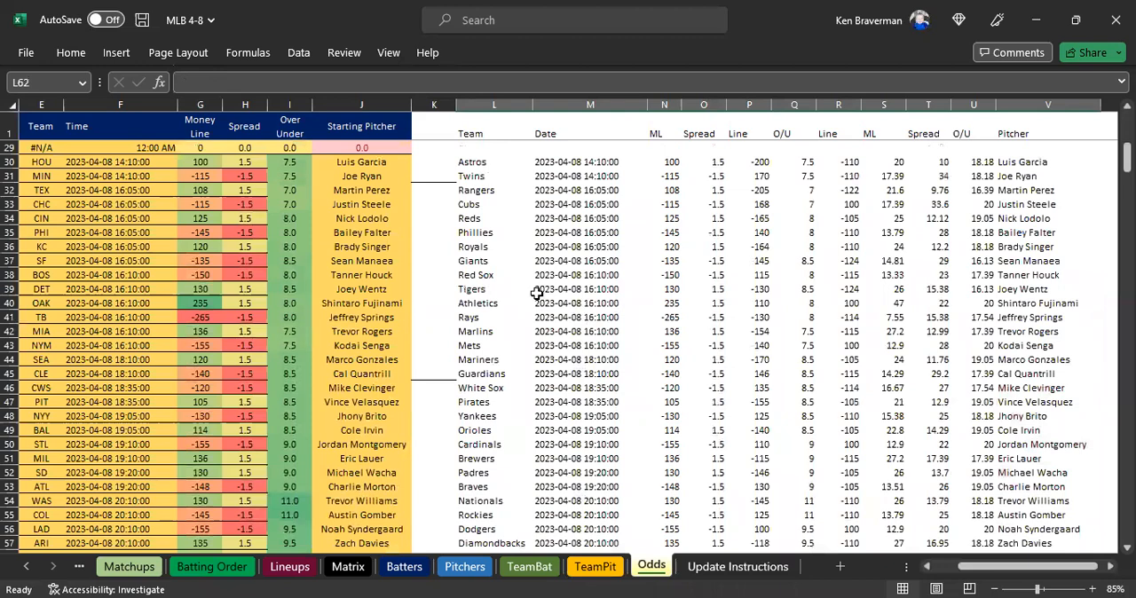
scroll(537, 293, "up", 1)
left_click_drag(469, 206, 1004, 531)
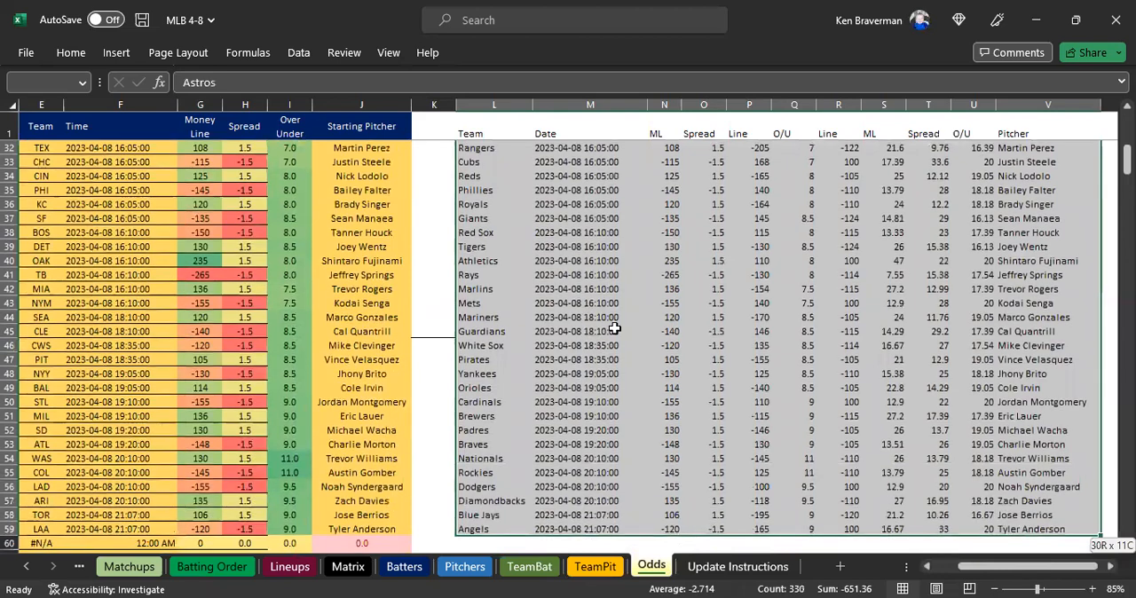
right_click(617, 292)
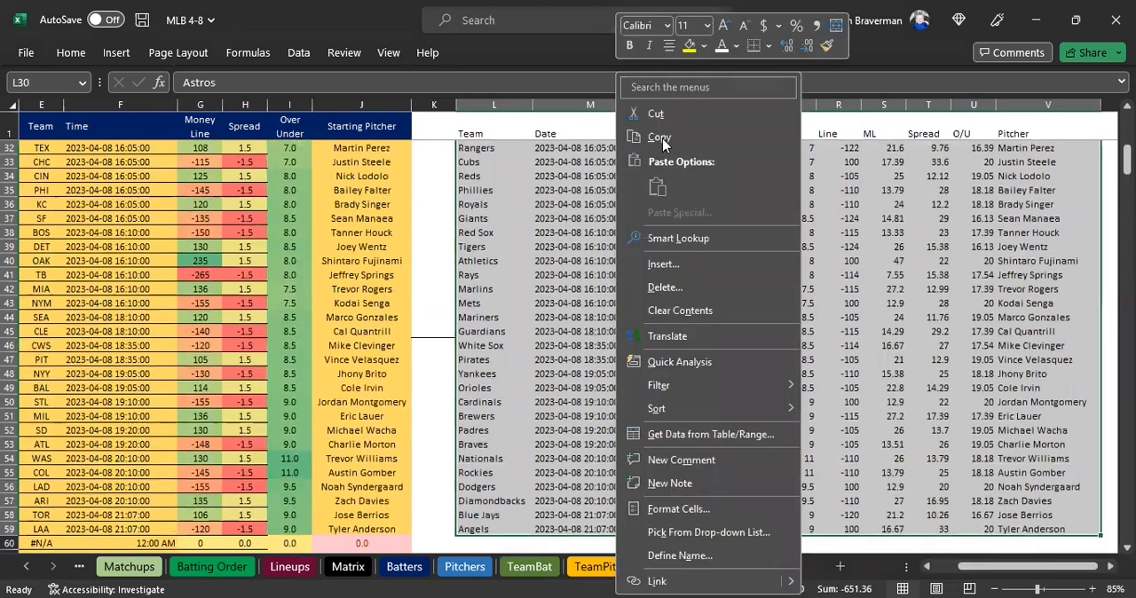
left_click(662, 138)
scroll(471, 266, "up", 10)
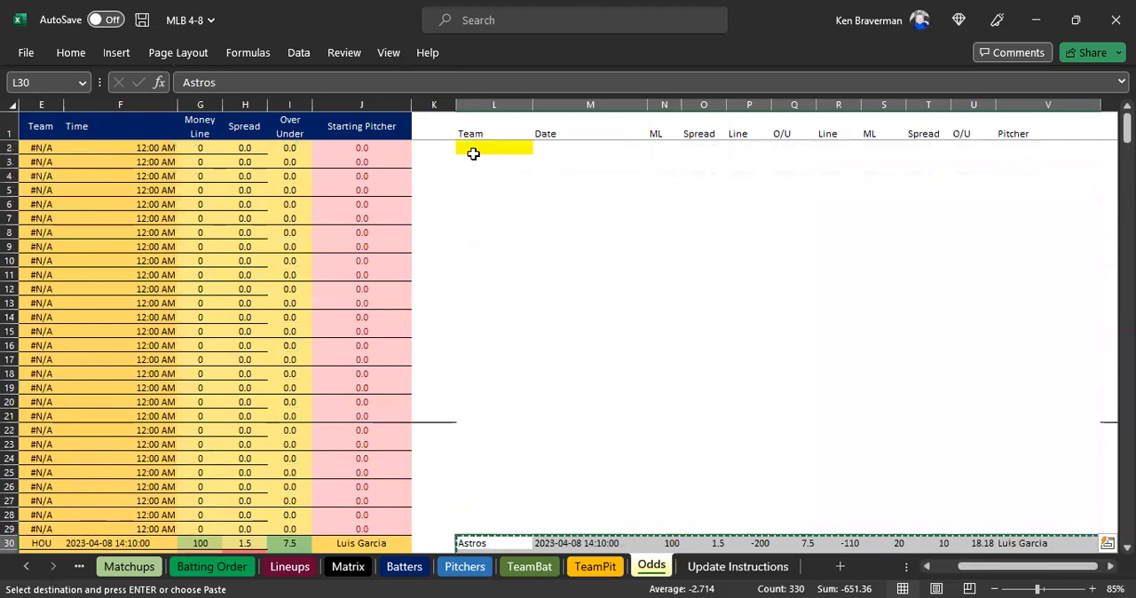
left_click(482, 145)
right_click(483, 145)
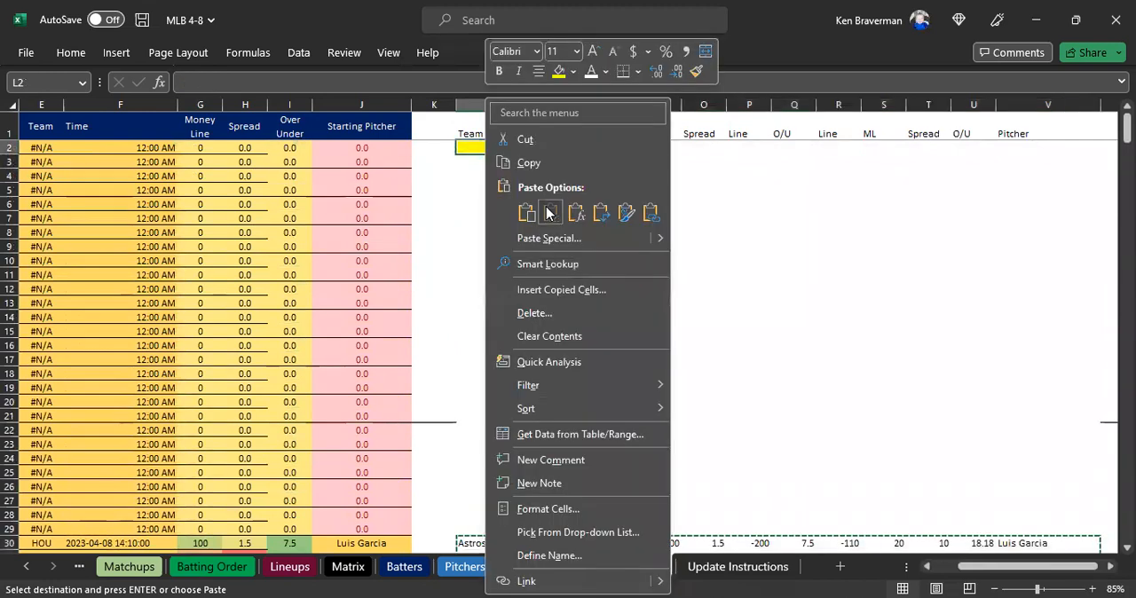
left_click(548, 213)
Clear the leftover duplicate odds rows below the moved list, from Rangers in L32 through V59.
scroll(534, 291, "down", 7)
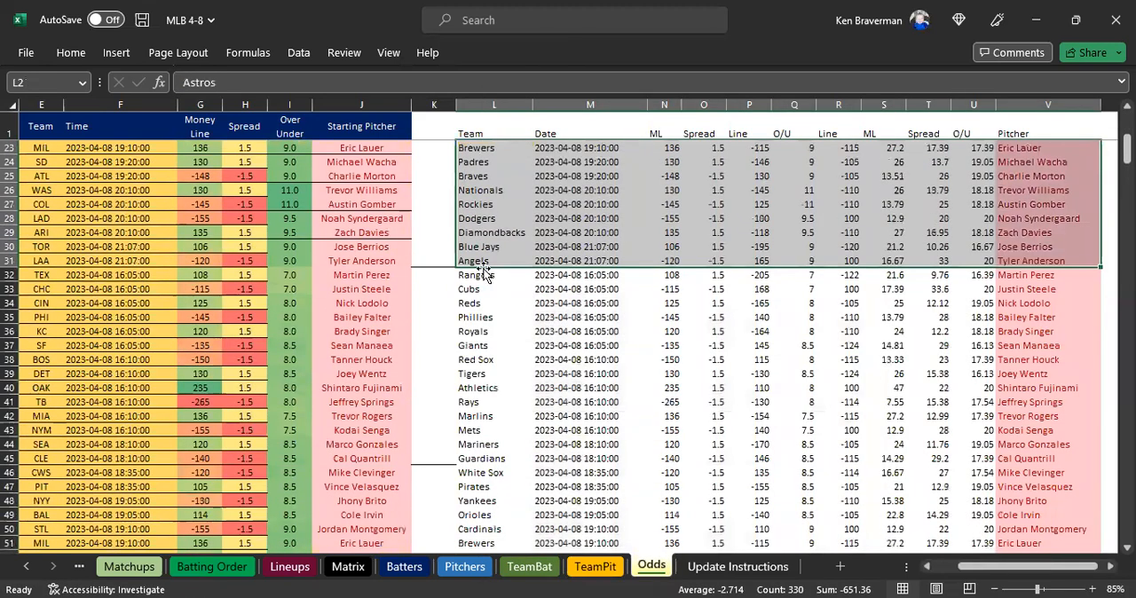
left_click(495, 276)
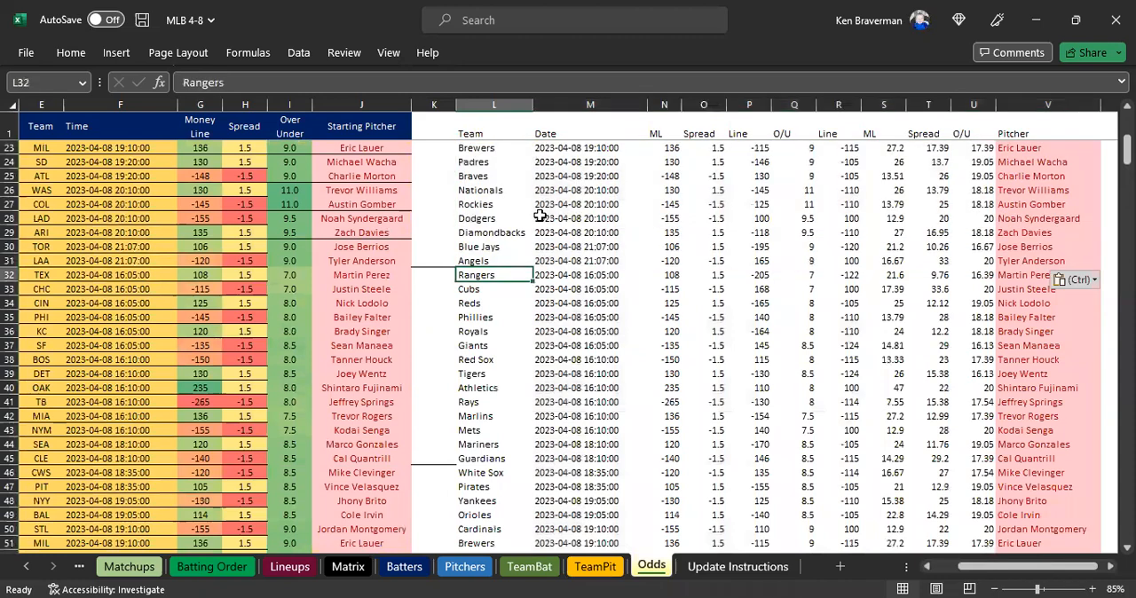
key("ctrl+shift+Right")
key("ctrl+shift+Down")
key("Delete")
key("Up")
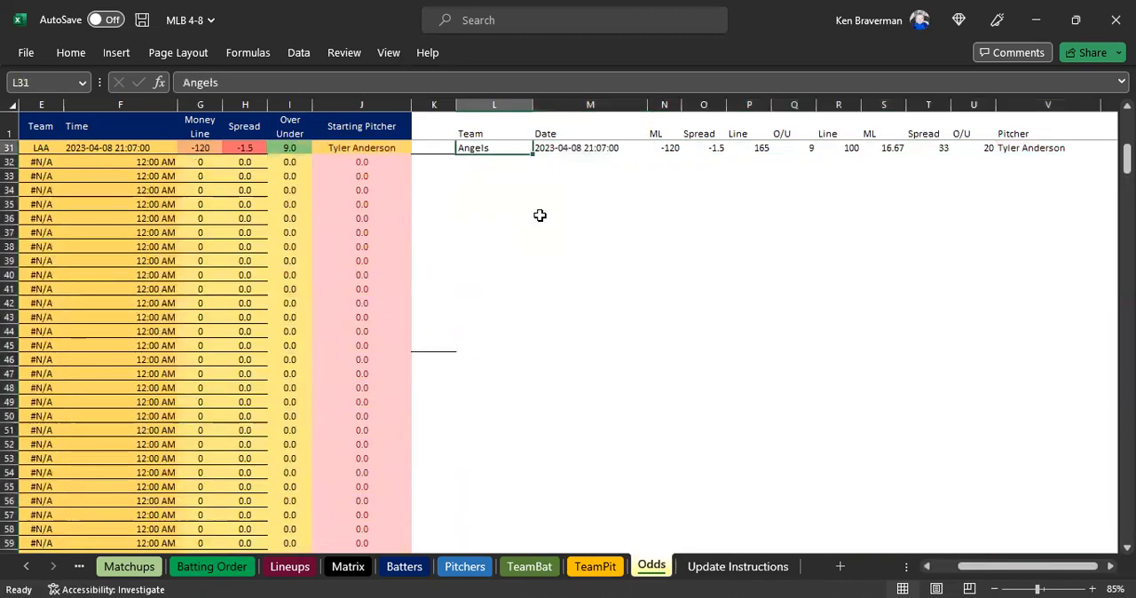
scroll(539, 216, "up", 5)
scroll(540, 216, "up", 5)
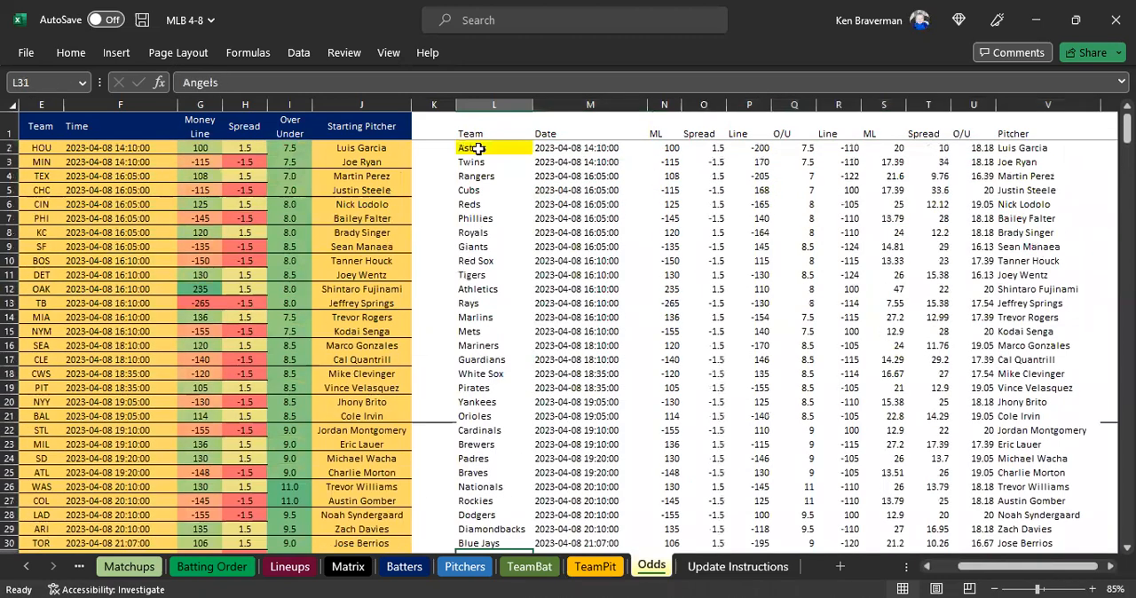
Enter Padres and Diamondbacks as an extra sample game in L32 and L33, below the Angels row.
left_click(494, 148)
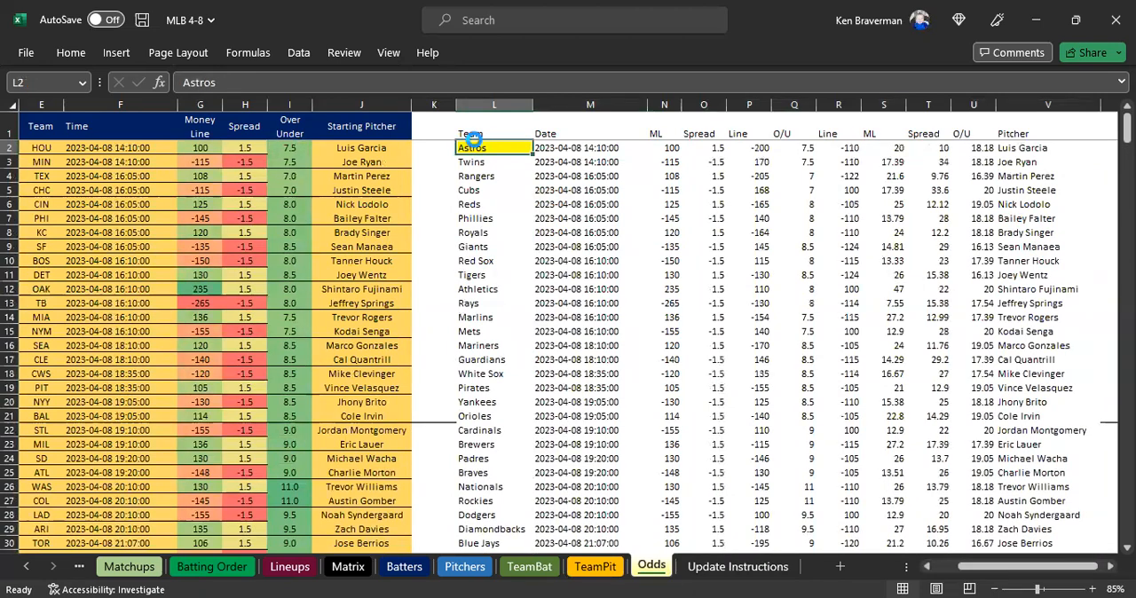
scroll(399, 141, "down", 1)
left_click_drag(400, 143, 402, 235)
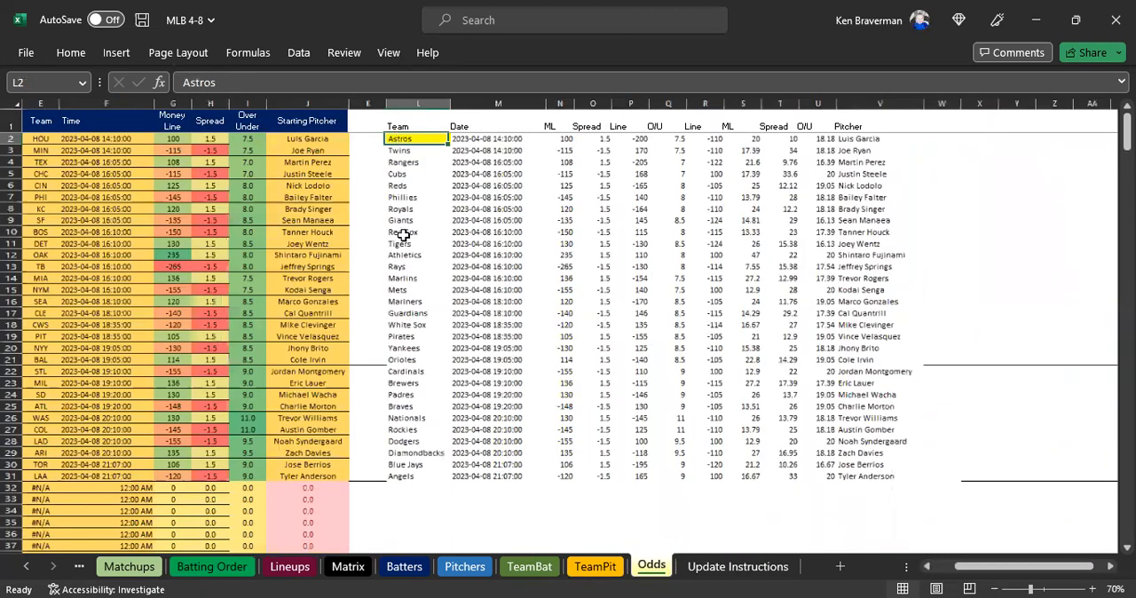
left_click(415, 387)
scroll(407, 412, "down", 3)
left_click(411, 384)
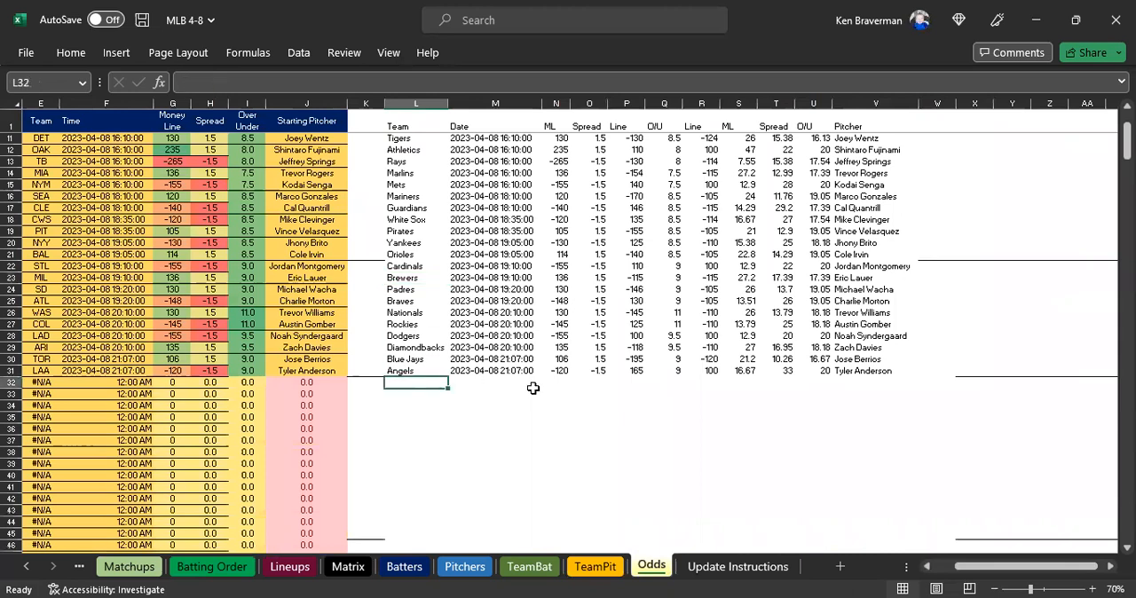
type("Pa")
key("Return")
type("Di")
key("Return")
key("Up")
key("Up")
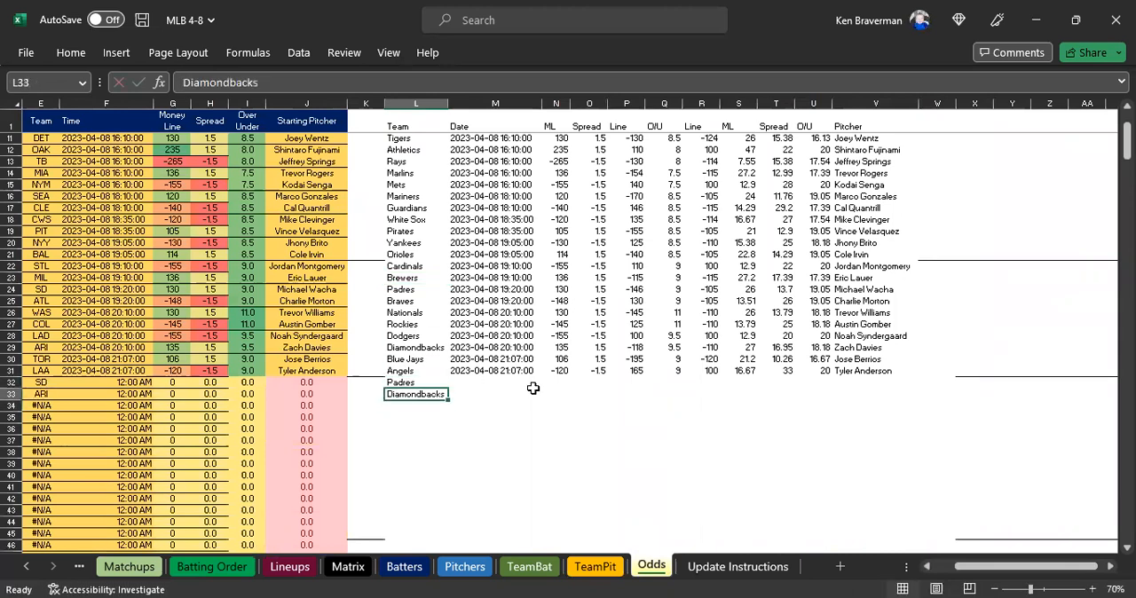
Clear the sample team names Padres and Diamondbacks from L32:L33.
key("Right")
key("Right")
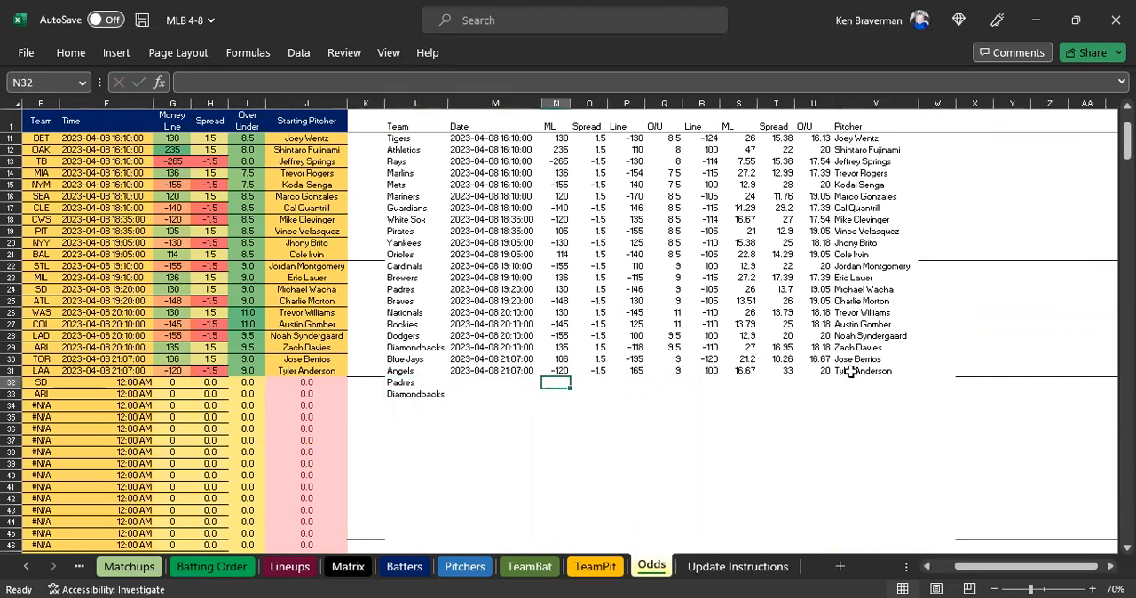
left_click_drag(852, 371, 852, 397)
left_click_drag(422, 387, 422, 396)
key("ctrl+v")
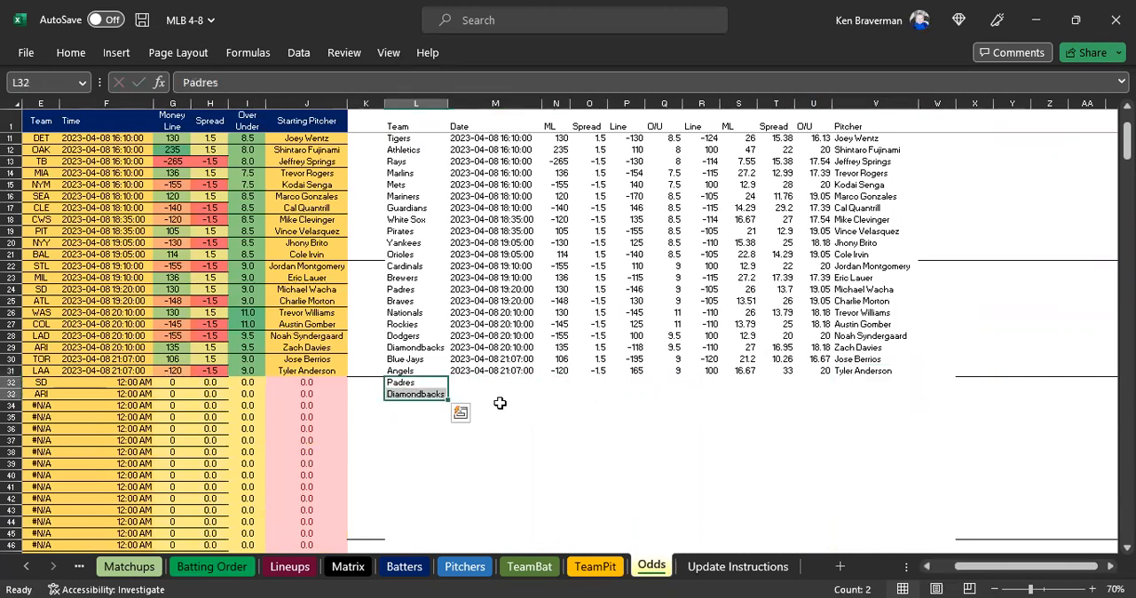
scroll(499, 403, "up", 3)
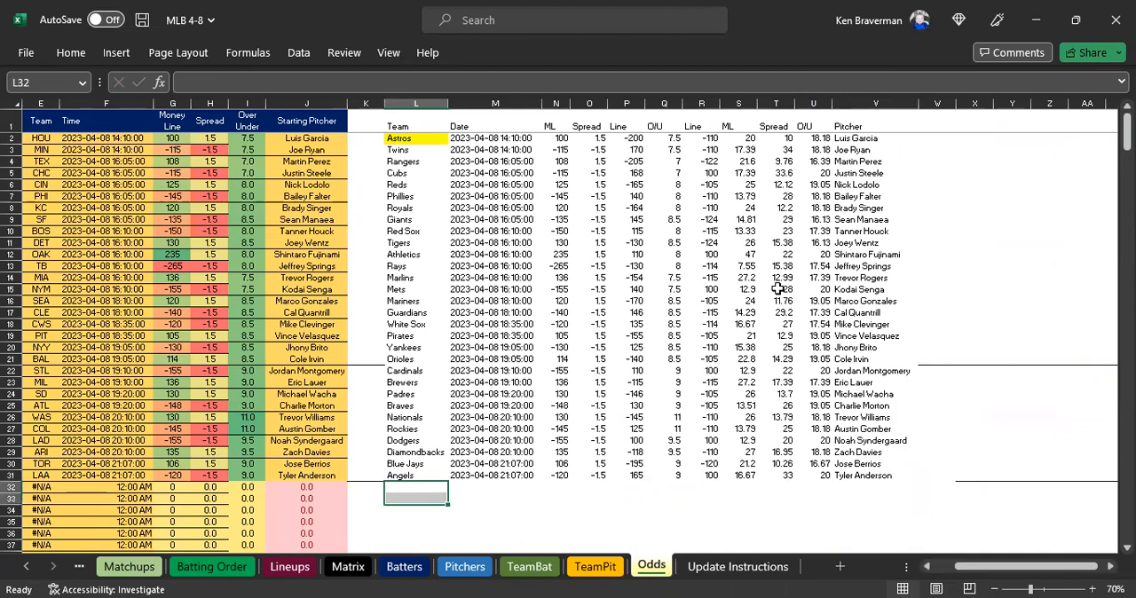
Compare the pasted odds in L2:V31 with the linked team, time, odds and pitcher table in columns E to J.
left_click(546, 220)
left_click_drag(1027, 565, 1003, 566)
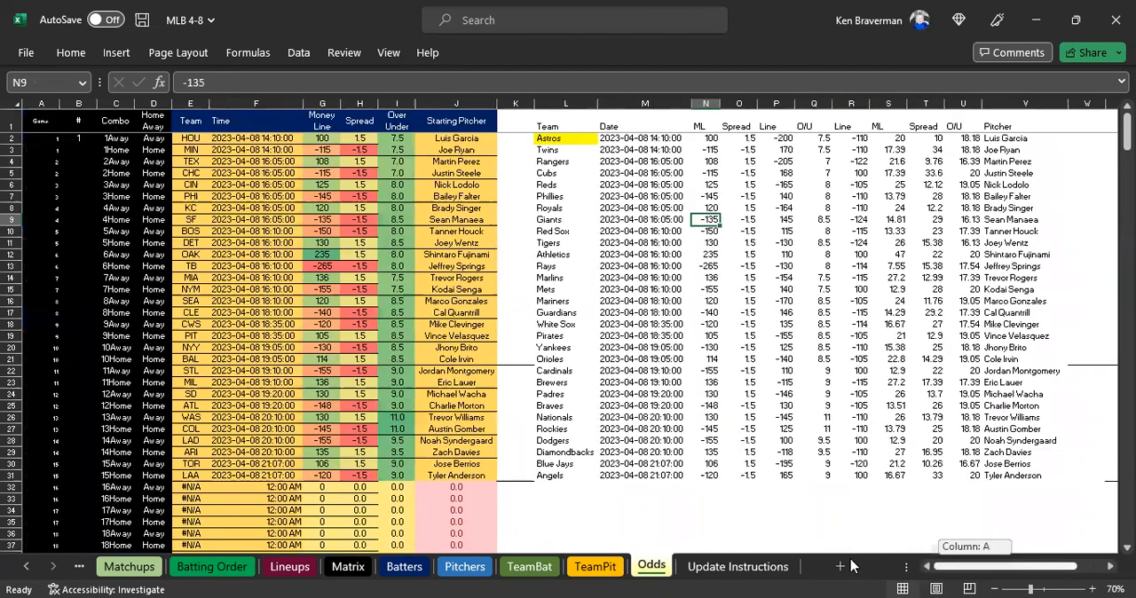
mouse_move(560, 142)
left_mouse_down()
mouse_move(815, 288)
mouse_move(954, 462)
mouse_move(1023, 477)
left_mouse_up()
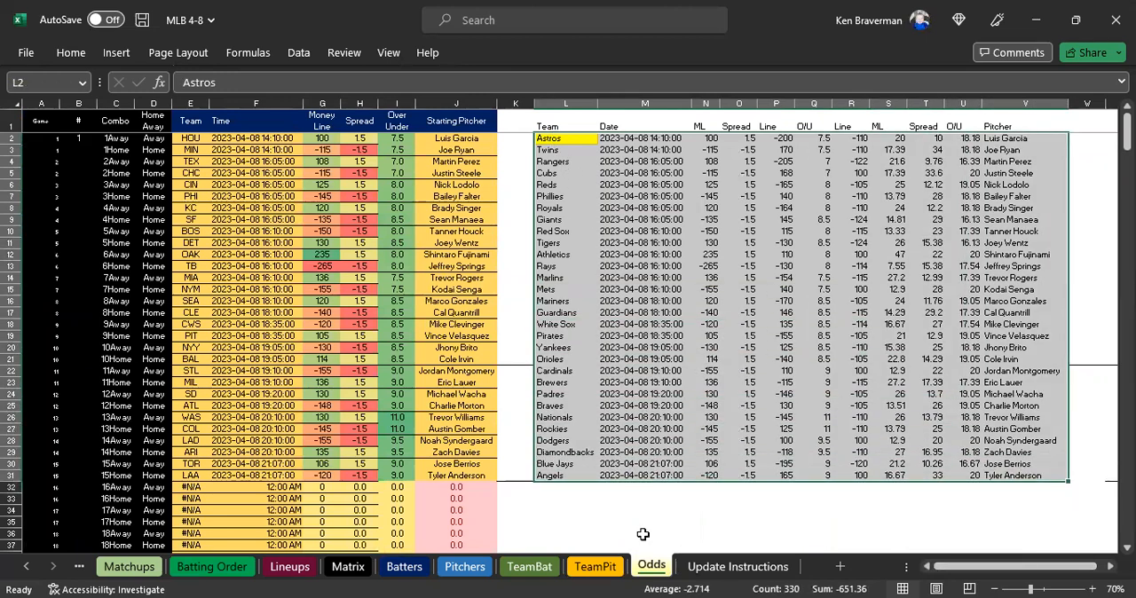
left_click(559, 184)
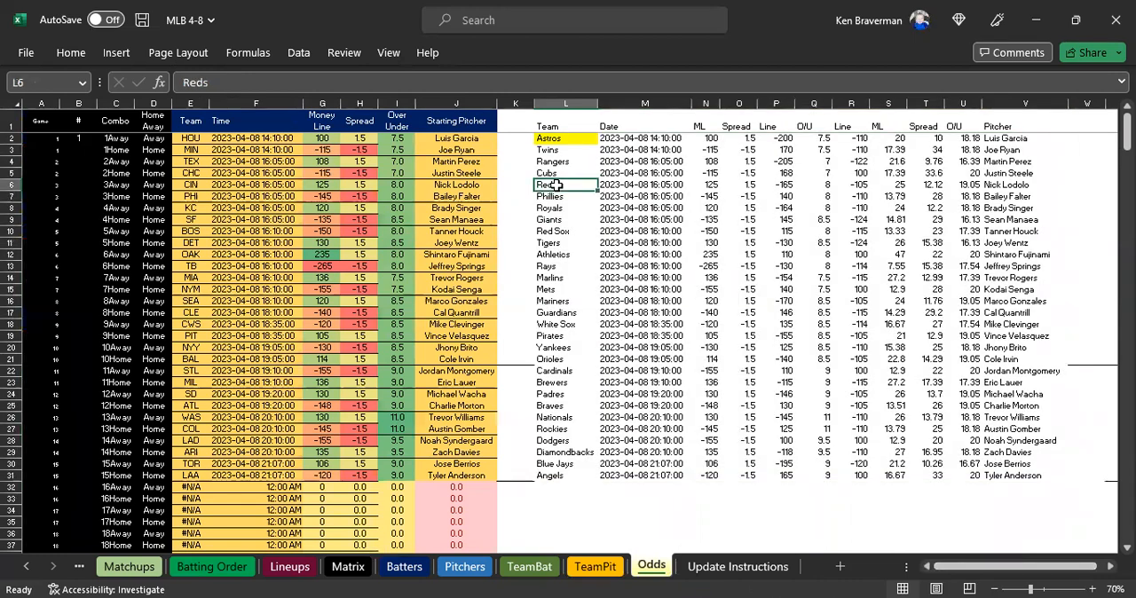
left_click_drag(190, 139, 471, 428)
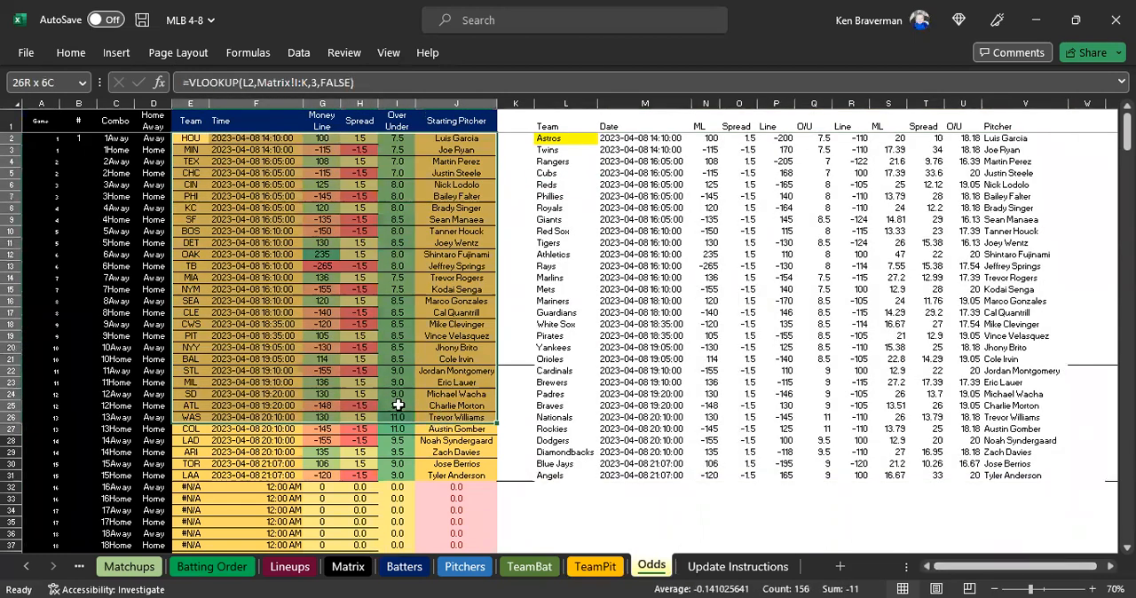
left_click_drag(189, 139, 477, 480)
left_click_drag(187, 139, 433, 355)
left_click(568, 289)
Delete the Rangers team name from L4, check the lookup formula in E4, and undo the deletion.
left_click(603, 164)
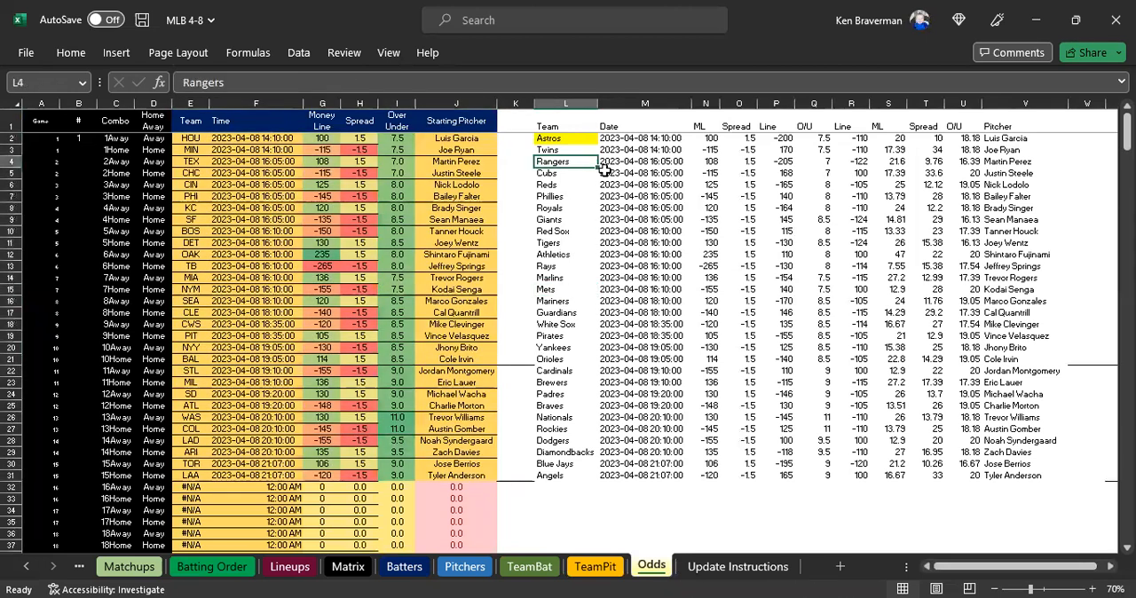
key("Delete")
left_click(604, 172)
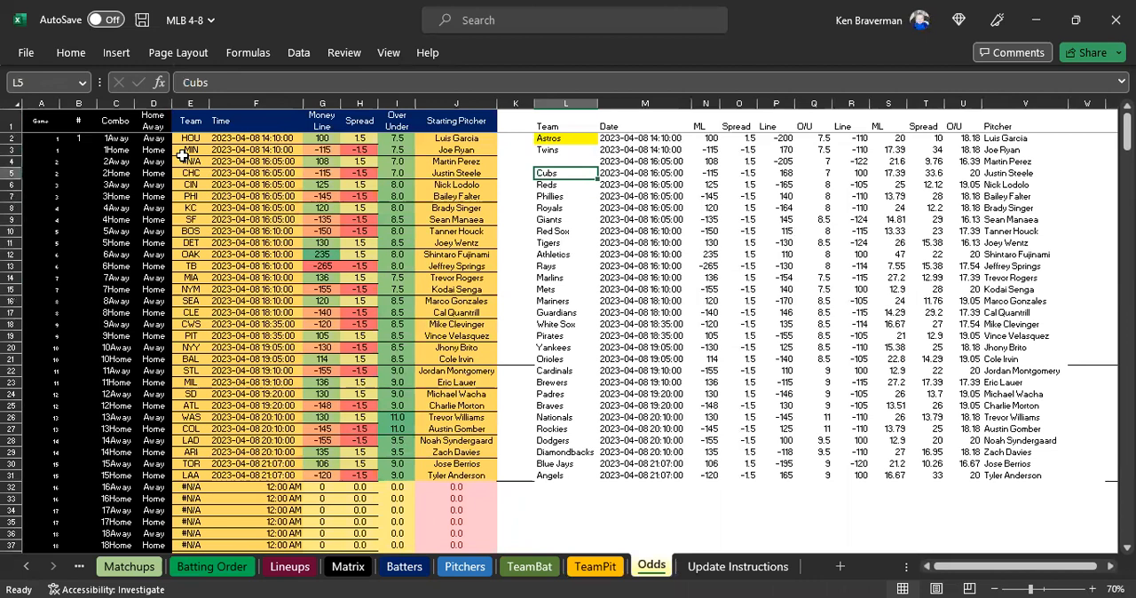
left_click(184, 159)
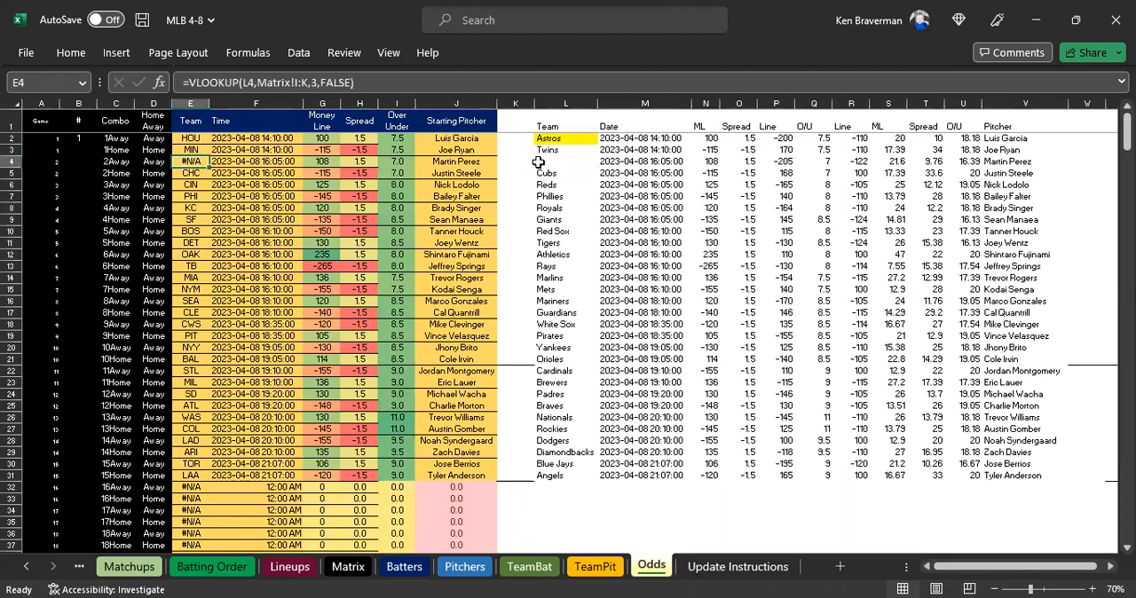
key("ctrl+z")
left_click(565, 207)
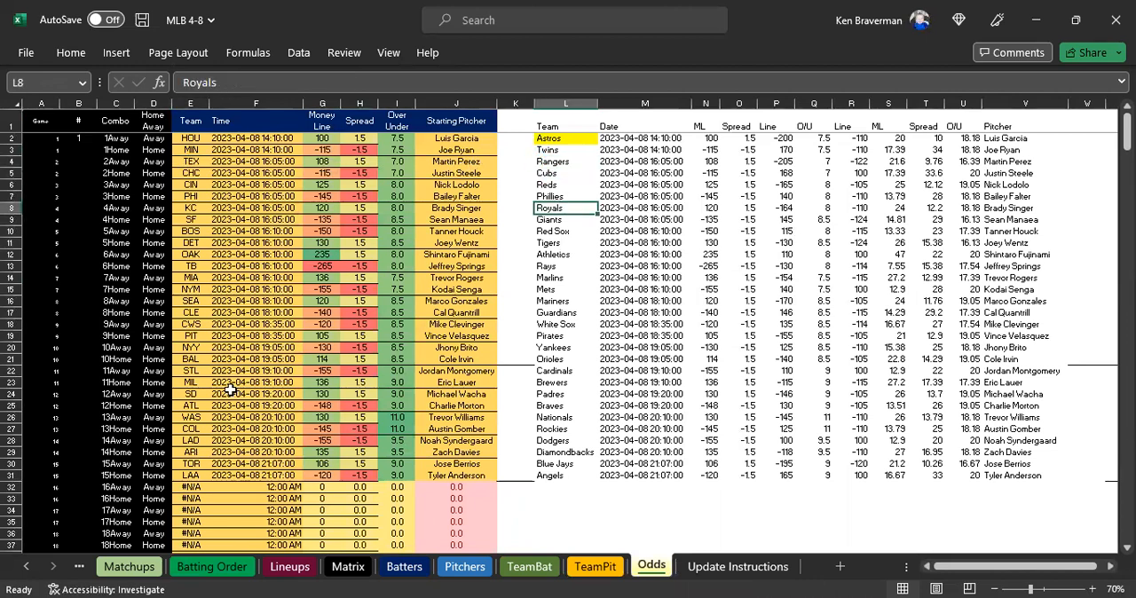
Check the last game's row 31 on Odds, and the game numbers down to game 15 on the Matchups sheet.
left_click(12, 476)
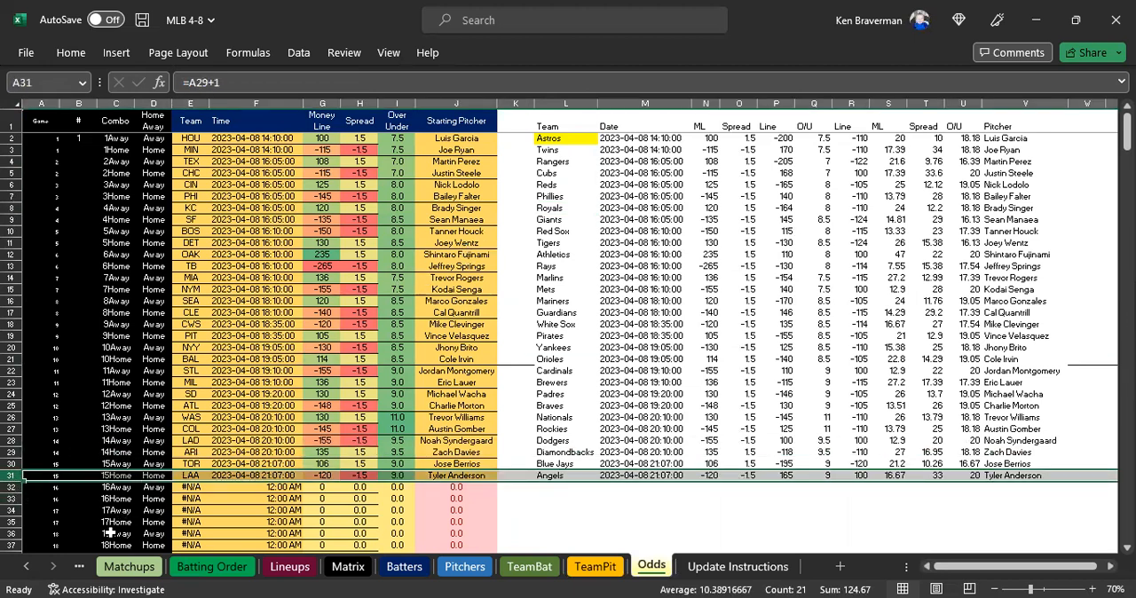
left_click(125, 567)
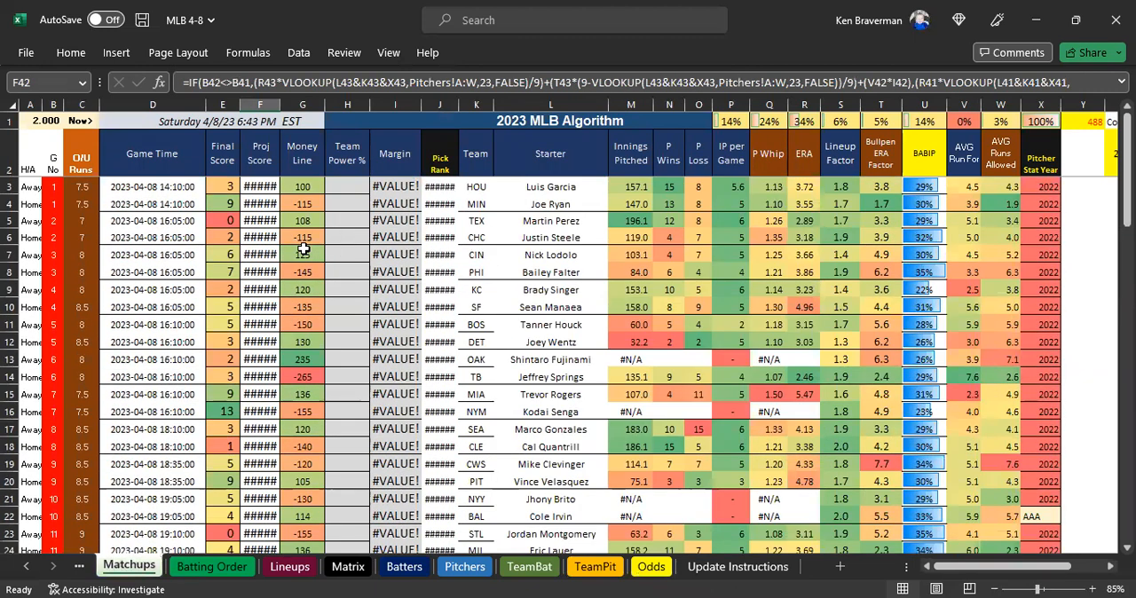
scroll(273, 251, "down", 3)
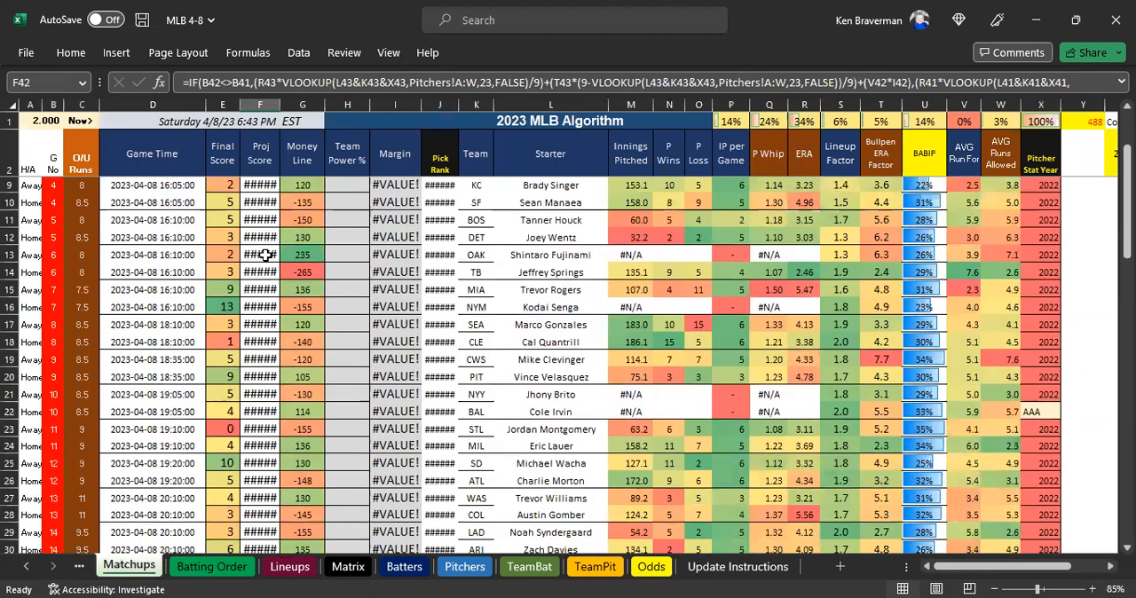
scroll(238, 270, "up", 3)
left_click_drag(52, 187, 47, 463)
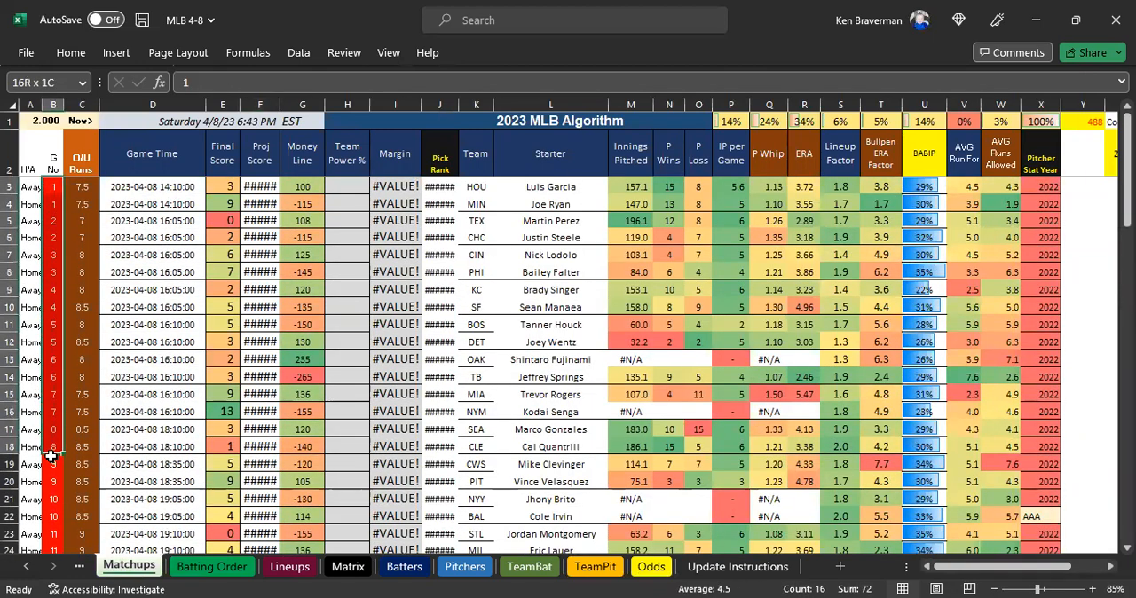
scroll(45, 404, "down", 7)
left_click_drag(52, 306, 53, 325)
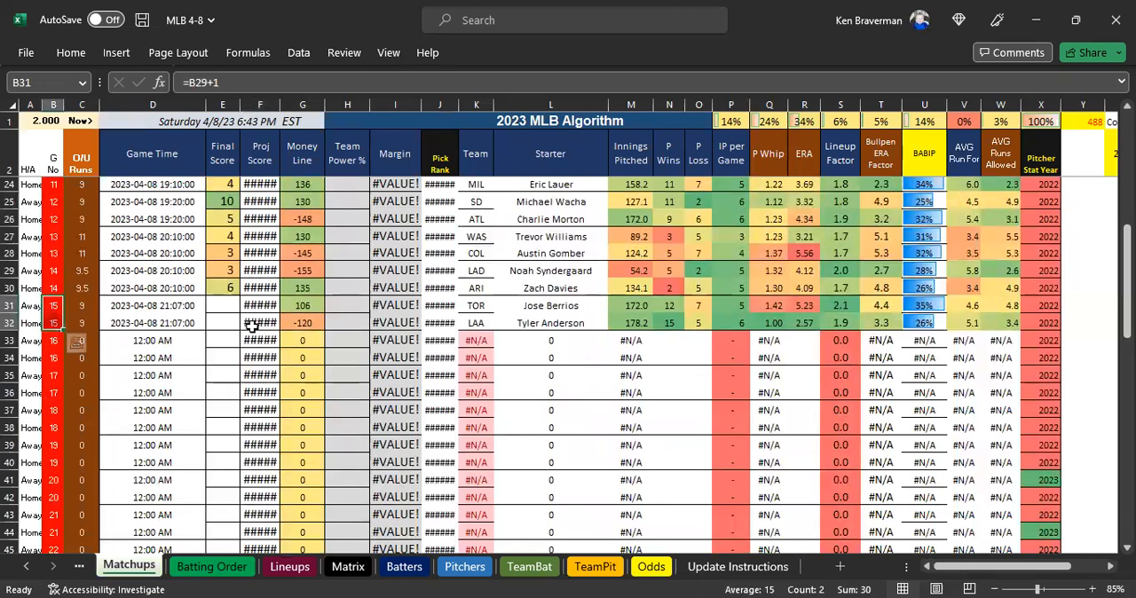
Clear the unused Matchups game rows by filling blank row 62, columns A to X, upward through row 33.
scroll(228, 322, "down", 8)
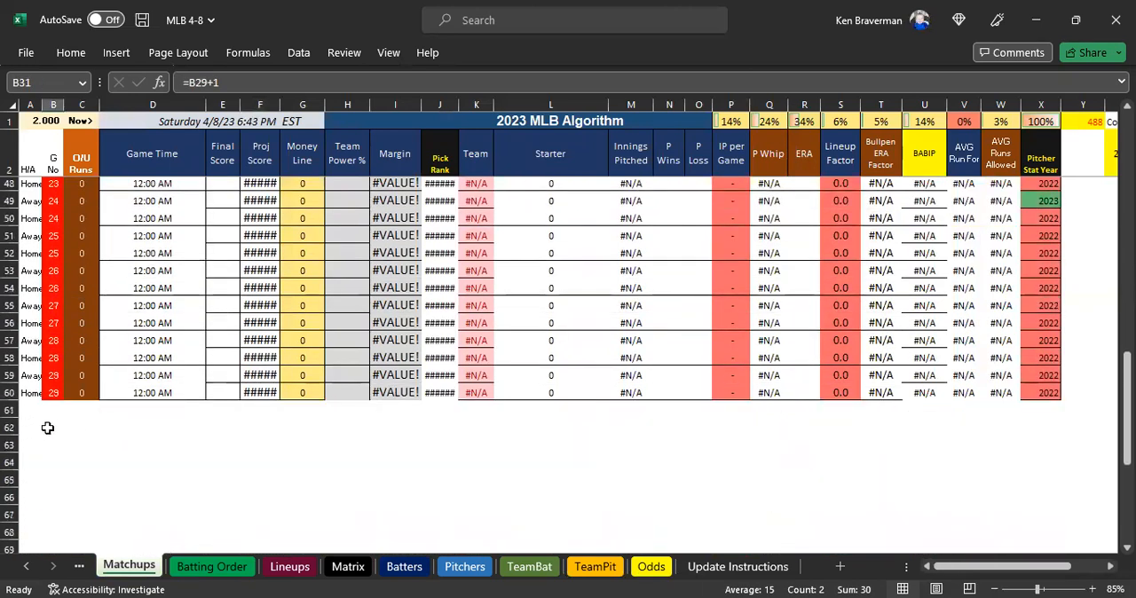
left_click_drag(27, 424, 1059, 193)
left_click_drag(1059, 240, 406, 374)
scroll(235, 333, "up", 5)
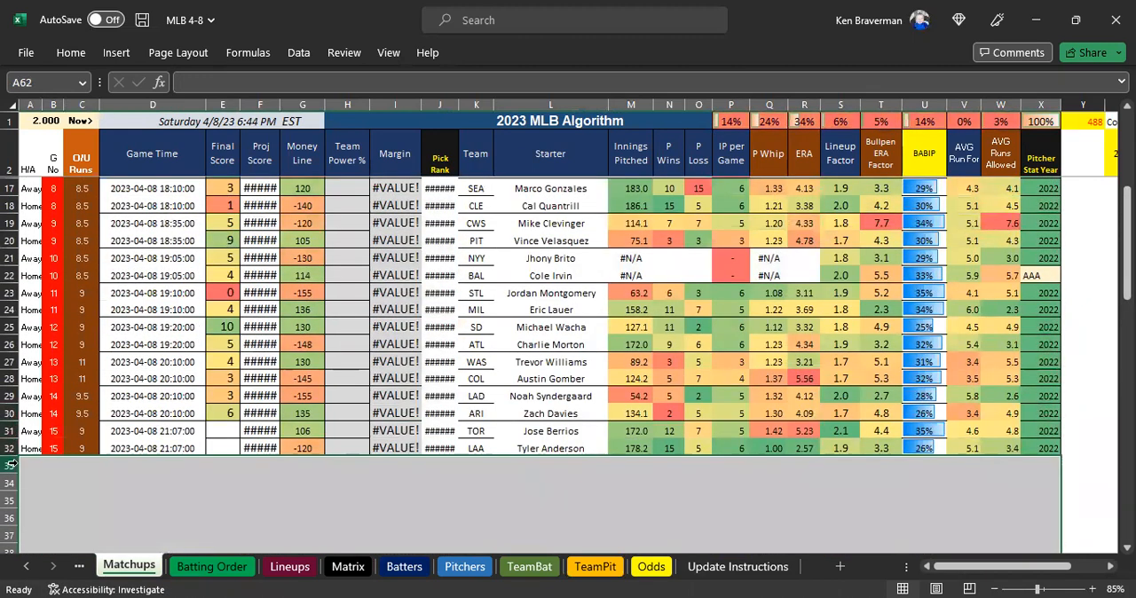
left_click_drag(9, 465, 9, 490)
left_click(259, 447)
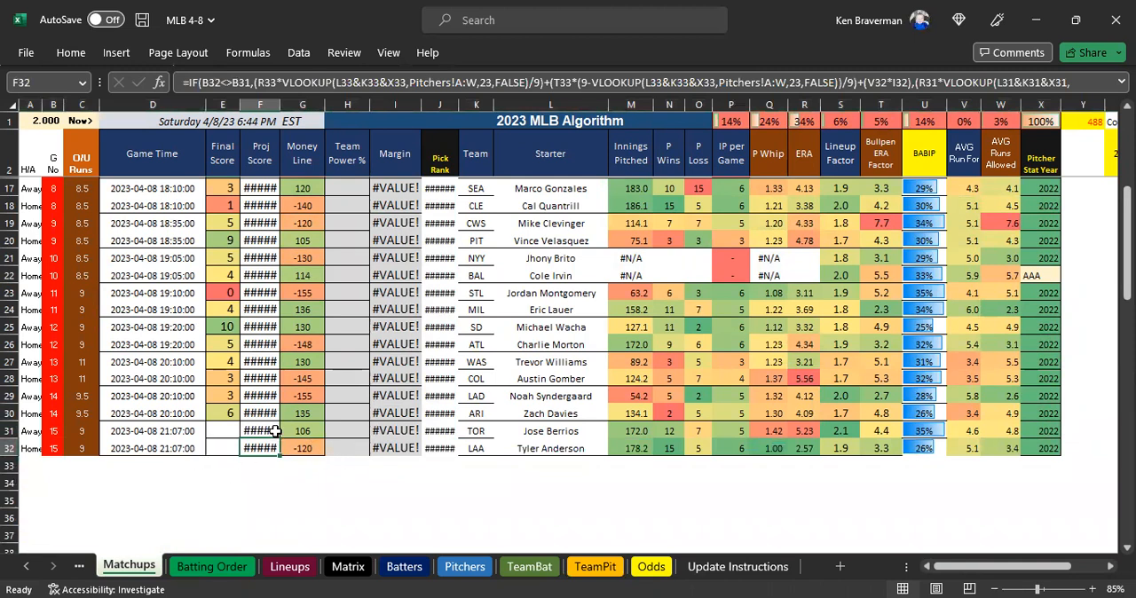
left_click_drag(272, 454, 271, 432)
left_click(605, 354)
left_click_drag(6, 469, 71, 511)
right_click(71, 512)
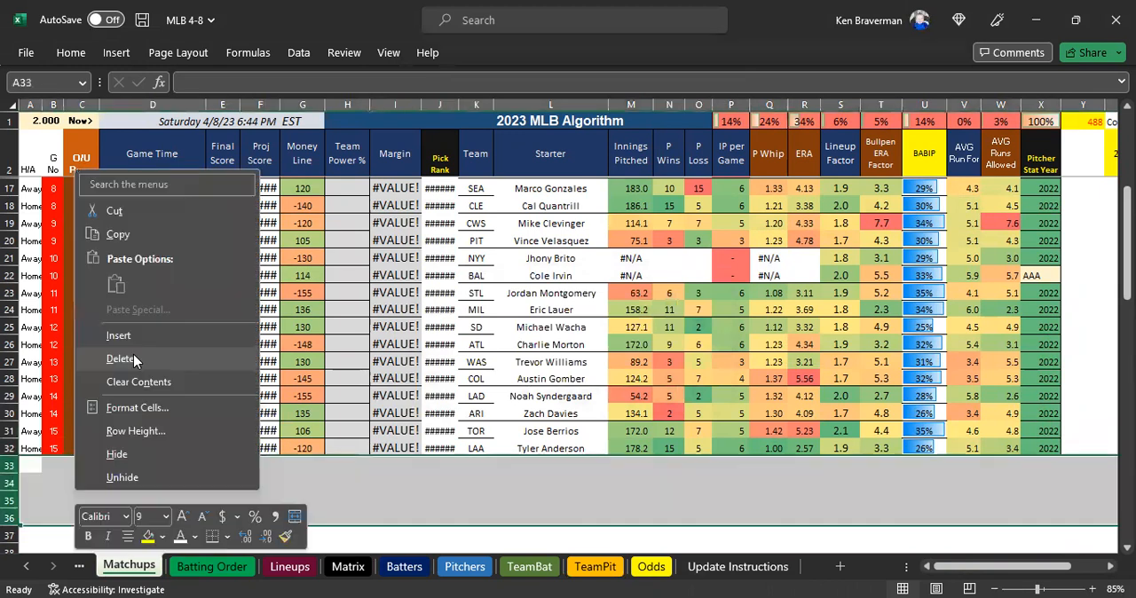
left_click(259, 483)
Clear Matchups rows 29 to 32 by filling blank row 35 upward, and restore them by filling A27:X28 down through row 32.
scroll(130, 458, "down", 2)
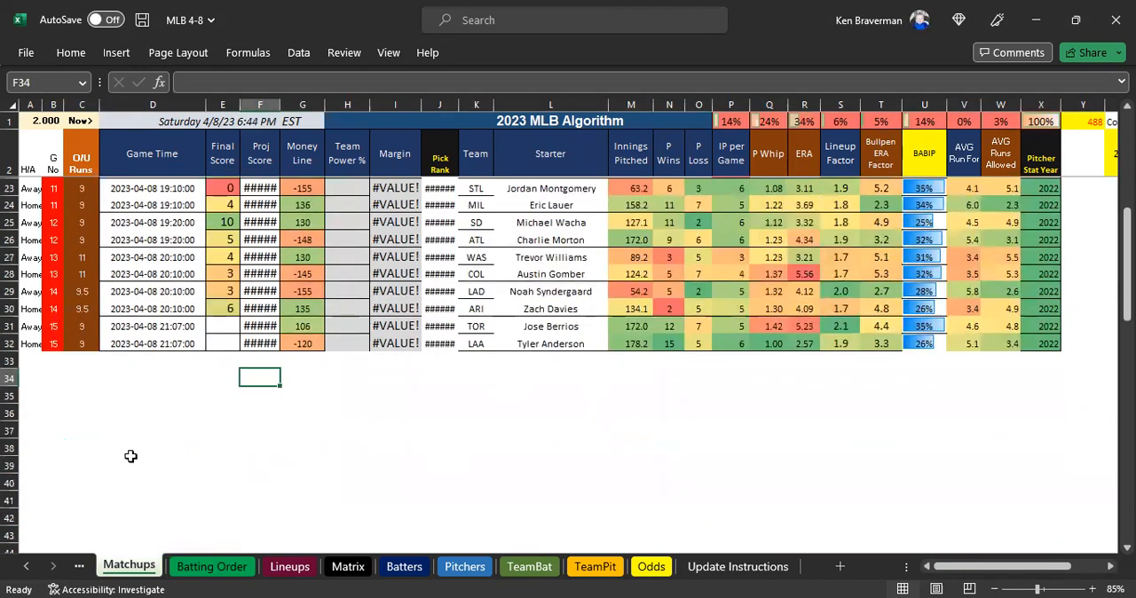
left_click_drag(27, 326, 1043, 343)
left_click_drag(27, 395, 1063, 276)
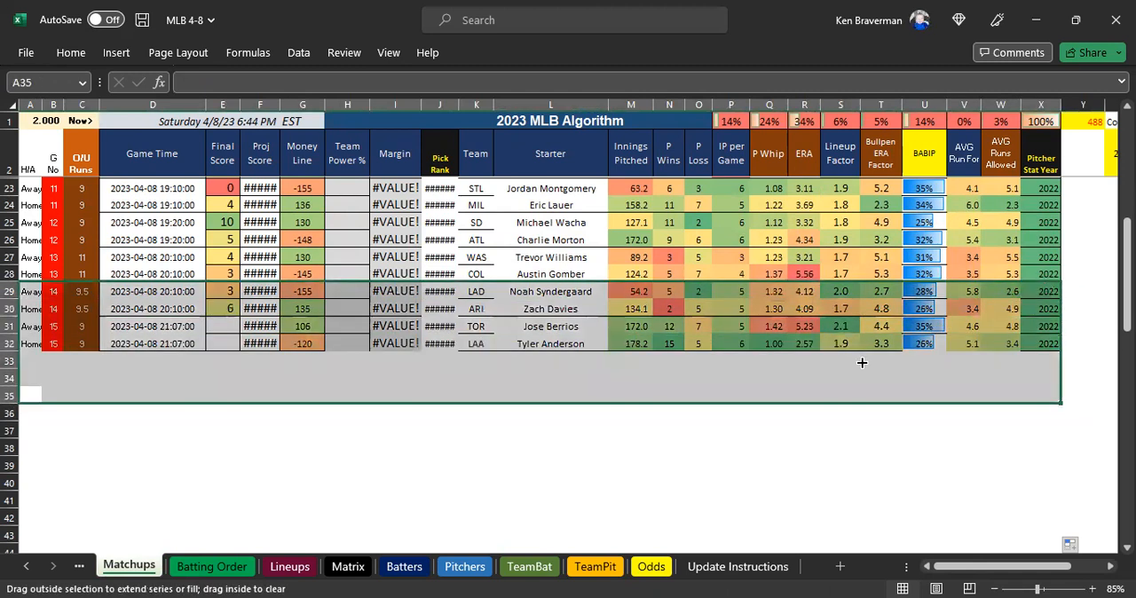
left_click(268, 432)
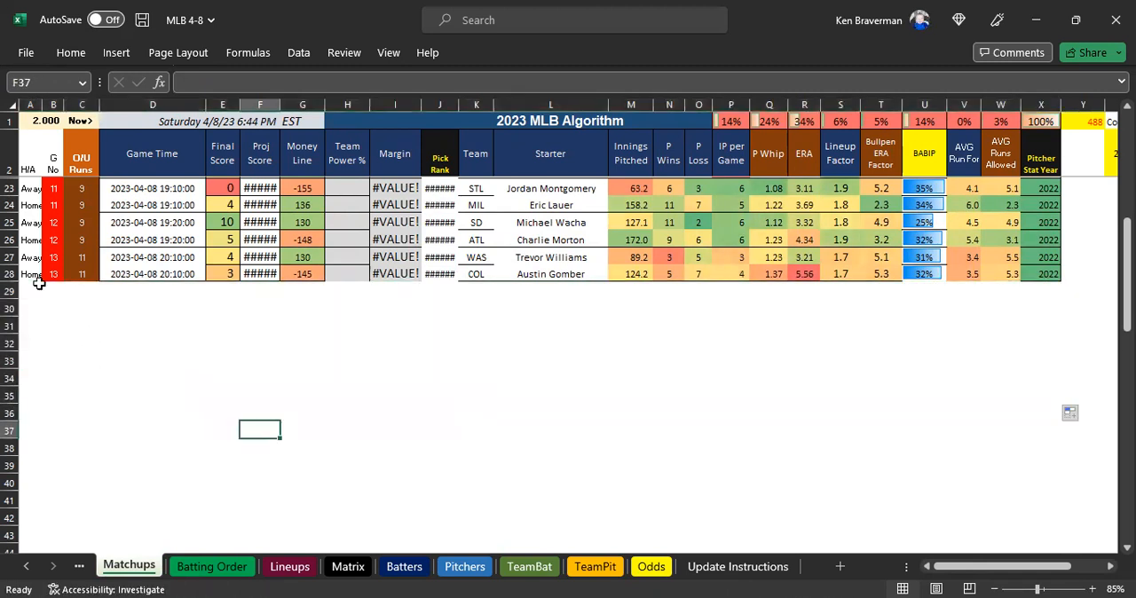
left_click_drag(29, 257, 811, 388)
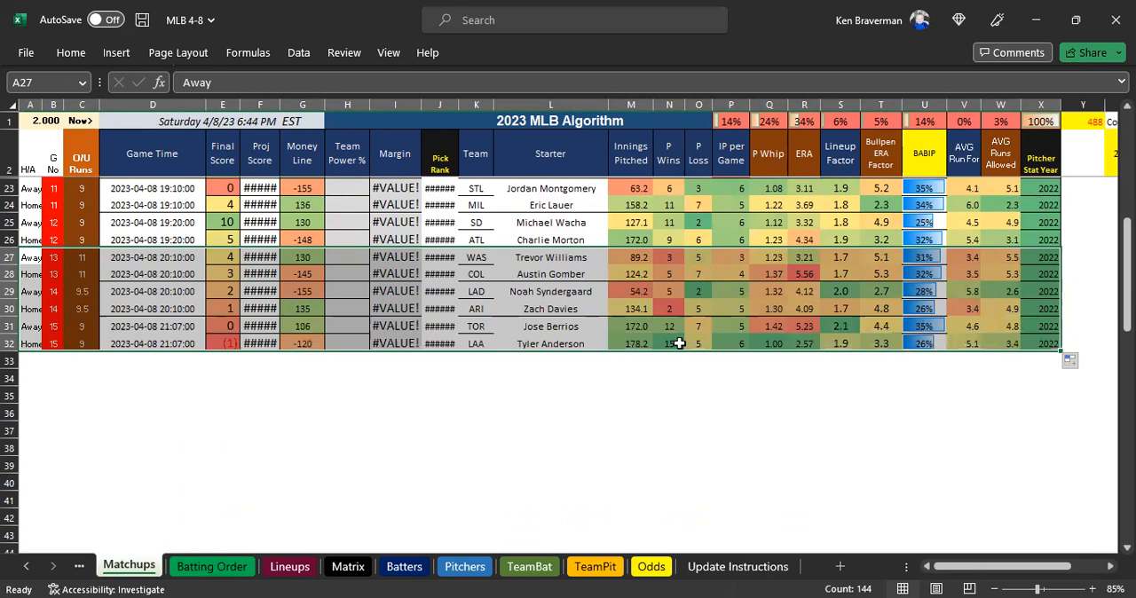
Clear the Final Score values for all games in column E, rows 3 to 32, of the Matchups sheet.
left_click(236, 347)
scroll(229, 390, "up", 1)
left_click_drag(222, 396, 226, 92)
left_click_drag(224, 180, 224, 184)
key("Delete")
key("Down")
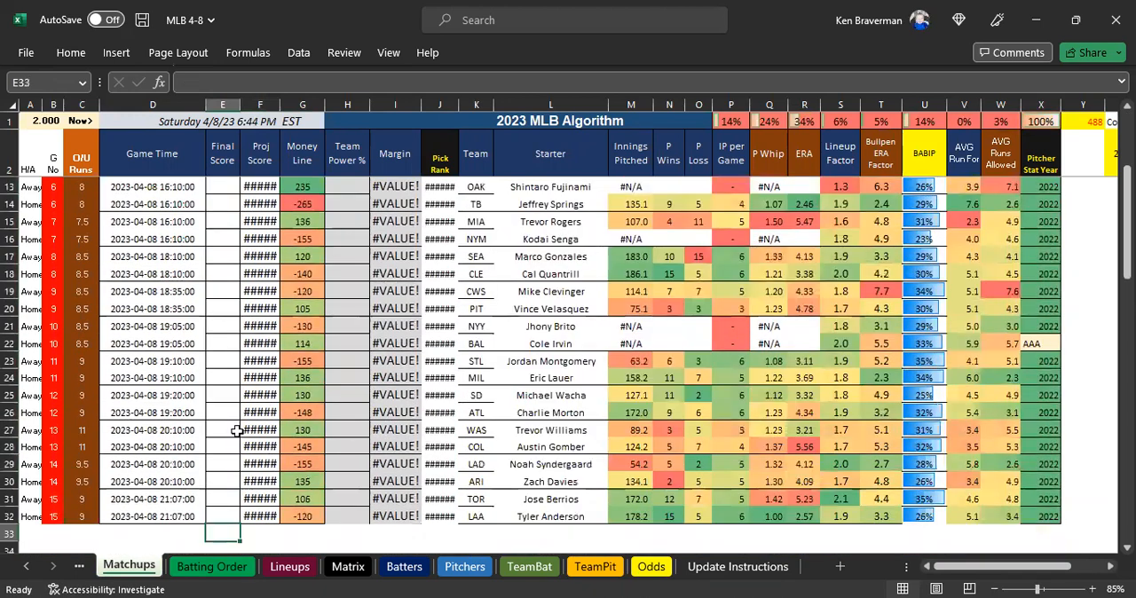
Review the Final Score column E and the Pitcher Stat Year column X on the Matchups sheet.
scroll(214, 215, "up", 3)
left_click(222, 169)
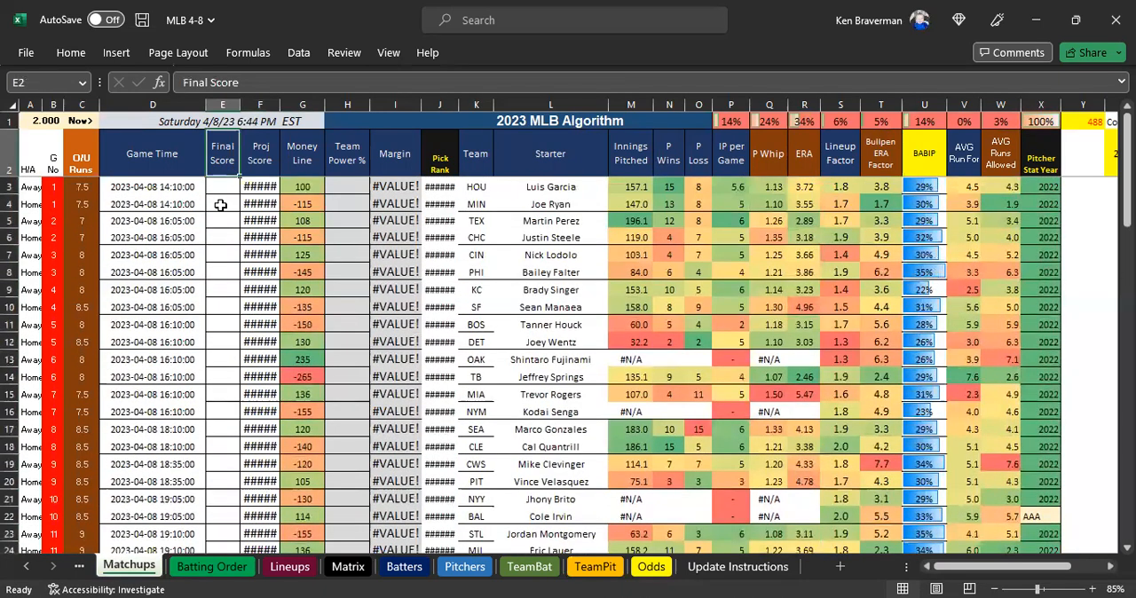
left_click(222, 430, "shift")
left_click(1058, 155)
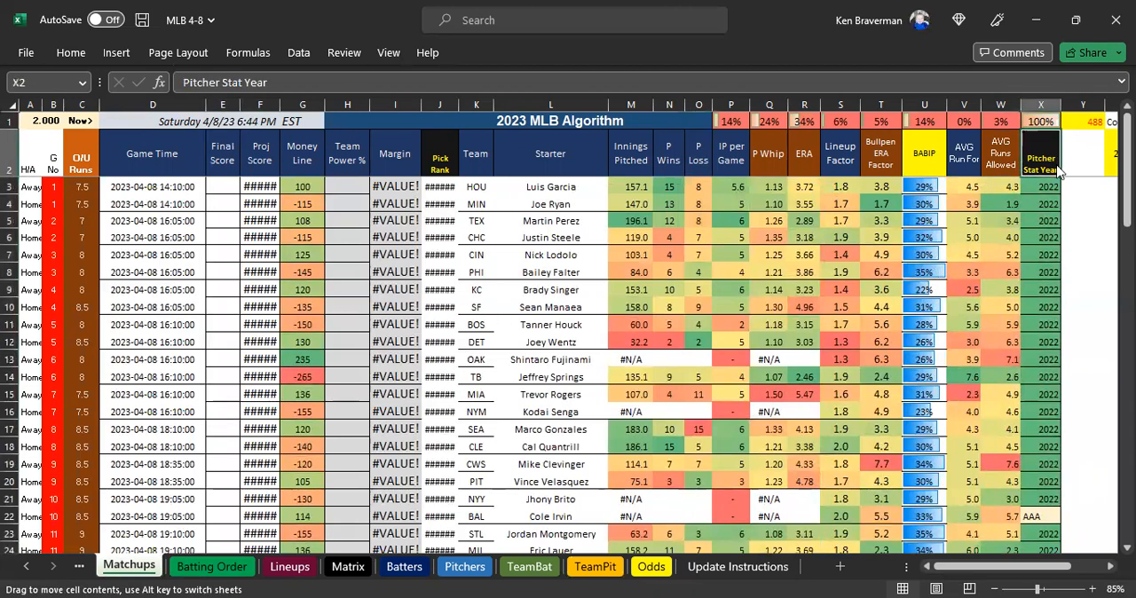
left_click(1047, 182)
left_click_drag(1042, 158, 1053, 379)
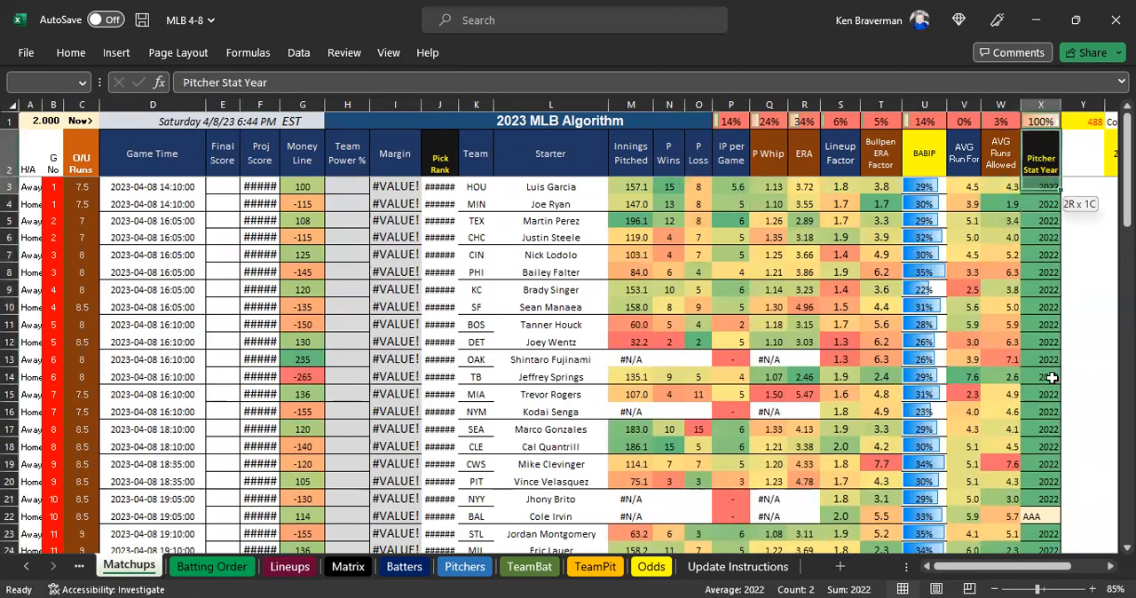
left_click(1046, 283)
left_click(222, 174)
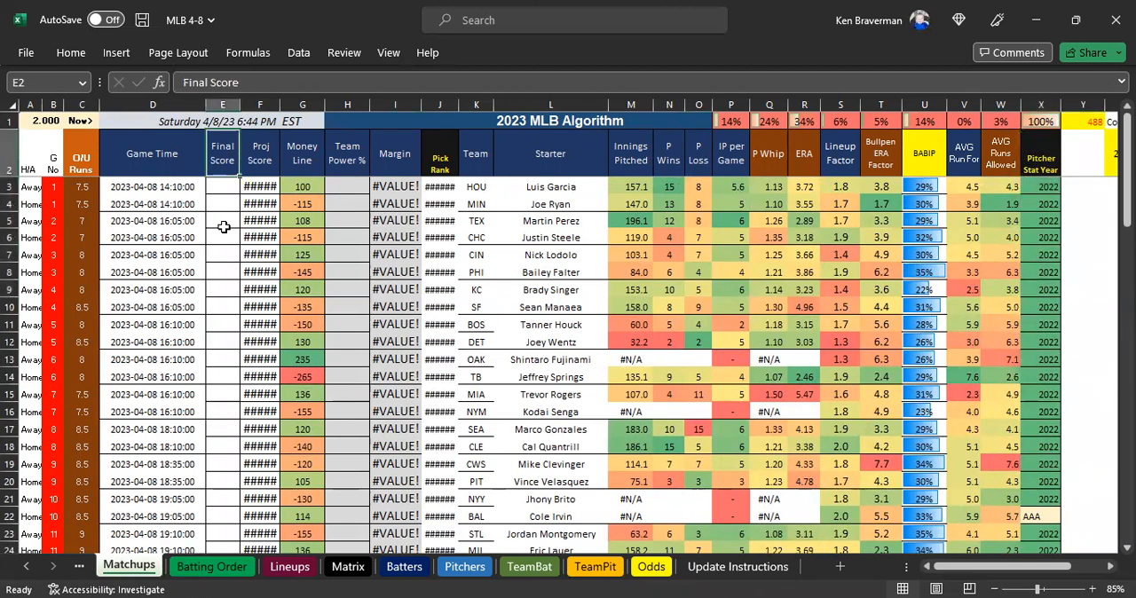
left_click(1048, 253)
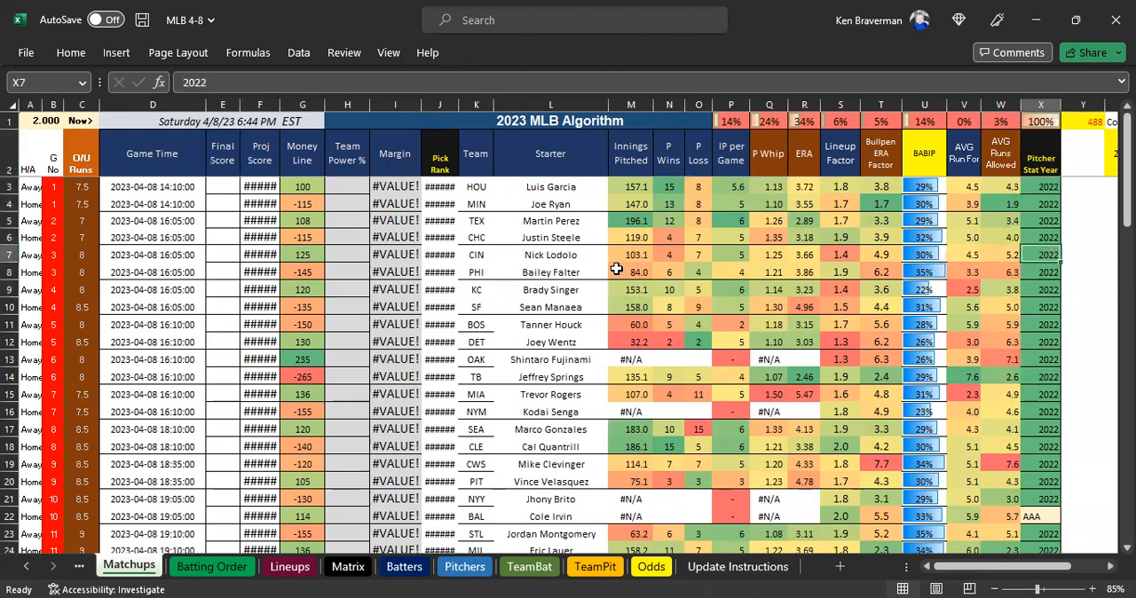
Look for pitcher errors in the Matchups Starter column, checking the lookup cells L13, L16 and L21:L22 against their stats.
scroll(625, 271, "down", 1)
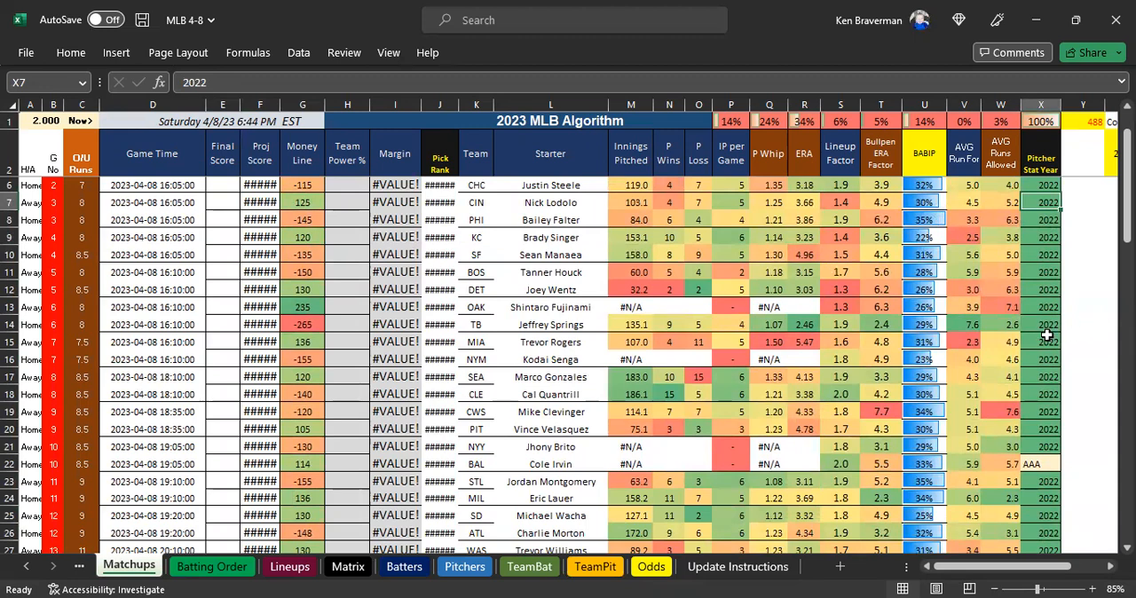
scroll(1039, 333, "down", 1)
left_click(570, 256)
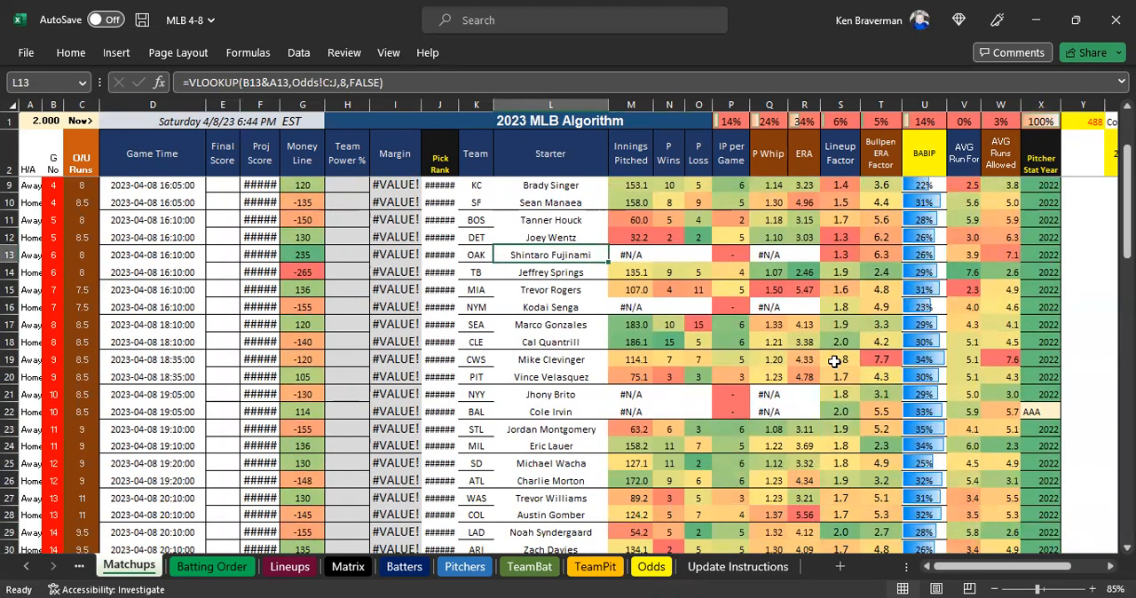
scroll(837, 360, "down", 3)
scroll(476, 378, "up", 3)
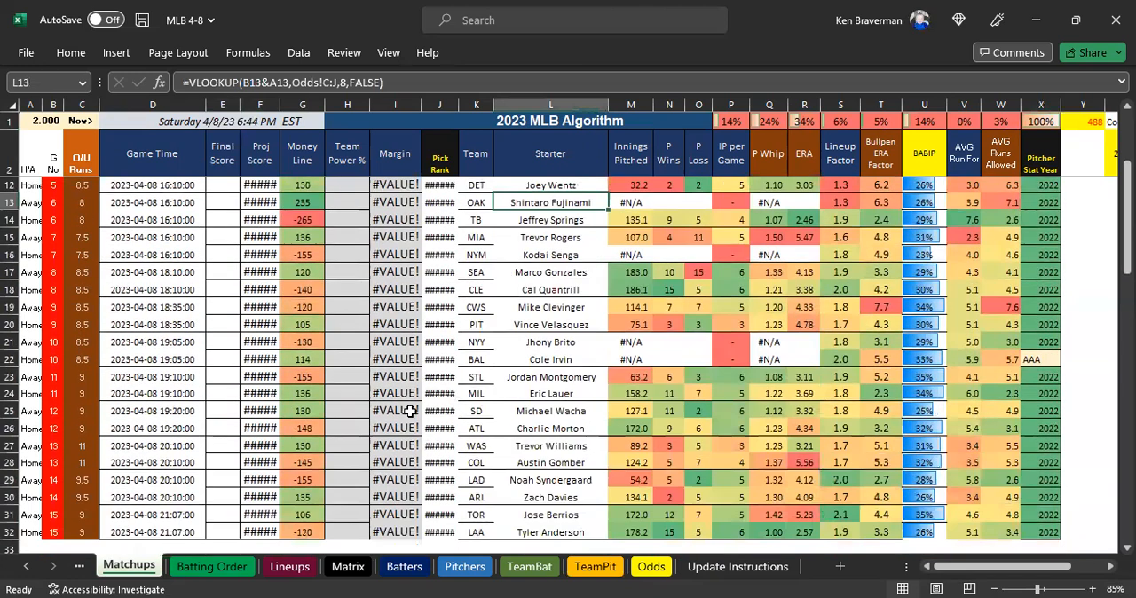
scroll(399, 404, "up", 2)
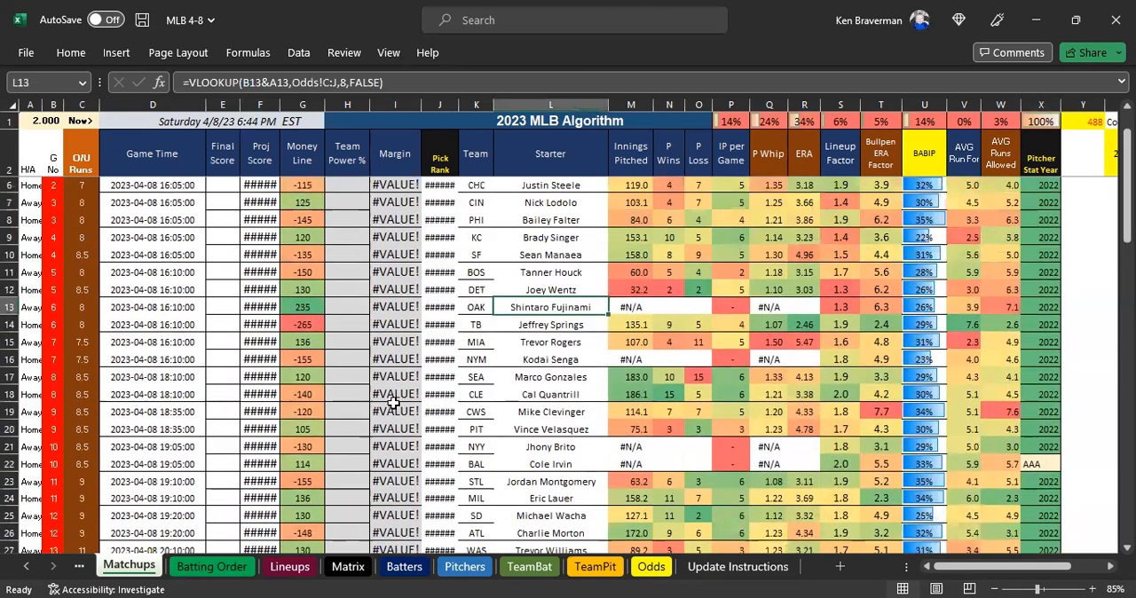
scroll(257, 453, "down", 4)
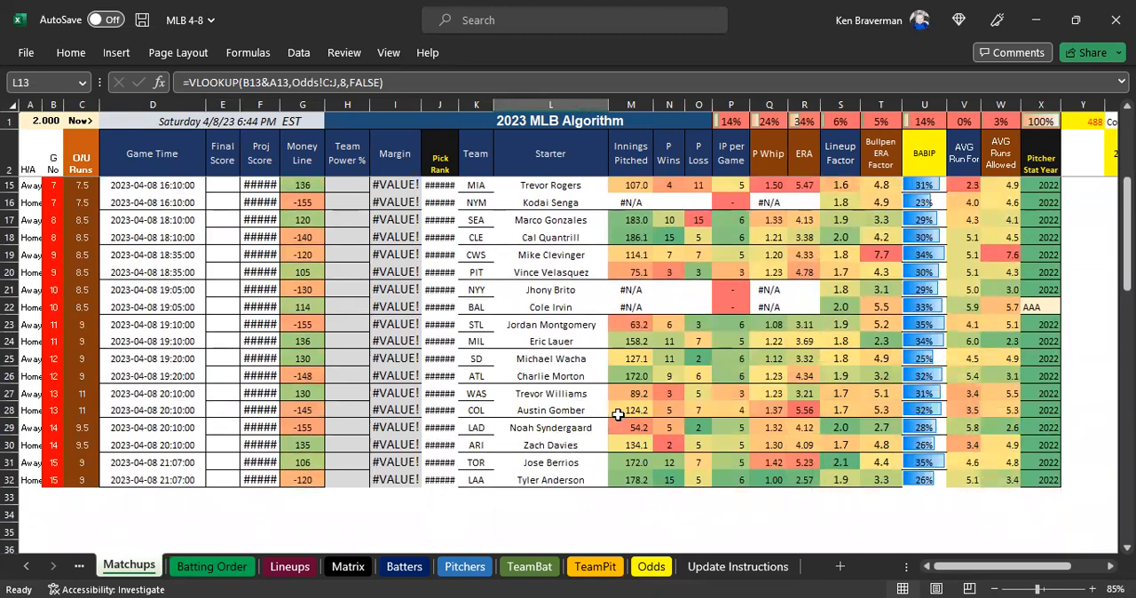
scroll(619, 414, "up", 3)
left_click_drag(553, 340, 552, 356)
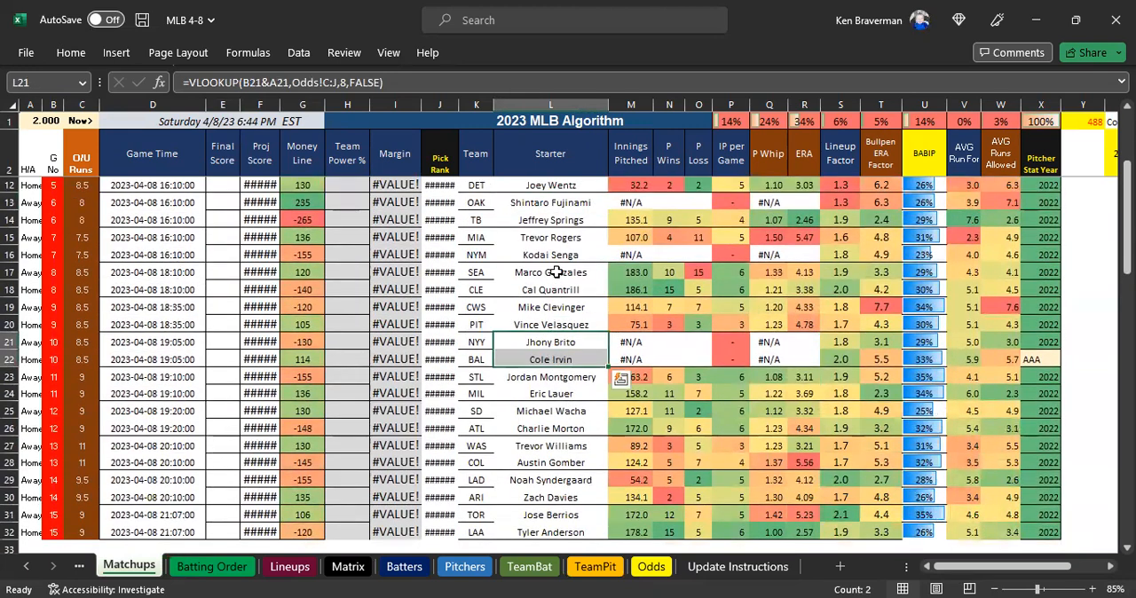
left_click(553, 255)
scroll(548, 266, "up", 2)
left_click(529, 307)
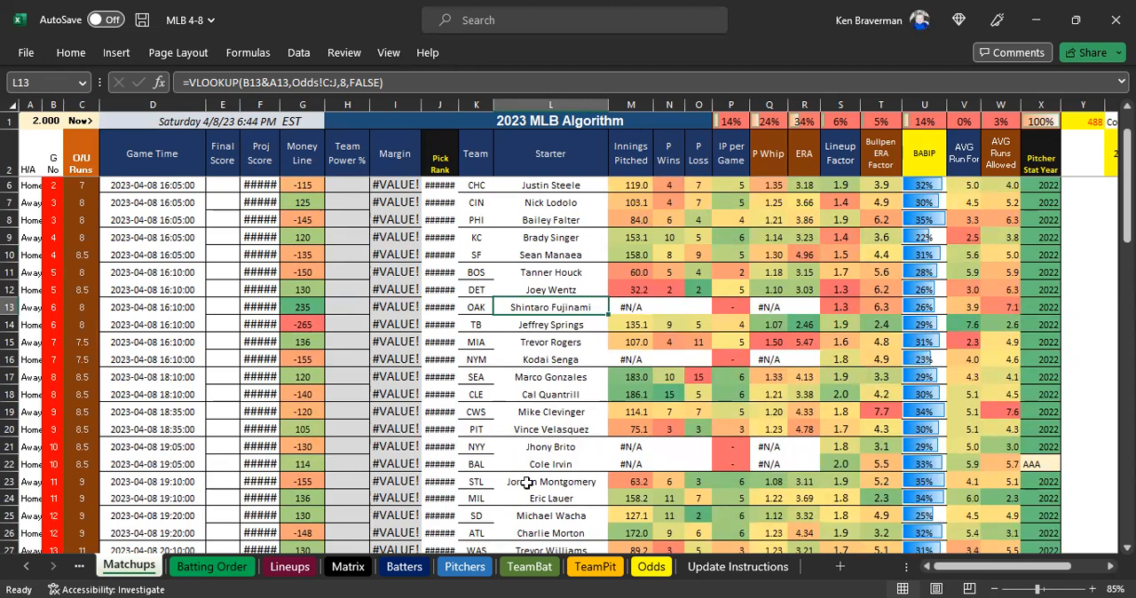
Look at the Odds sheet and read steps 1 and 2, Update Odds and Matchups Sheet Cleanup, on the Update Instructions sheet.
left_click(648, 568)
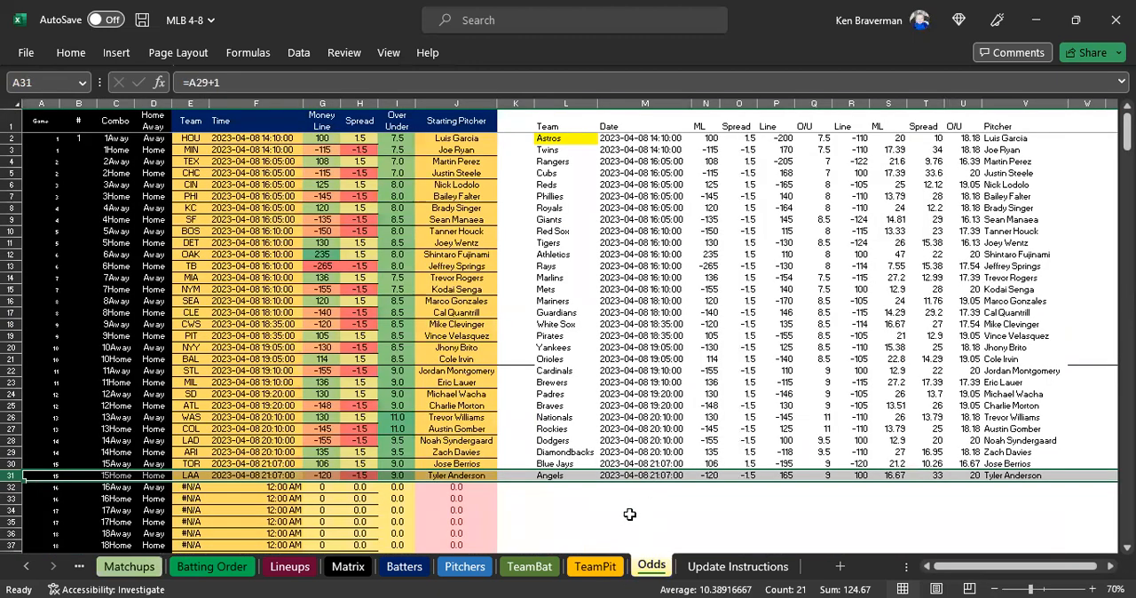
left_click(710, 566)
left_click_drag(83, 160, 629, 165)
left_click_drag(120, 213, 494, 222)
left_click(540, 215)
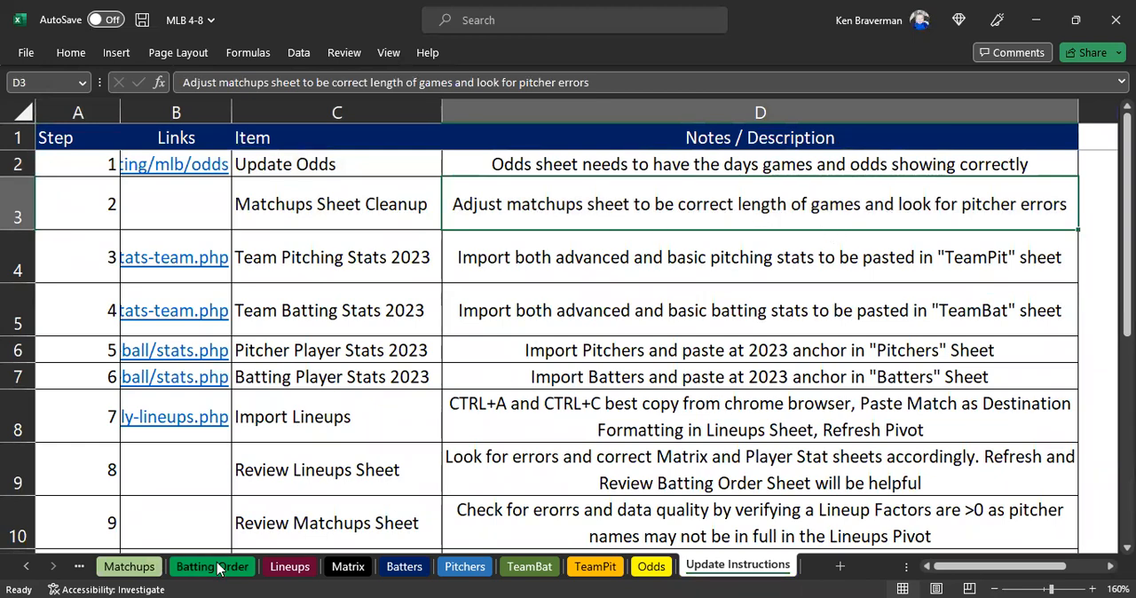
Check the length of the Matchups table, from its headers down to the game 15 rows 31 and 32.
left_click(130, 566)
scroll(380, 414, "down", 2)
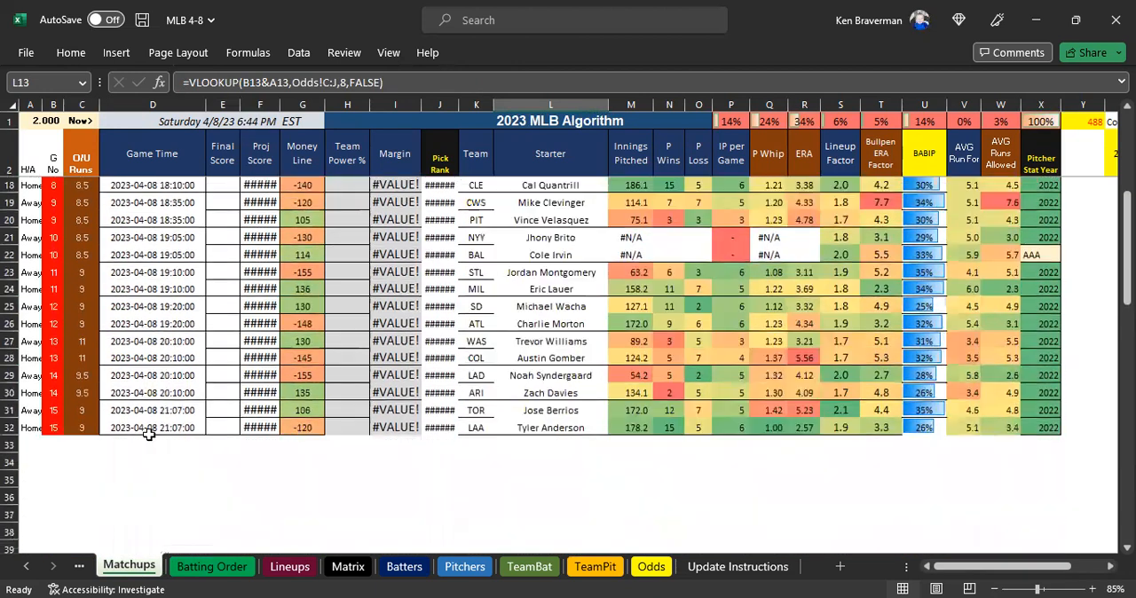
left_click(89, 454)
scroll(154, 468, "up", 1)
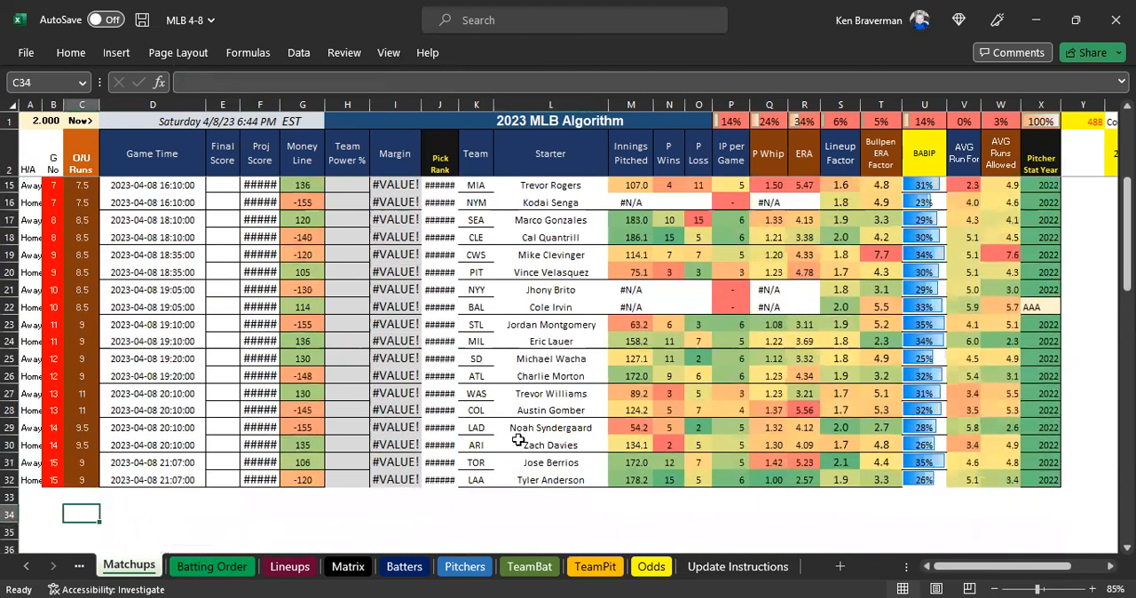
scroll(518, 440, "up", 2)
scroll(282, 493, "down", 1)
left_click_drag(21, 156, 1051, 519)
left_click_drag(53, 499, 56, 516)
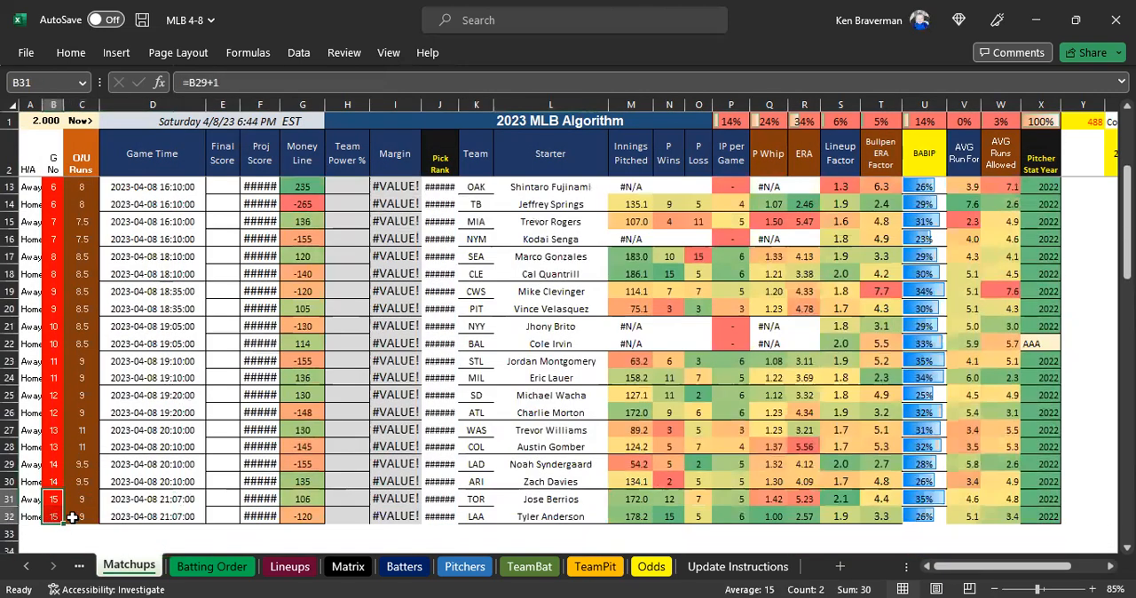
scroll(417, 353, "up", 4)
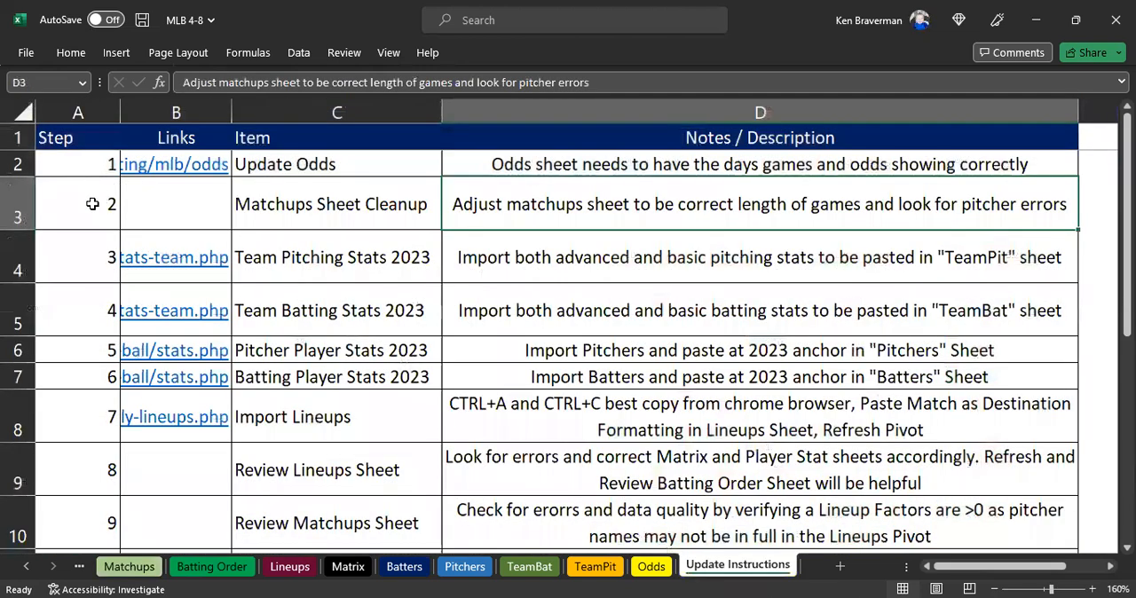
Highlight step numbers 1 and 2 in A2:A3 of the Update Instructions sheet with yellow fill.
left_click_drag(89, 164, 92, 206)
left_click(71, 54)
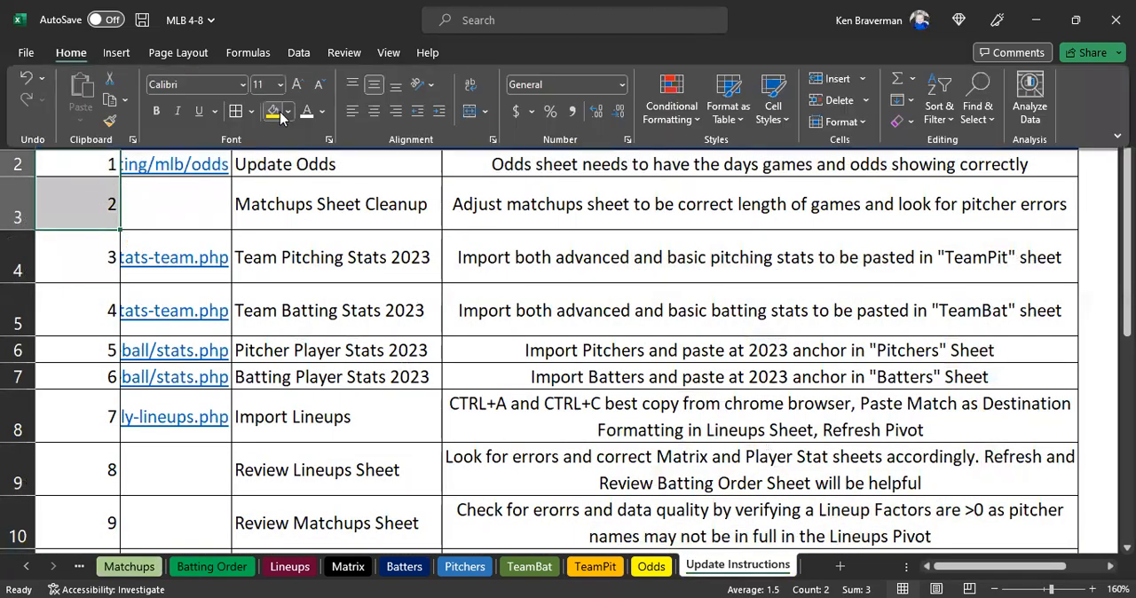
left_click(272, 111)
left_click(379, 279)
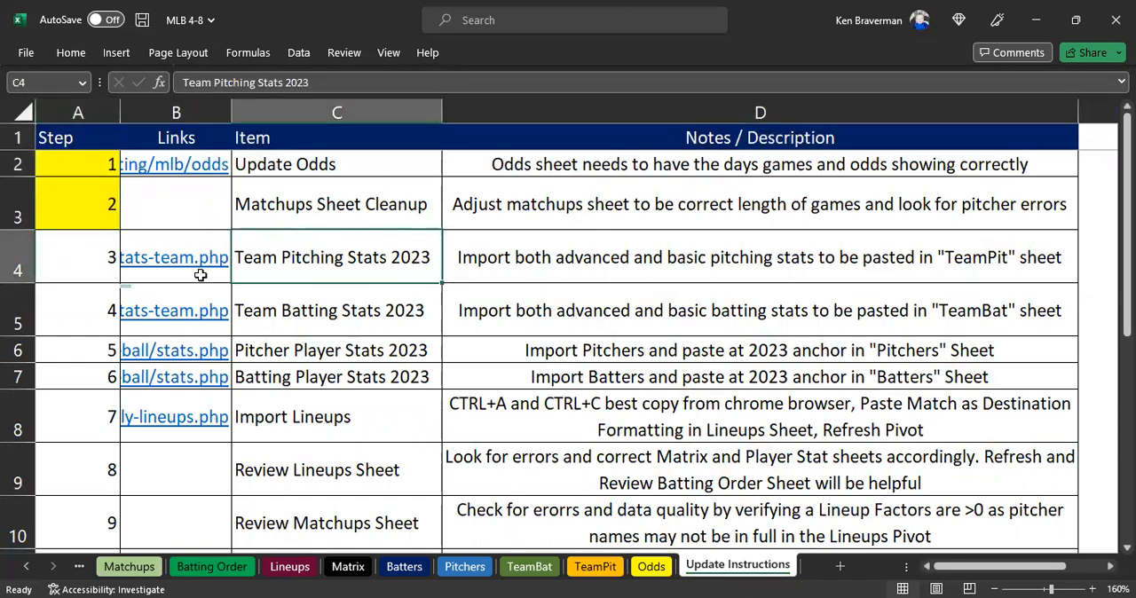
View the TeamPit sheet, switch to the web browser and open RotoWire's MLB Team Stats page under Fantasy Baseball.
left_click(605, 568)
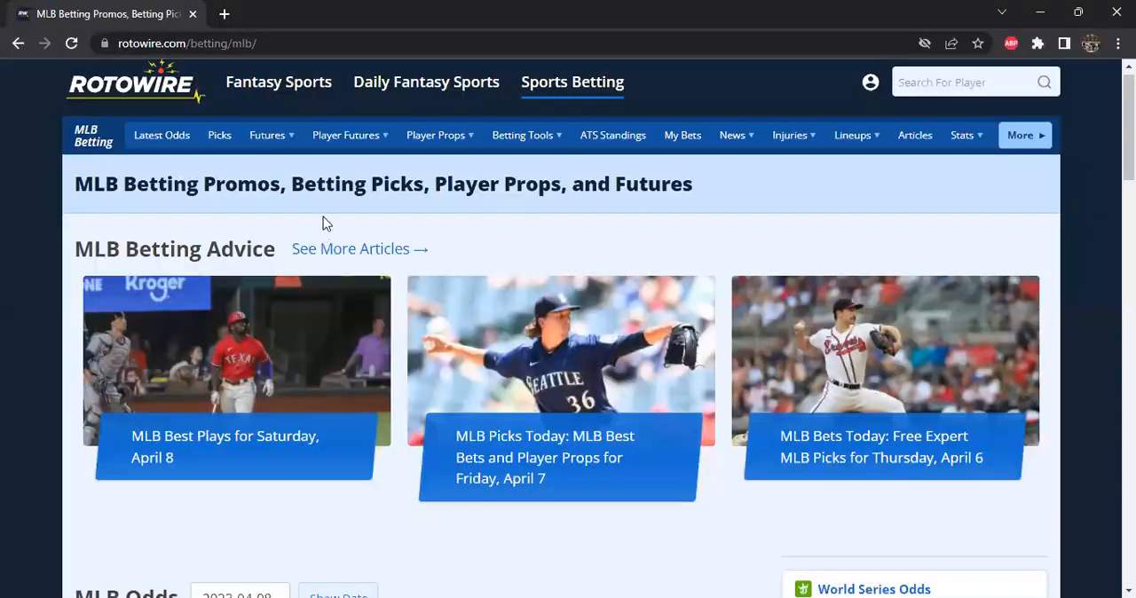
mouse_move(264, 109)
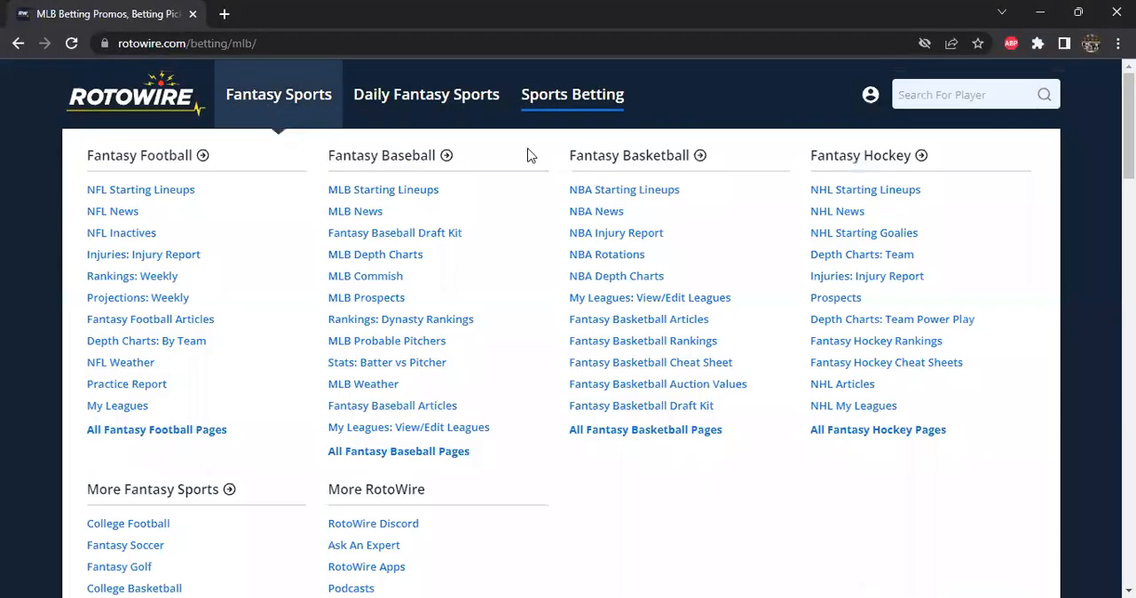
left_click(252, 97)
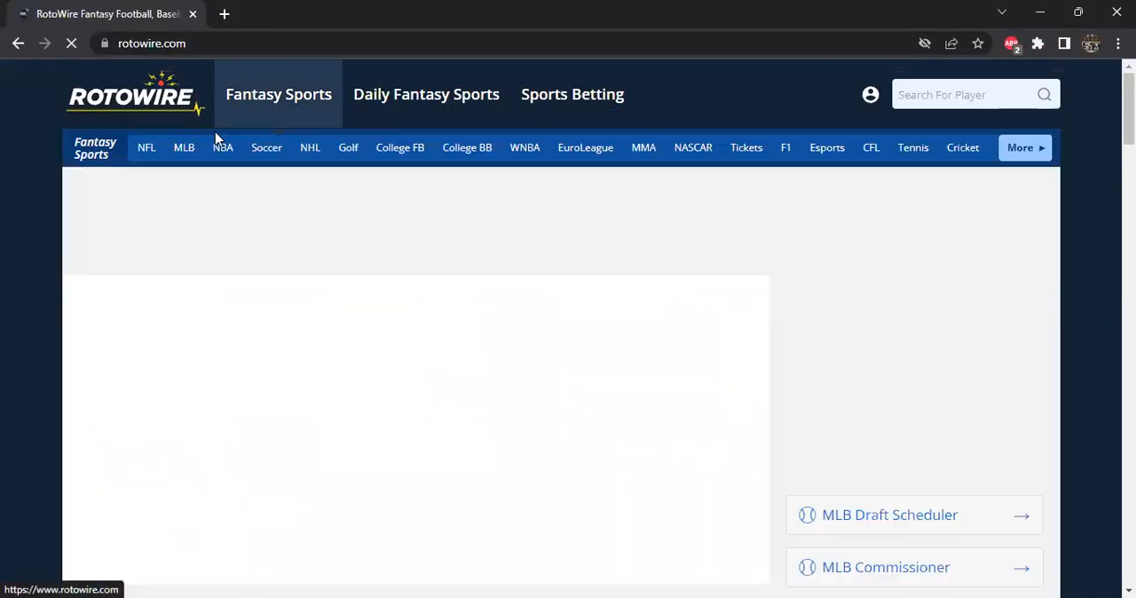
left_click(184, 150)
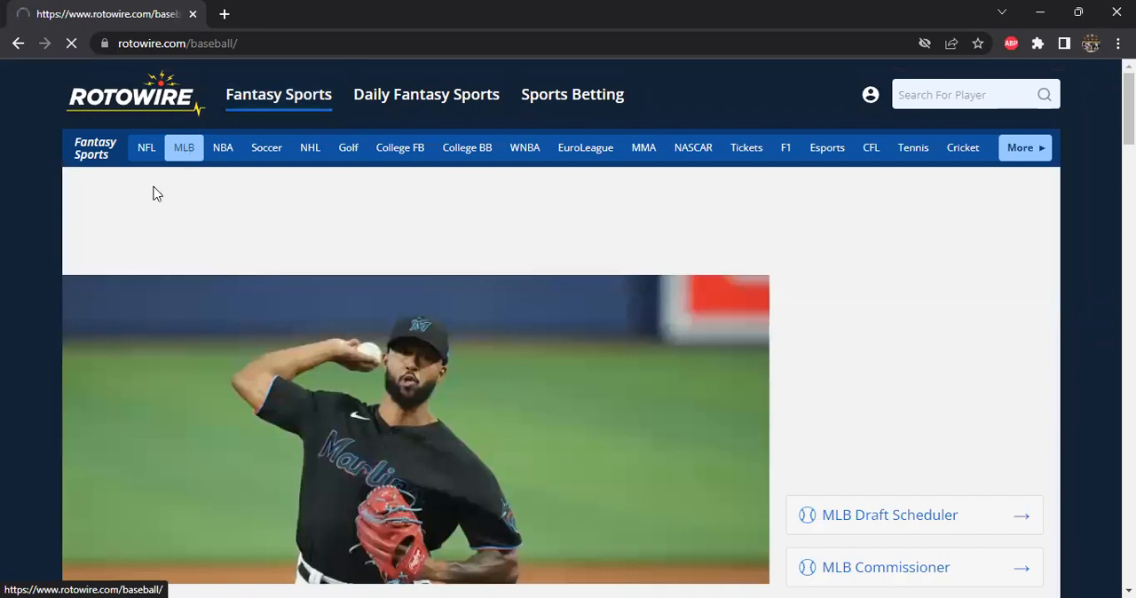
mouse_move(879, 155)
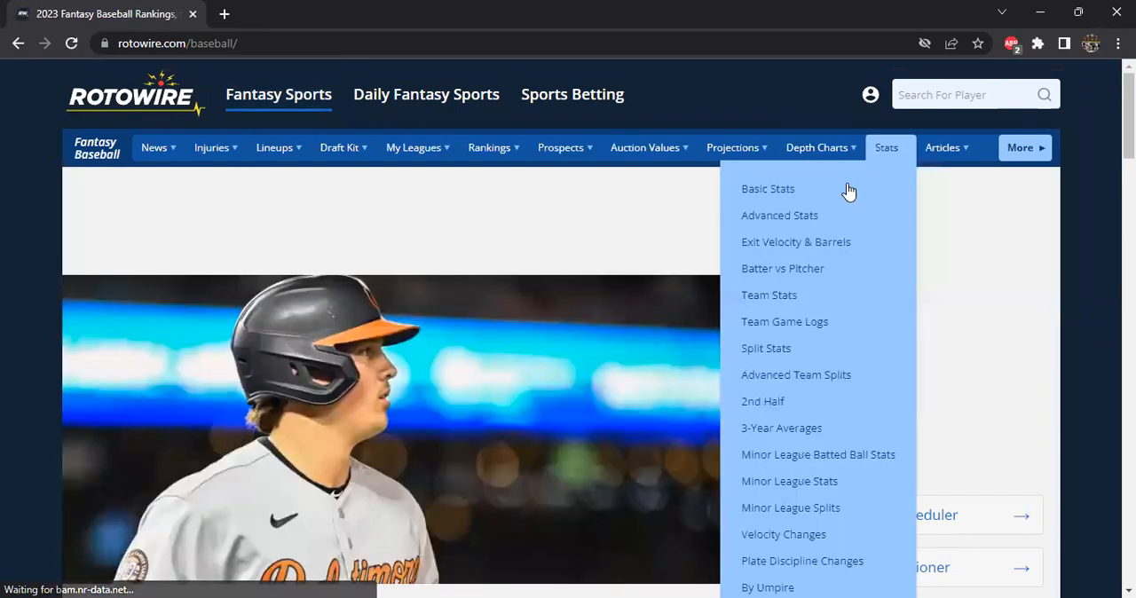
left_click(771, 295)
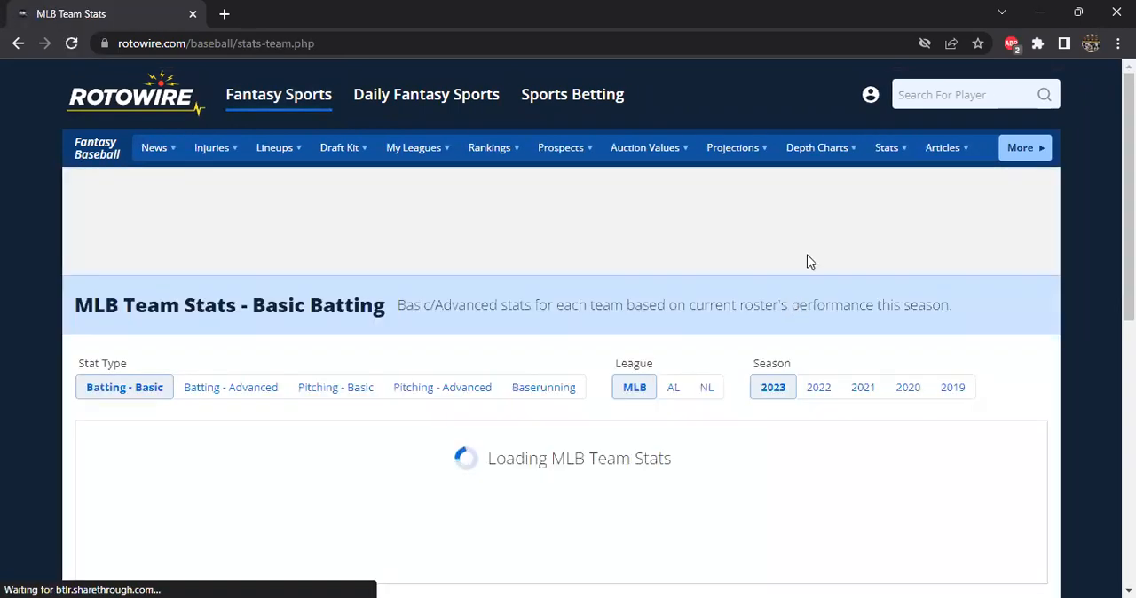
Examine the 2023 Basic Batting team table, its Excel export option, and the available stat types.
scroll(146, 253, "down", 2)
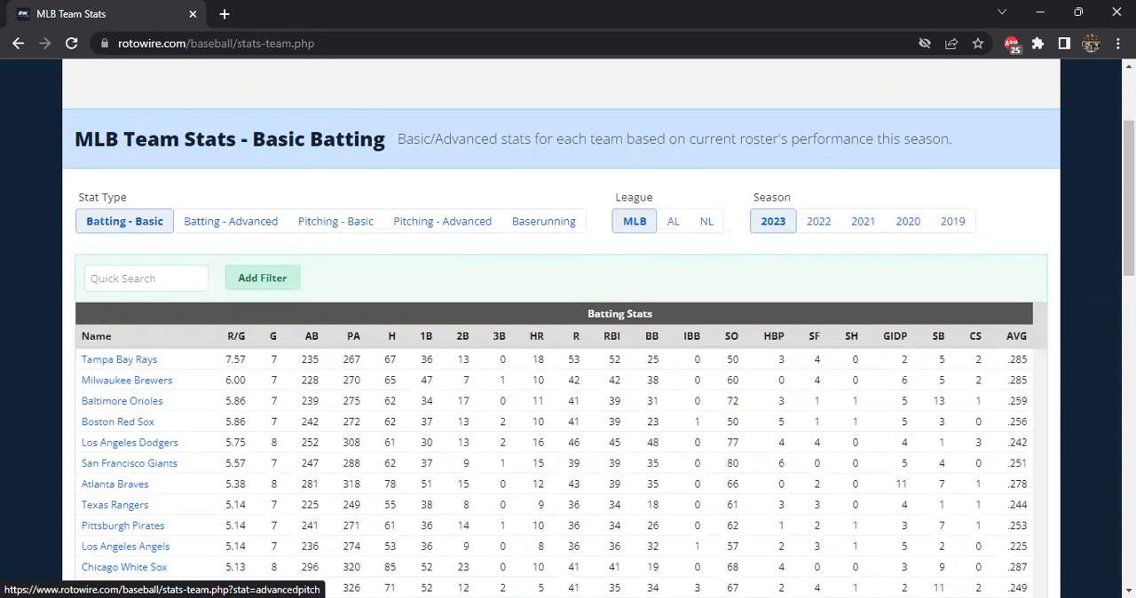
scroll(1074, 284, "down", 2)
scroll(1022, 275, "down", 4)
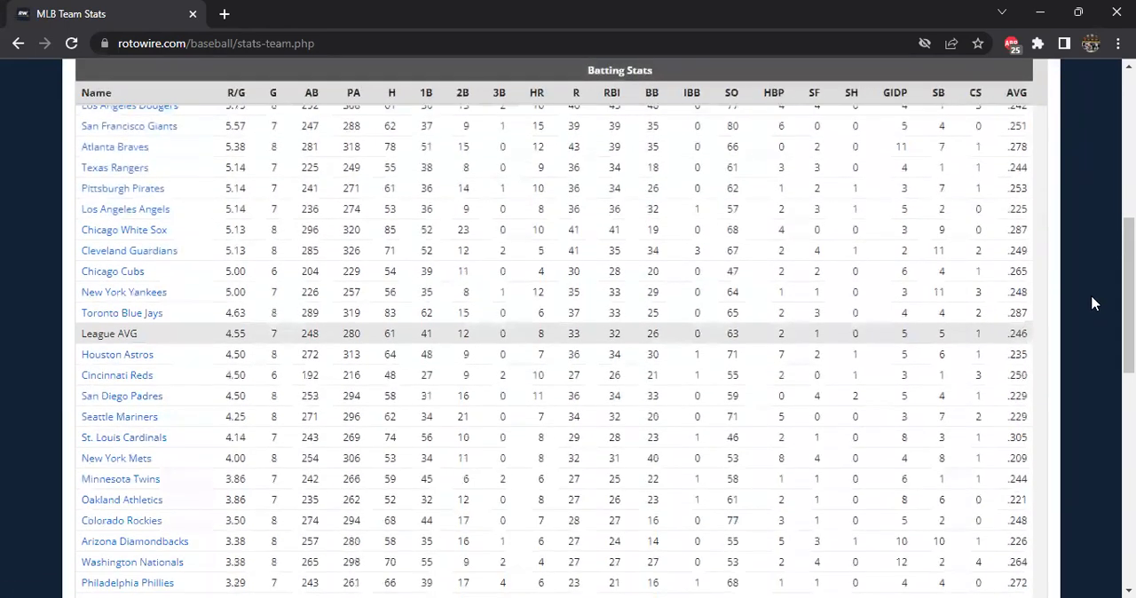
scroll(1094, 282, "down", 1)
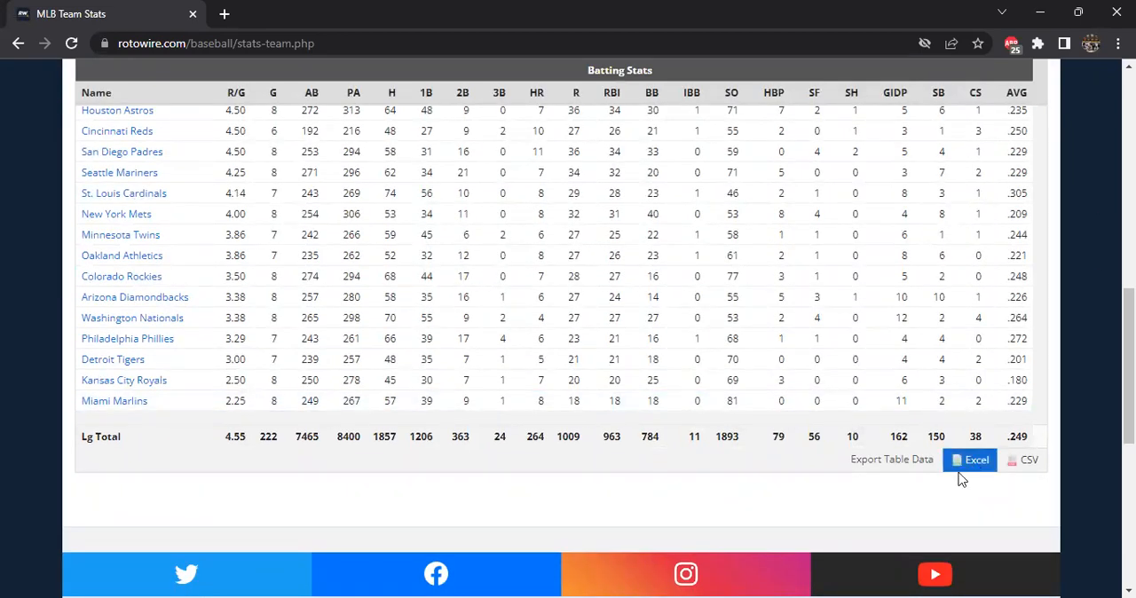
scroll(546, 327, "up", 4)
scroll(546, 326, "up", 4)
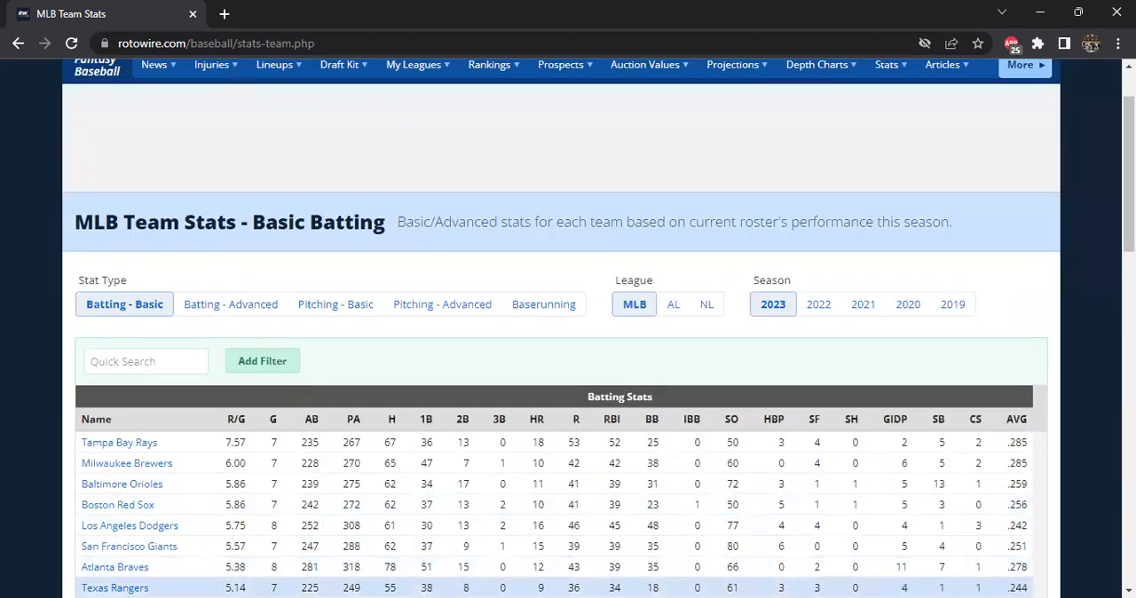
Switch to the Excel workbook and check the 2023 paste areas for advanced and basic pitching on TeamPit, starting at B36 and AA36.
key("alt+Tab")
left_click_drag(81, 377, 751, 477)
left_click(81, 377)
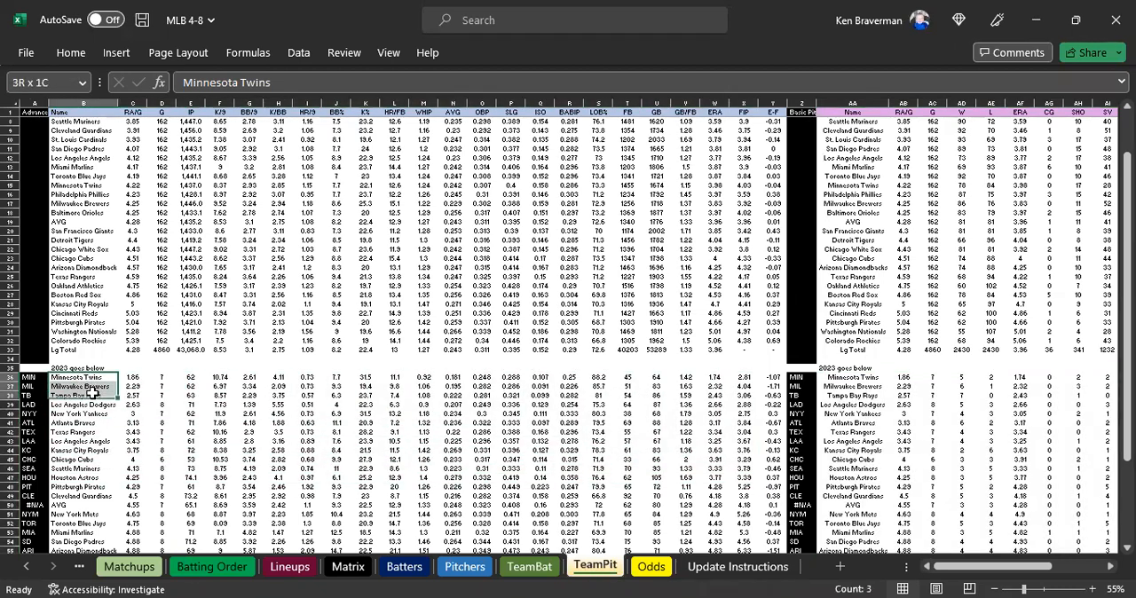
left_click_drag(853, 377, 1068, 468)
left_click(447, 377)
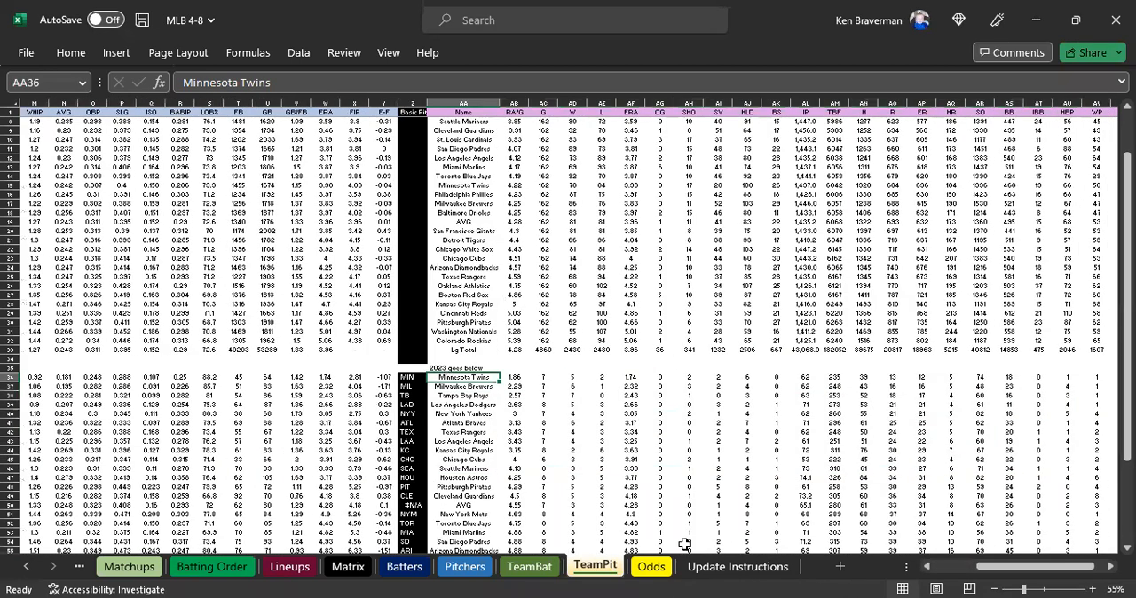
Check the 2023 paste areas for advanced and basic batting on the TeamBat sheet, starting at B35 and T35.
left_click(529, 567)
left_click_drag(95, 410, 737, 513)
left_click_drag(807, 406, 1088, 475)
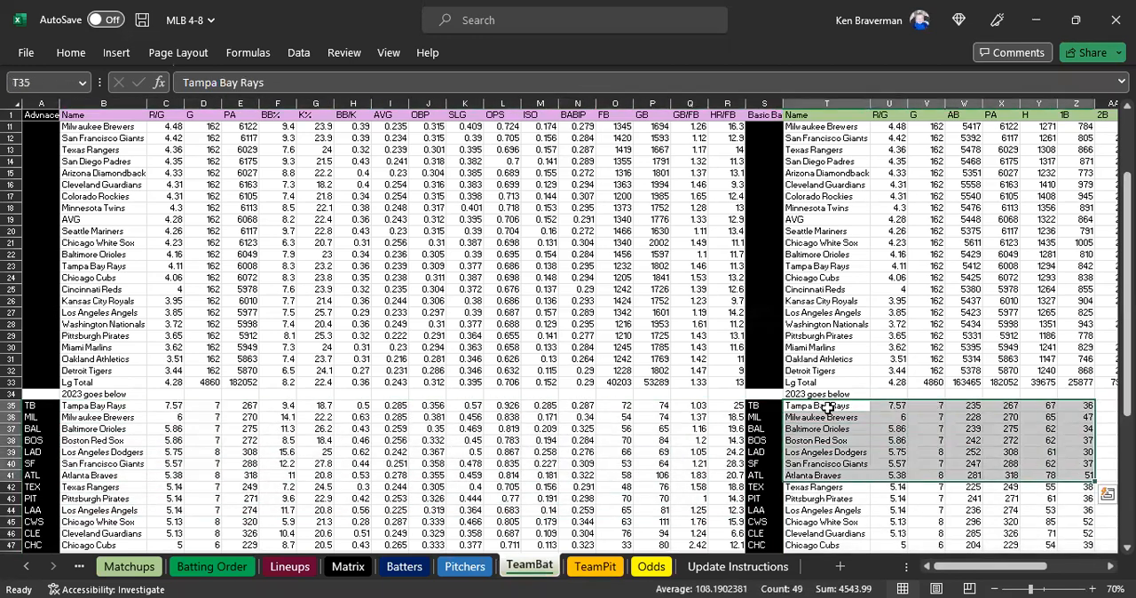
left_click(826, 407)
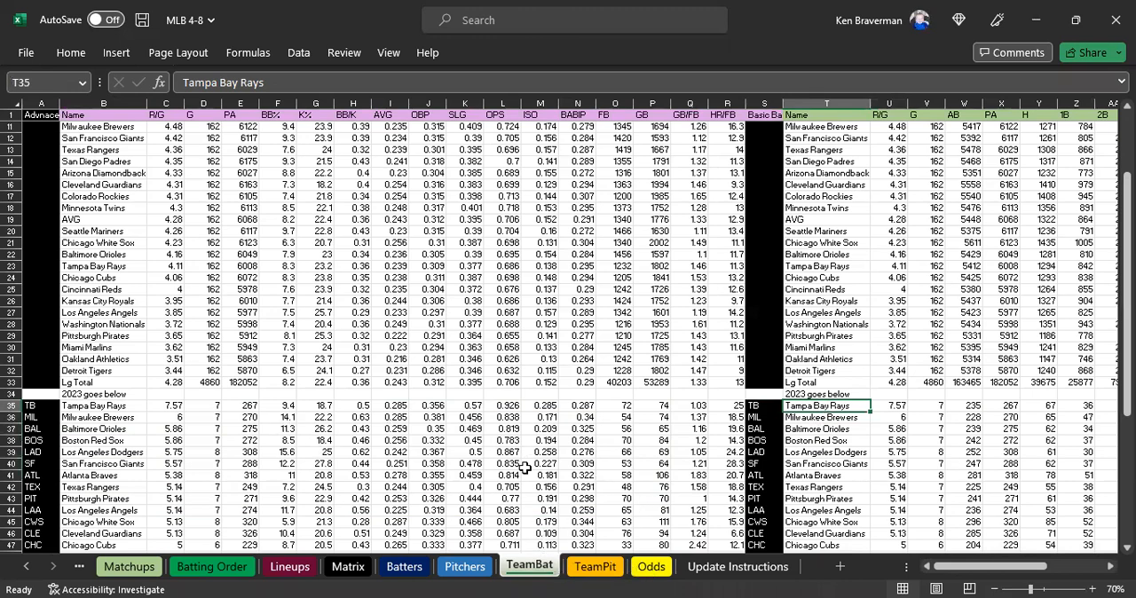
left_click(118, 408)
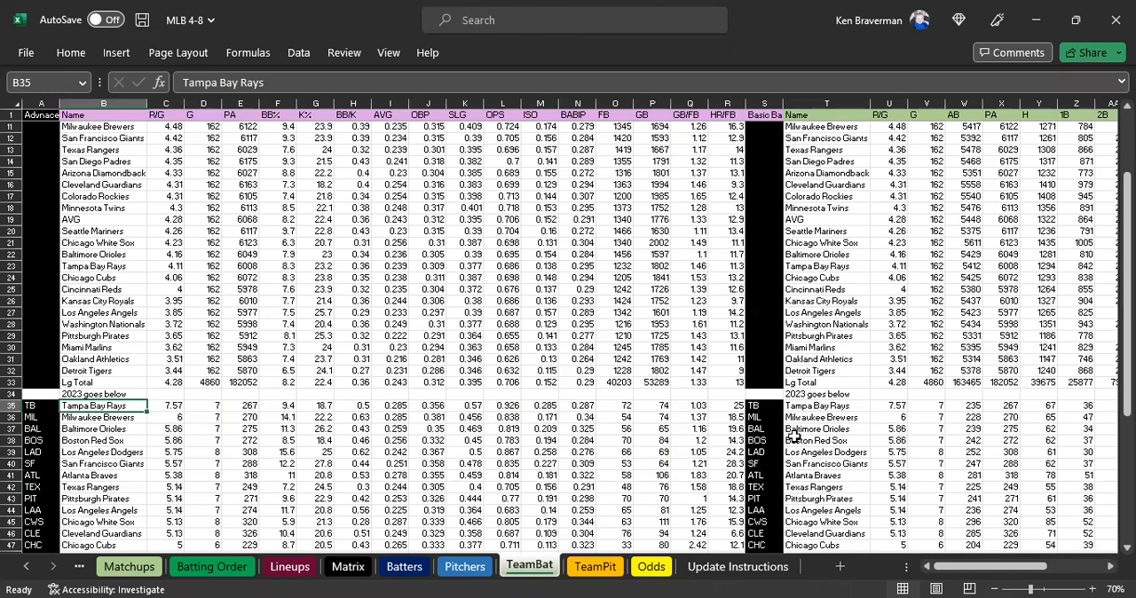
Highlight step numbers 3 and 4 in A4:A5 of the Update Instructions sheet with yellow fill.
left_click(651, 566)
left_click(688, 566)
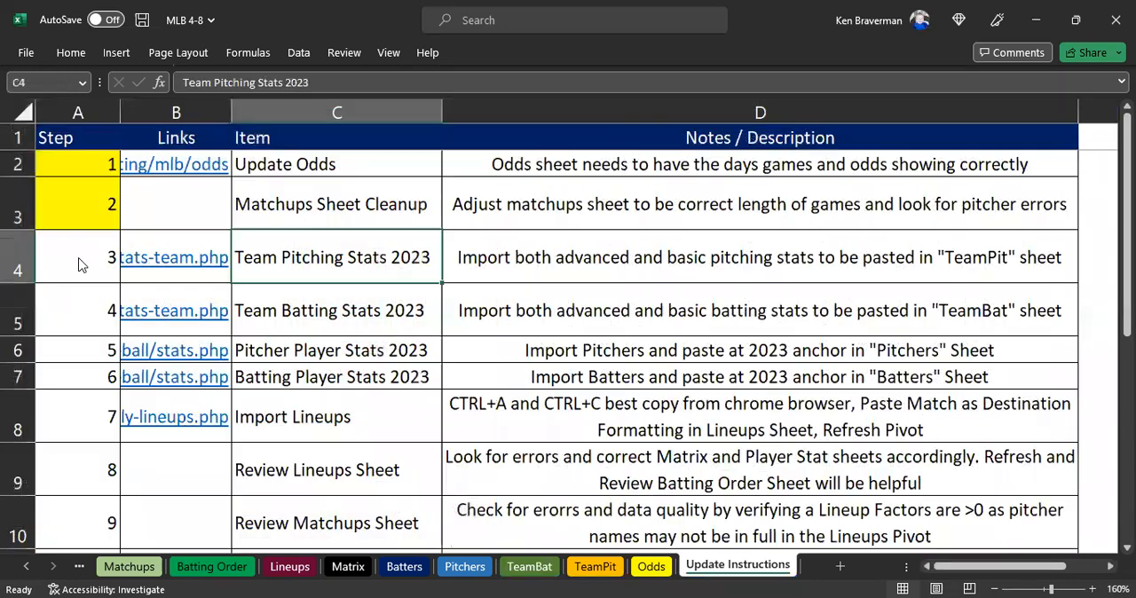
left_click_drag(80, 258, 80, 311)
left_click(71, 52)
left_click(273, 111)
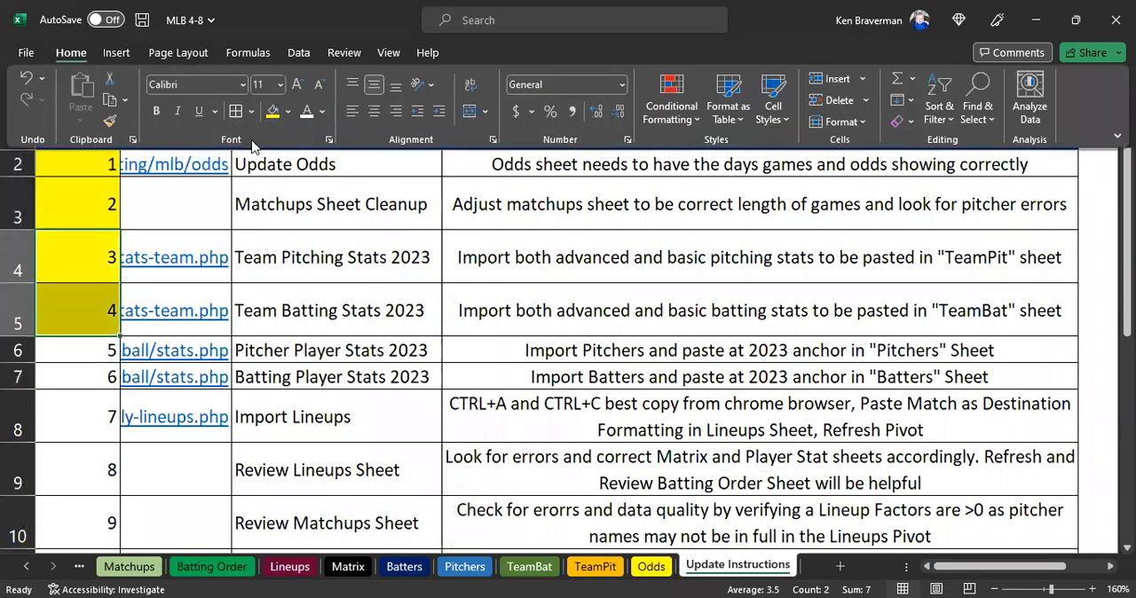
Select the Pitcher Player Stats 2023 item, switch to the web browser and view the Pitchers table on RotoWire's Basic Stats page.
left_click(349, 349)
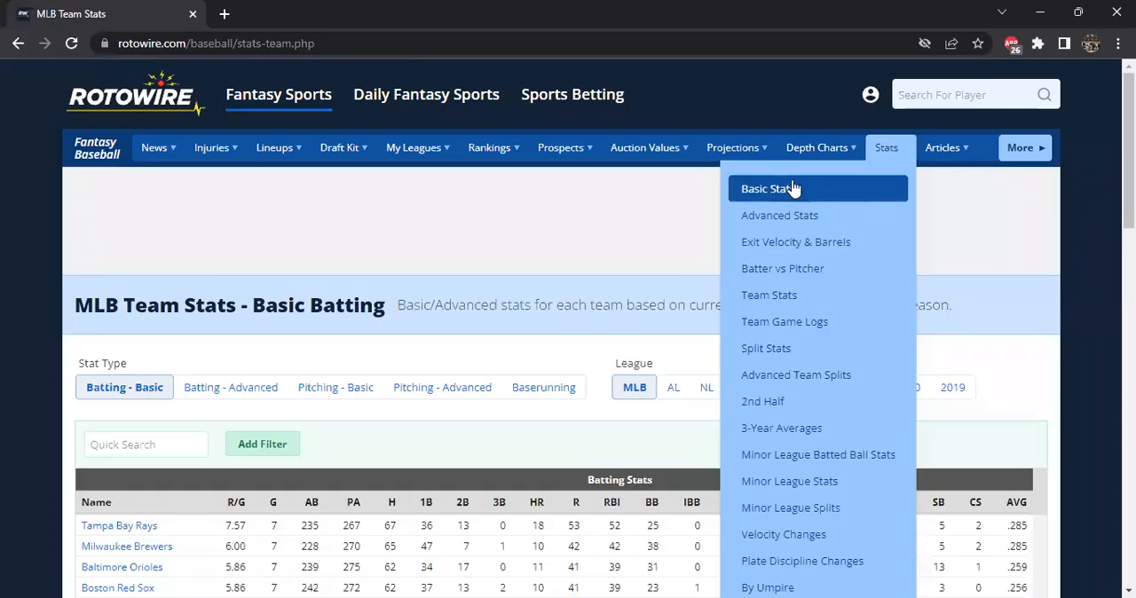
left_click(788, 189)
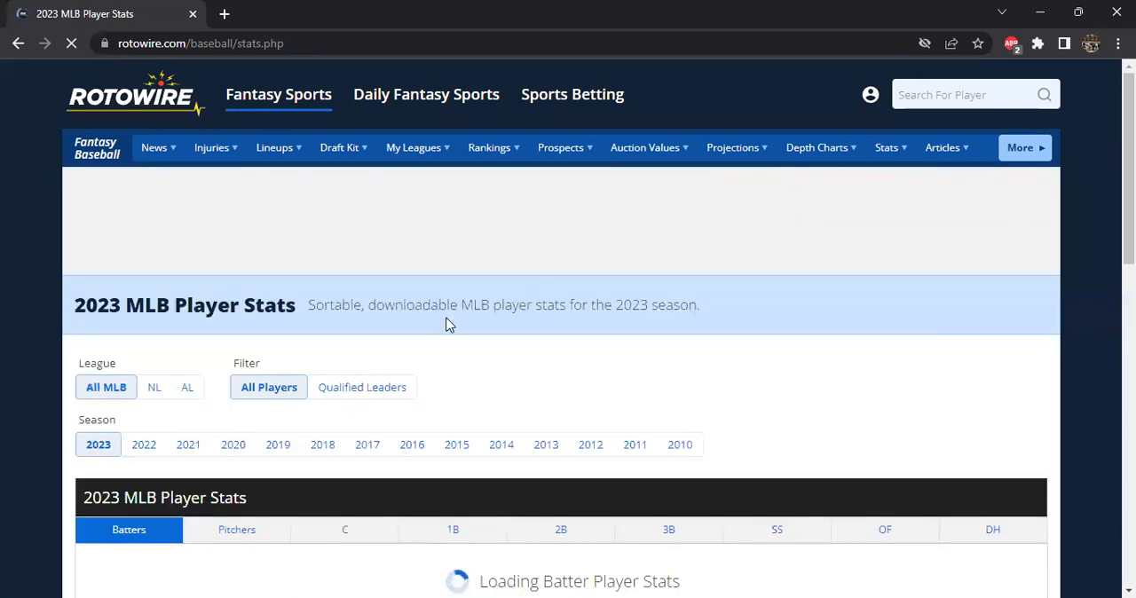
scroll(293, 352, "down", 3)
left_click(228, 238)
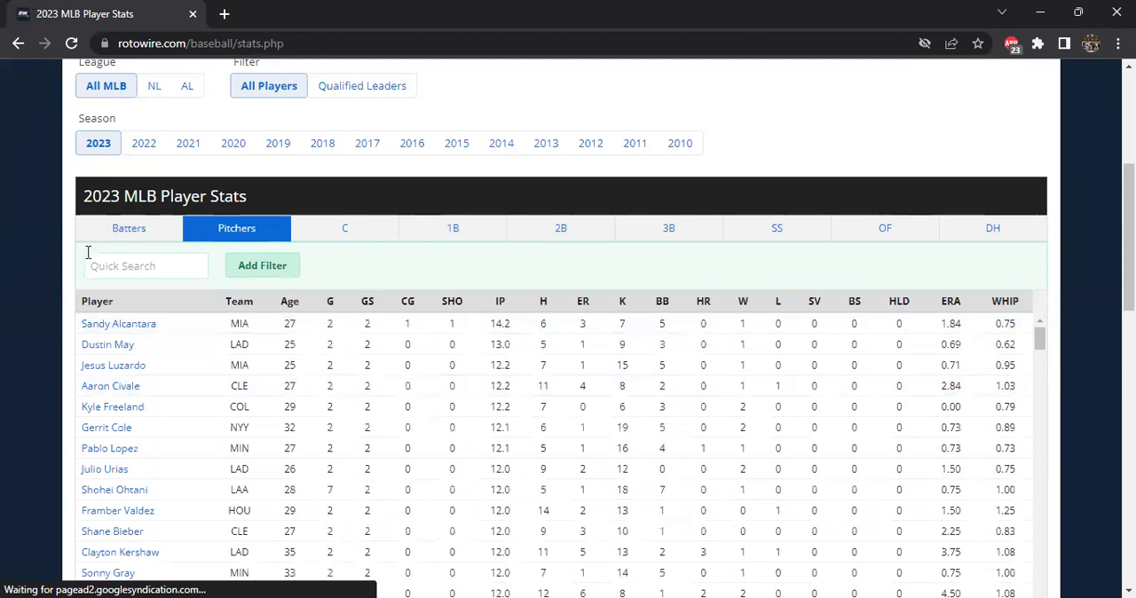
scroll(982, 418, "down", 4)
scroll(983, 418, "up", 3)
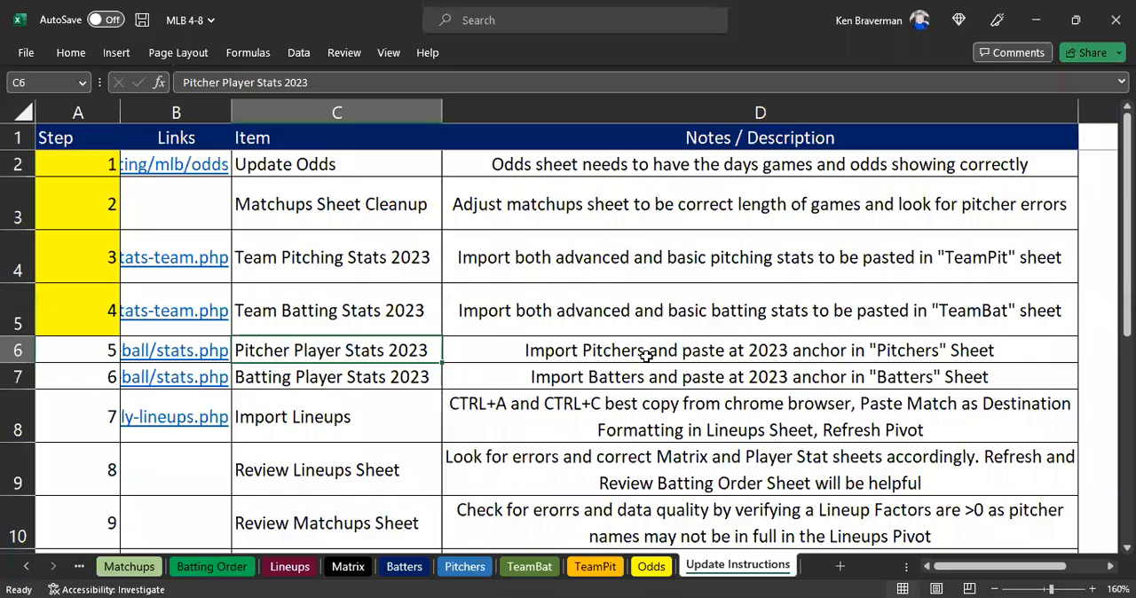
Switch back to the workbook and review the notes in D6 and D7 on importing pitchers and batters at the 2023 anchors.
left_click(650, 359)
left_click(613, 378)
left_click(611, 353)
left_click(595, 377)
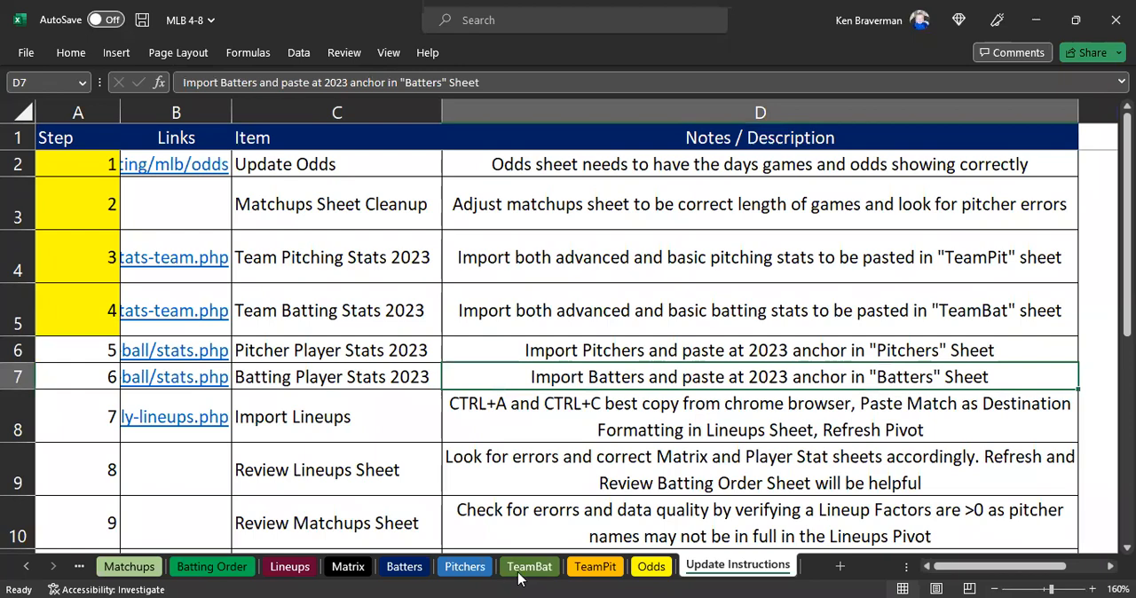
Examine the 2022 player rows on the Pitchers sheet, from row 2 downward, including their Year column.
left_click(466, 568)
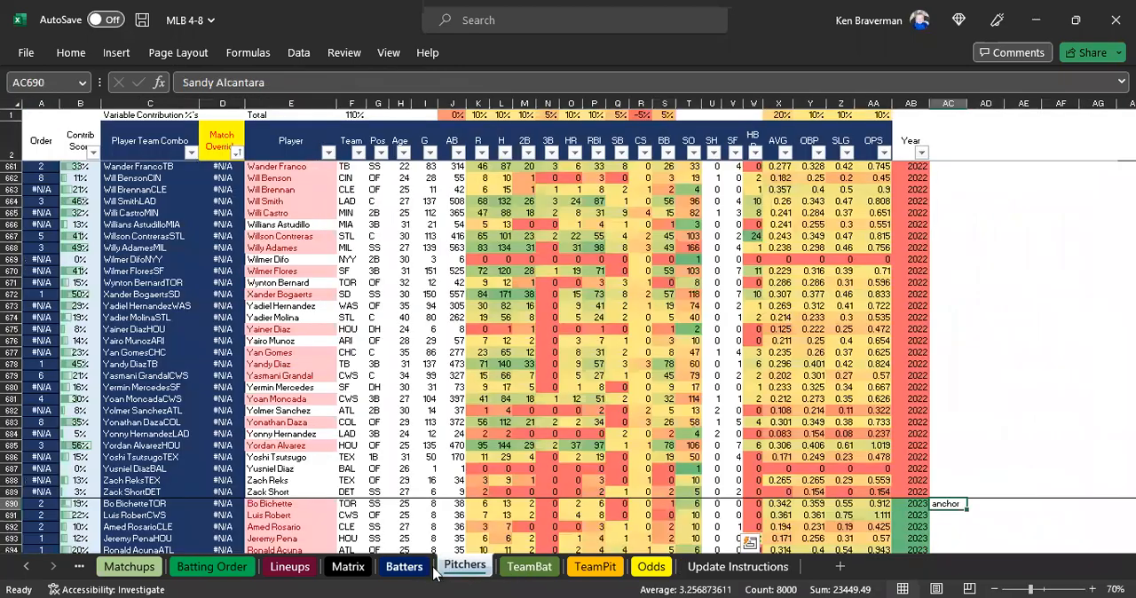
scroll(388, 435, "up", 2)
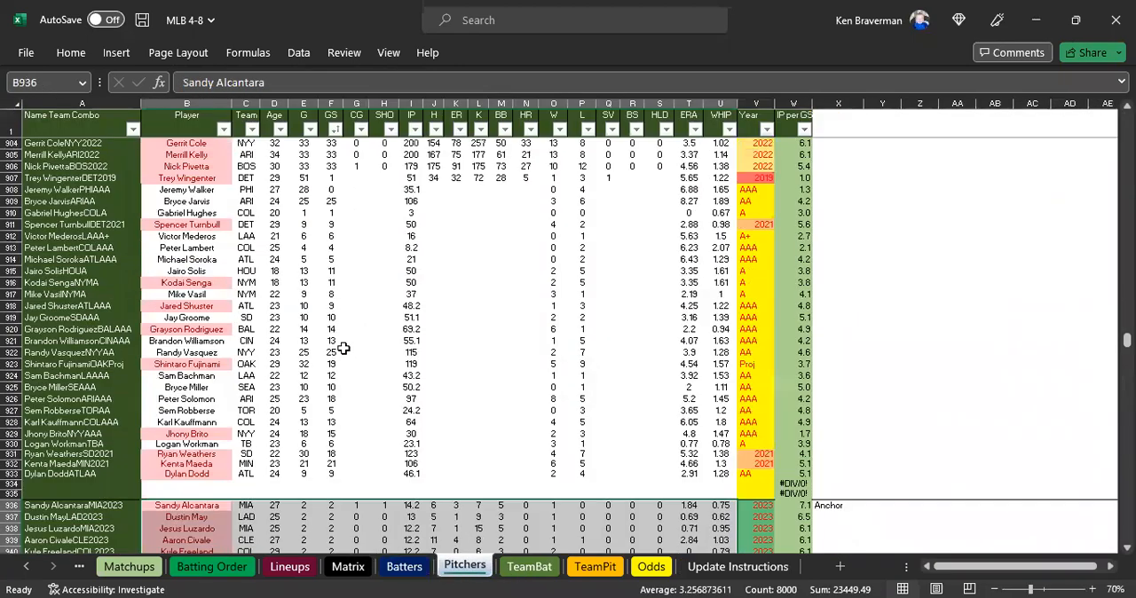
left_click(177, 124)
key("Down")
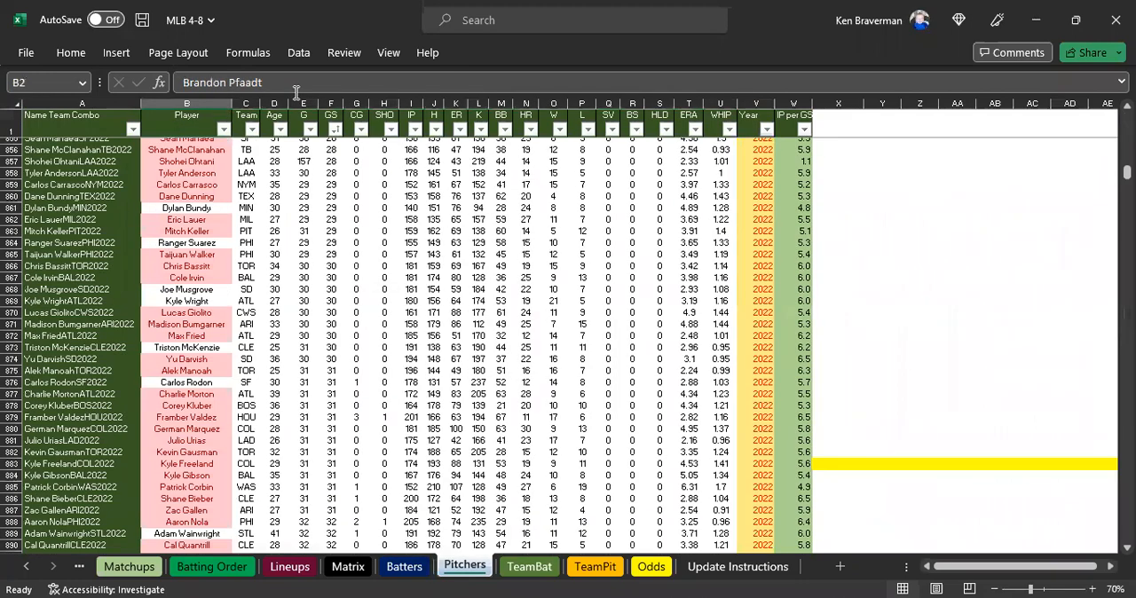
left_click_drag(750, 142, 754, 333)
scroll(754, 337, "up", 2)
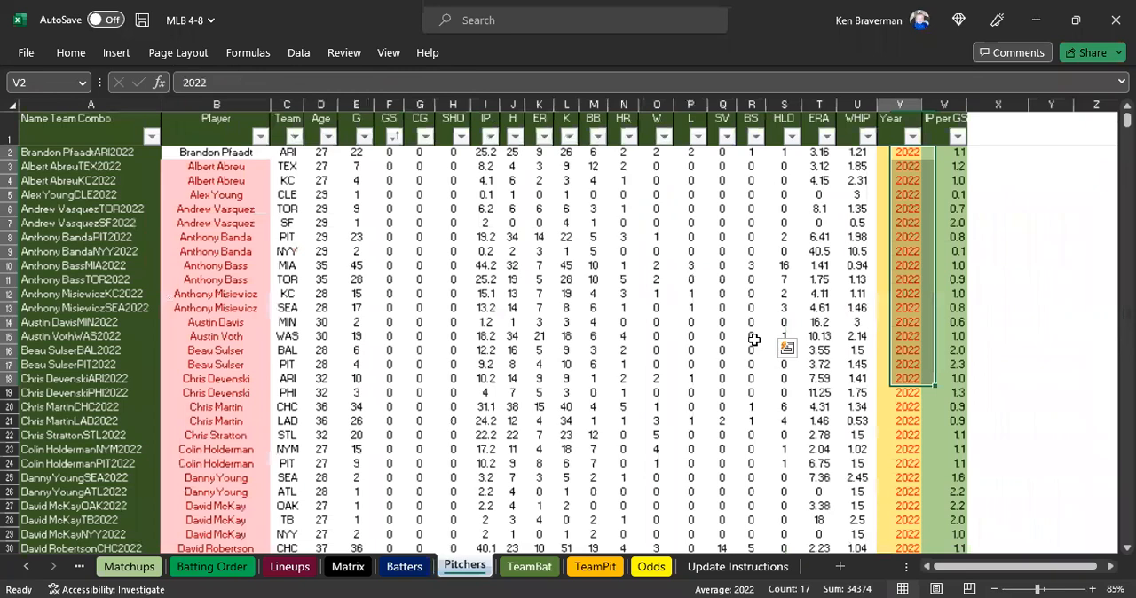
scroll(910, 163, "down", 1)
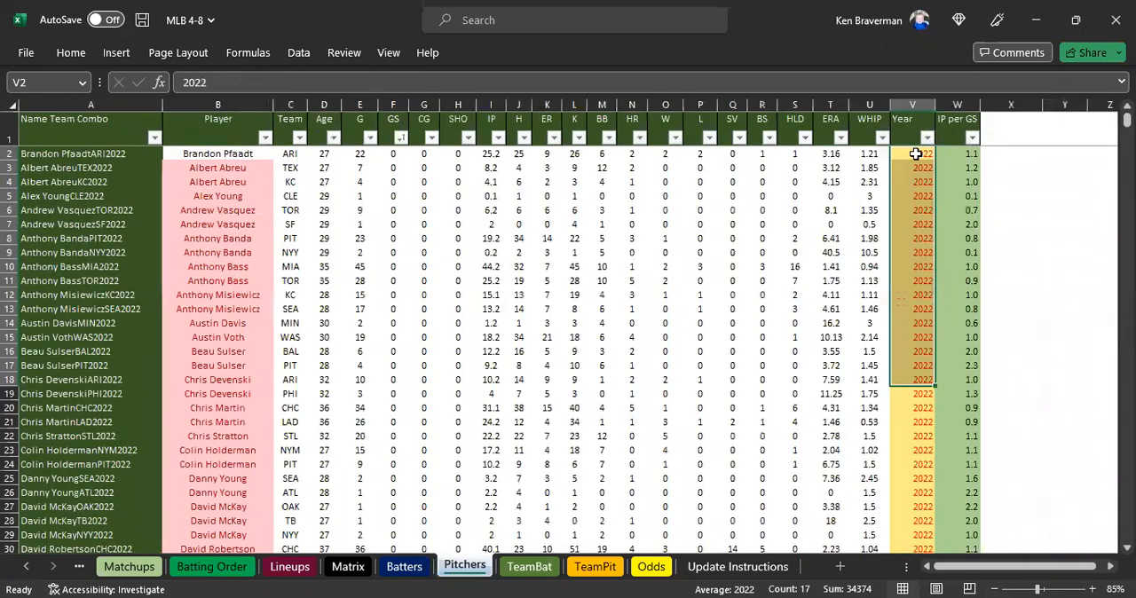
left_click(913, 337, "shift")
scroll(273, 215, "down", 2)
scroll(654, 322, "down", 20)
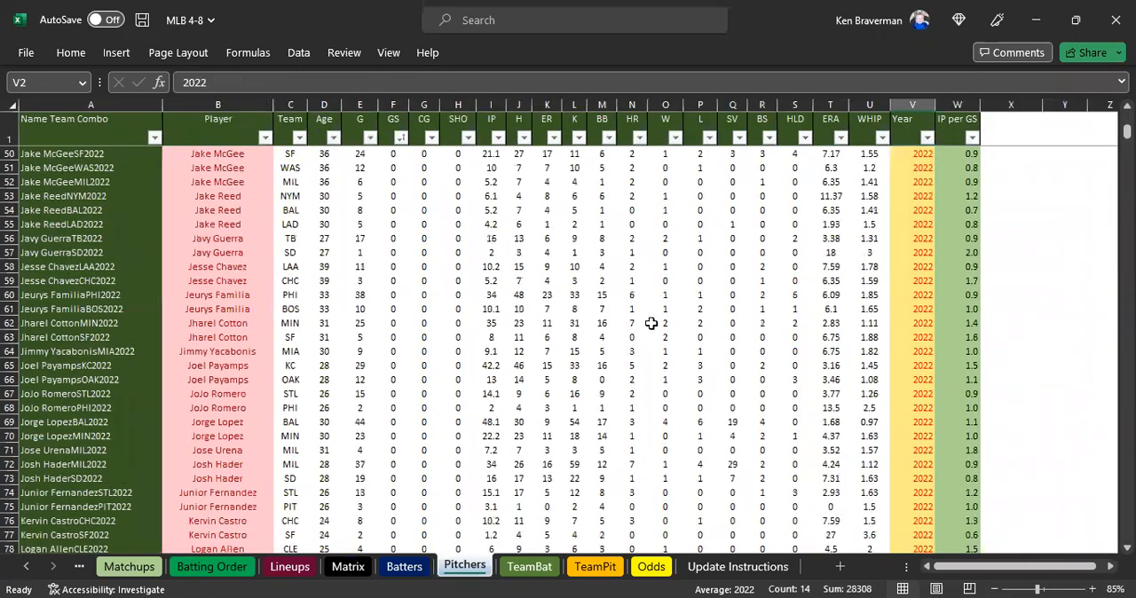
scroll(606, 312, "up", 20)
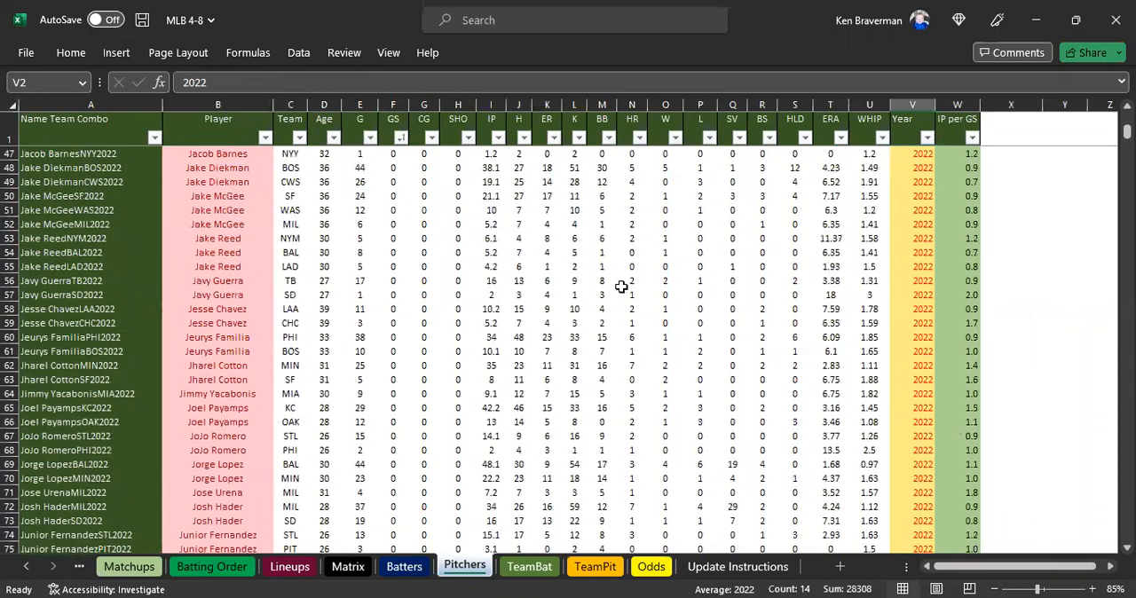
Locate the Anchor marker in column X of the Pitchers sheet and check paste cell B936 and row 936 where 2023 begins.
left_click(1003, 158)
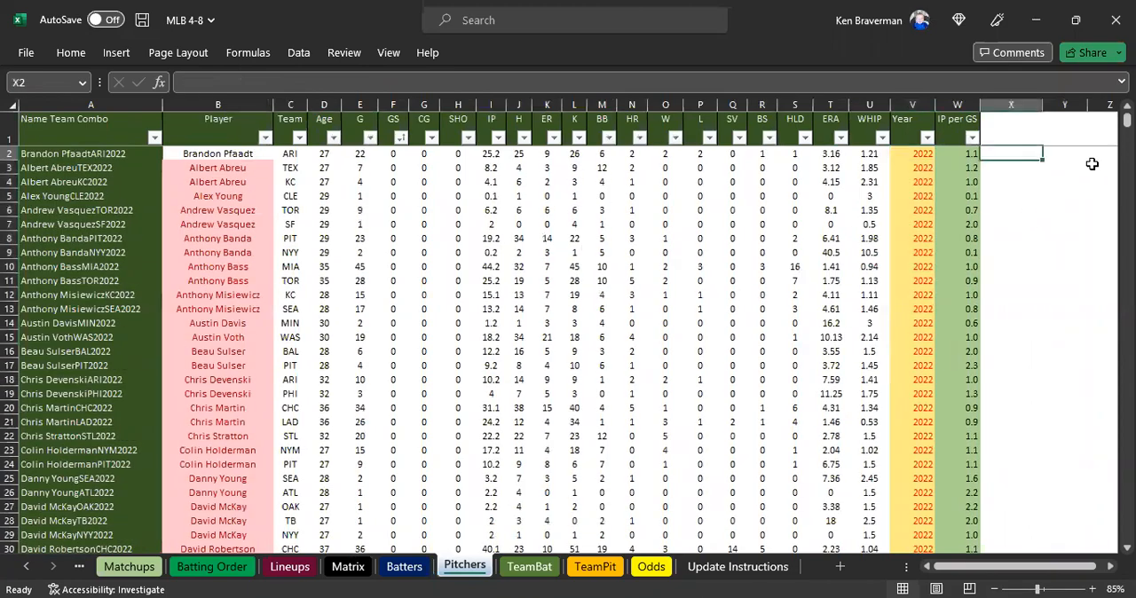
key("ctrl+Down")
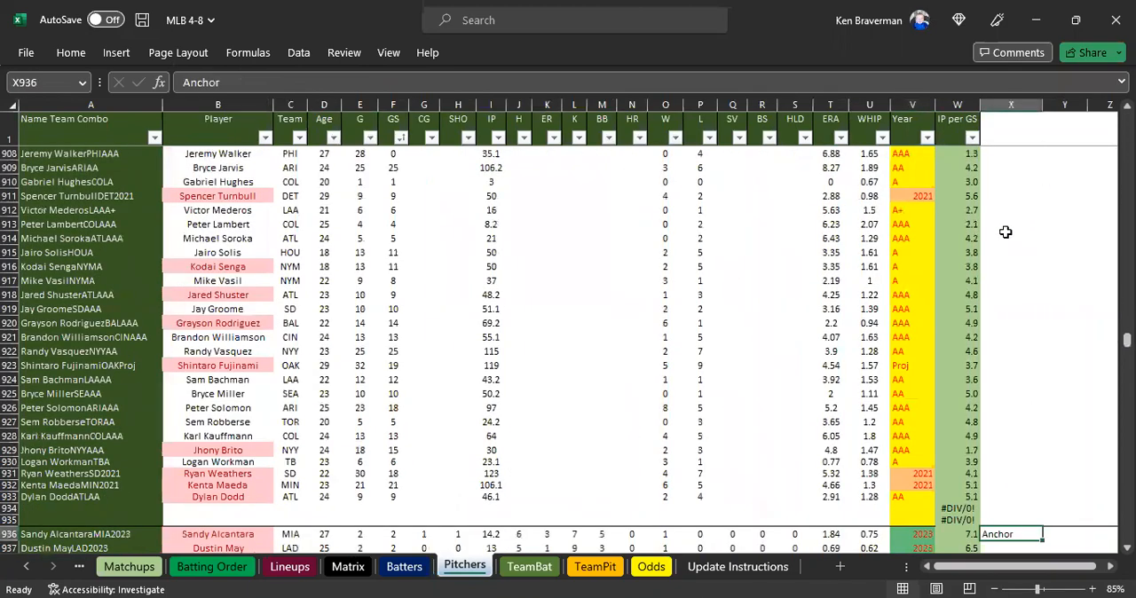
scroll(1006, 232, "down", 3)
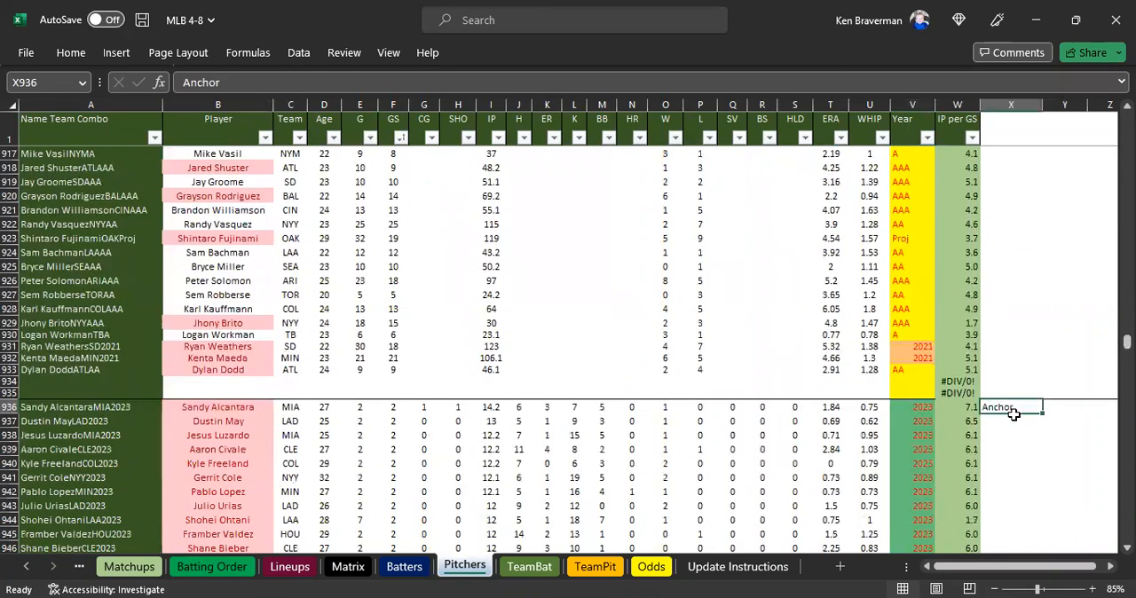
left_click(1007, 103)
left_click(236, 407)
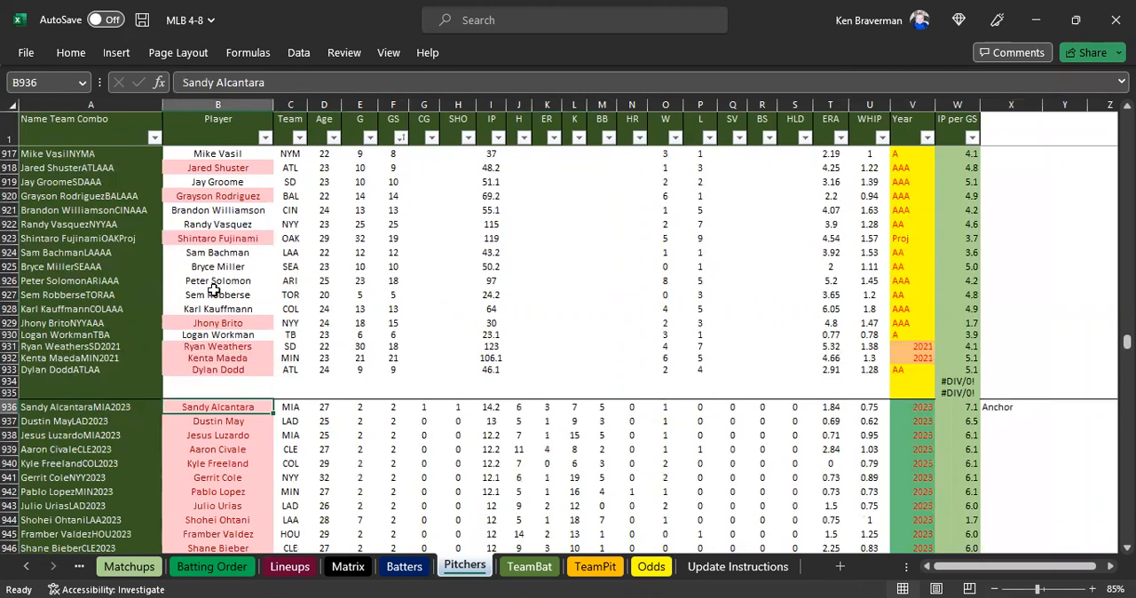
left_click(9, 406)
scroll(397, 422, "down", 3)
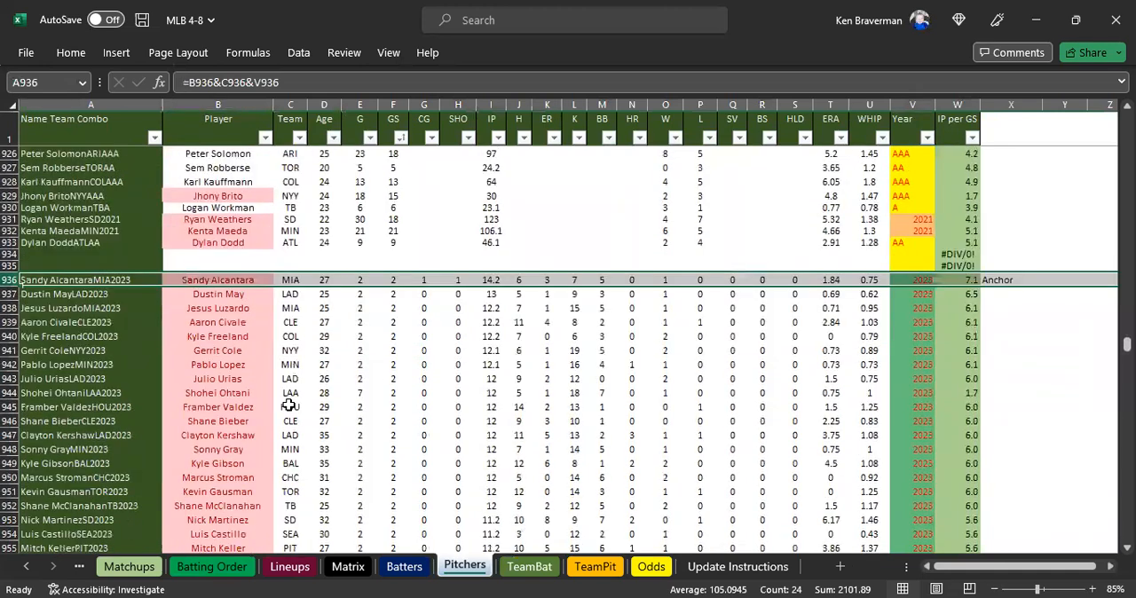
left_click(289, 406)
left_click(216, 279)
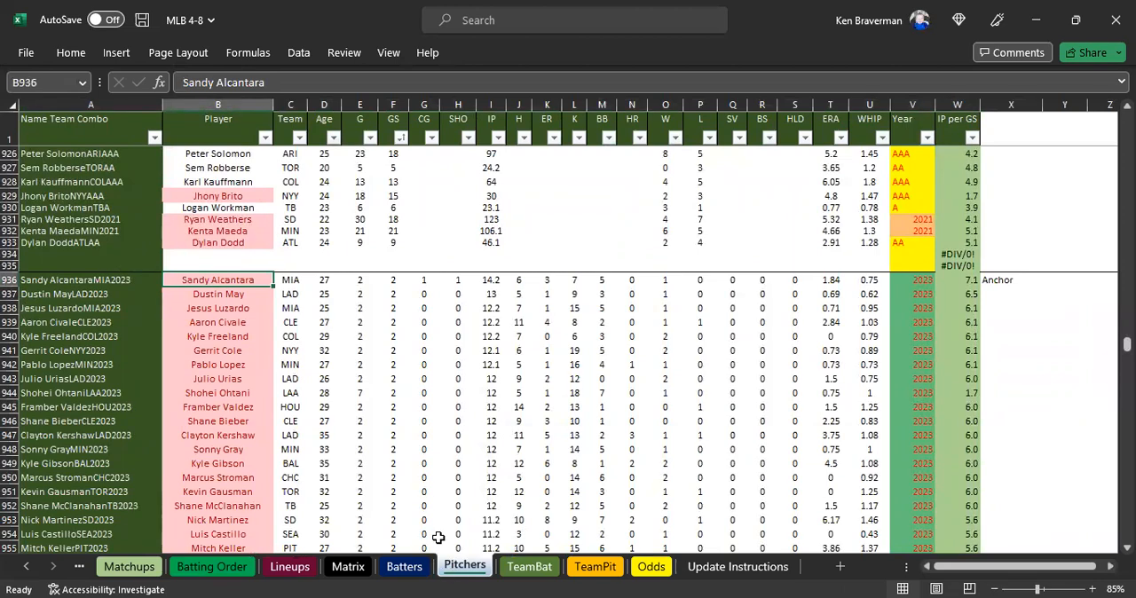
Locate the anchor marker in column AC of the Batters sheet.
left_click(404, 566)
scroll(491, 406, "up", 2)
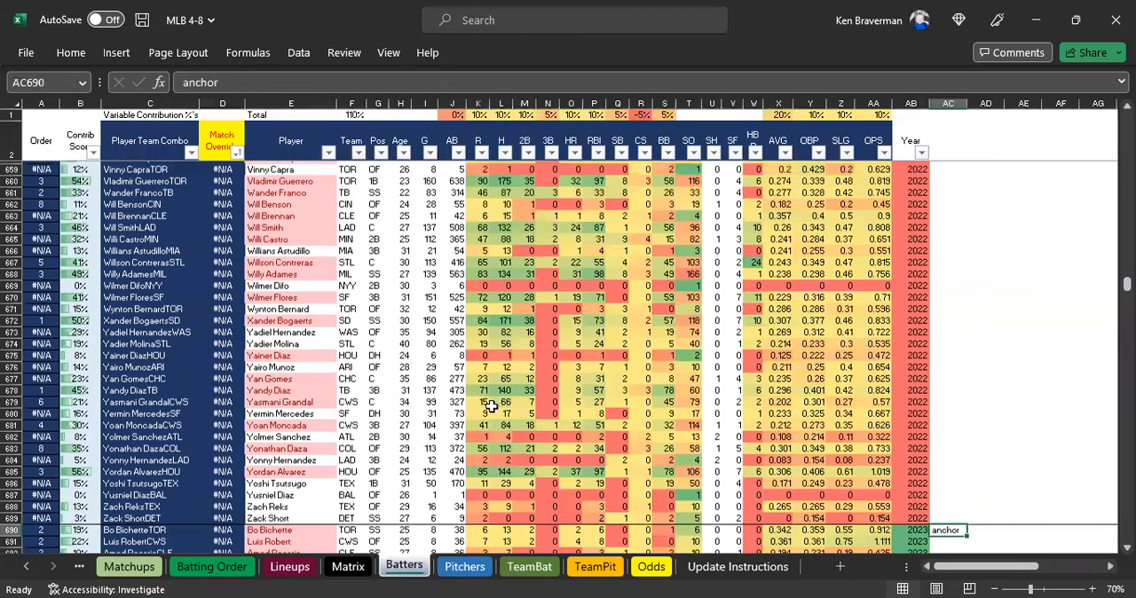
scroll(491, 406, "up", 4)
left_click(951, 238)
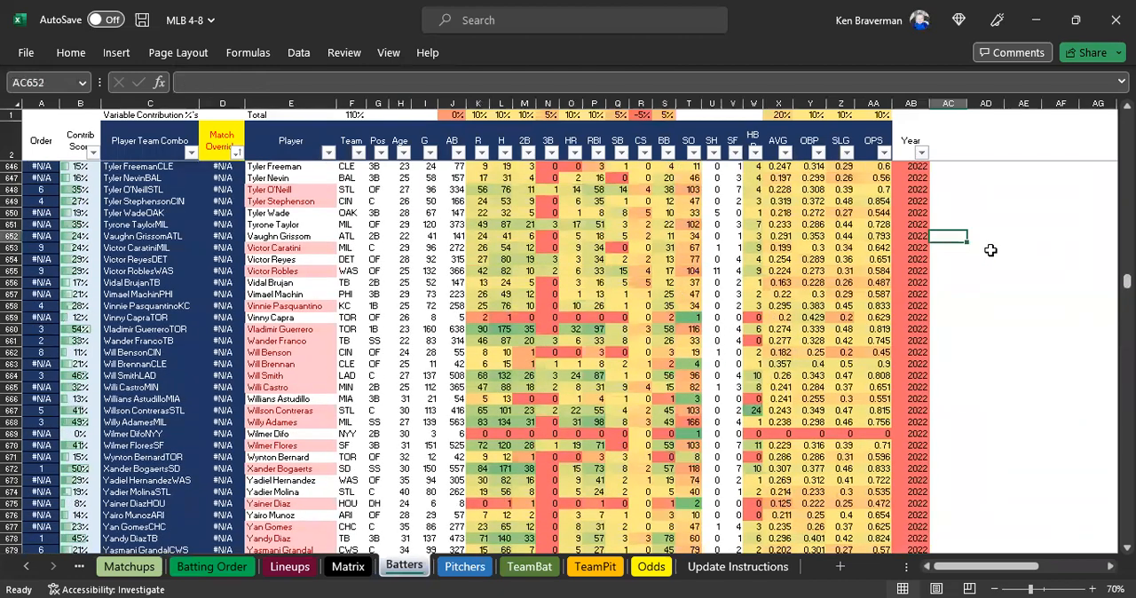
key("ctrl+Down")
scroll(933, 414, "down", 4)
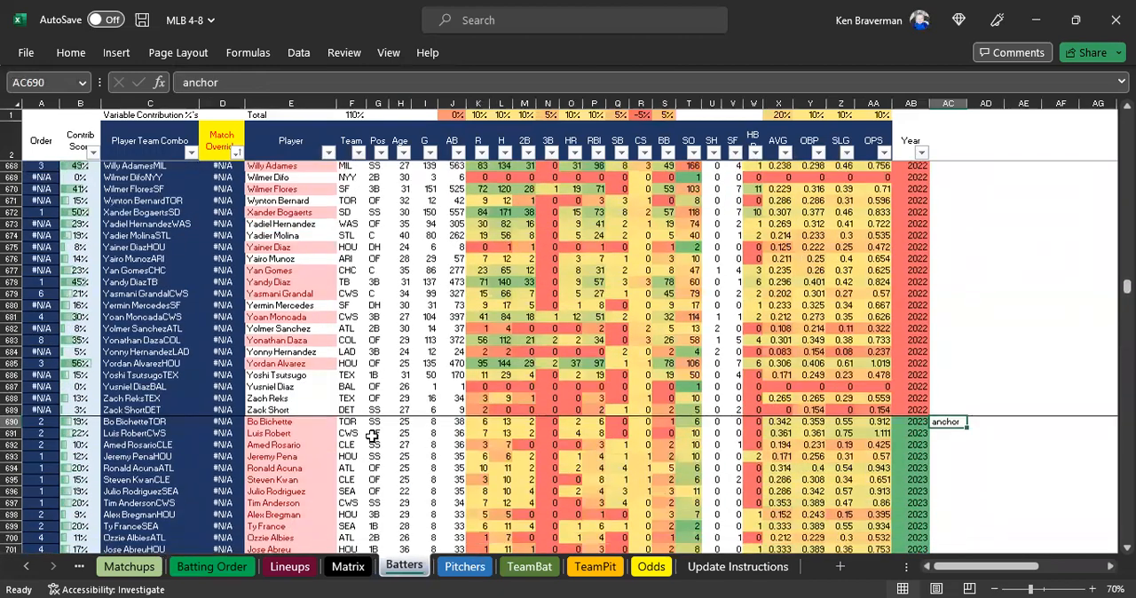
Check row 690 of the Batters sheet, its 2023 Year values, and the paste cell E690.
left_click(10, 400)
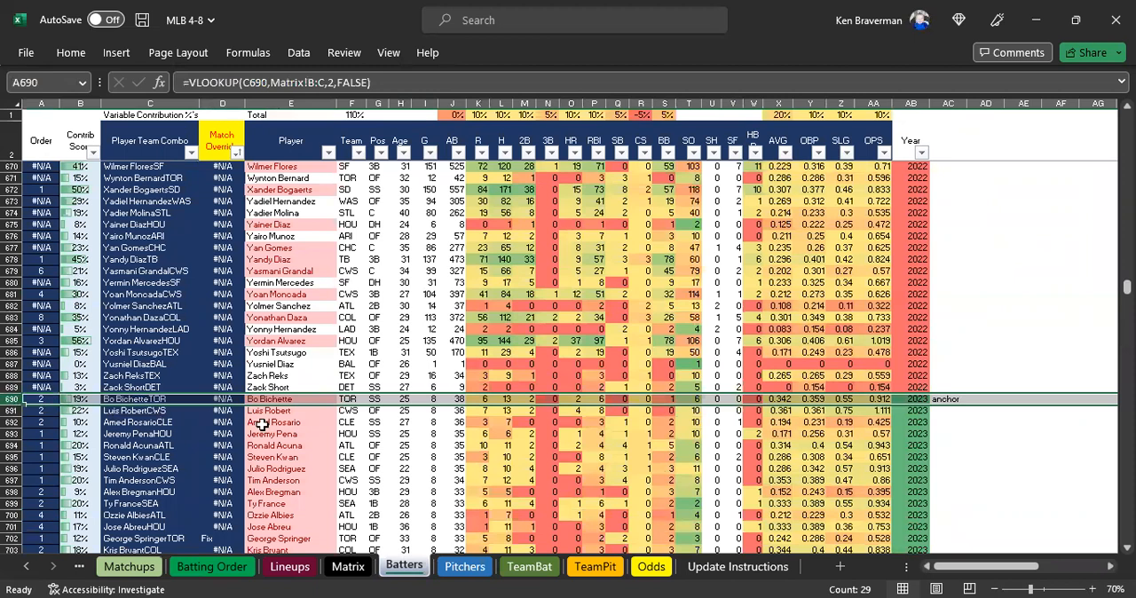
left_click(287, 401)
left_click_drag(914, 401, 919, 539)
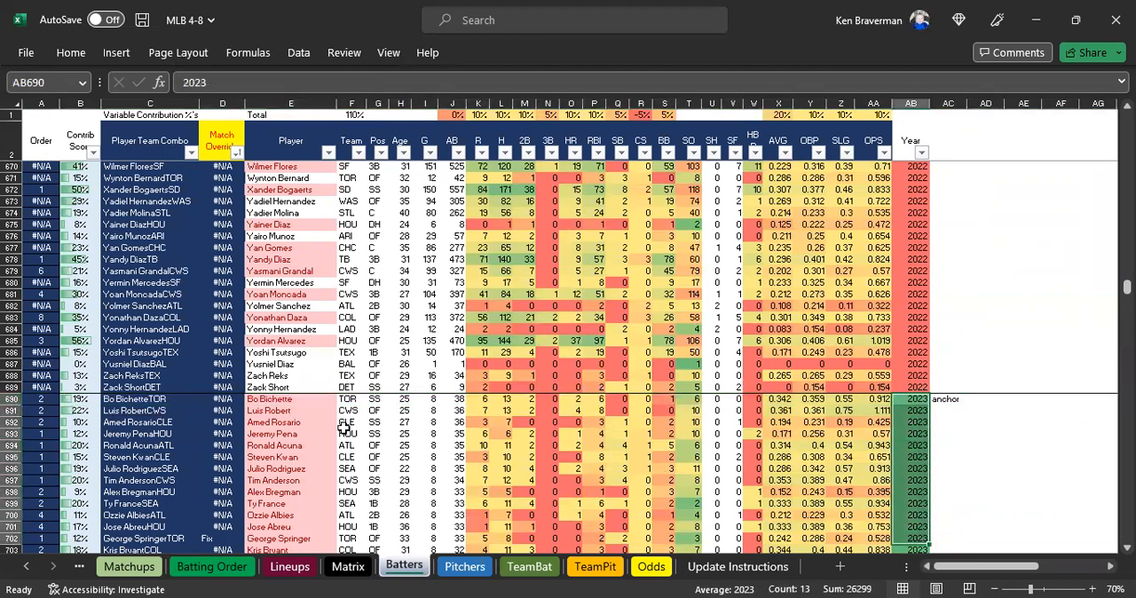
left_click(284, 400)
Highlight step numbers 5 and 6 in A6:A7 of the Update Instructions sheet with yellow fill and select the Import Lineups item.
left_click(522, 570)
left_click(483, 568)
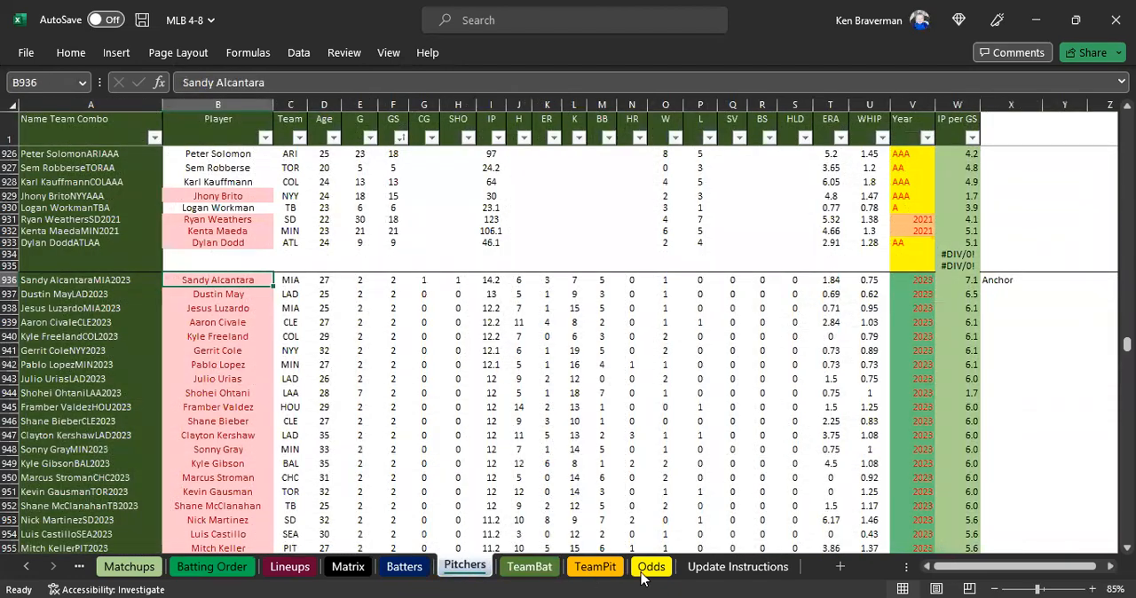
left_click(738, 566)
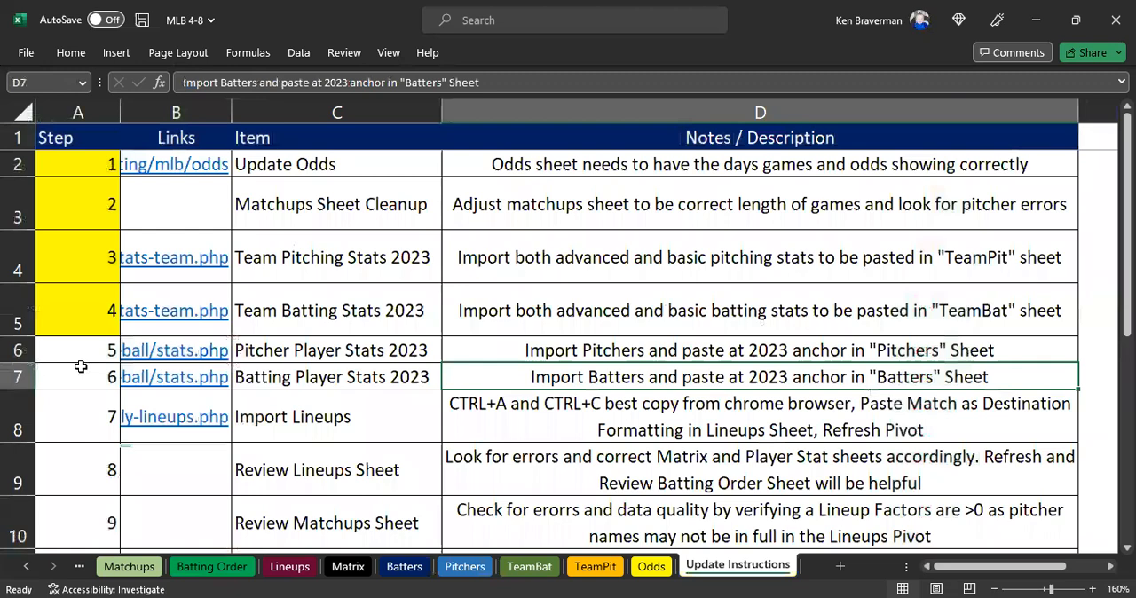
left_click_drag(93, 350, 93, 377)
left_click(82, 56)
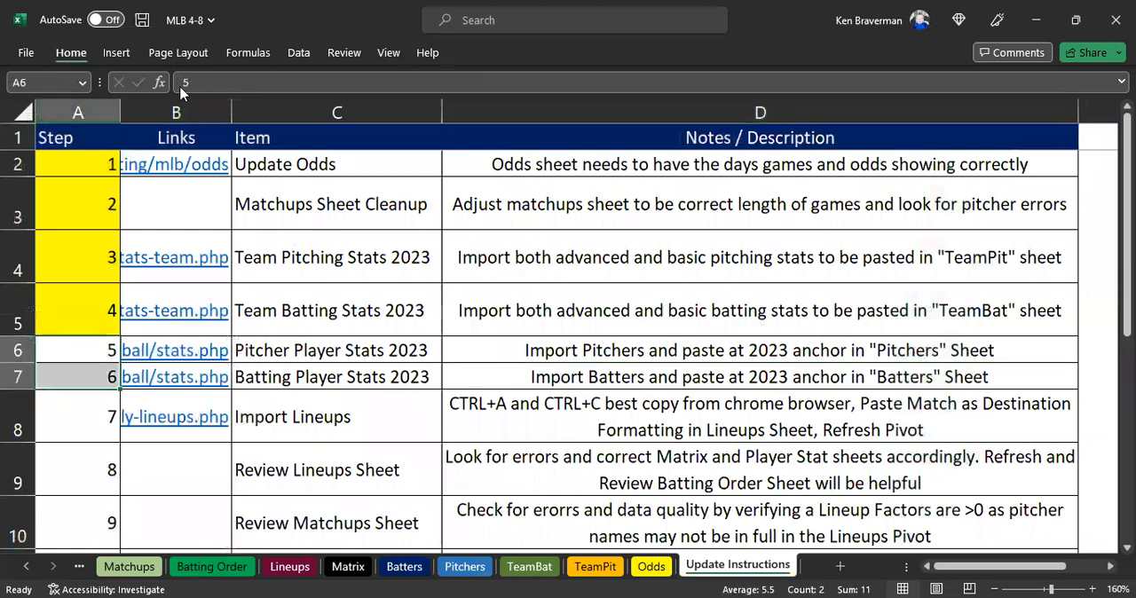
left_click(273, 111)
scroll(294, 323, "down", 2)
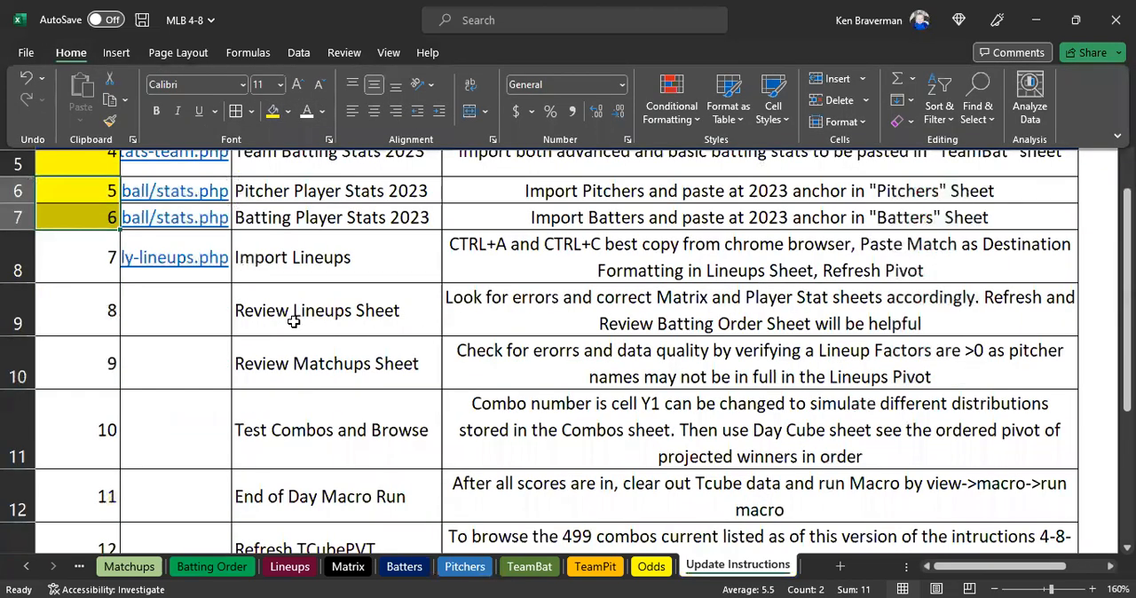
left_click(299, 257)
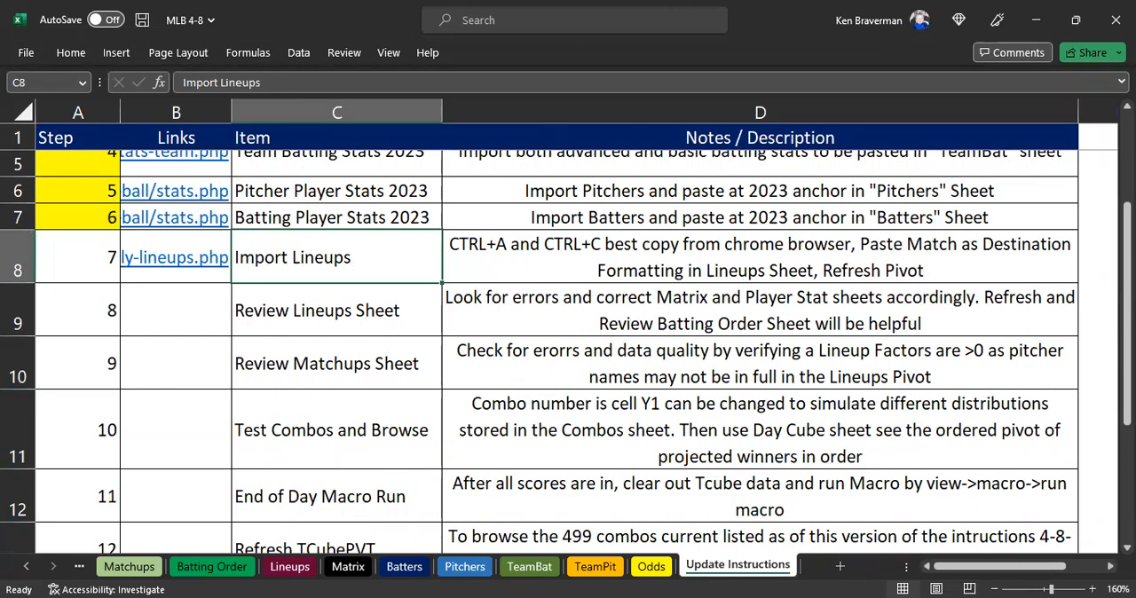
Switch to Chrome and open the RotoWire MLB Daily Lineups page for today's games.
key("alt+Tab")
scroll(272, 244, "up", 1)
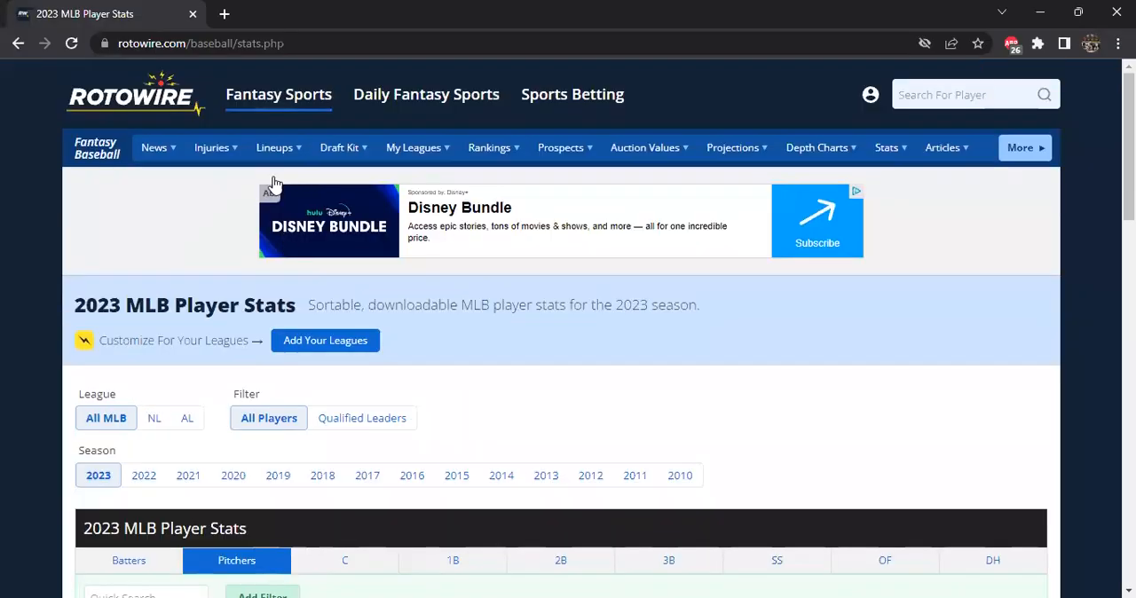
mouse_move(265, 158)
left_click(270, 188)
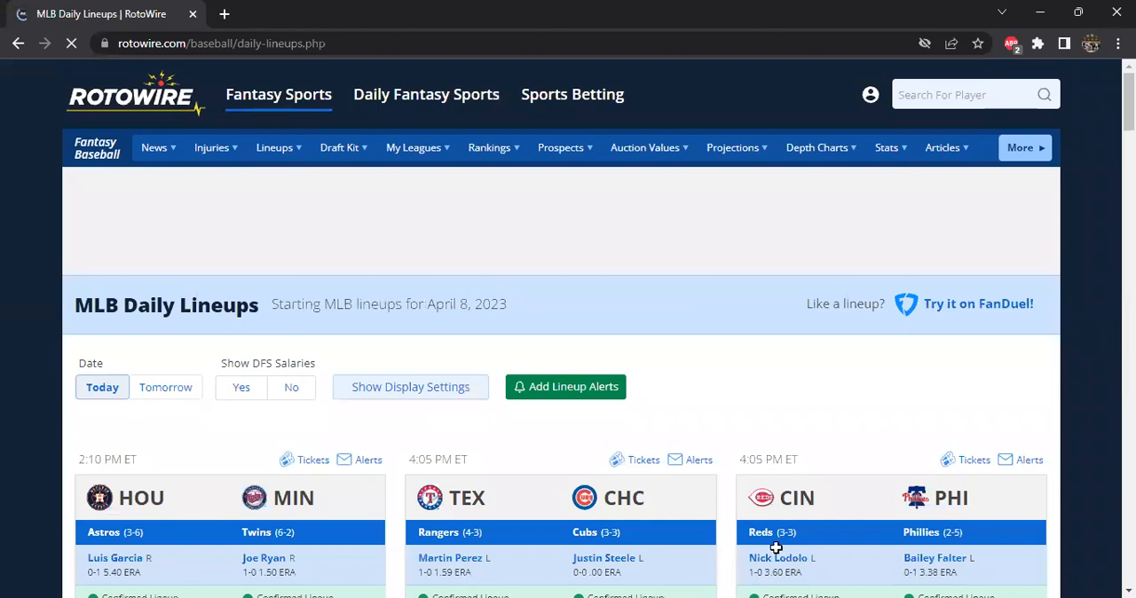
key("alt+Tab")
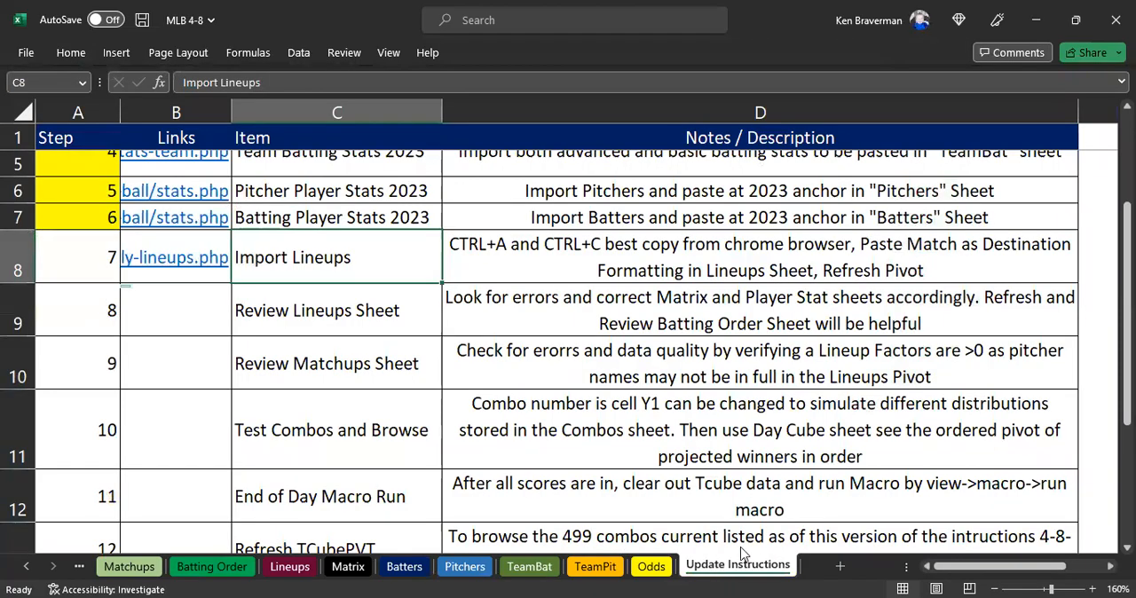
key("alt+Tab")
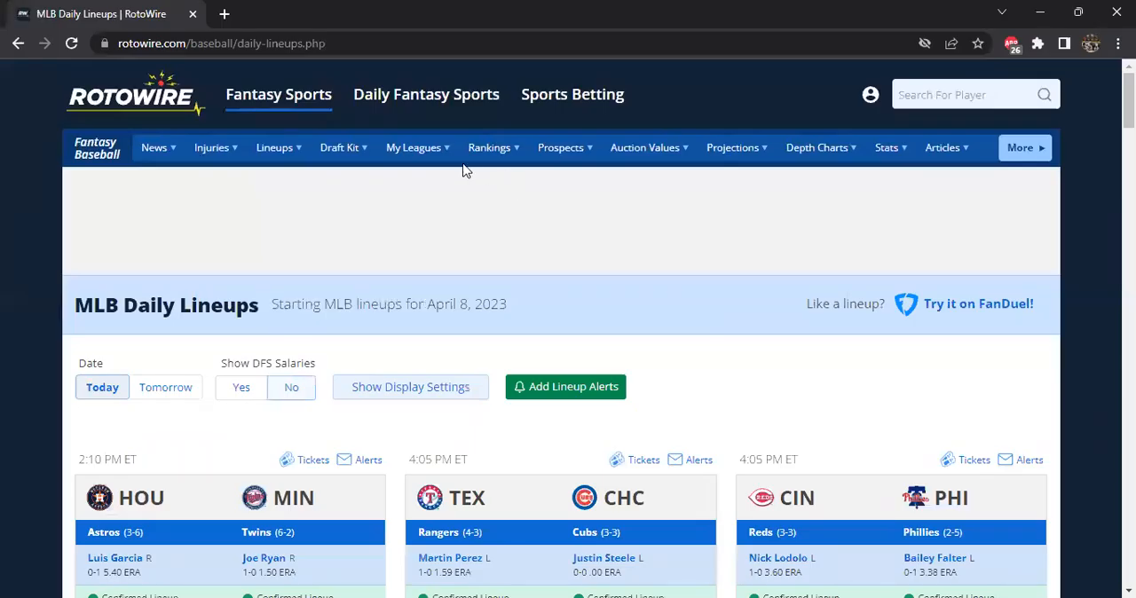
Look over the April 8, 2023 lineup cards, then select and copy the whole Daily Lineups page.
scroll(163, 286, "down", 1)
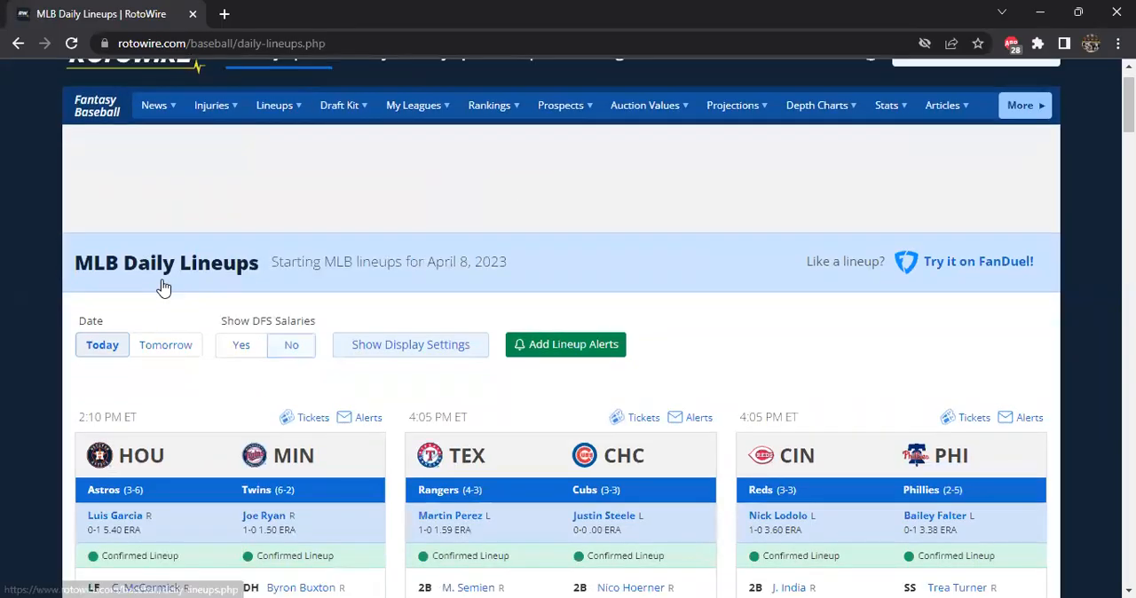
scroll(163, 287, "down", 2)
key("ctrl+minus")
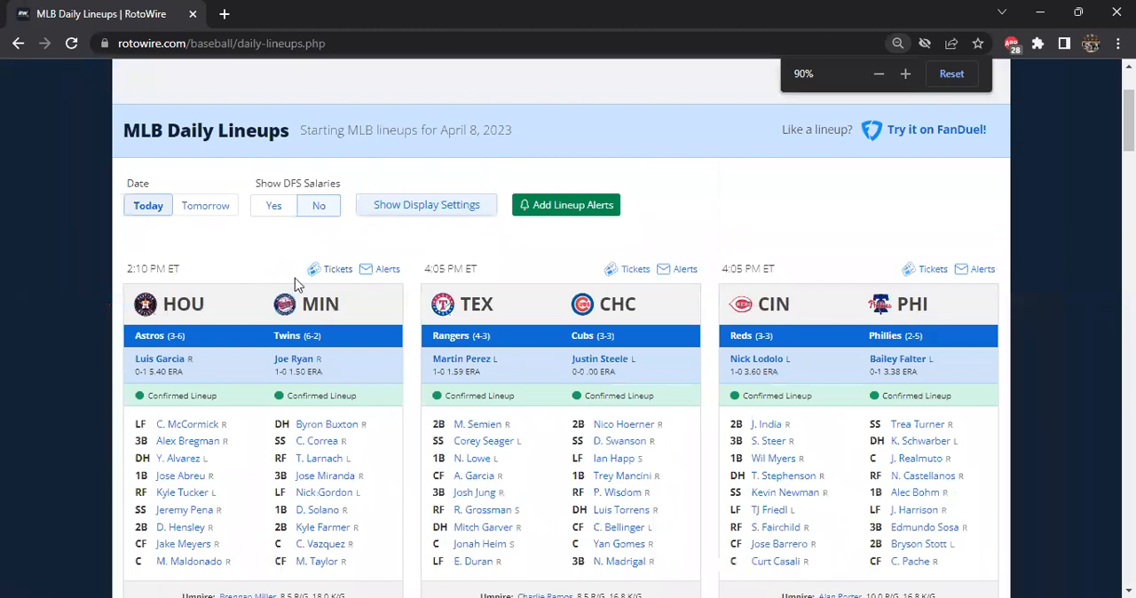
scroll(283, 271, "down", 1)
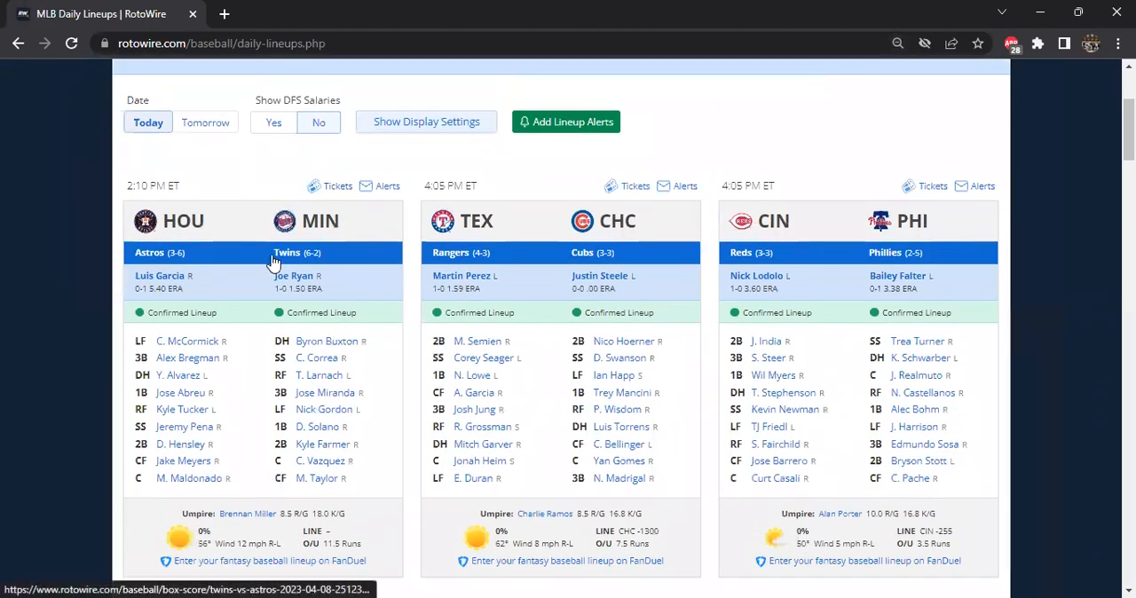
key("ctrl+a")
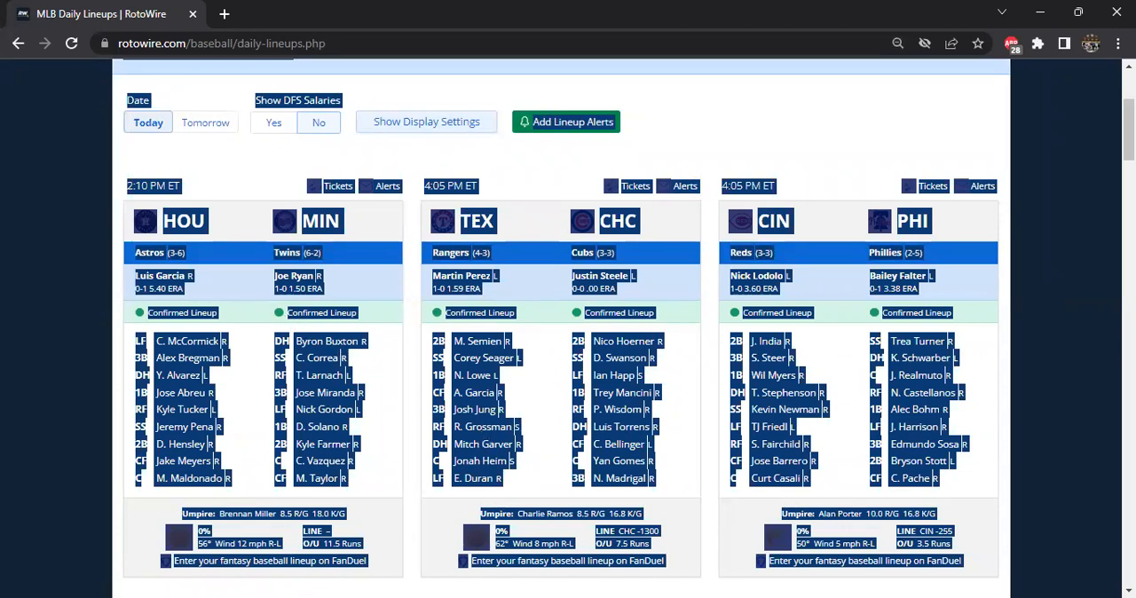
Switch back to the Excel workbook and clear the old lineup data from column L of the Lineups sheet.
key("alt+Tab")
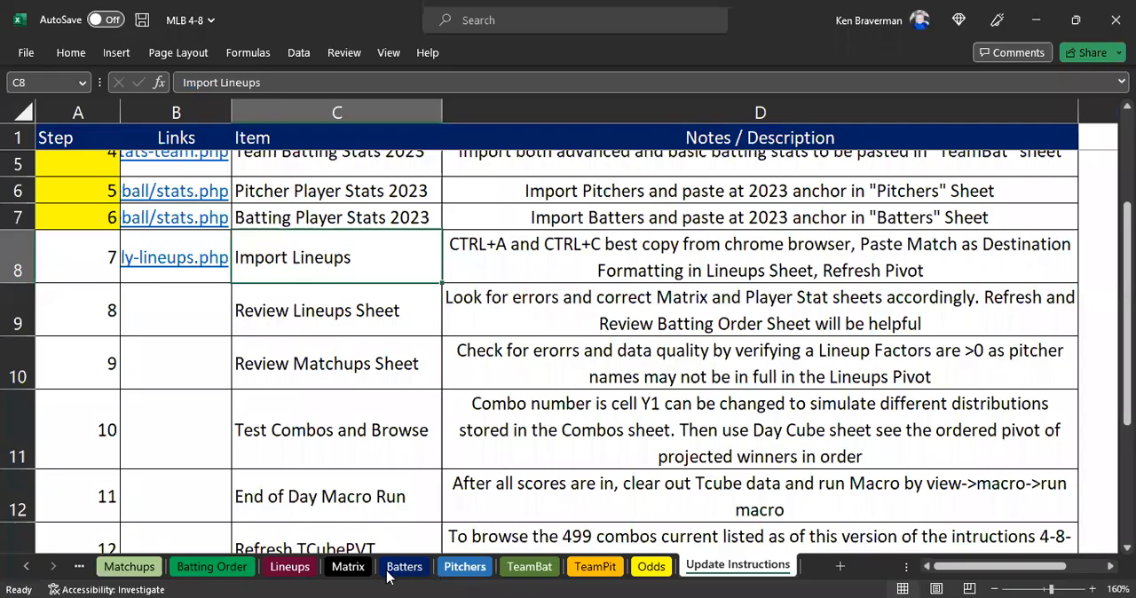
left_click(290, 565)
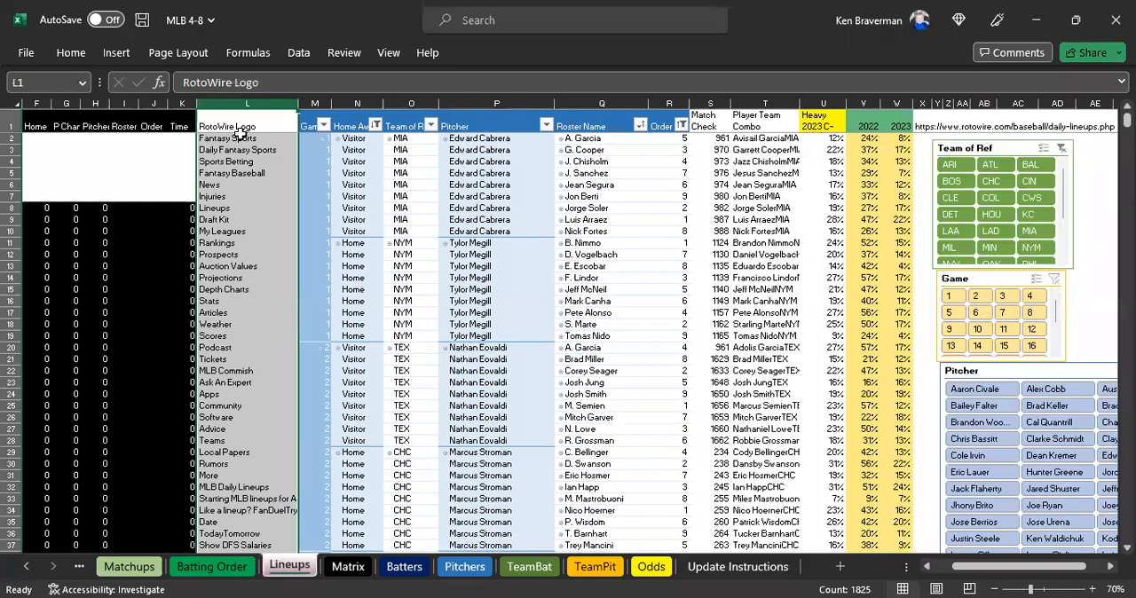
key("Delete")
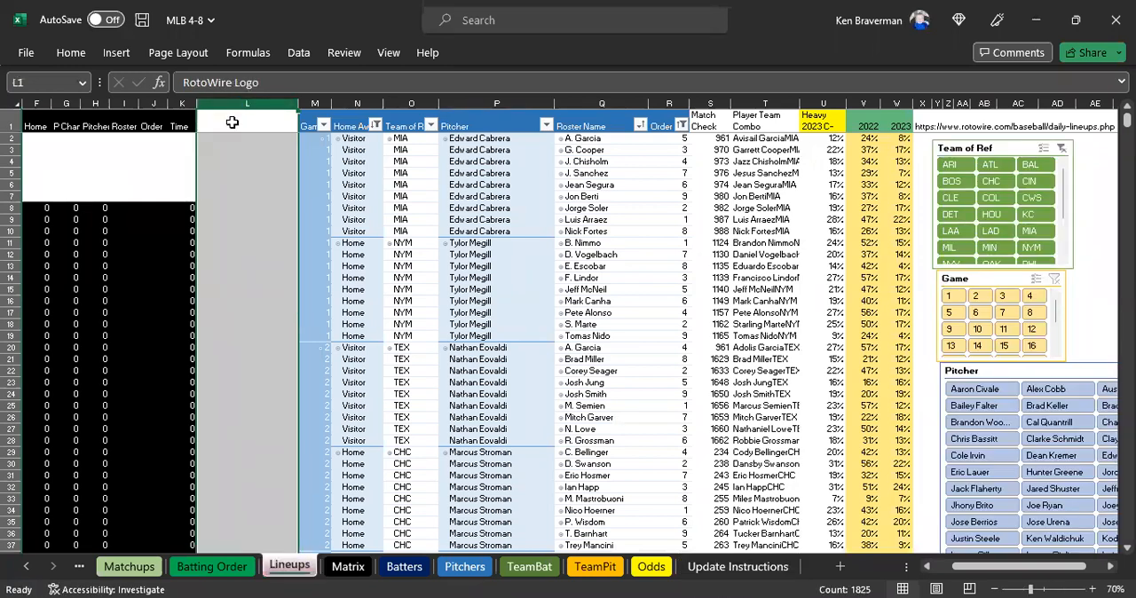
Paste the copied lineups page into cell L1 of the Lineups sheet, matching destination formatting, and check column L.
left_click(232, 122)
right_click(232, 122)
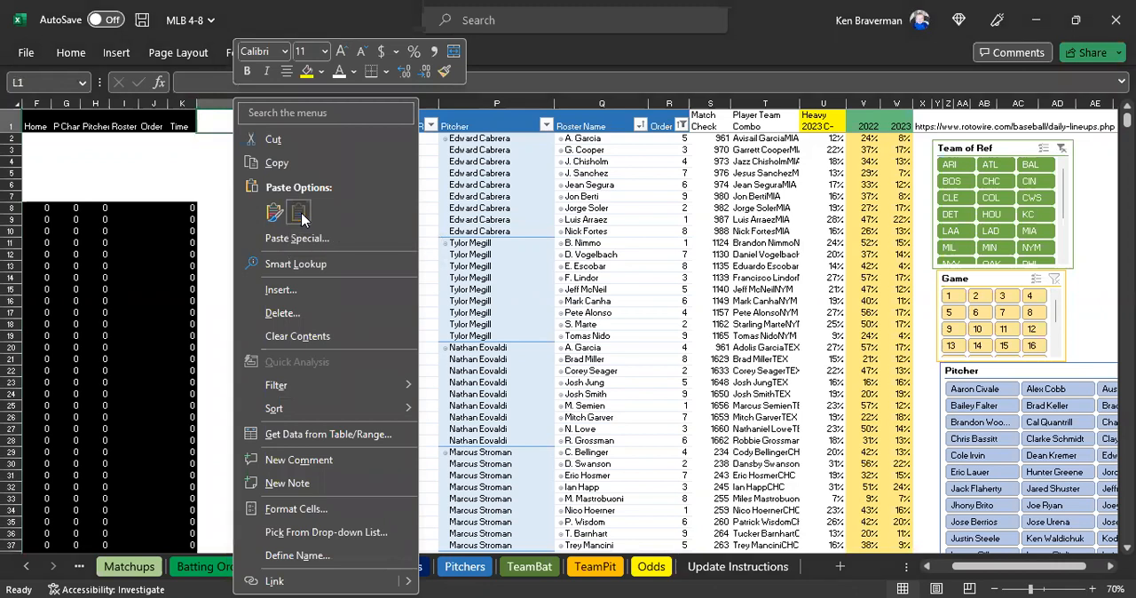
left_click(300, 215)
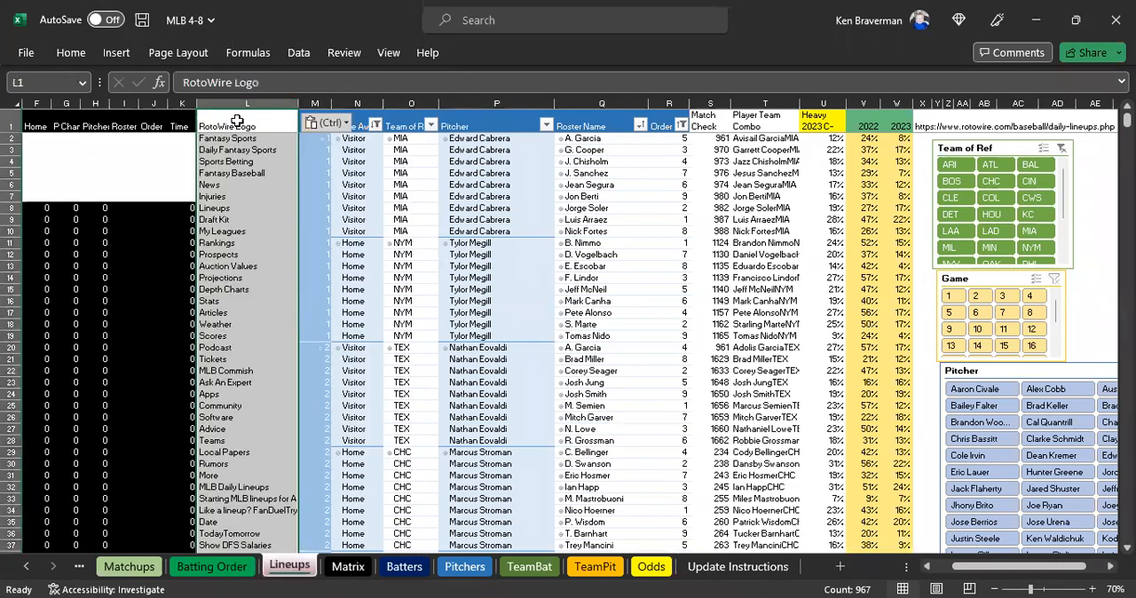
left_click(236, 124)
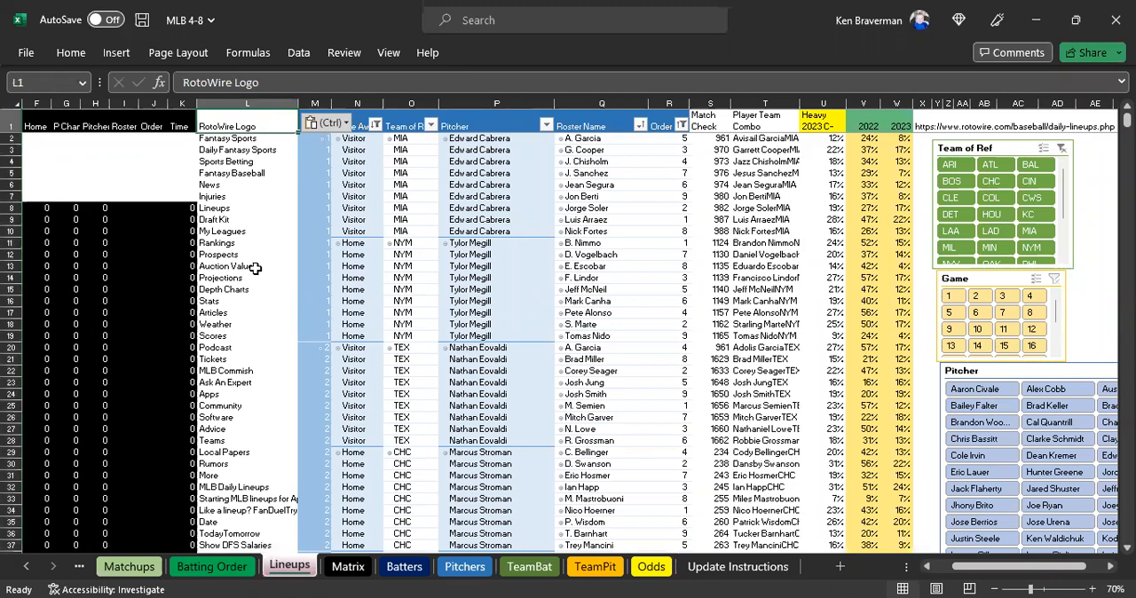
left_click(247, 103)
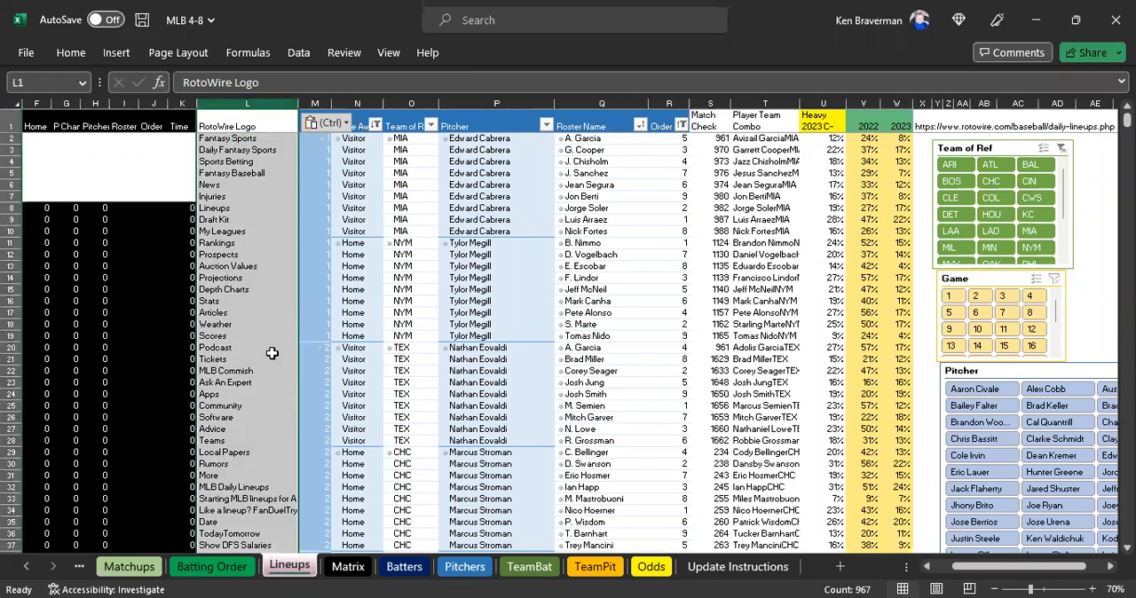
Refresh the lineups PivotTable from its Pitcher column.
left_click(481, 185)
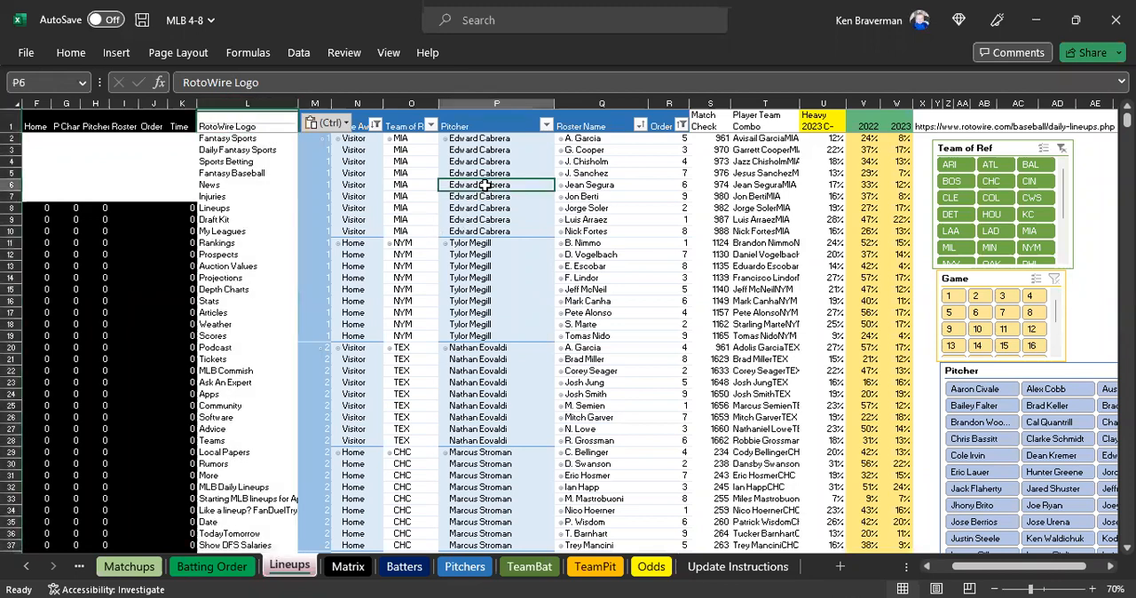
right_click(482, 185)
left_click(544, 277)
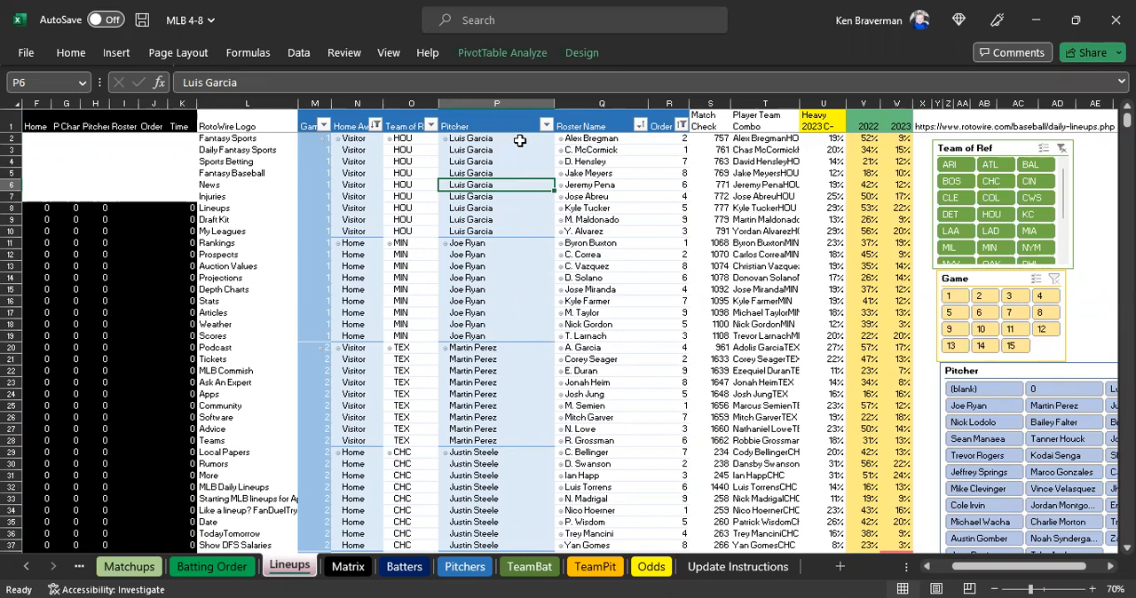
Examine the Pitcher, Roster Name and Order entries in row 2 of the refreshed lineups pivot.
left_click(487, 138)
scroll(711, 280, "up", 1, "ctrl")
scroll(825, 181, "up", 1, "ctrl")
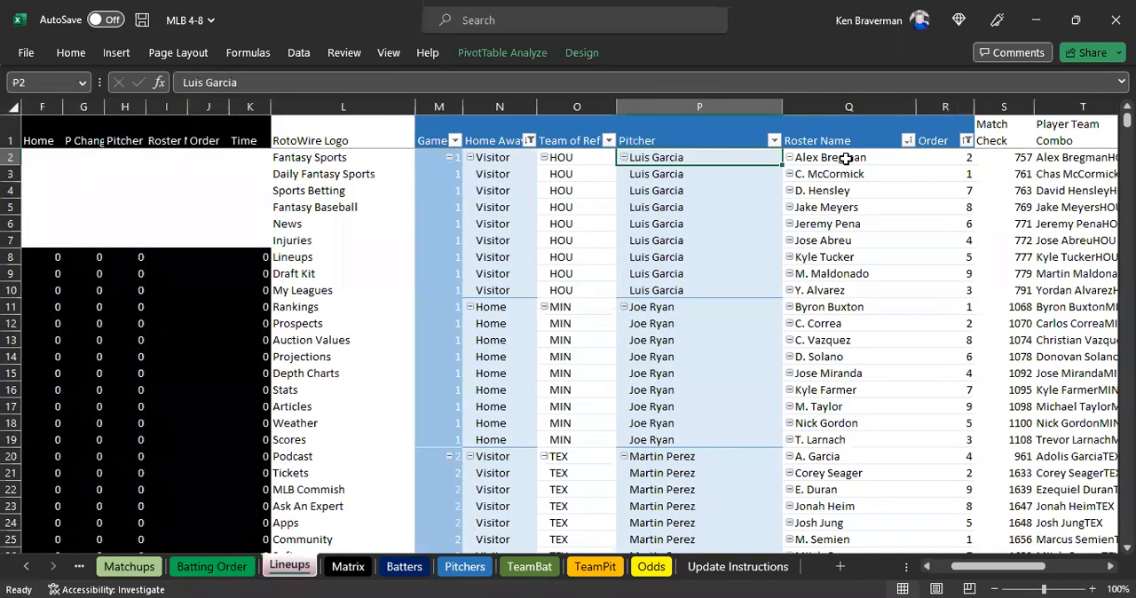
left_click(888, 158)
left_click(953, 157)
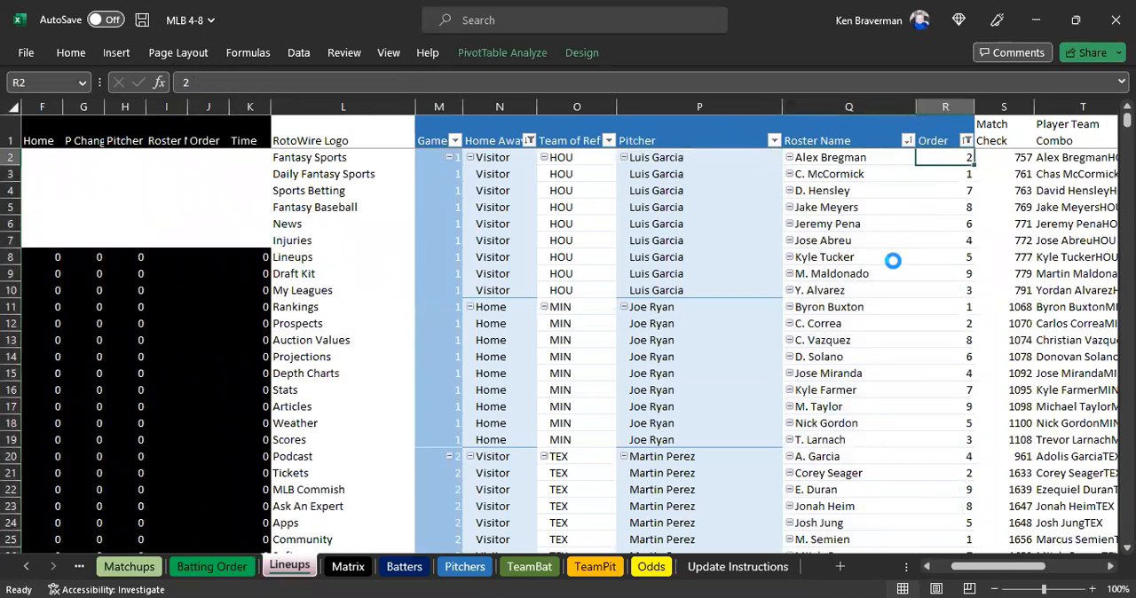
scroll(893, 255, "down", 2, "ctrl")
scroll(893, 253, "up", 1, "ctrl")
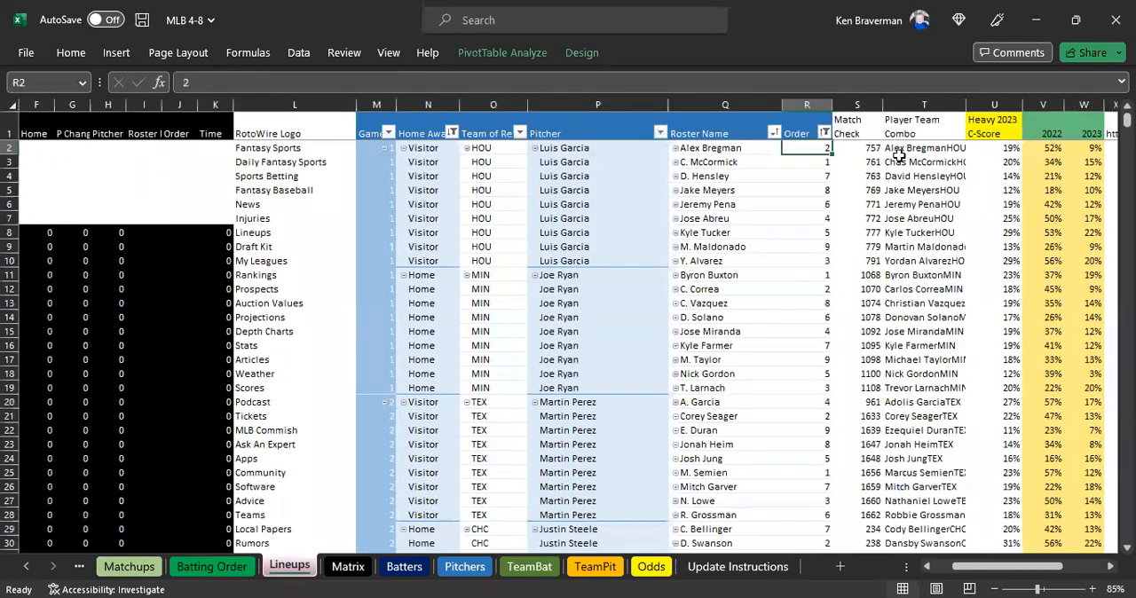
Inspect the Match Check, Player Team Combo, 2022 and 2023 columns beside the pivot and the SUMIFS formulas in W4 and V9.
left_click(860, 125)
left_click_drag(867, 140, 914, 111)
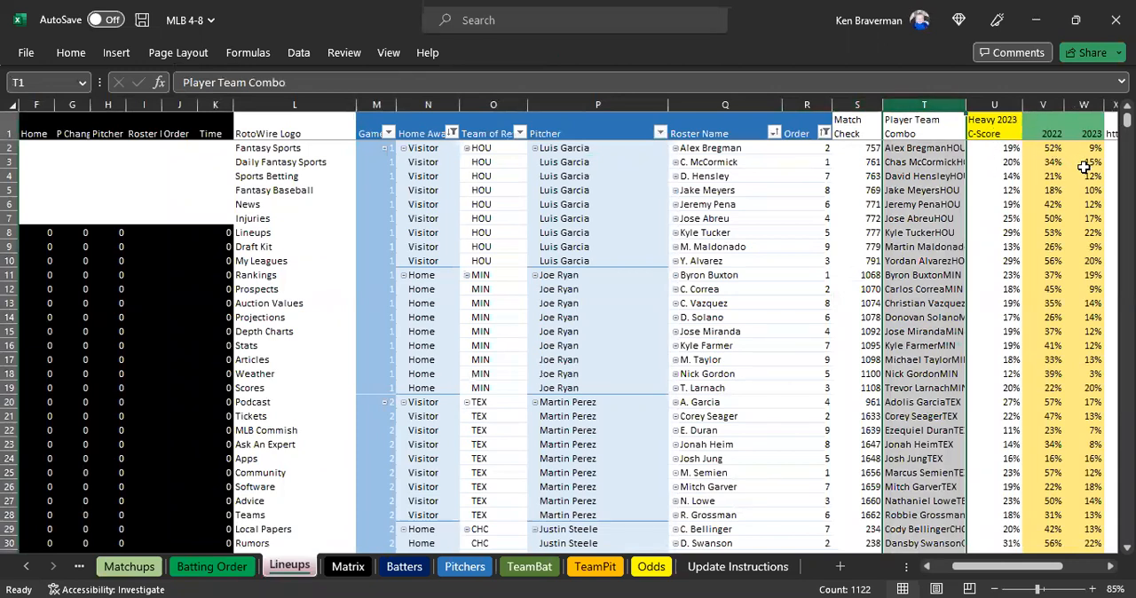
left_click_drag(1084, 167, 1083, 246)
left_click(1039, 124)
left_click(1086, 131)
left_click(1082, 176)
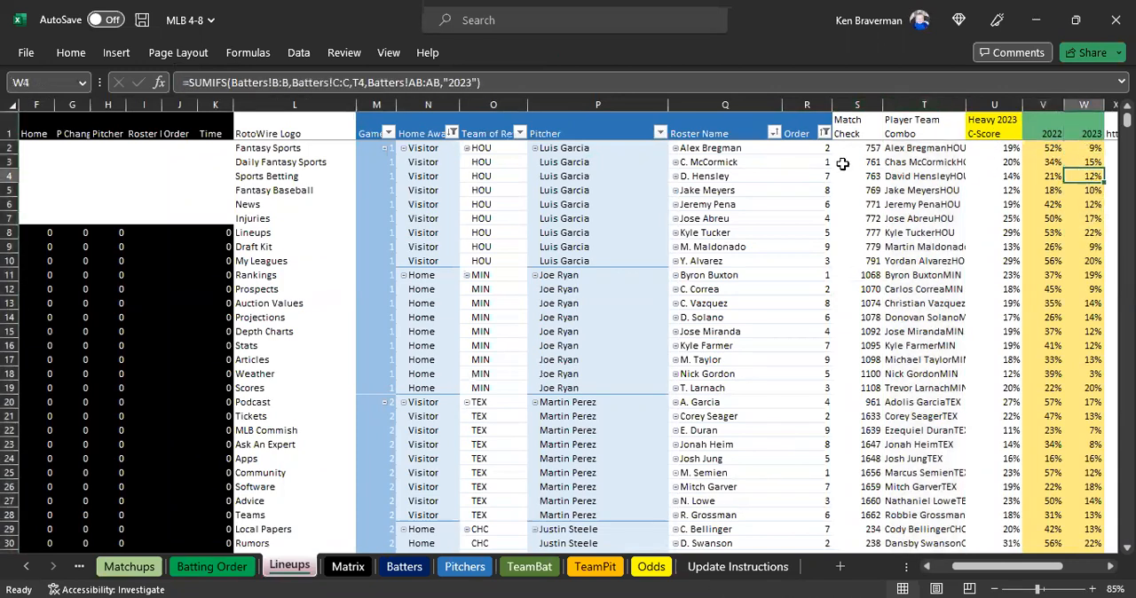
left_click_drag(376, 105, 1084, 108)
left_click(1035, 246)
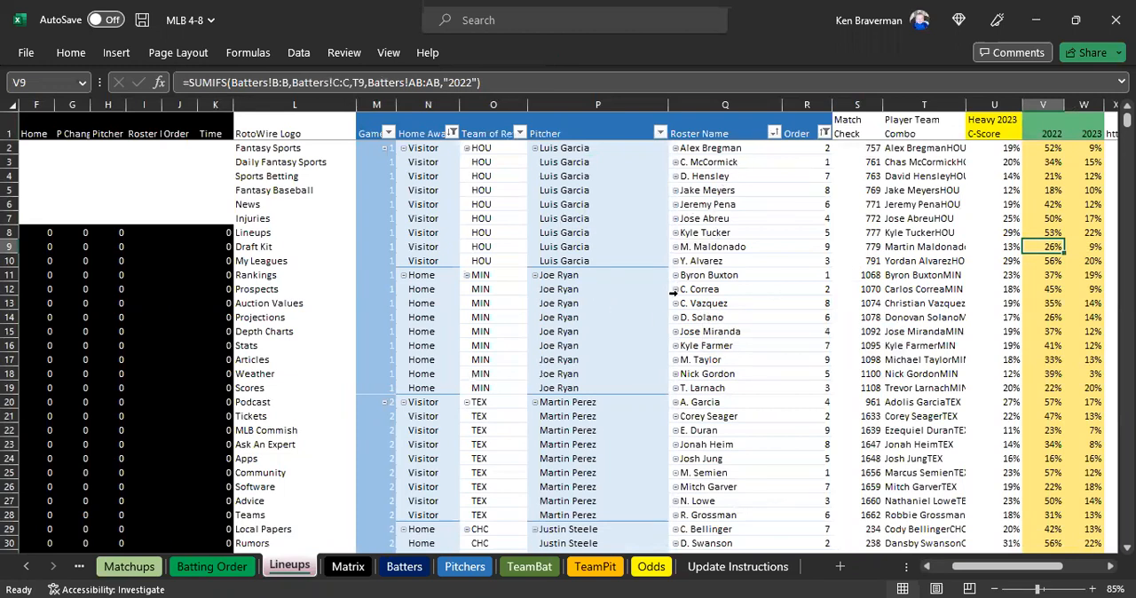
Review the lineup rows for errors, checking the Match Check and Player Team Combo cells S9:T22 and the Pitcher column.
scroll(689, 258, "down", 2)
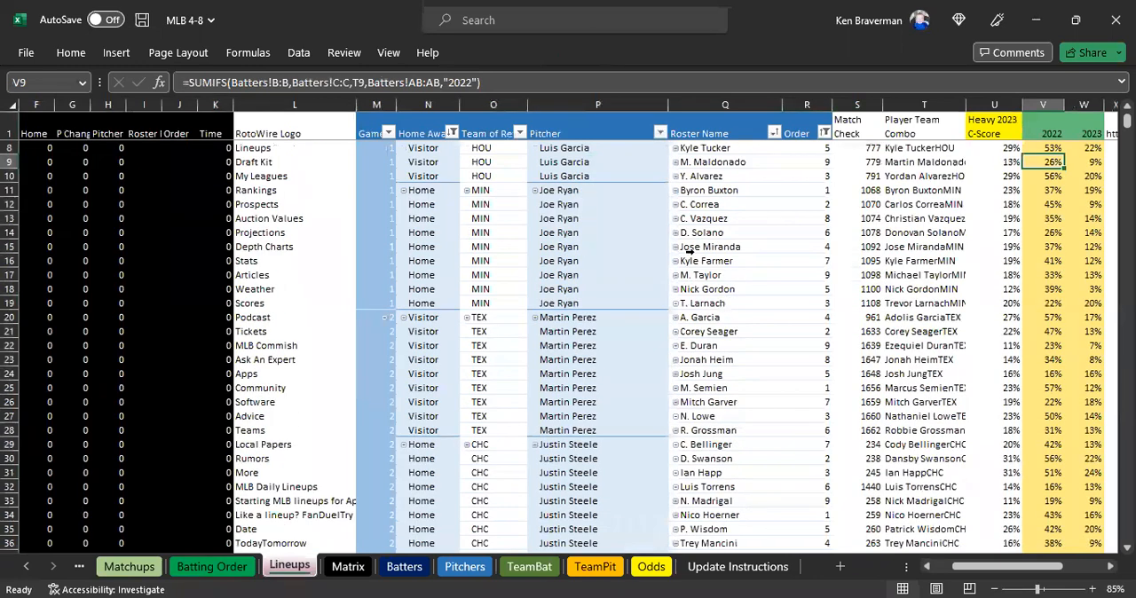
scroll(692, 247, "up", 2)
scroll(706, 246, "down", 1)
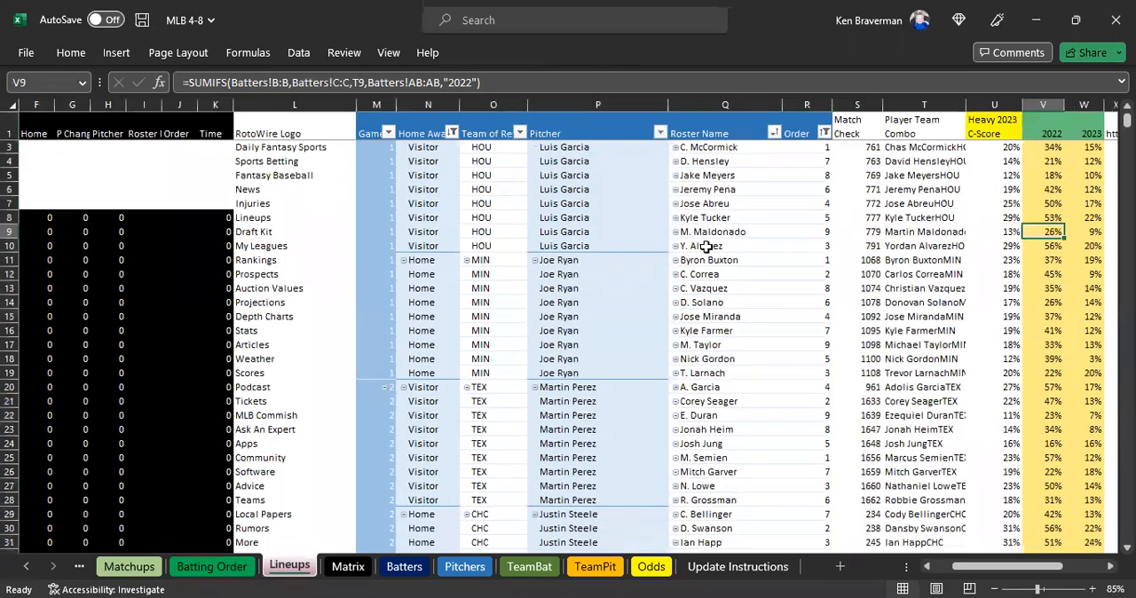
left_click_drag(921, 190, 1015, 362)
left_click_drag(852, 205, 964, 391)
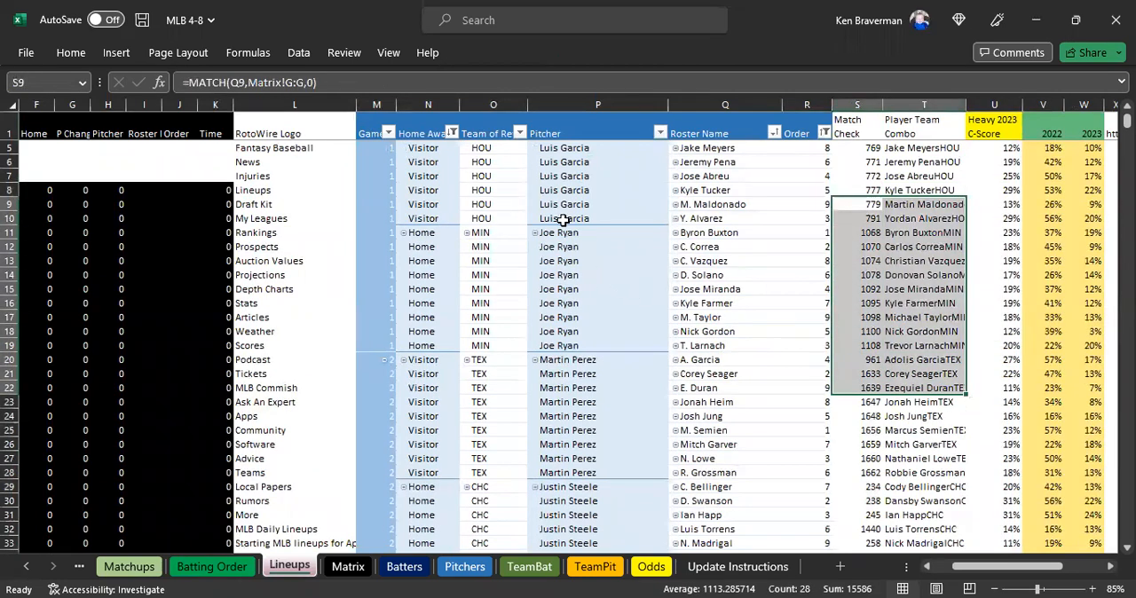
scroll(559, 218, "down", 1)
left_click(562, 104)
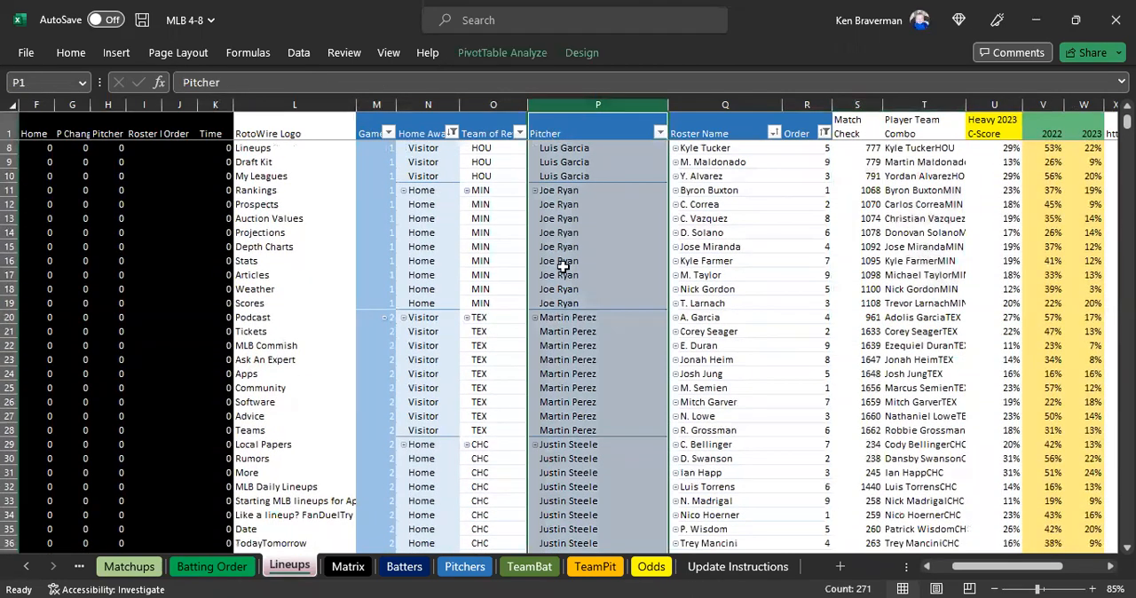
left_click(568, 317)
scroll(670, 324, "down", 3)
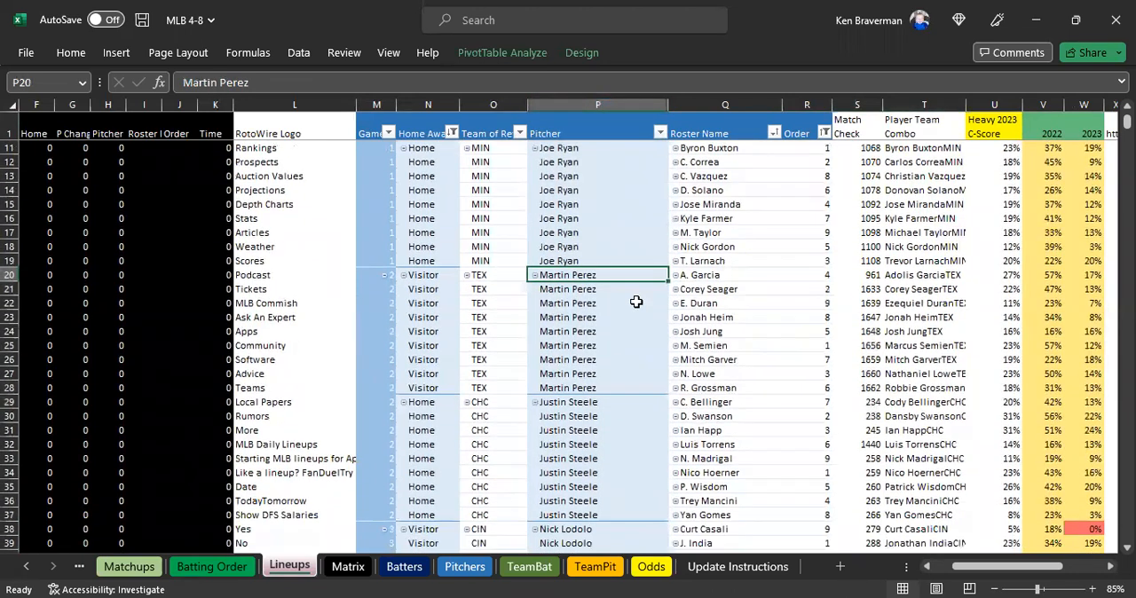
scroll(684, 245, "down", 5)
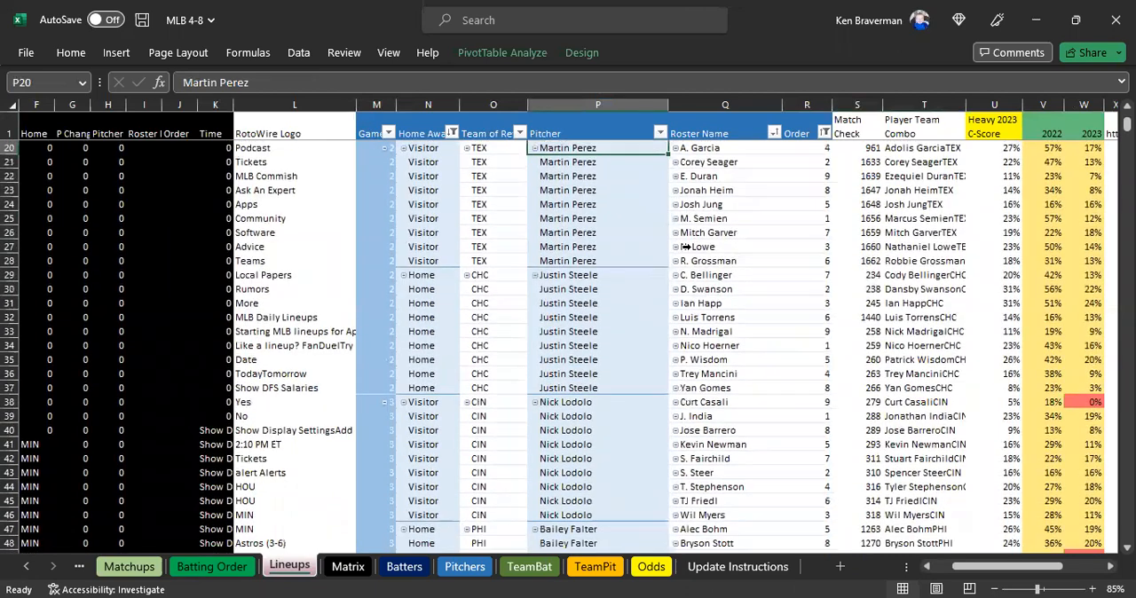
scroll(1070, 289, "down", 3)
Check the red-flagged cells W49 and V67 in the 2023 and 2022 columns and look for more flagged batters further down.
left_click(1099, 259)
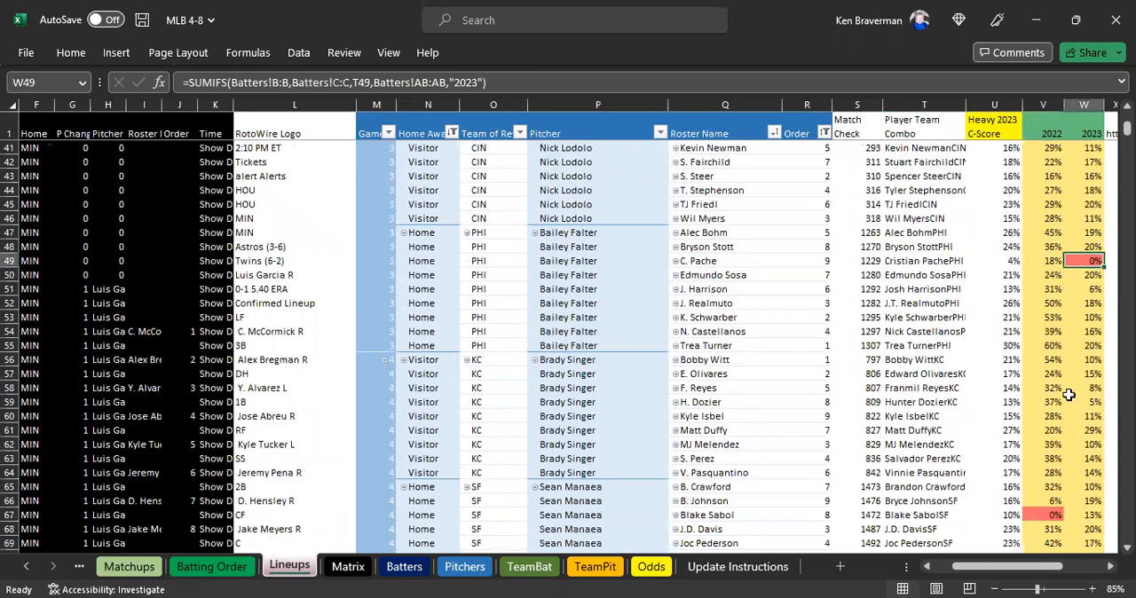
left_click(1045, 516)
left_click(1084, 261)
left_click(1040, 514)
left_click(1095, 259)
scroll(899, 354, "down", 1)
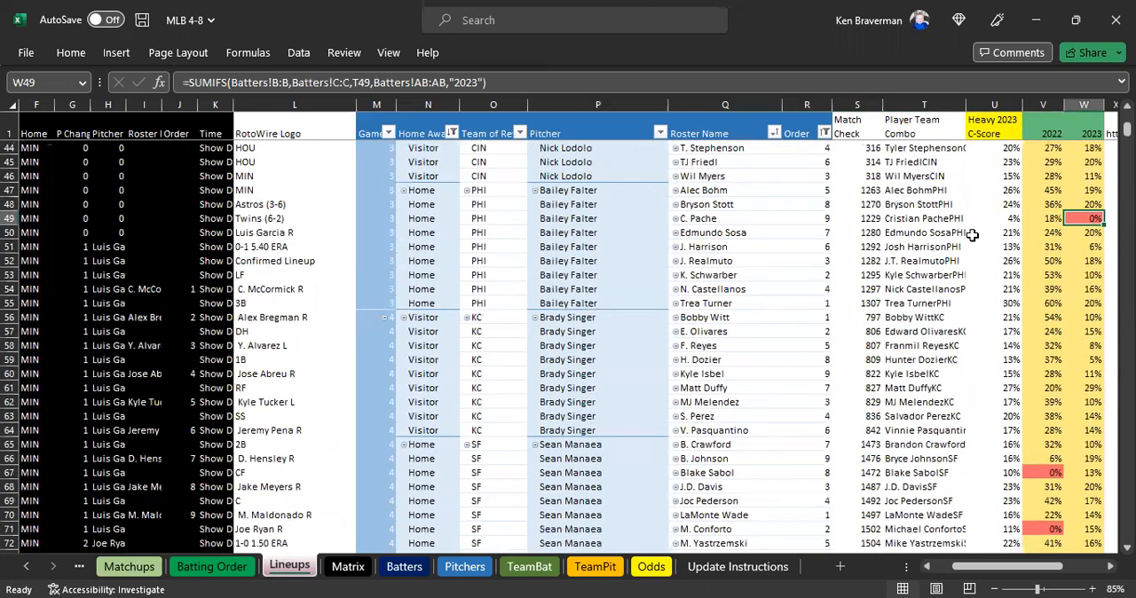
scroll(843, 276, "down", 4)
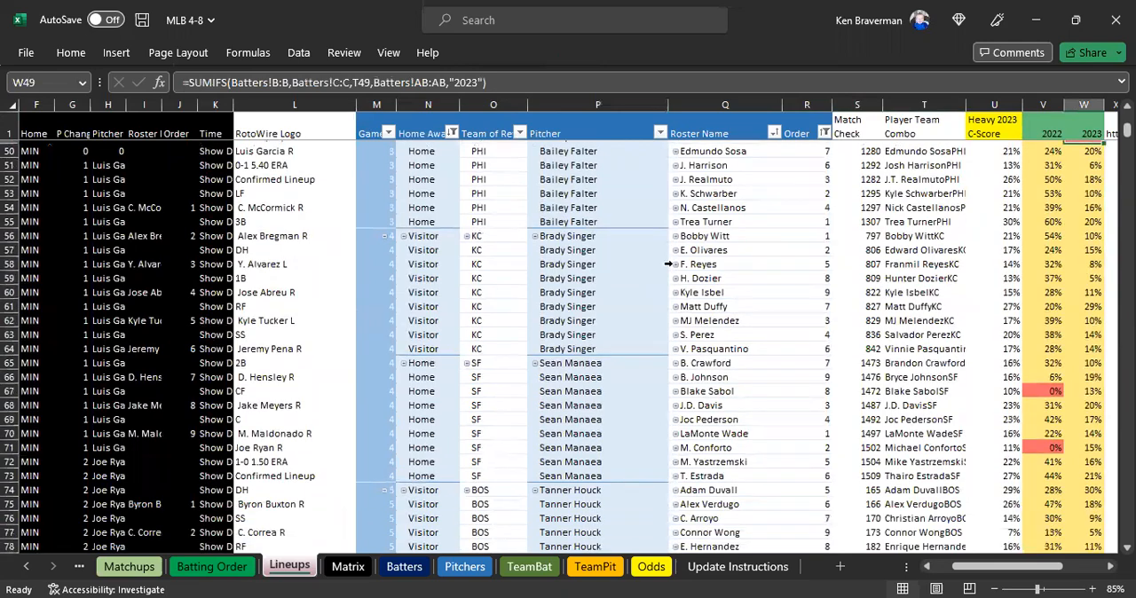
scroll(764, 287, "down", 8)
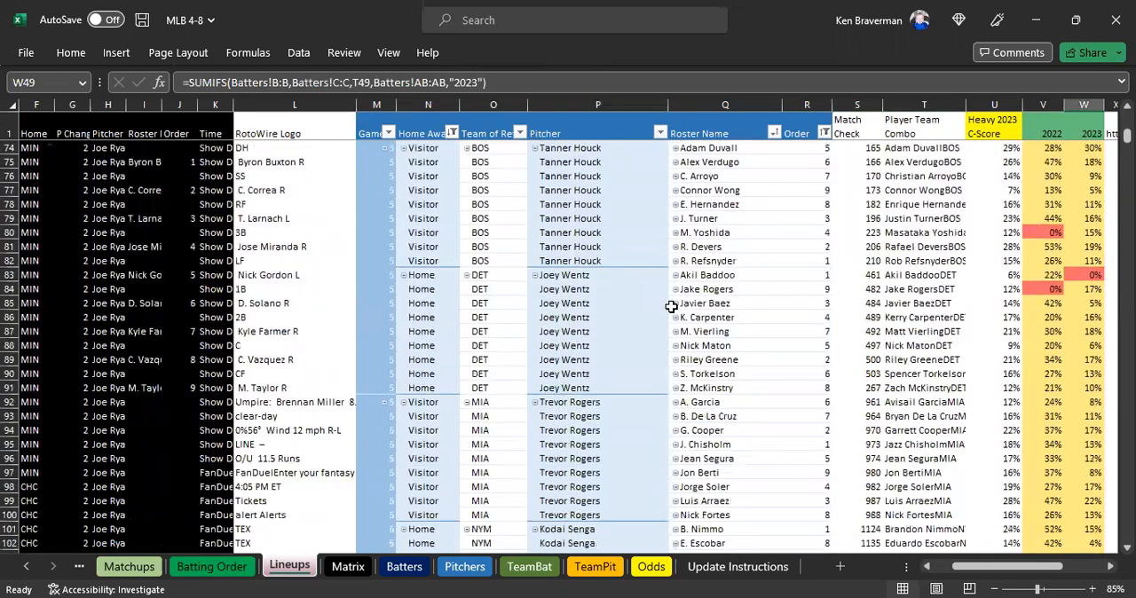
scroll(715, 304, "down", 7)
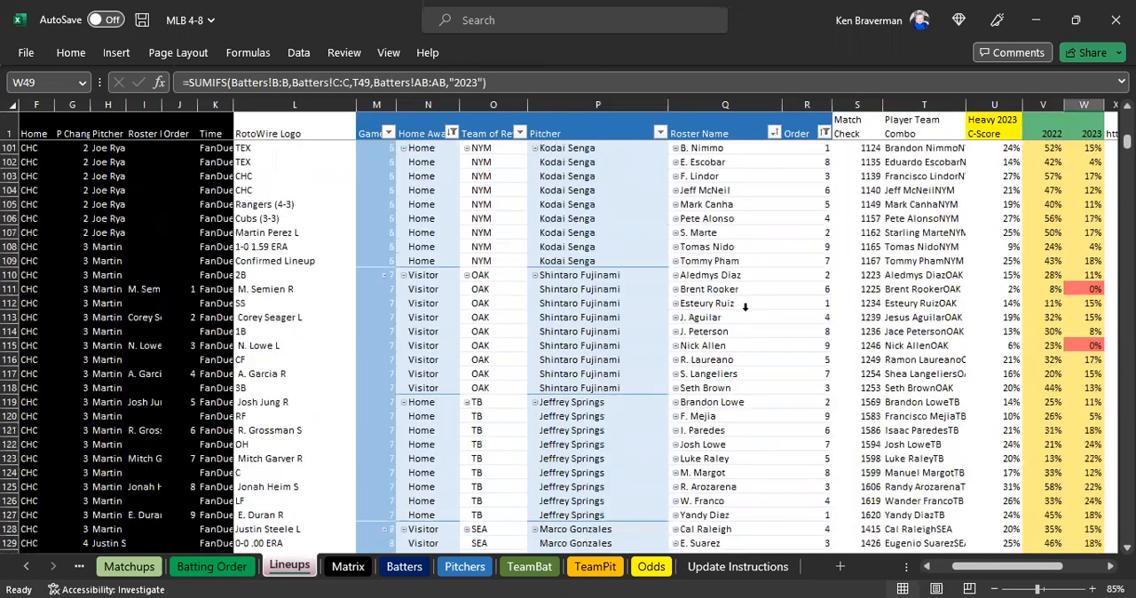
scroll(561, 275, "down", 2)
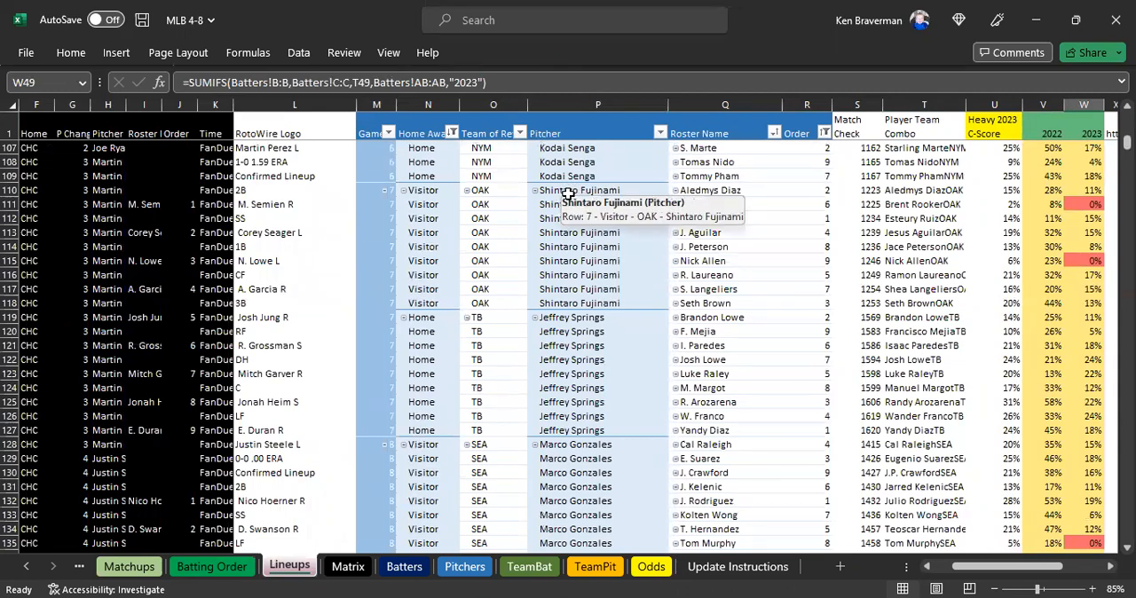
Shorten the OAK pitcher's name in cell P110 of the lineups pivot to S.Fujinami.
left_click(573, 190)
left_click_drag(228, 82, 189, 82)
type(".")
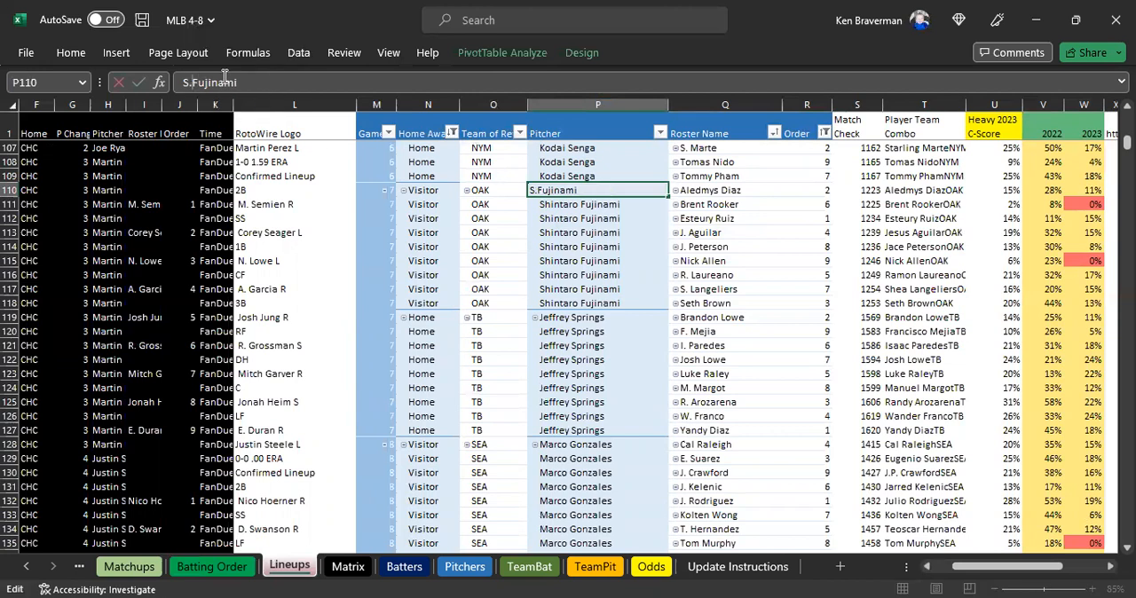
key("Return")
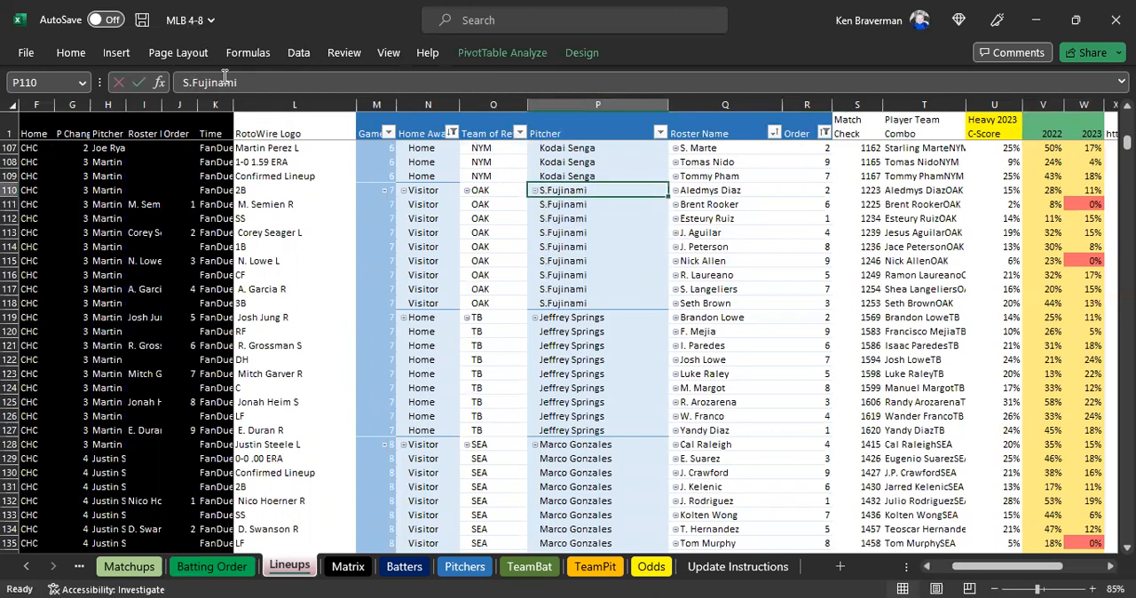
Restore the OAK pitcher's full name, Shintaro Fujinami, in cell P110.
left_click(193, 82)
key("BackSpace")
type("hintaro")
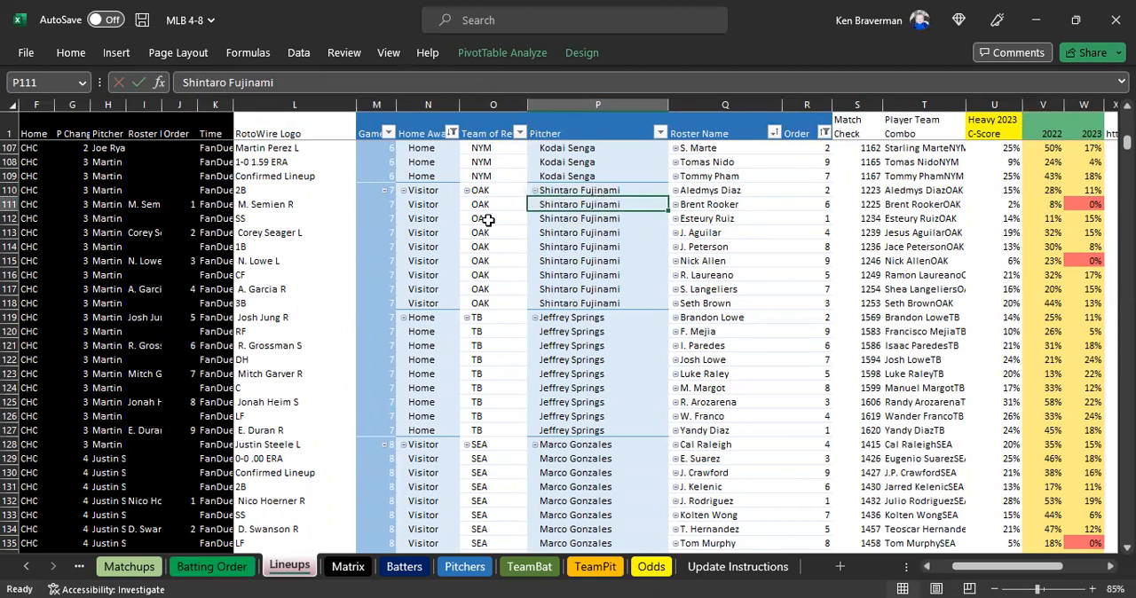
Review the remaining lineup rows down to the last game for Match Check errors and red-flagged 2022 and 2023 values.
scroll(819, 248, "down", 4)
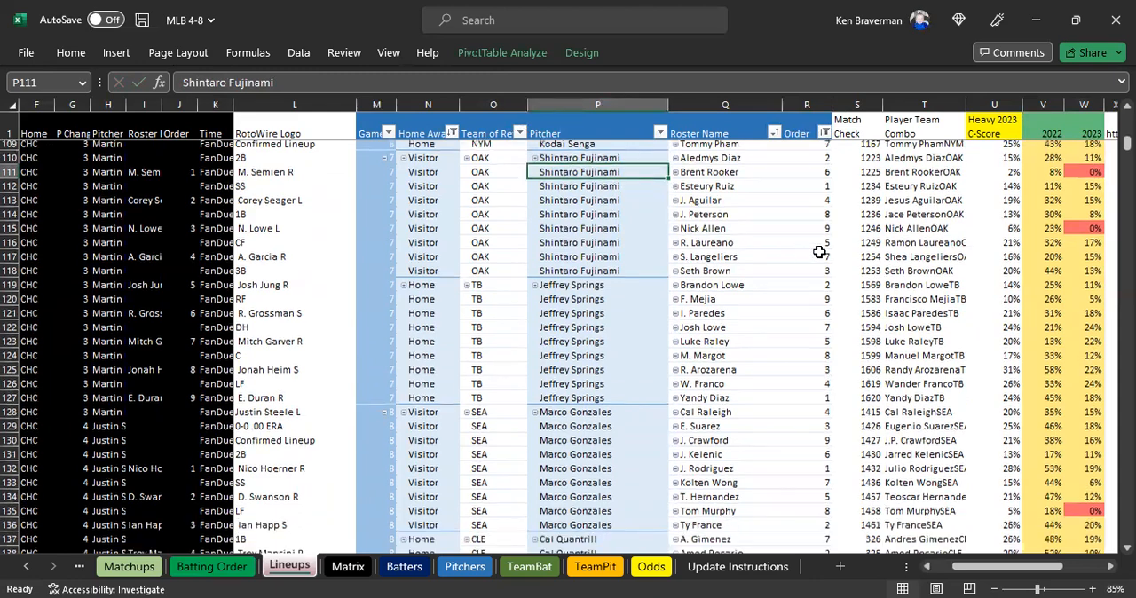
scroll(990, 286, "down", 8)
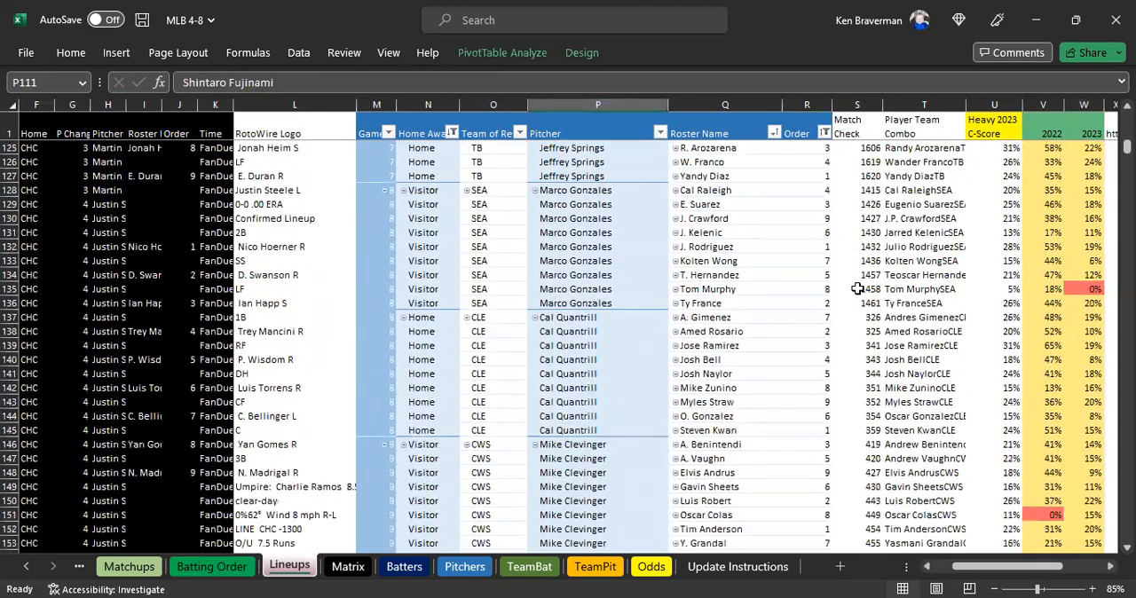
scroll(923, 286, "down", 6)
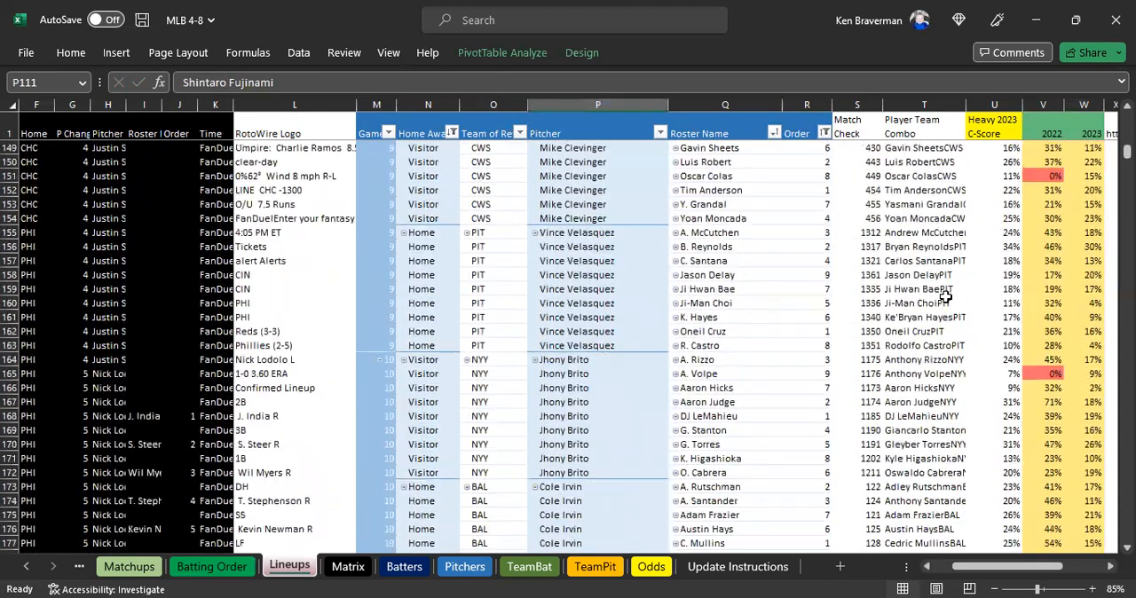
scroll(937, 304, "down", 12)
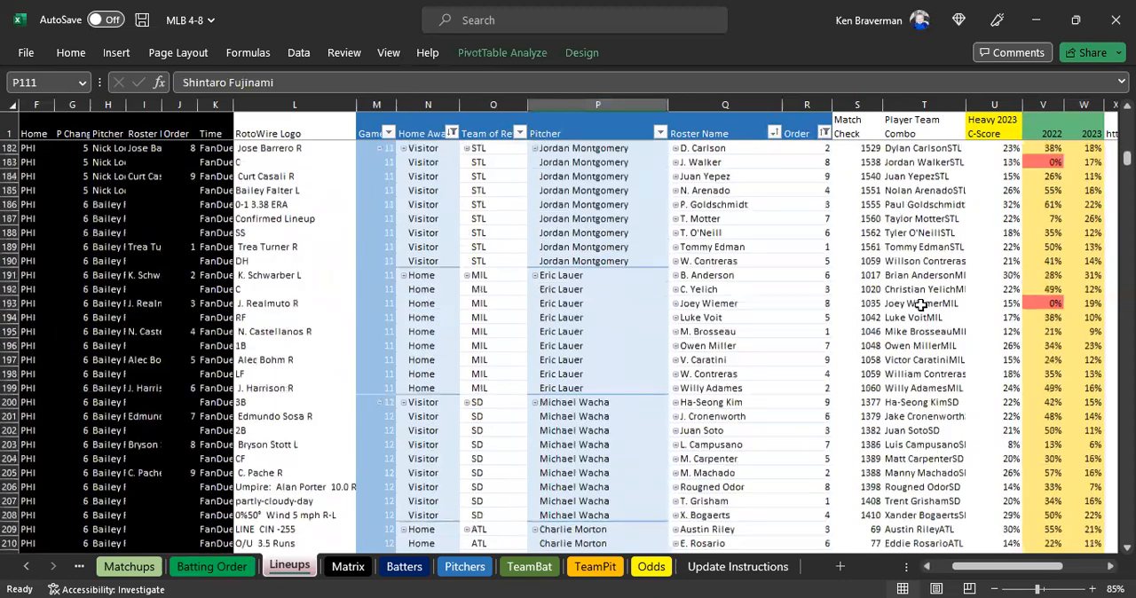
scroll(916, 306, "down", 9)
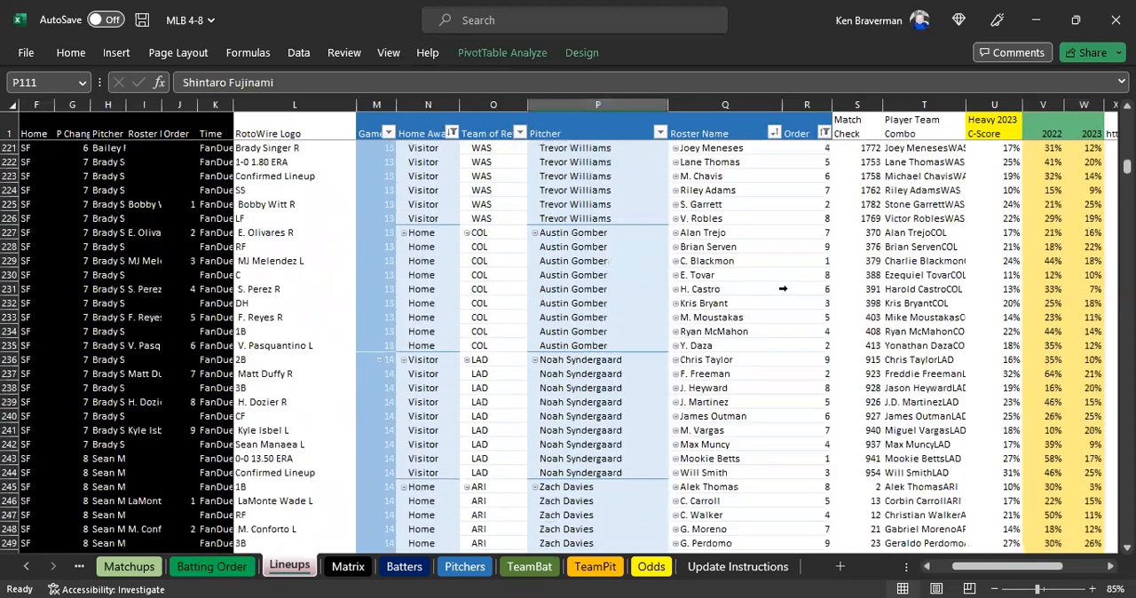
scroll(824, 292, "down", 9)
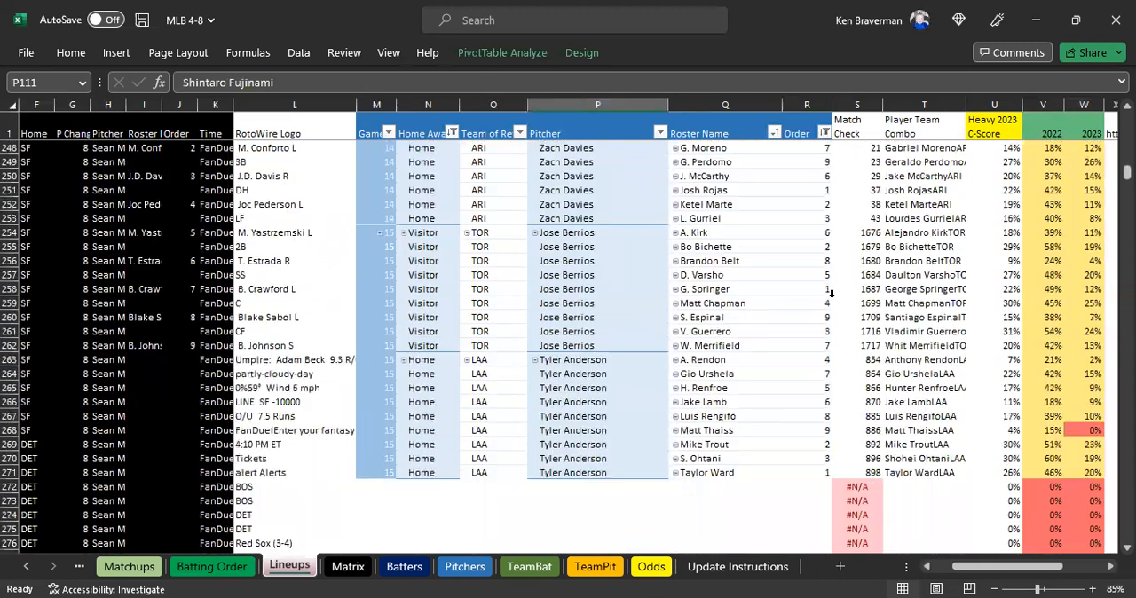
scroll(944, 440, "up", 18)
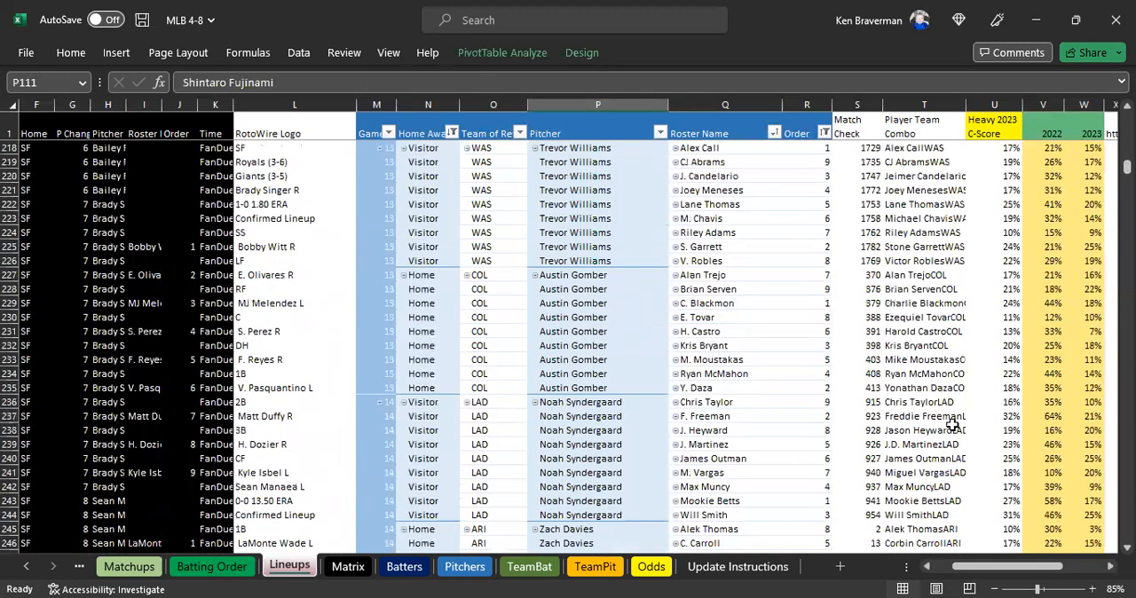
scroll(951, 425, "up", 2)
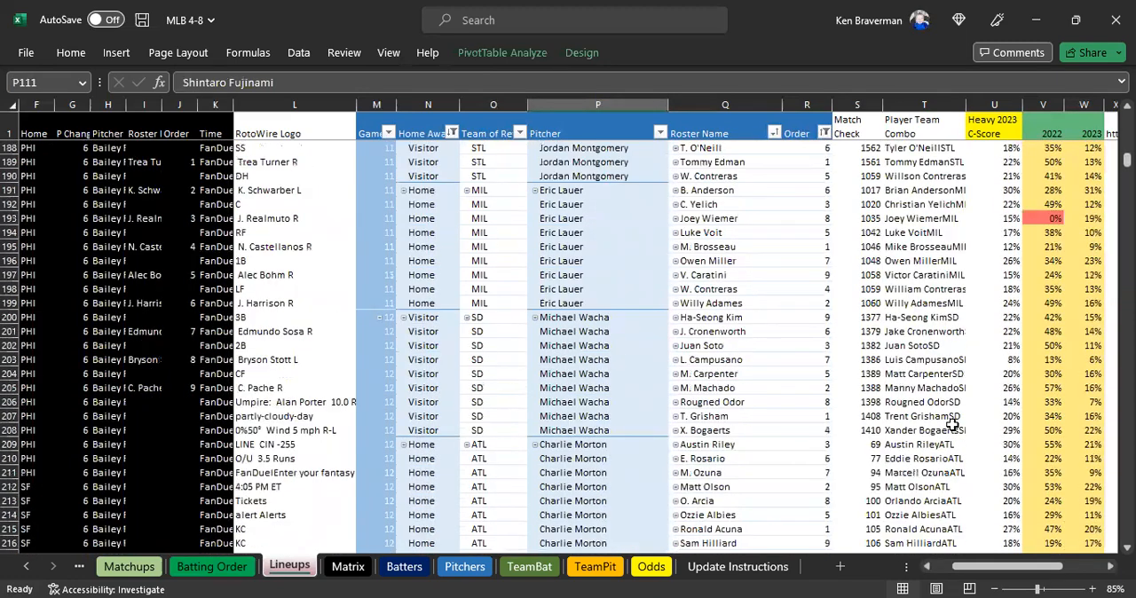
scroll(719, 364, "up", 20)
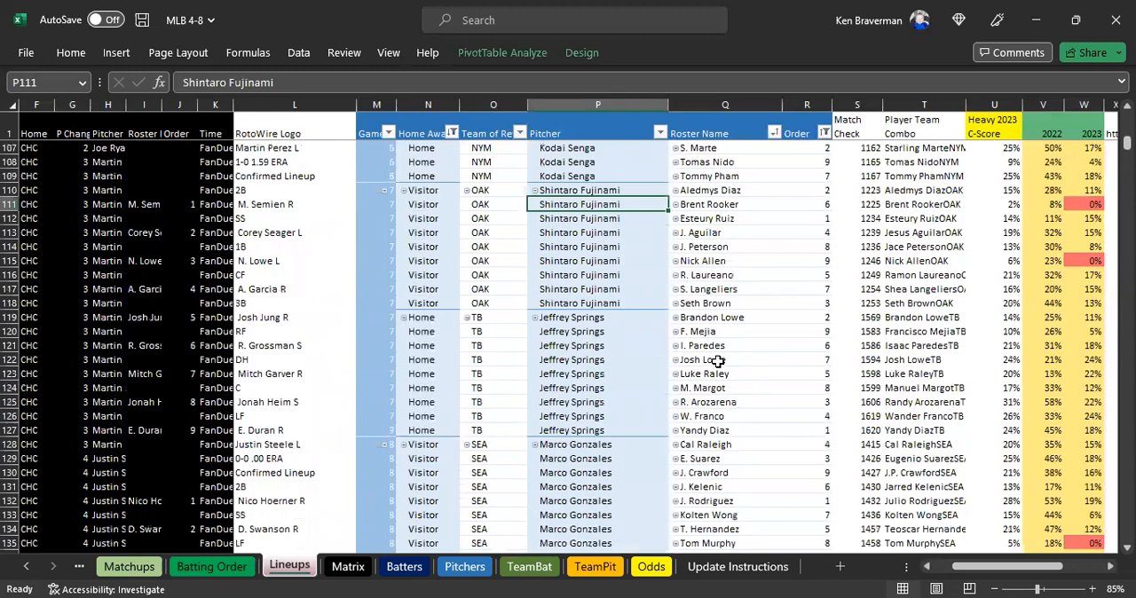
scroll(714, 359, "up", 20)
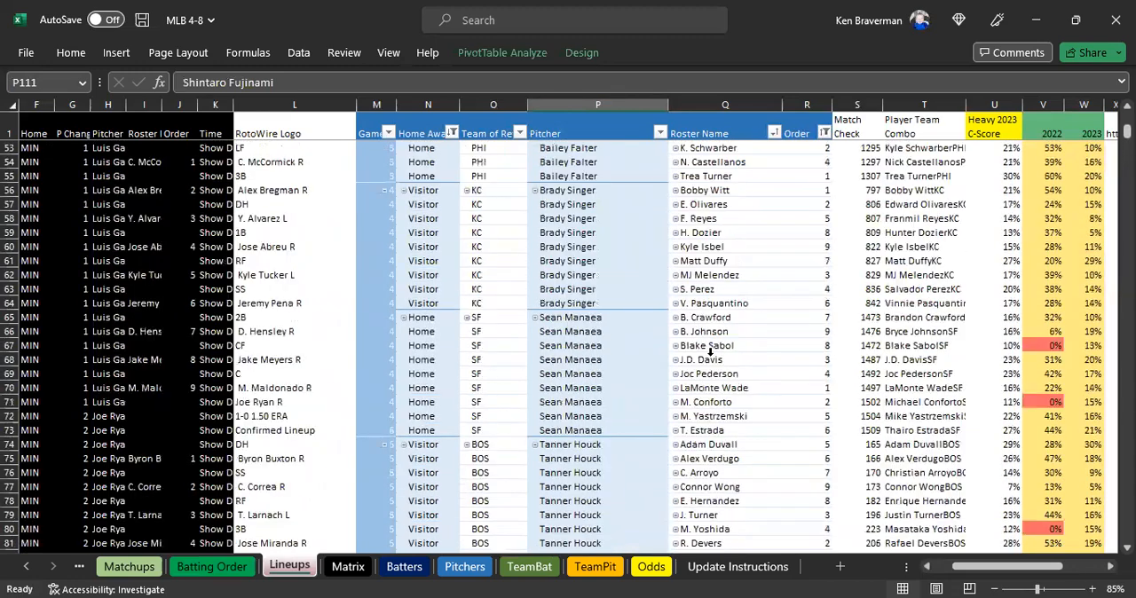
scroll(704, 349, "up", 12)
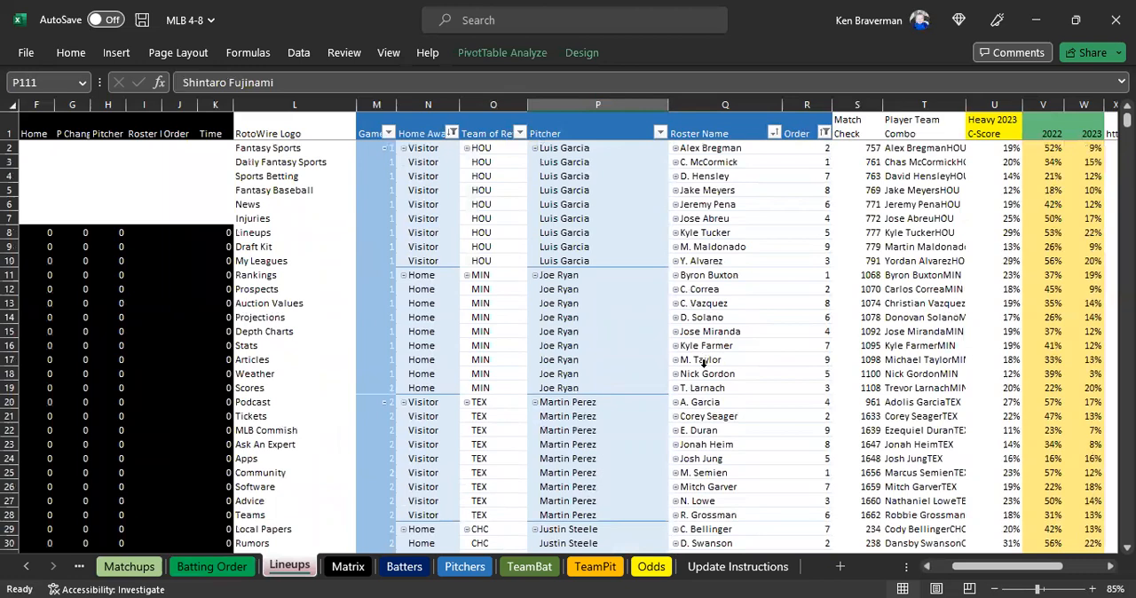
Mark steps 7 and 8, Import Lineups and Review Lineups Sheet, as done with yellow fill on the Update Instructions sheet.
left_click(664, 566)
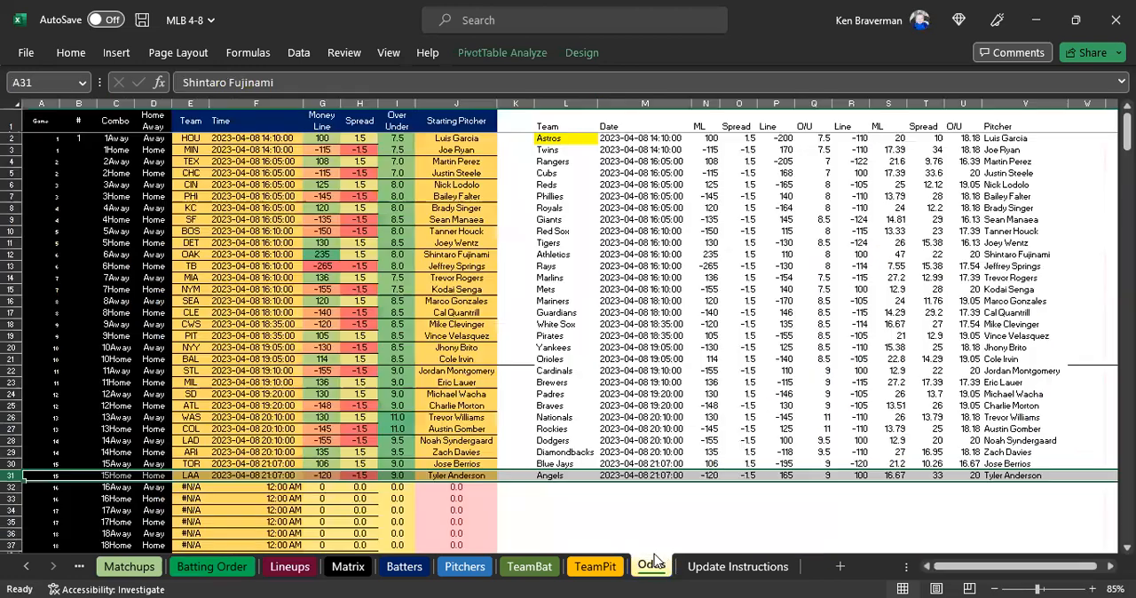
left_click(724, 567)
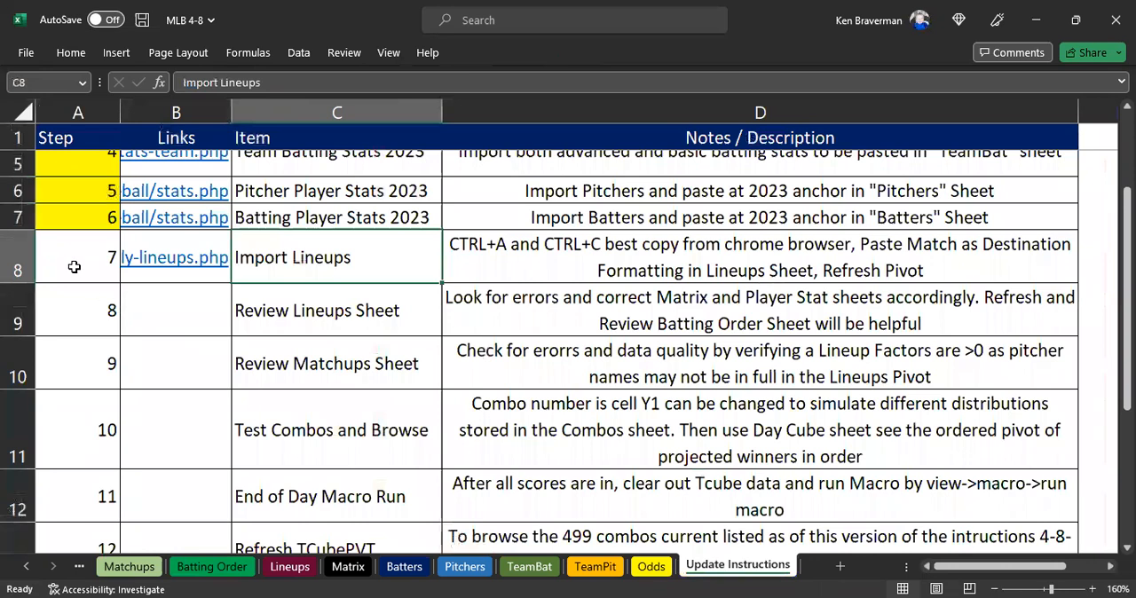
left_click(75, 263)
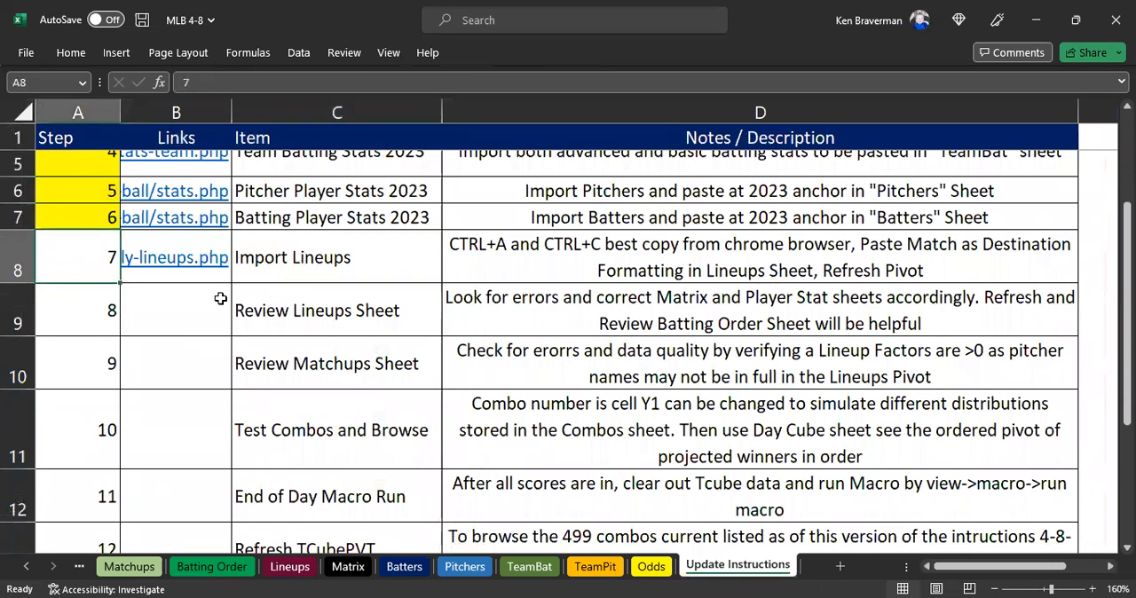
key("shift+Down")
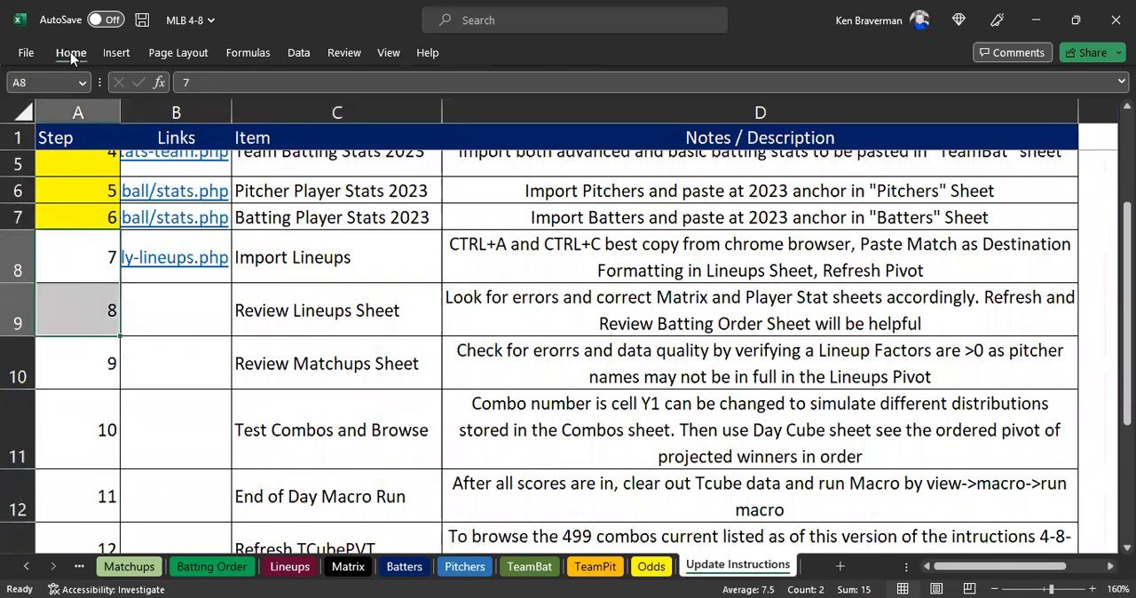
left_click(273, 111)
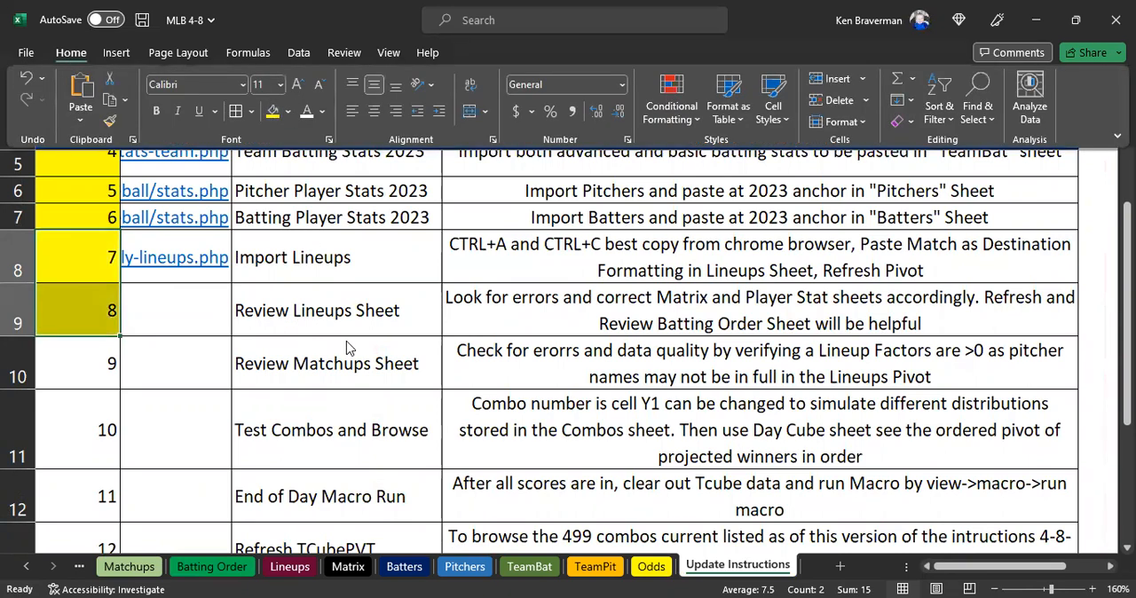
Read the step 9 entry, Review Matchups Sheet, and its notes on checking Lineup Factors in the update instructions.
left_click_drag(362, 364, 490, 362)
left_click_drag(84, 359, 349, 363)
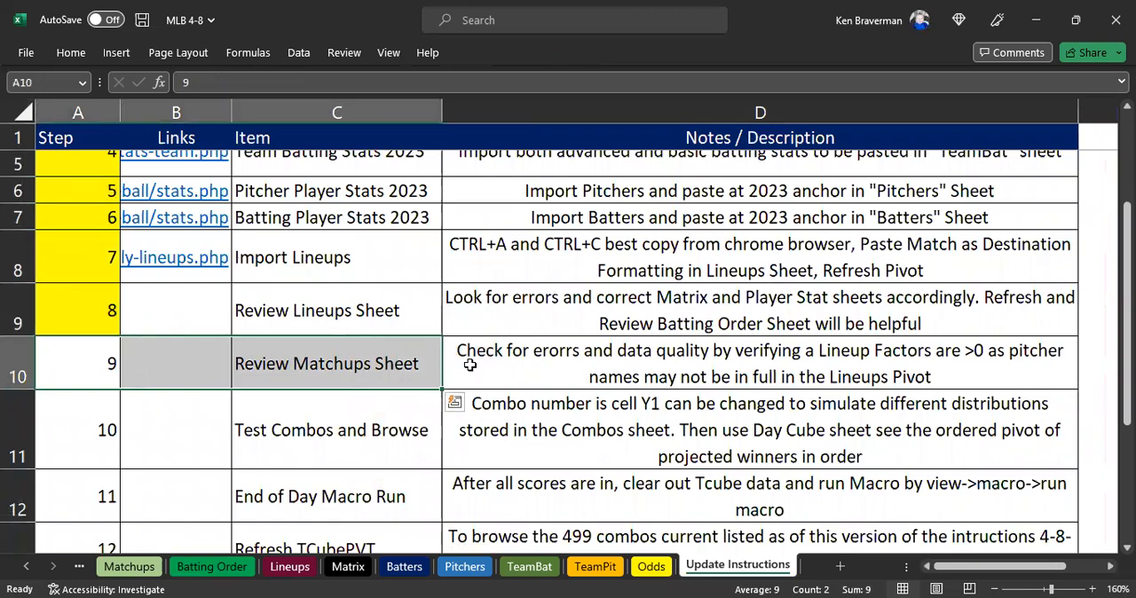
scroll(421, 323, "up", 2)
scroll(385, 429, "down", 1)
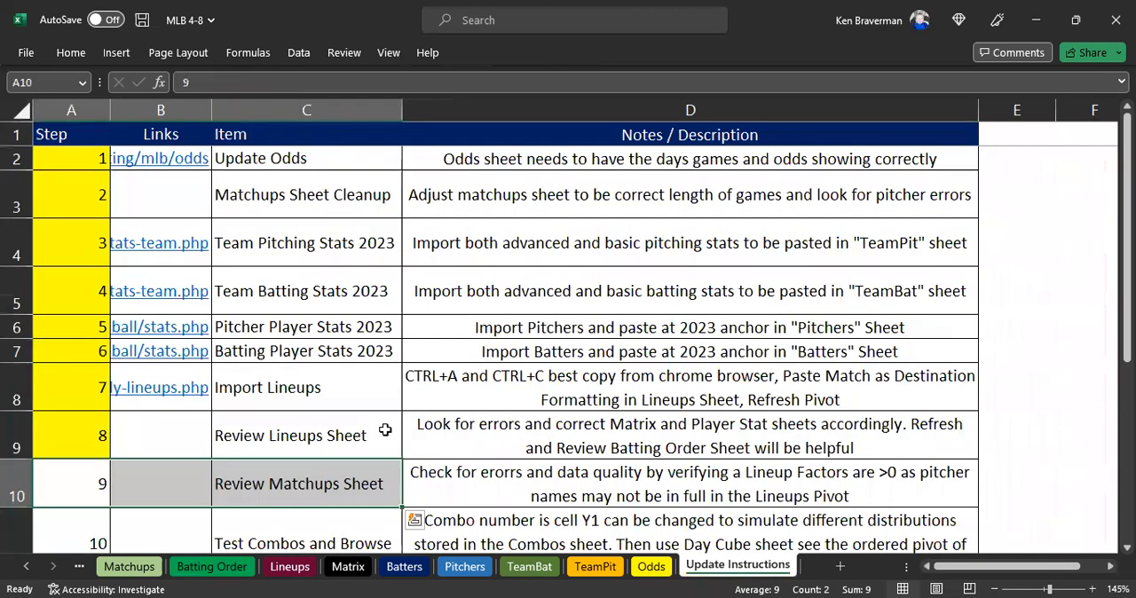
scroll(391, 422, "down", 2)
Review the Matchups sheet for errors, checking the Starter cells from L13 down to L23 for pitchers with missing stats.
left_click(143, 571)
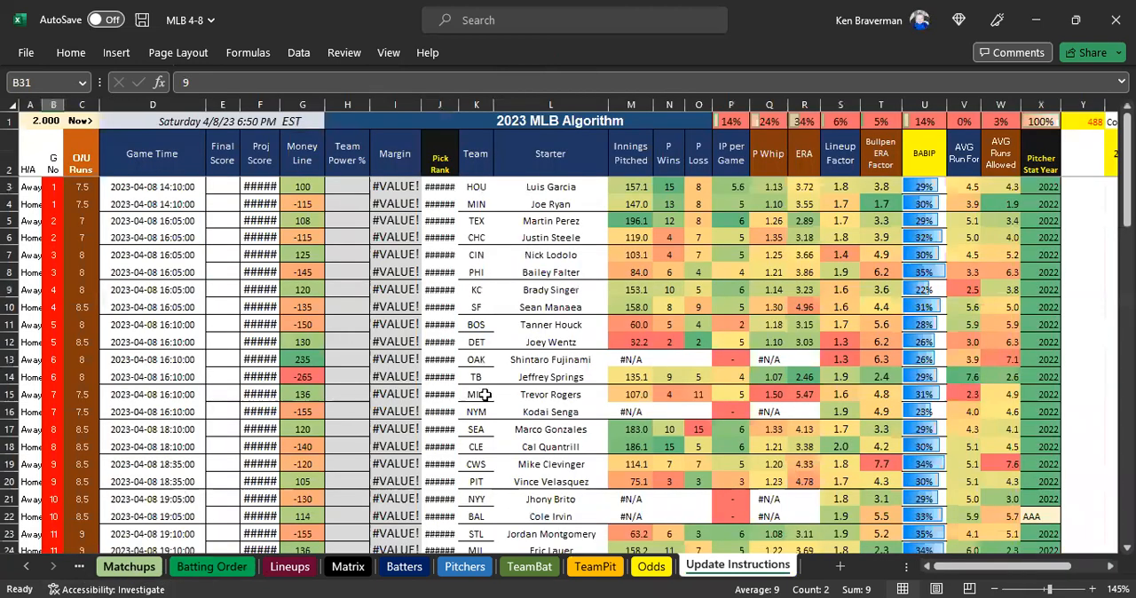
scroll(649, 330, "down", 1)
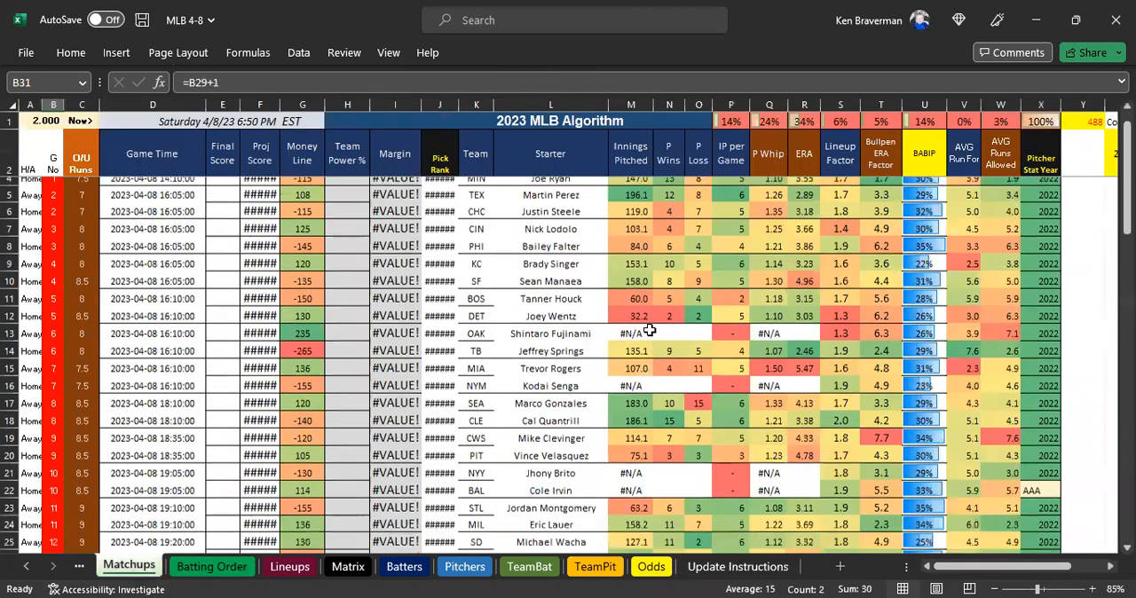
scroll(649, 330, "down", 3)
scroll(577, 337, "up", 2)
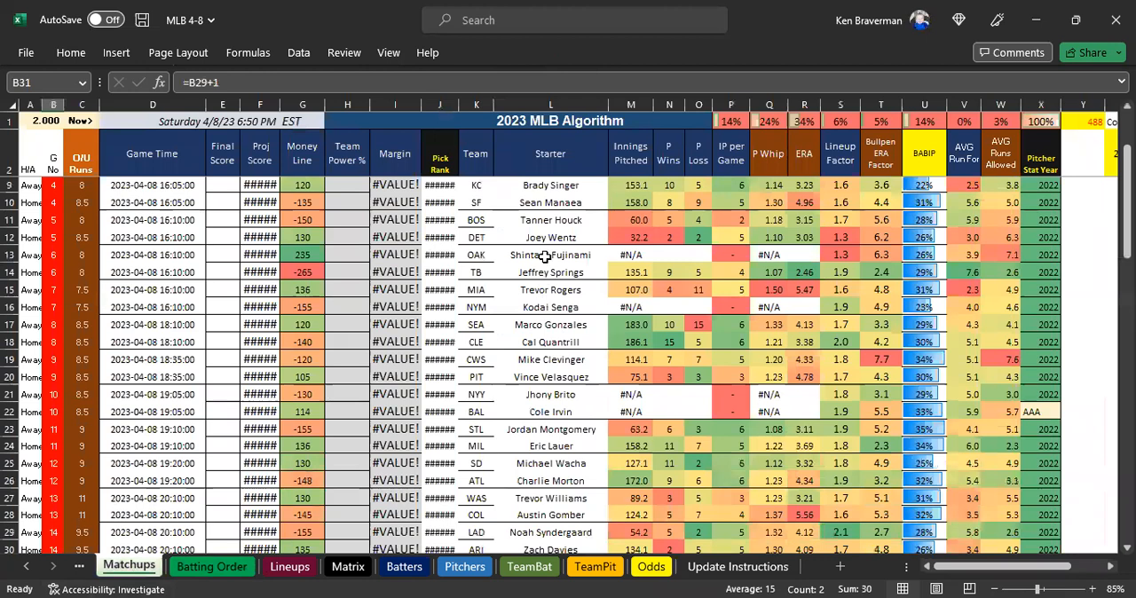
left_click(543, 258)
key("Down")
key("Down")
key("Down")
key("Down")
key("Down")
key("Down")
key("Down")
key("Down")
key("Down")
key("Down")
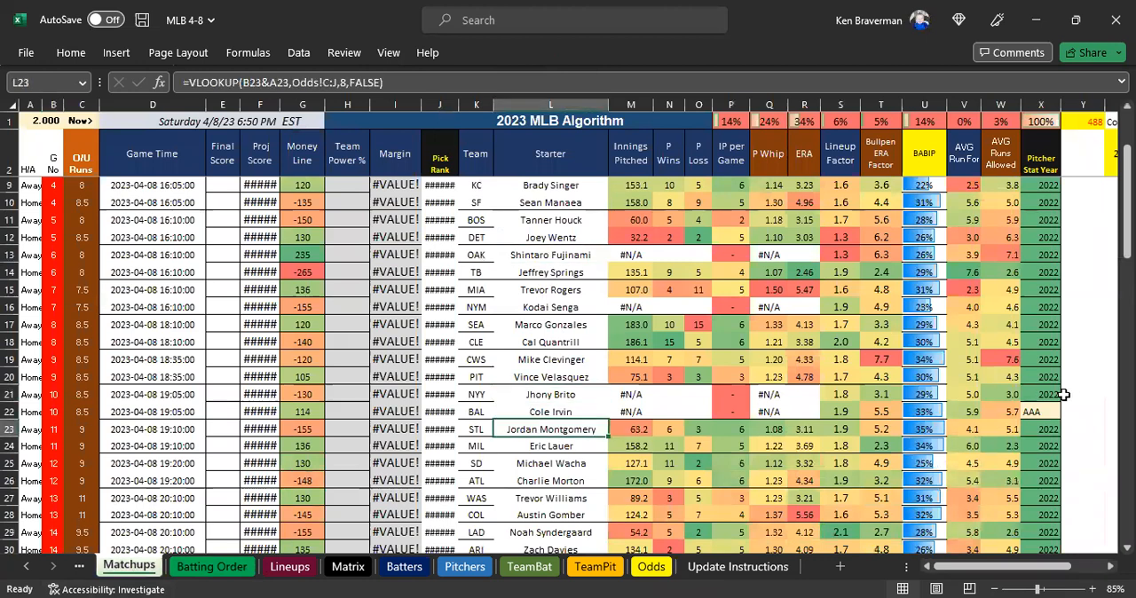
Fill the Pitcher Stat Year column with 2022 from X3 down through Cole Irvin's row, X22.
left_click_drag(1062, 394, 1052, 430)
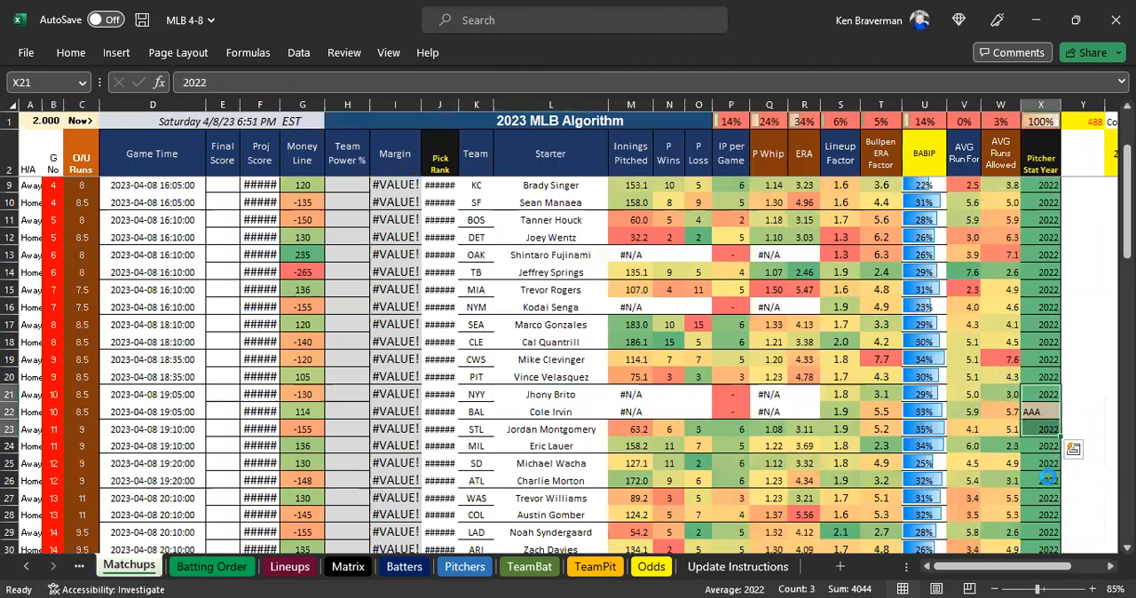
left_click(1047, 480)
scroll(1040, 282, "up", 2)
left_click_drag(1050, 179, 1043, 512)
scroll(1040, 353, "up", 1)
left_click(1039, 159)
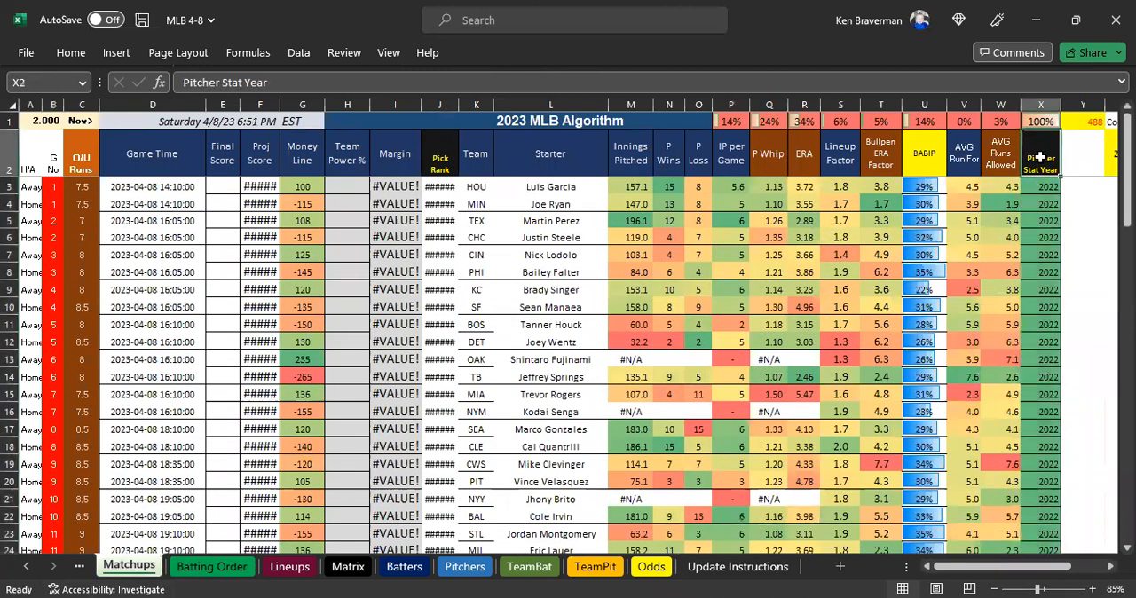
left_click_drag(224, 184, 220, 406)
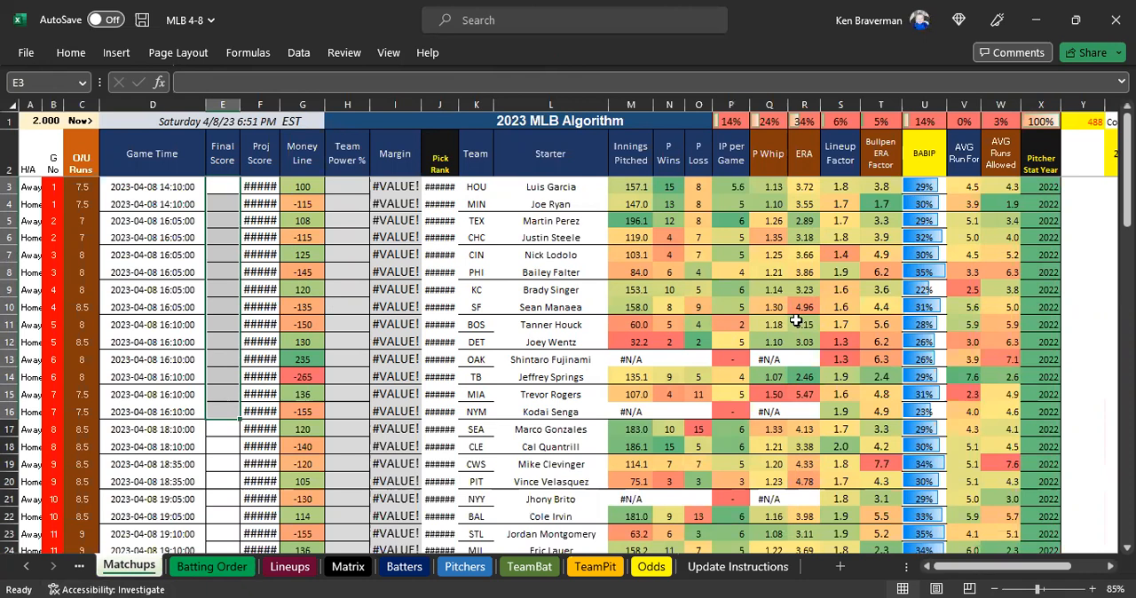
Set Shintaro Fujinami's Pitcher Stat Year in X13 to 2023 and check his ERA formula in R13.
left_click(556, 359)
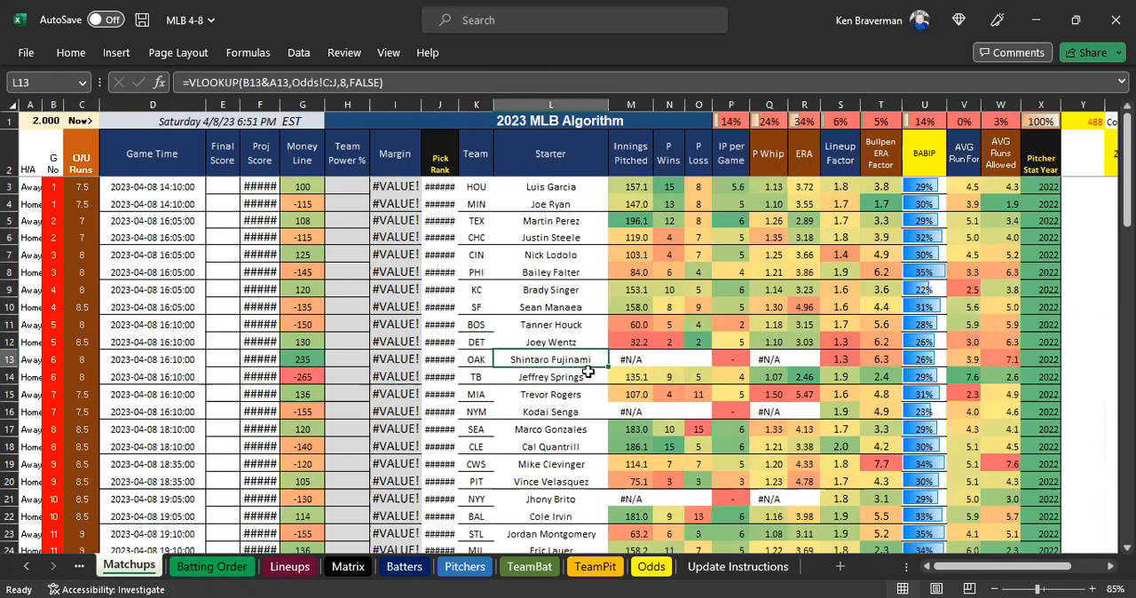
left_click(1035, 359)
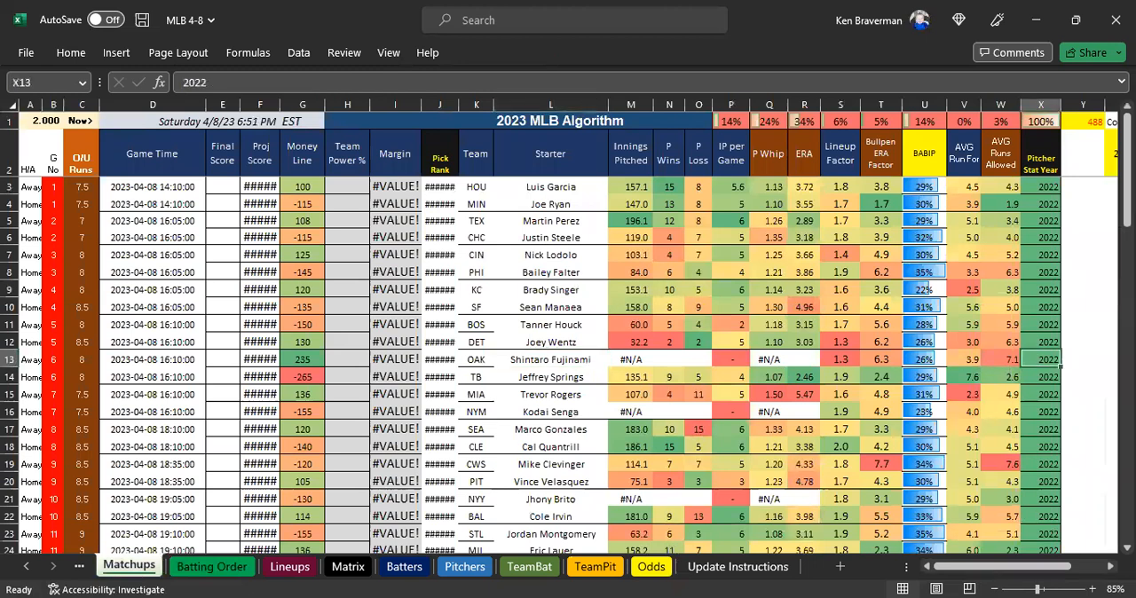
type("2023")
key("Return")
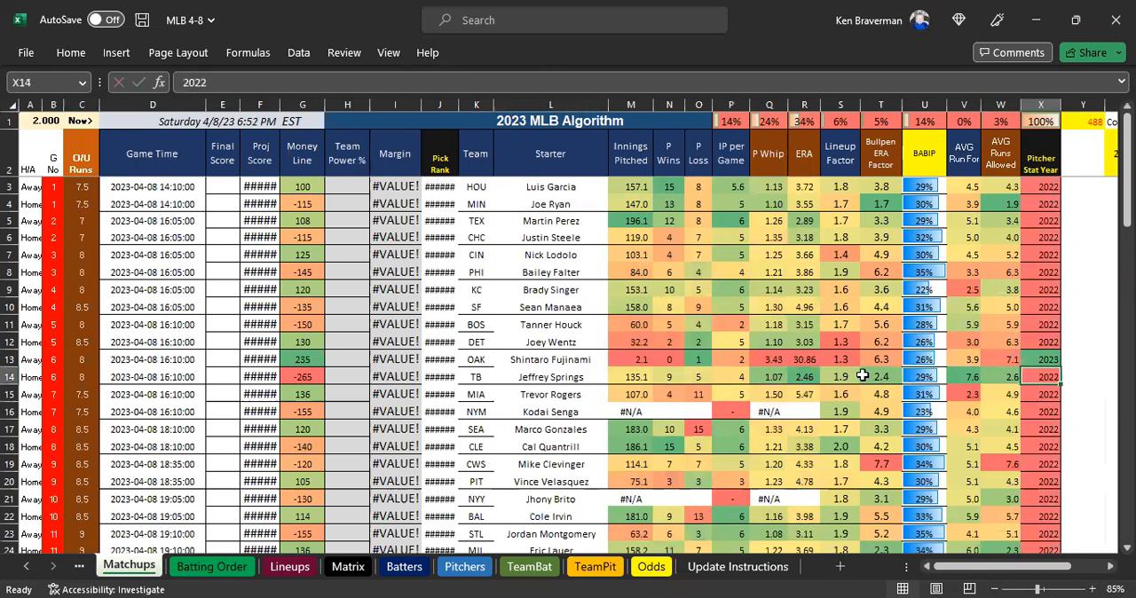
left_click(806, 360)
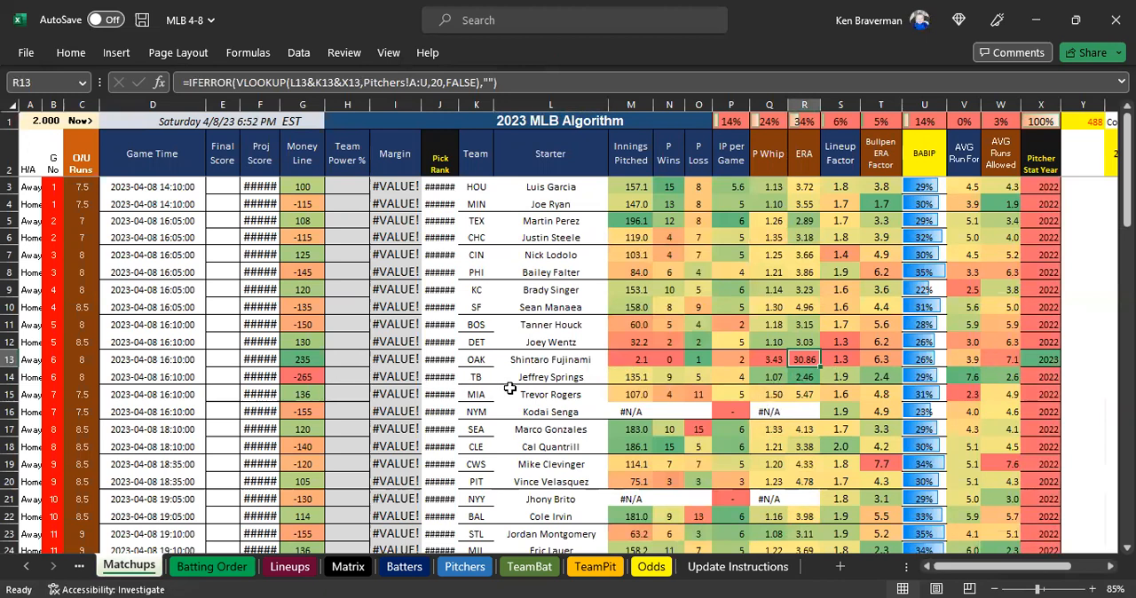
Switch Shintaro Fujinami's Pitcher Stat Year in X13 to 2022 for comparison and set it back to 2023.
scroll(661, 293, "down", 2)
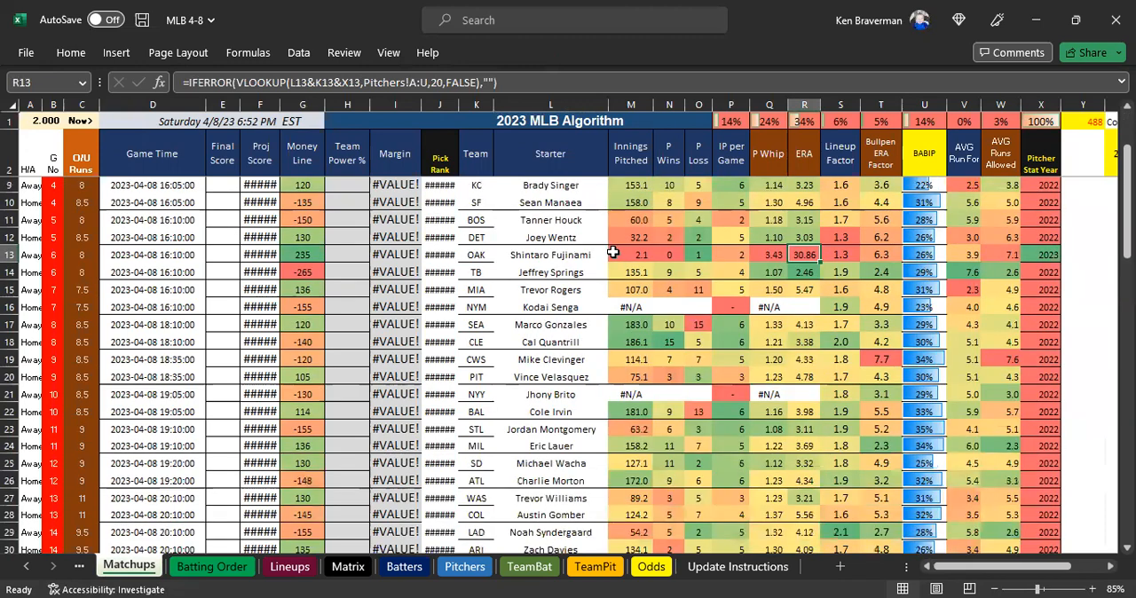
left_click_drag(612, 255, 839, 253)
left_click(1043, 255)
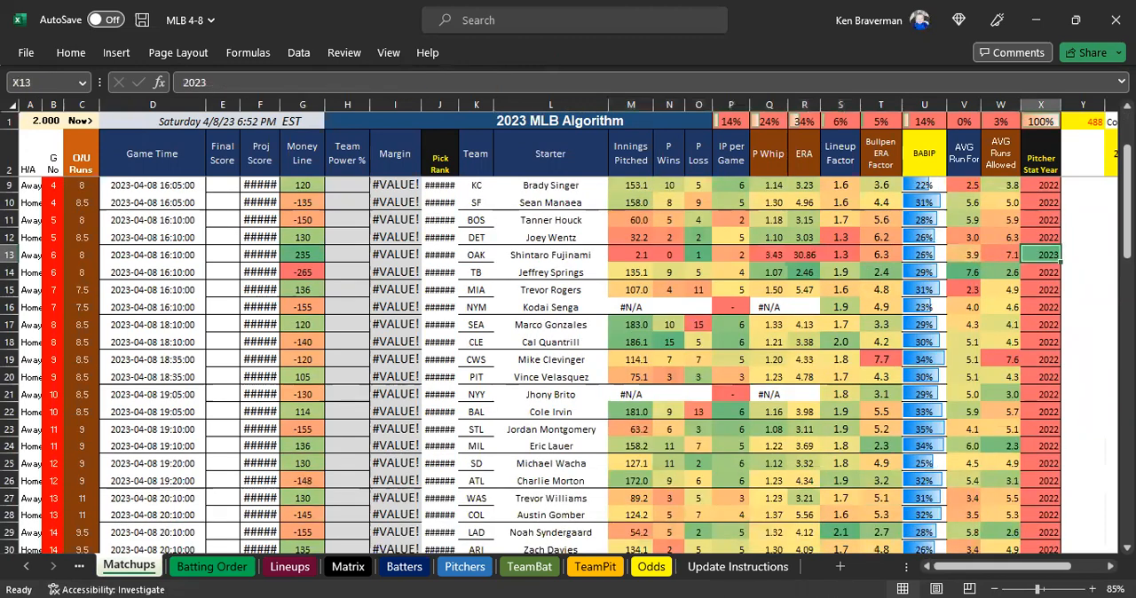
type("2022")
key("Return")
key("Up")
type("2023")
key("Return")
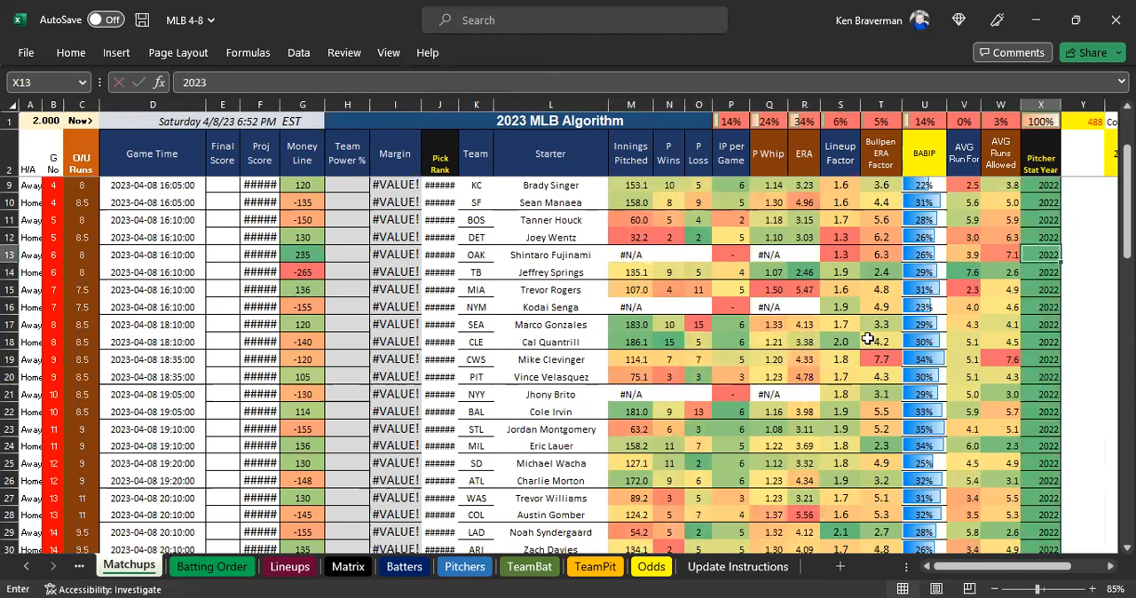
key("Up")
Look up Shintaro Fujinami in the Pitchers sheet and read his projection row 923 across from Player to Year.
left_click(539, 257)
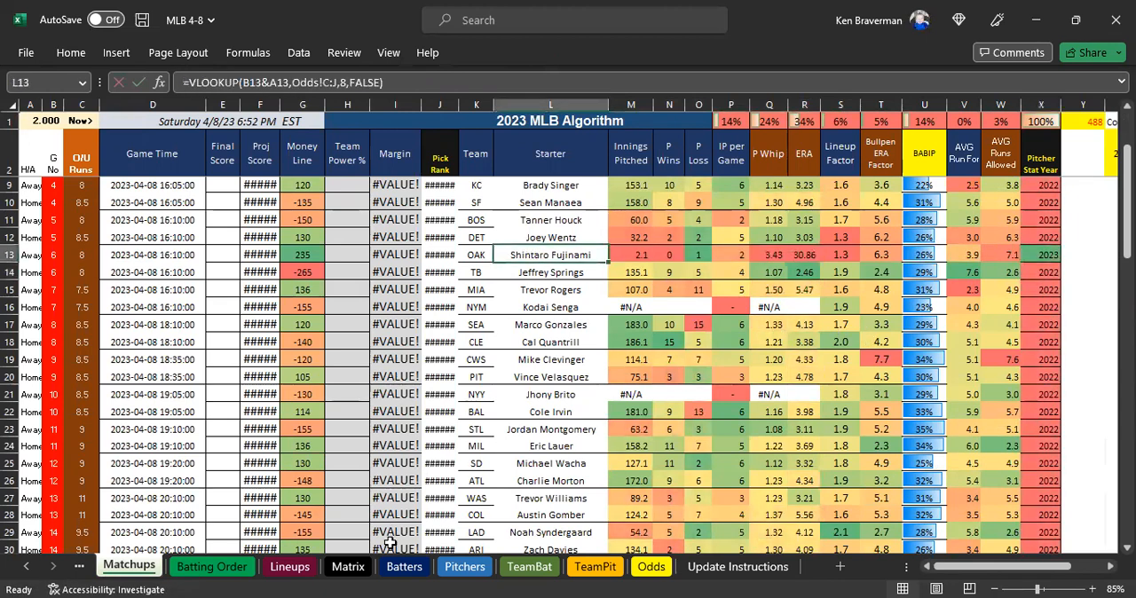
left_click(464, 567)
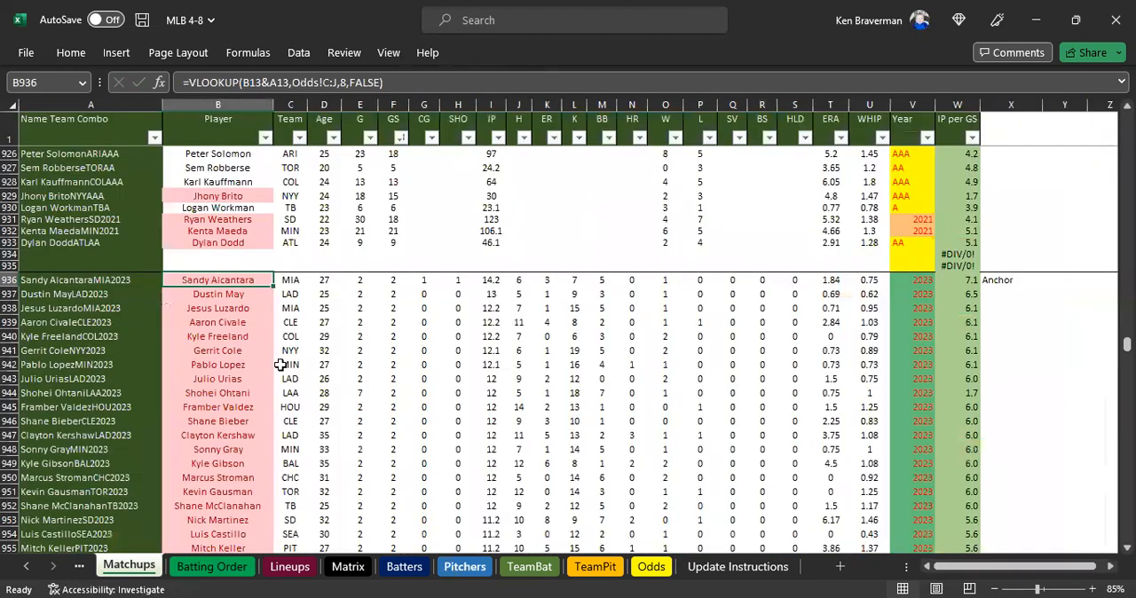
scroll(279, 365, "up", 2)
left_click(393, 437)
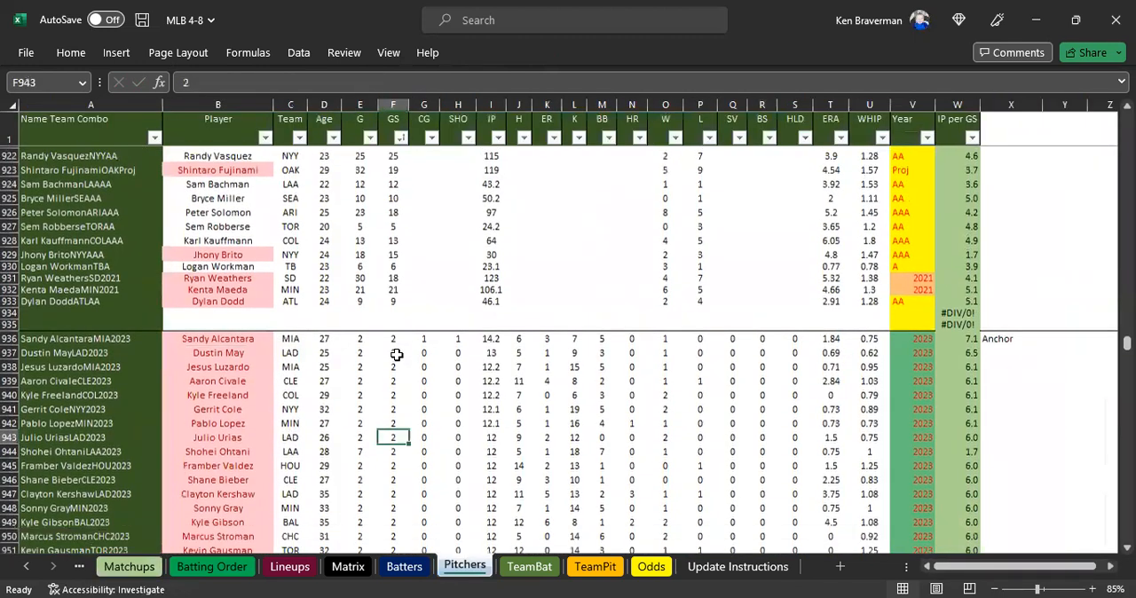
left_click(870, 212)
scroll(262, 335, "up", 2)
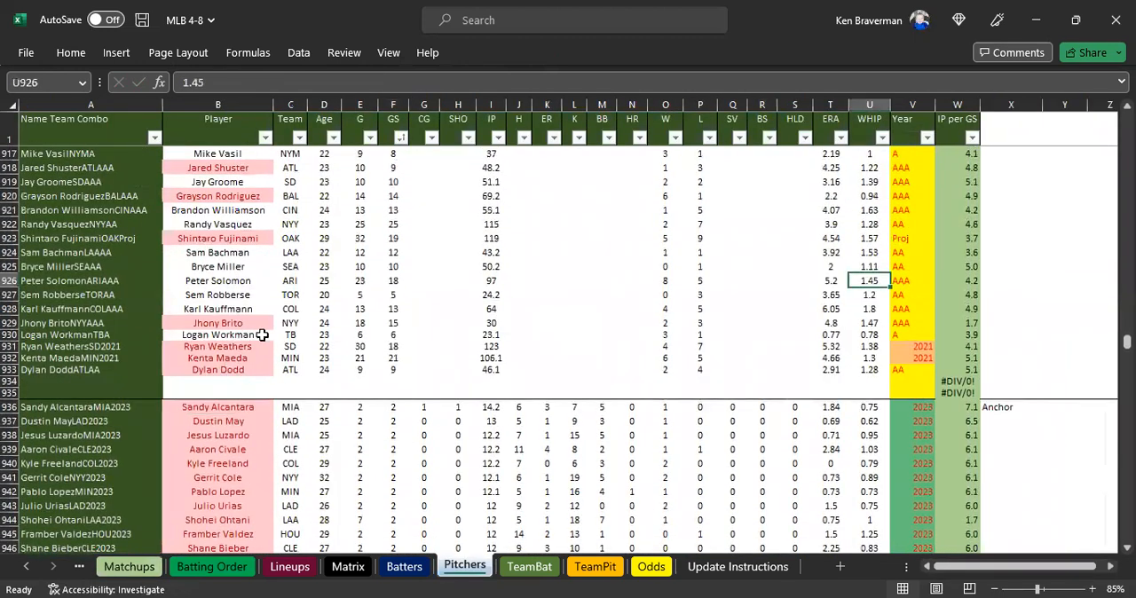
scroll(262, 334, "up", 2)
left_click_drag(248, 281, 922, 281)
left_click(921, 280)
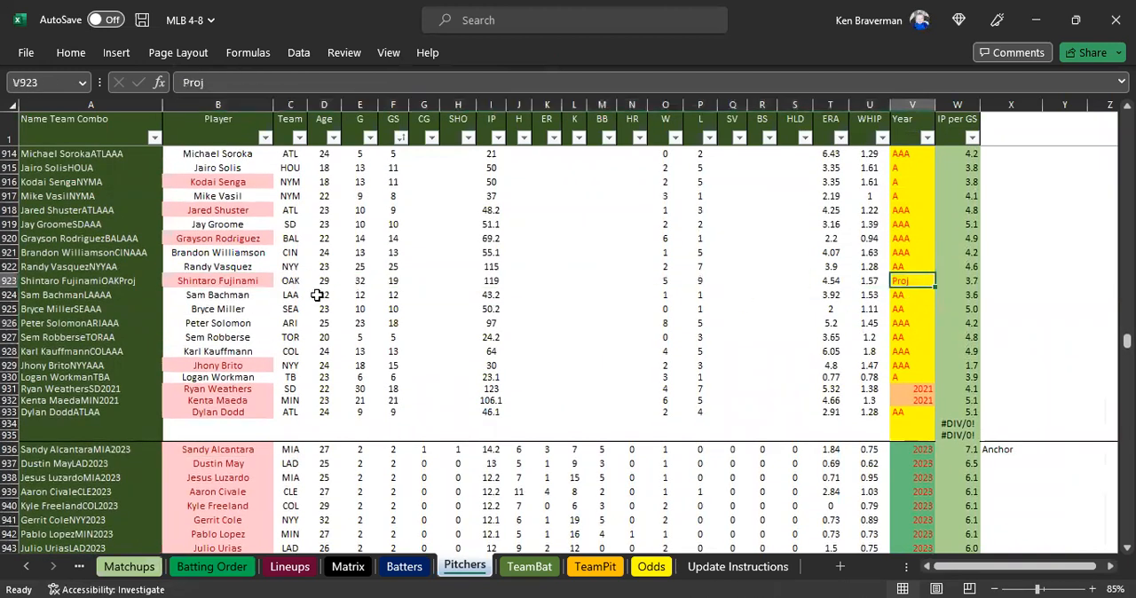
left_click_drag(253, 281, 838, 289)
left_click(831, 281)
left_click(900, 282)
scroll(256, 232, "down", 2)
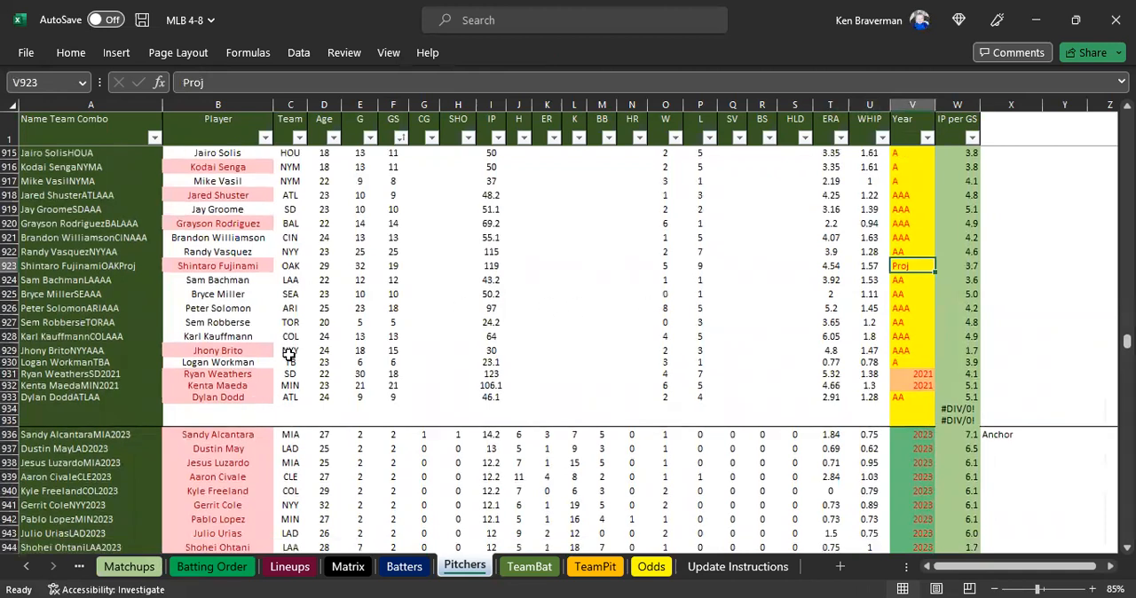
Copy starter Kodai Senga's name from L16 in Matchups and find his entries in the Pitchers sheet.
left_click(145, 565)
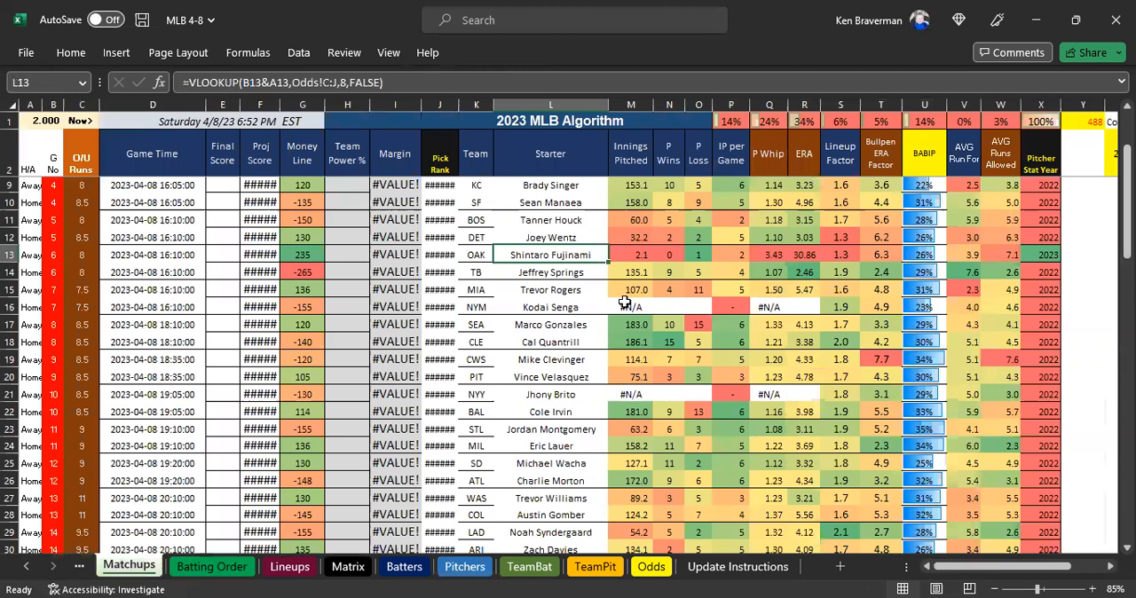
left_click(570, 311)
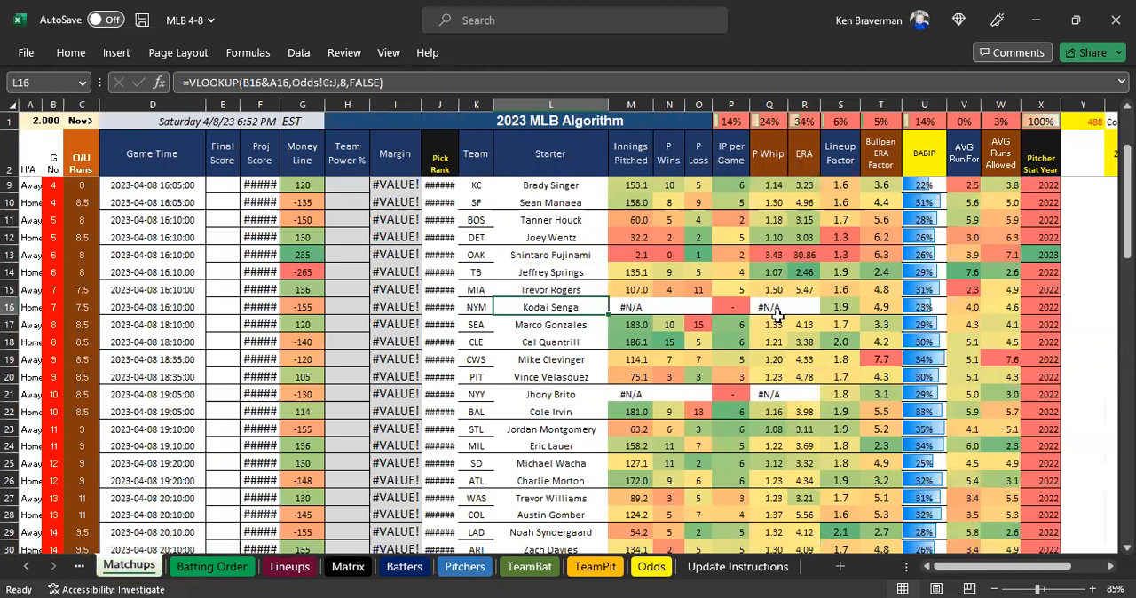
key("ctrl+c")
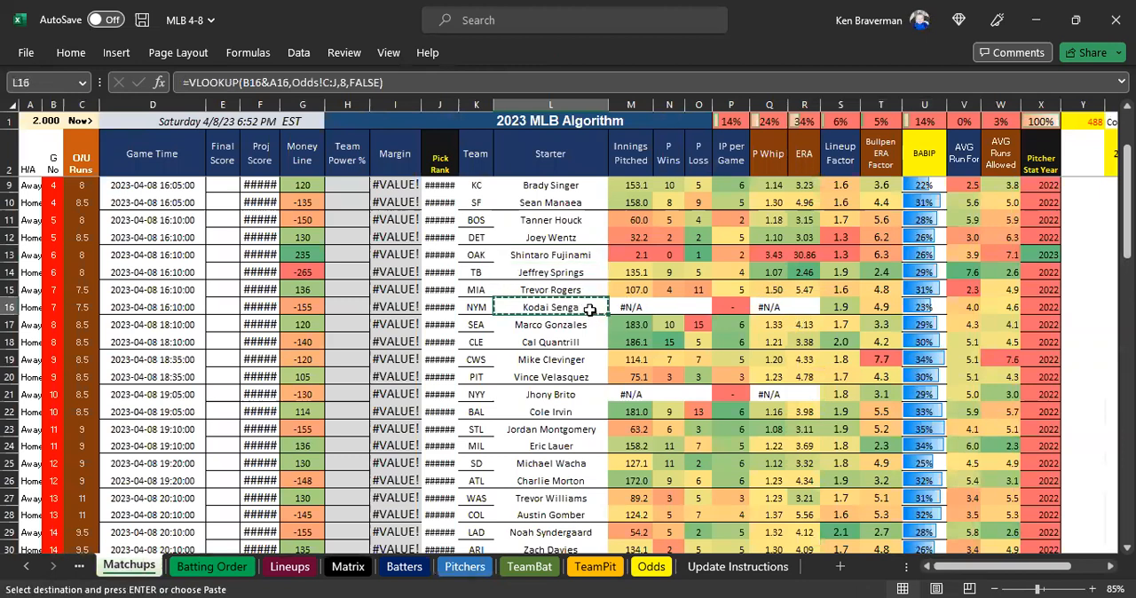
left_click(444, 568)
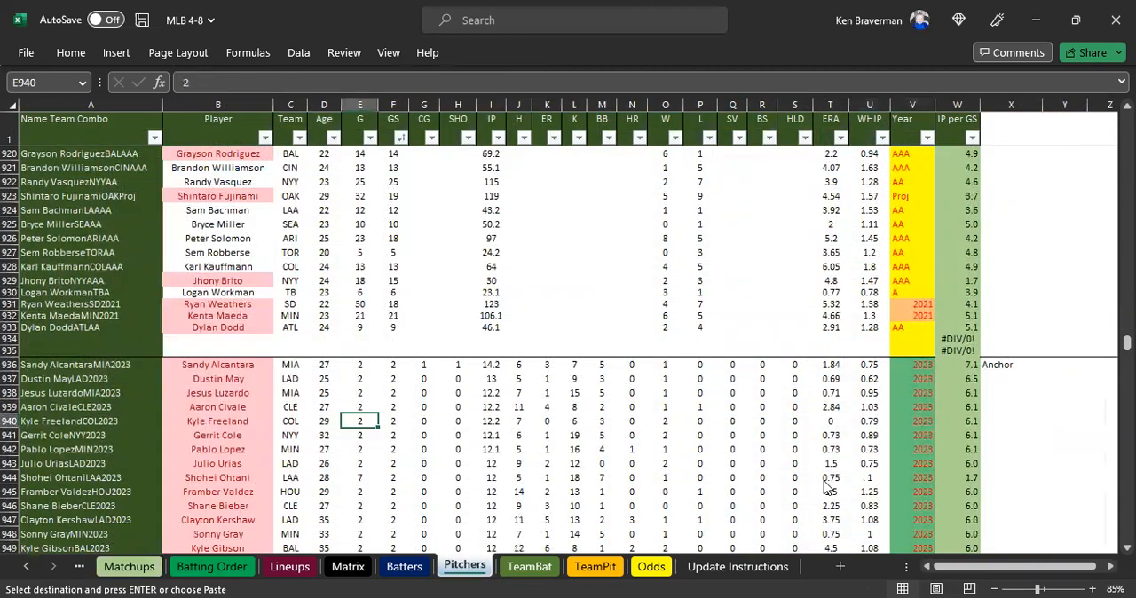
key("ctrl+f")
left_click(832, 479)
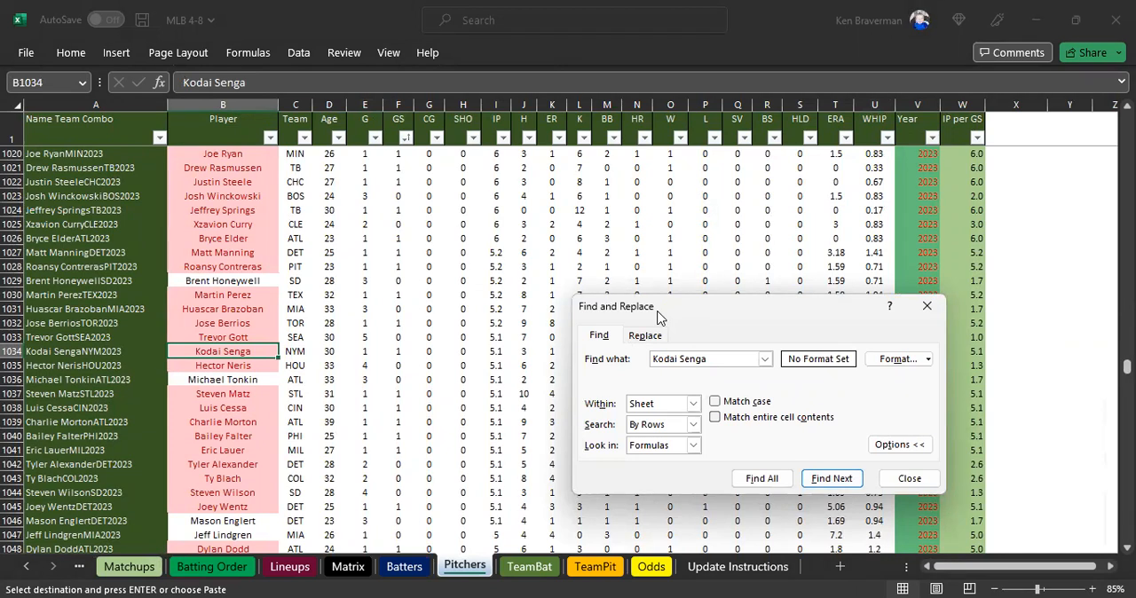
left_click_drag(658, 318, 323, 384)
left_click(496, 545)
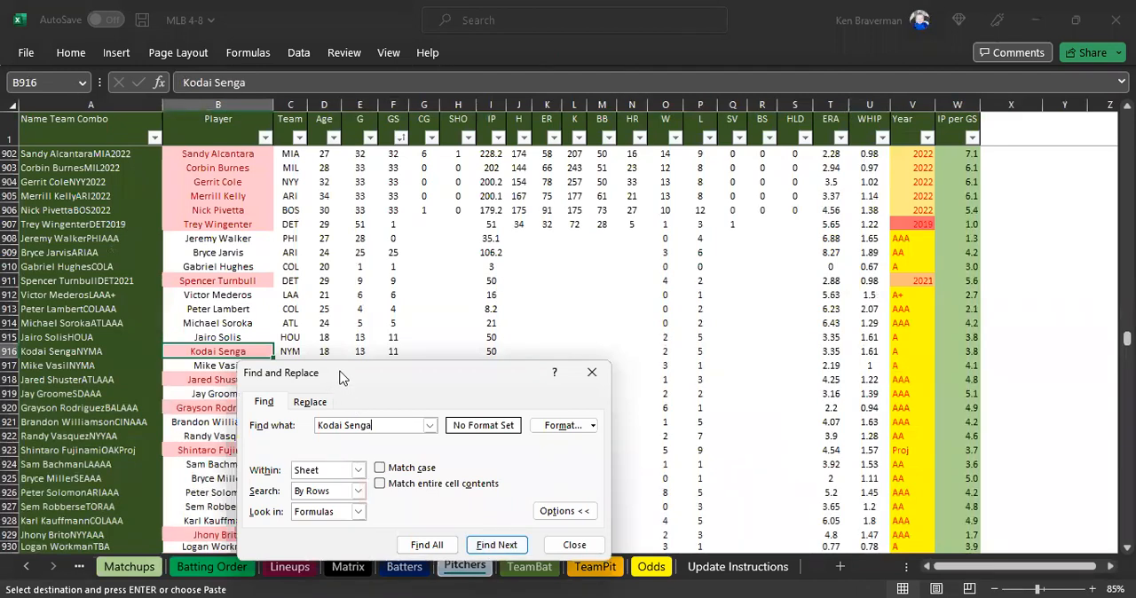
left_click_drag(340, 373, 460, 299)
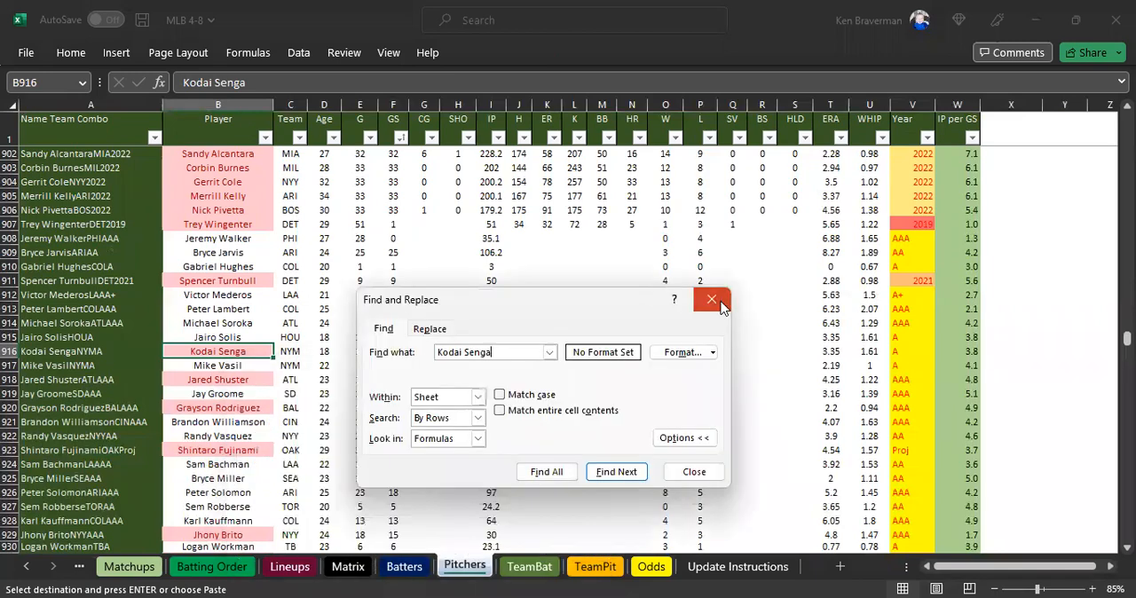
left_click(713, 300)
Set Kodai Senga's Pitcher Stat Year in X16 of Matchups to 2023 and check his Innings Pitched formula in M16.
left_click(204, 567)
left_click(140, 568)
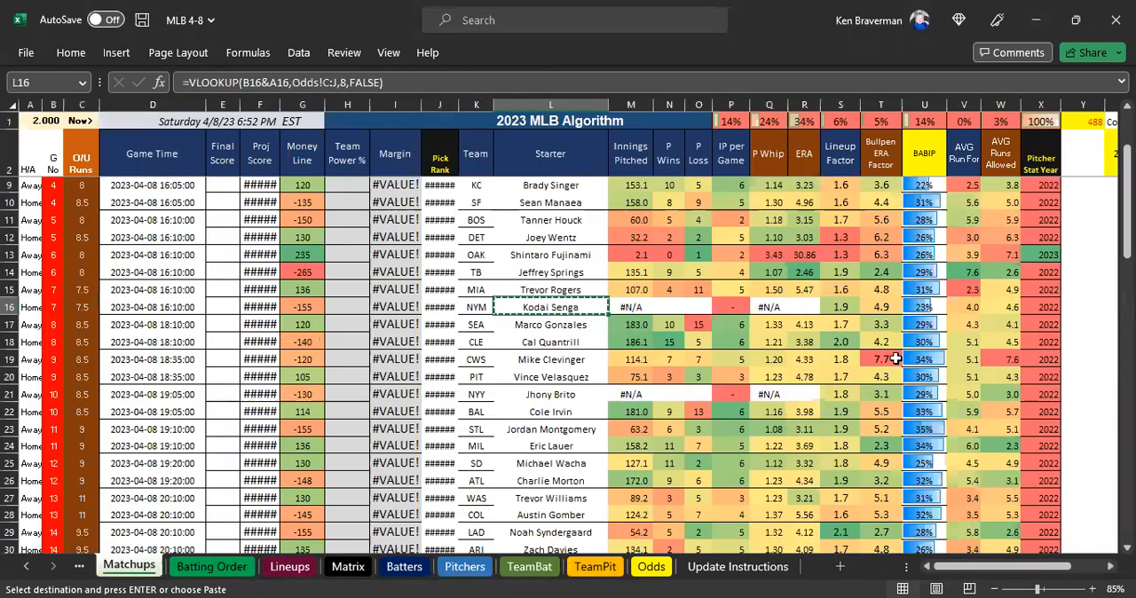
left_click(1028, 305)
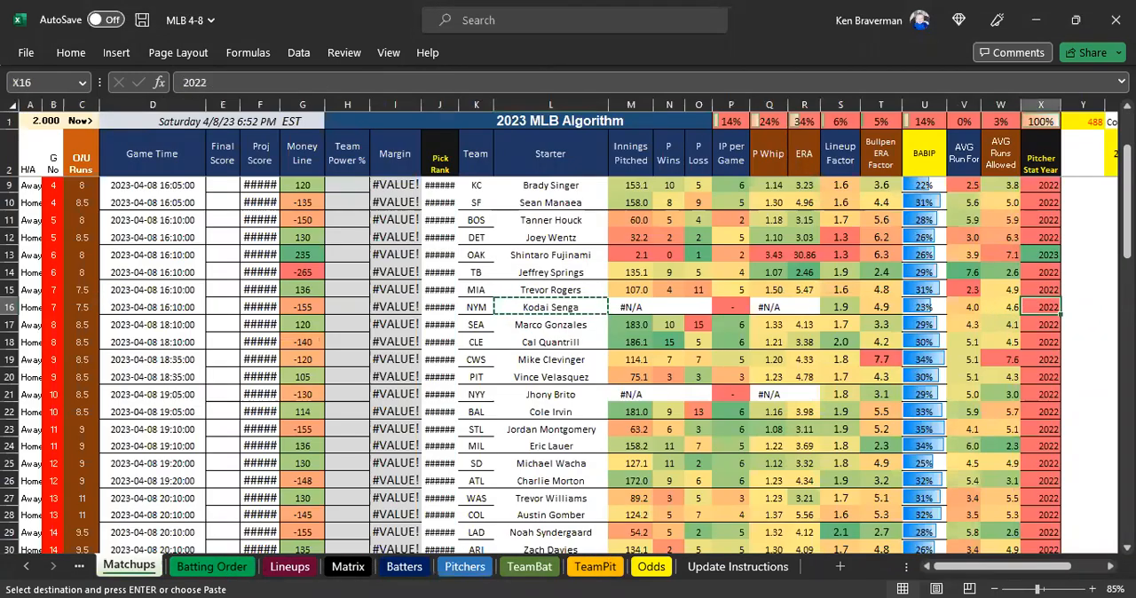
type("2023")
key("Return")
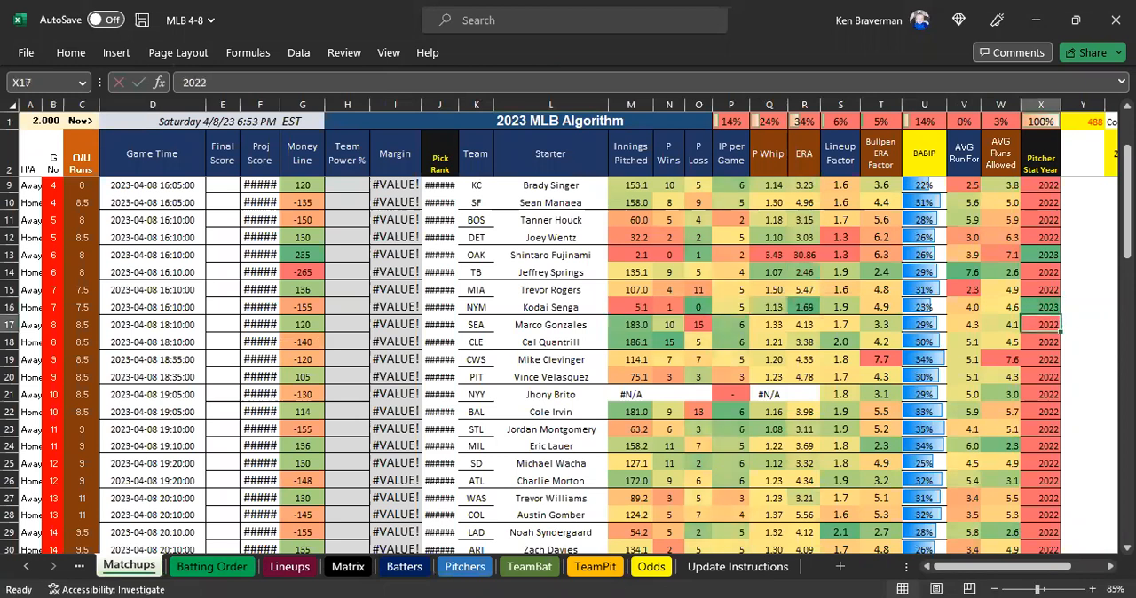
left_click(646, 307)
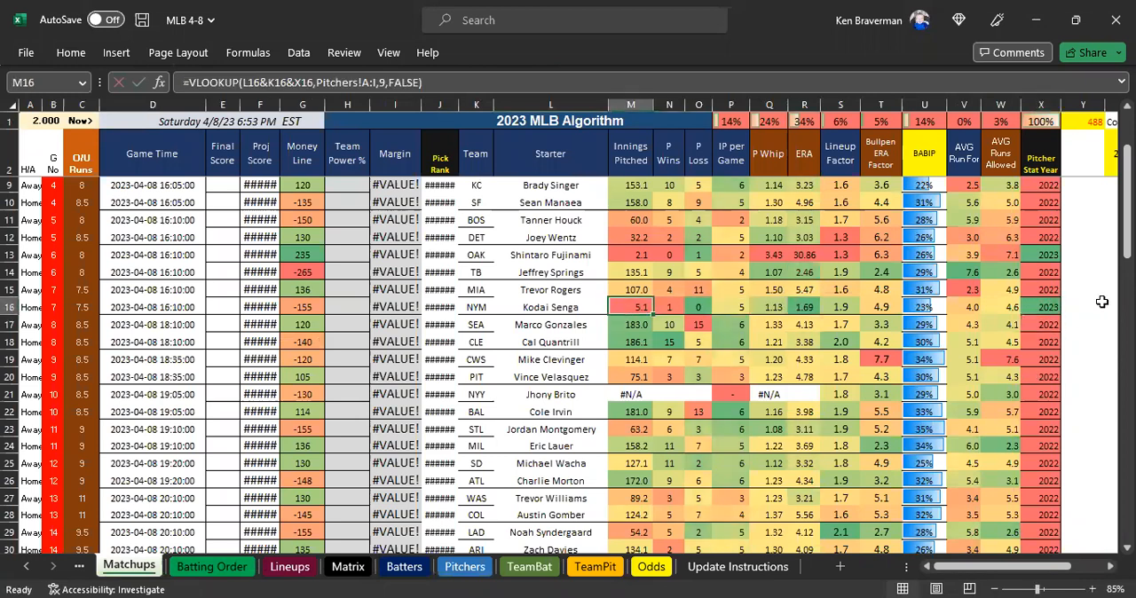
Change Kodai Senga's Pitcher Stat Year in X16 to A.
left_click(1047, 306)
type("A")
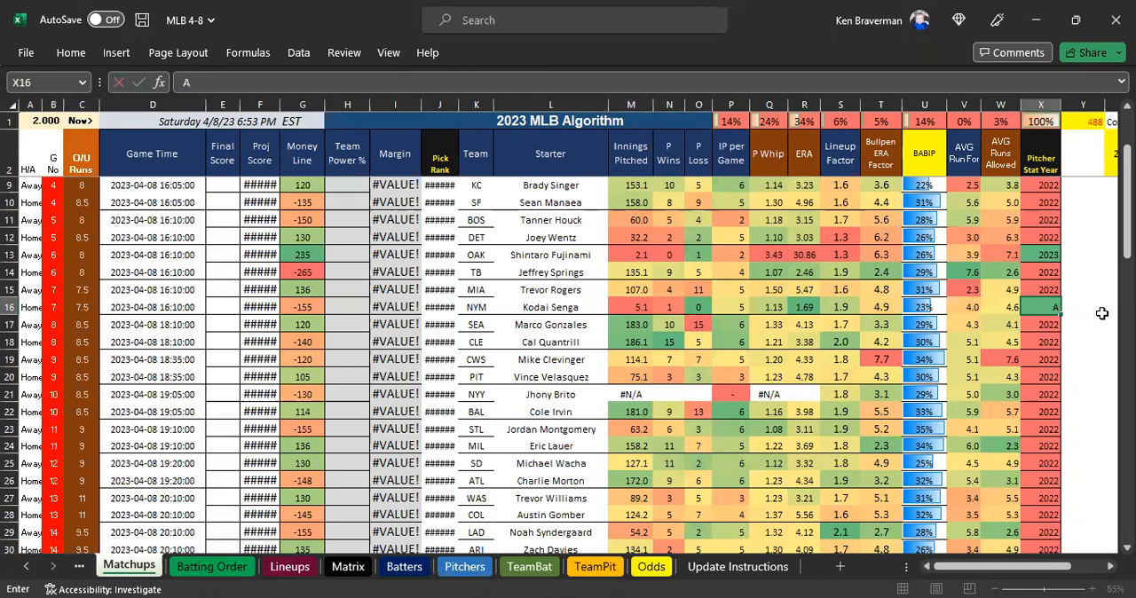
key("Return")
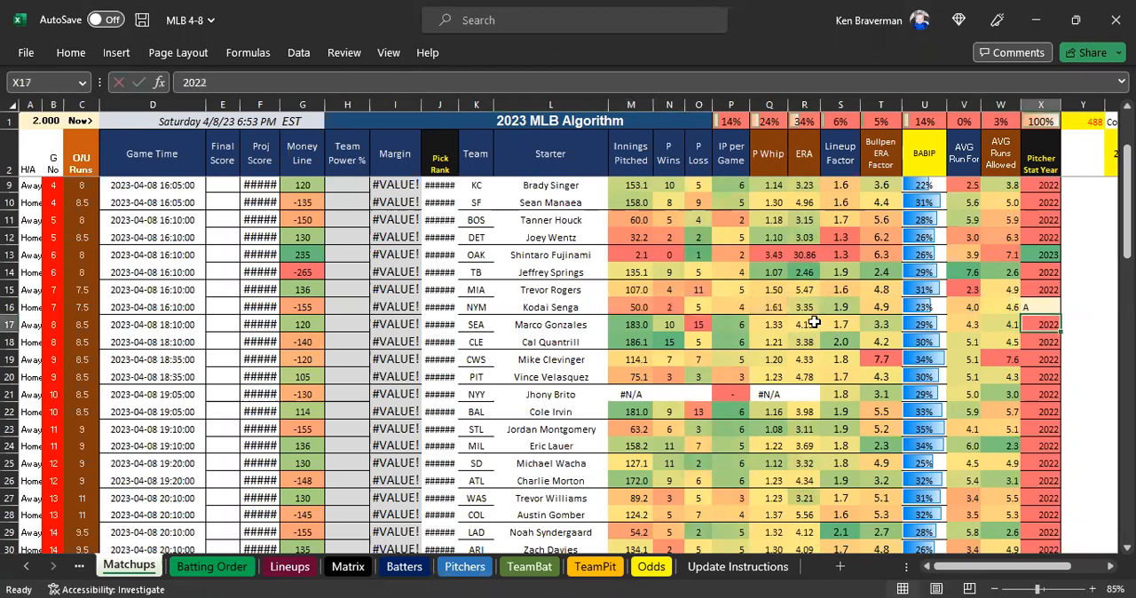
Set Marco Gonzales's Pitcher Stat Year in X17 to 2023 and check his innings, wins, losses and ERA.
type("2")
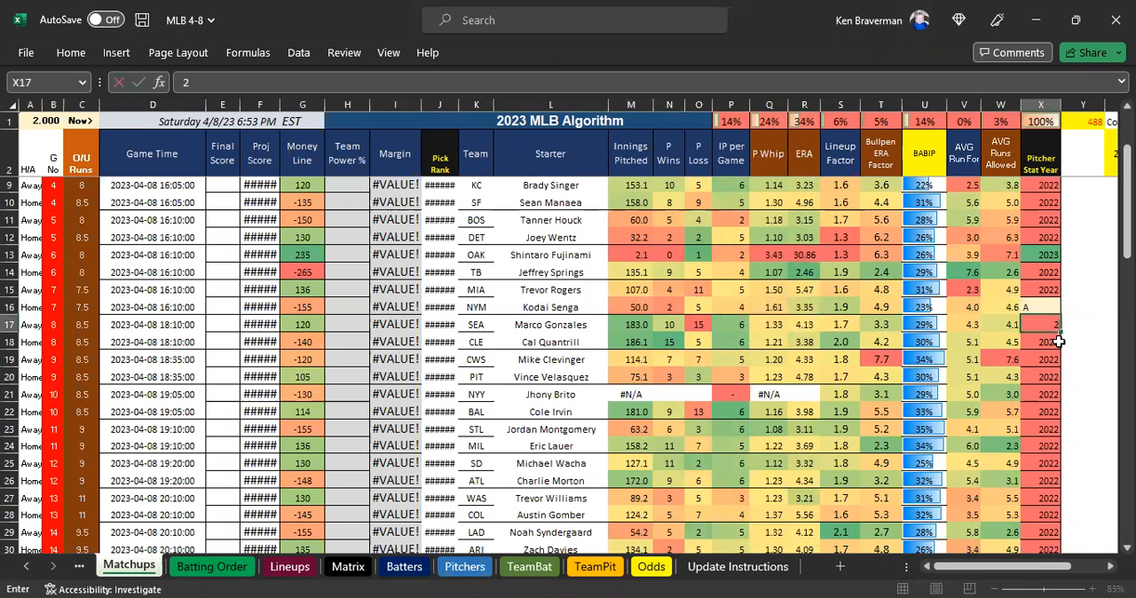
type("023")
key("Return")
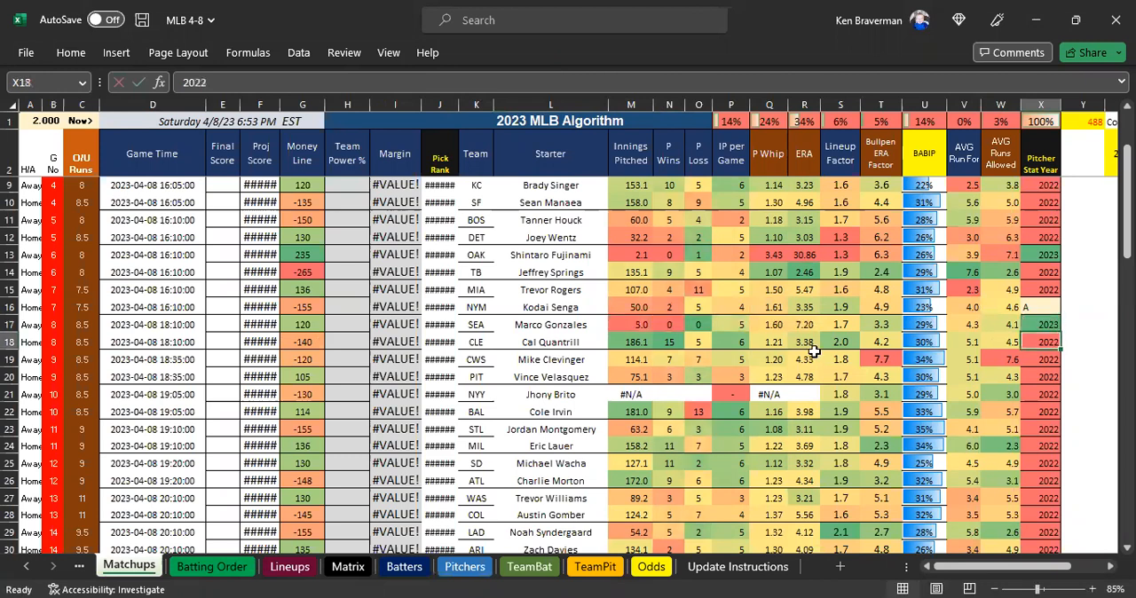
left_click_drag(619, 324, 699, 324)
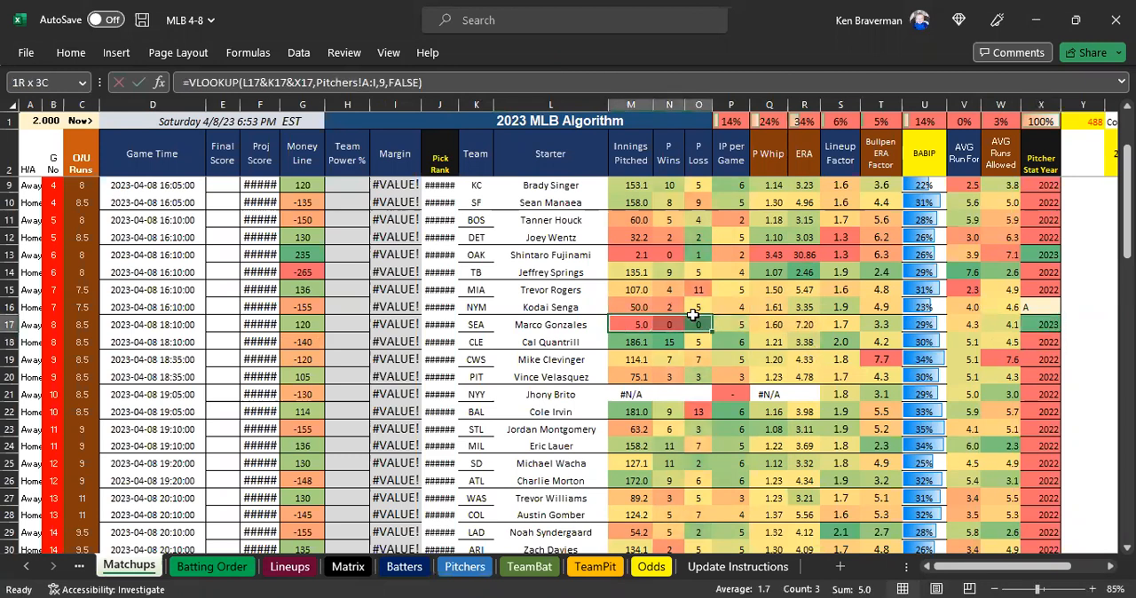
left_click(805, 324)
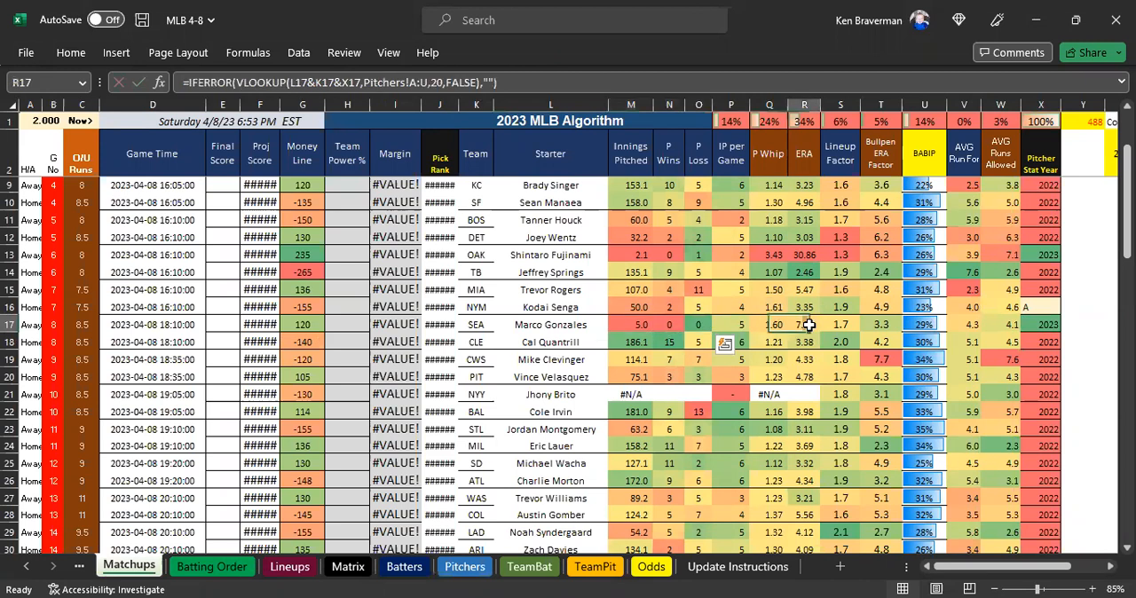
Change Marco Gonzales's Pitcher Stat Year in X17 to A, and undo that entry.
left_click(1037, 325)
type("A")
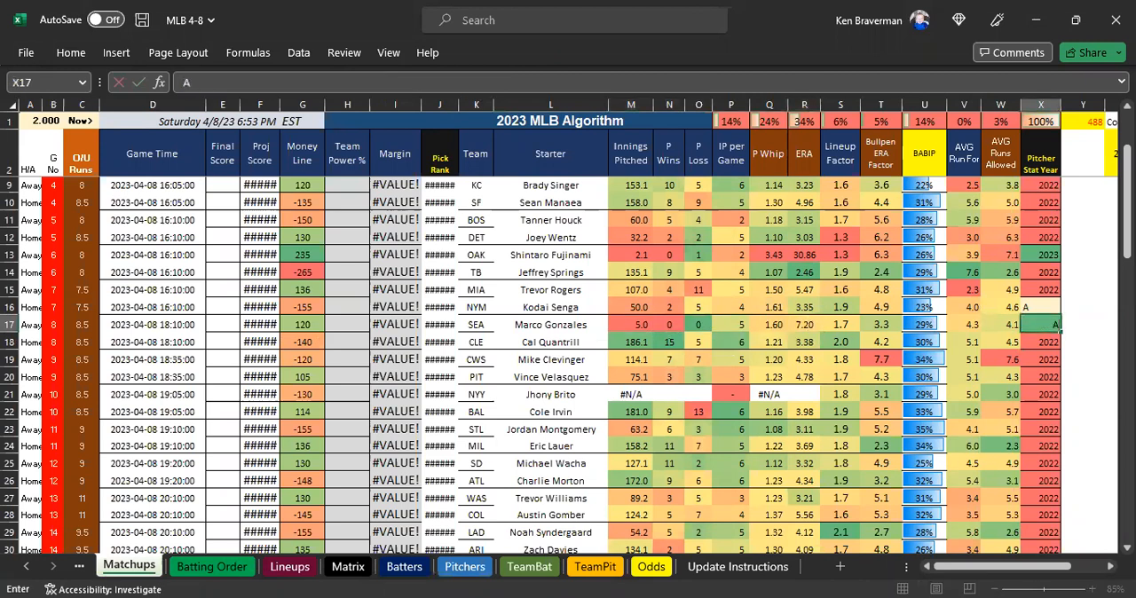
key("Return")
left_click(1036, 325)
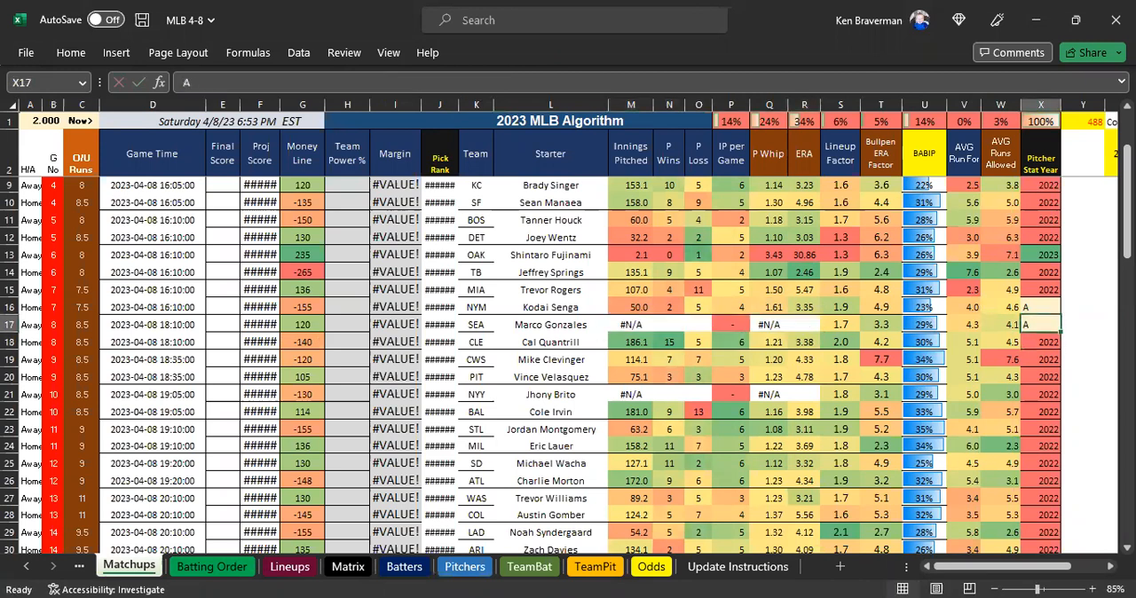
key("ctrl+z")
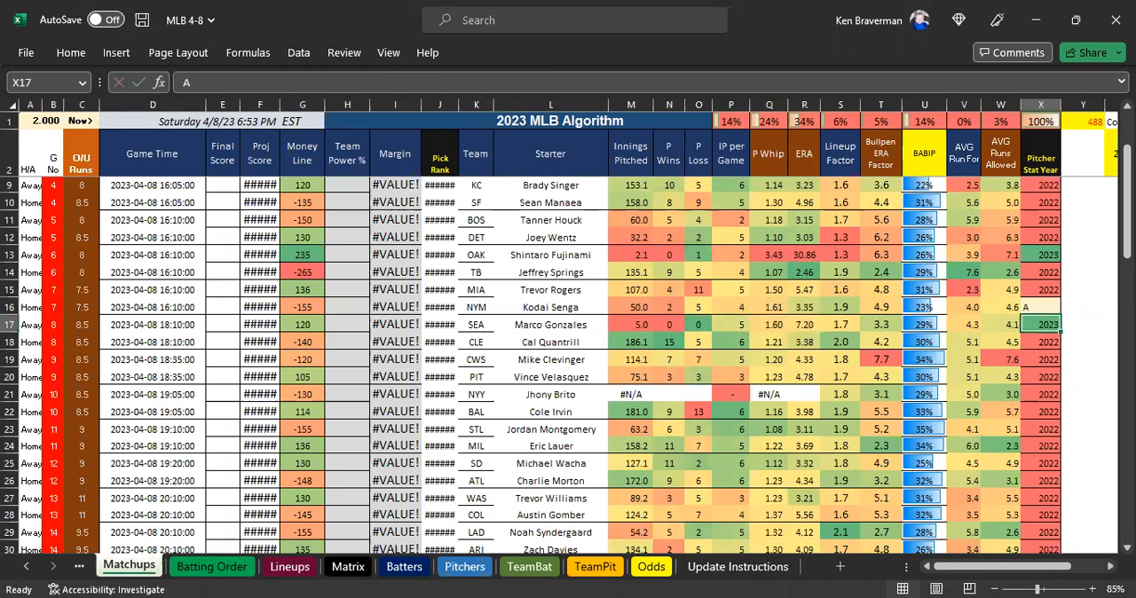
Restore Marco Gonzales's Pitcher Stat Year in X17 to 2022.
left_click(1040, 308)
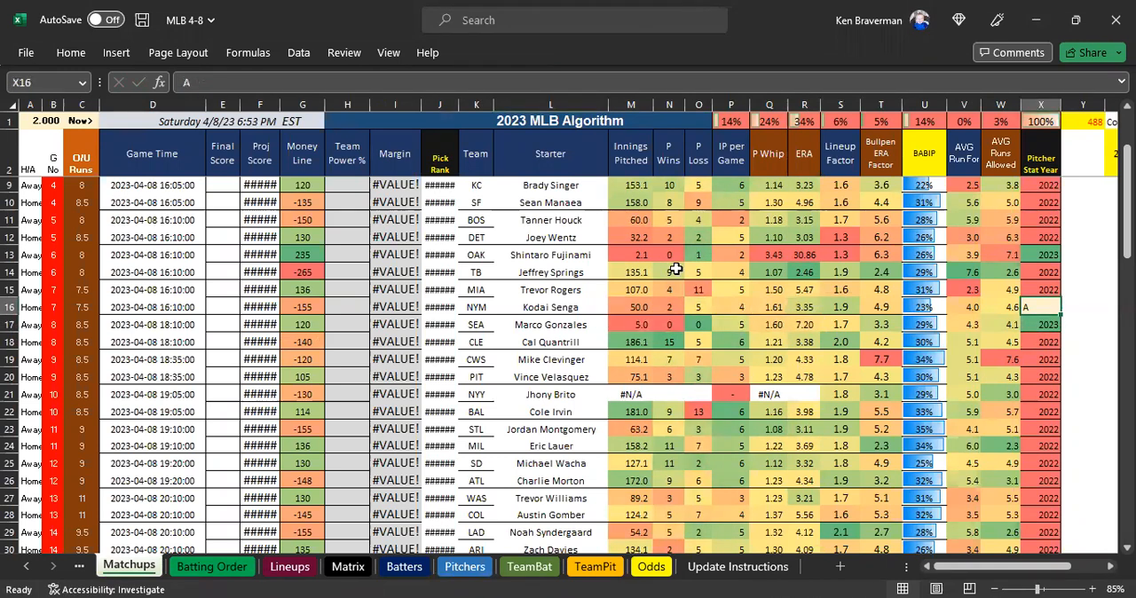
left_click(1048, 336)
left_click(1046, 308)
type("2")
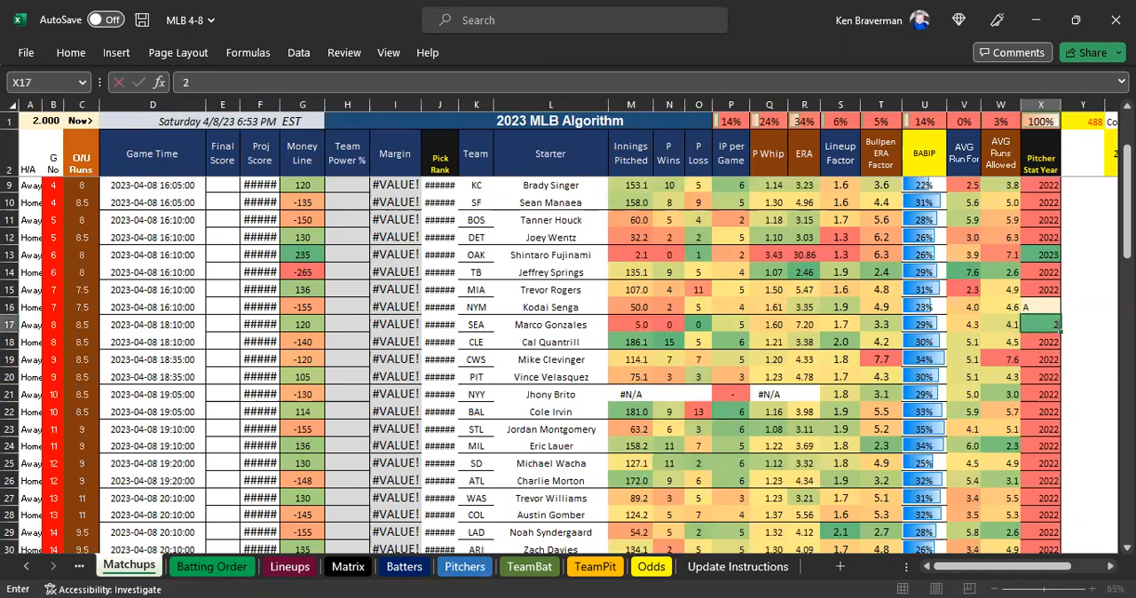
key("Return")
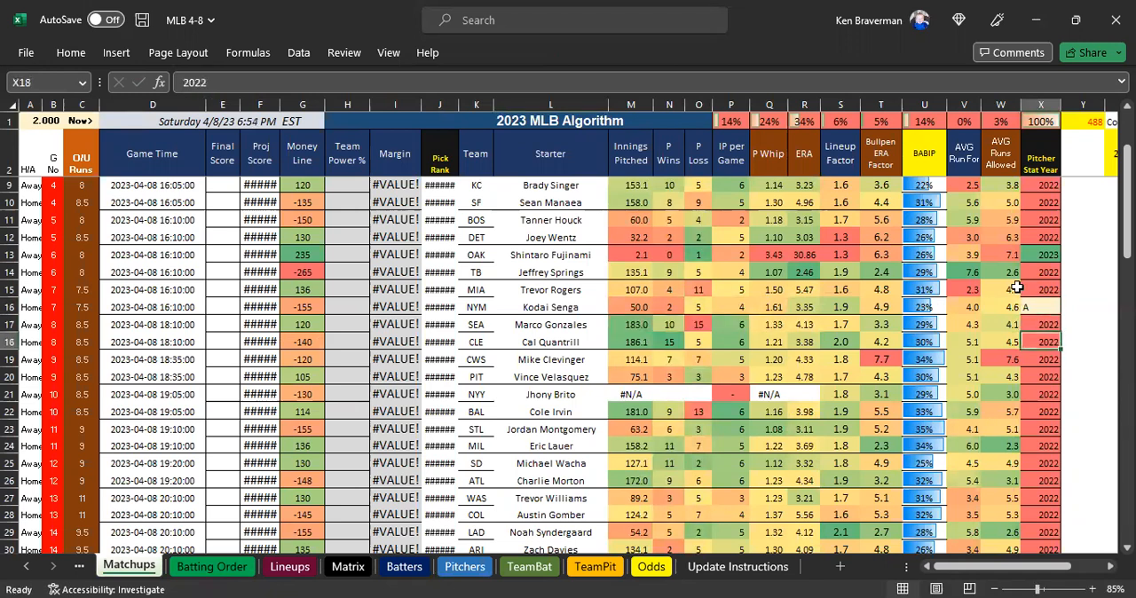
Check Kodai Senga's ERA in R16, set his Pitcher Stat Year in X16 to 2023, and review his stats from Innings Pitched through ERA.
left_click(795, 308)
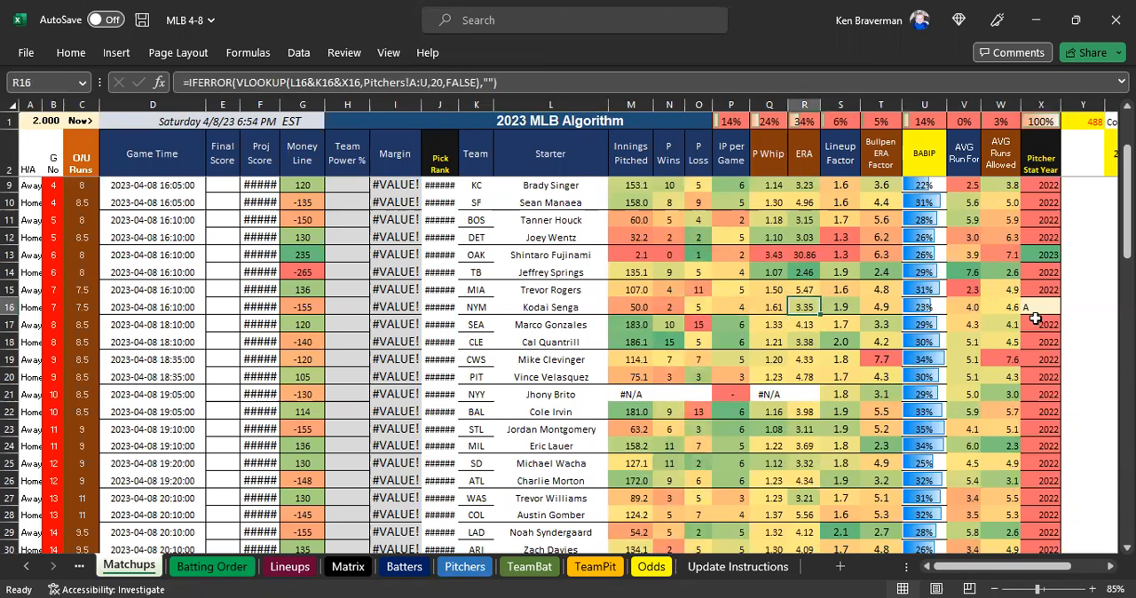
left_click(1033, 312)
type("2023")
key("Return")
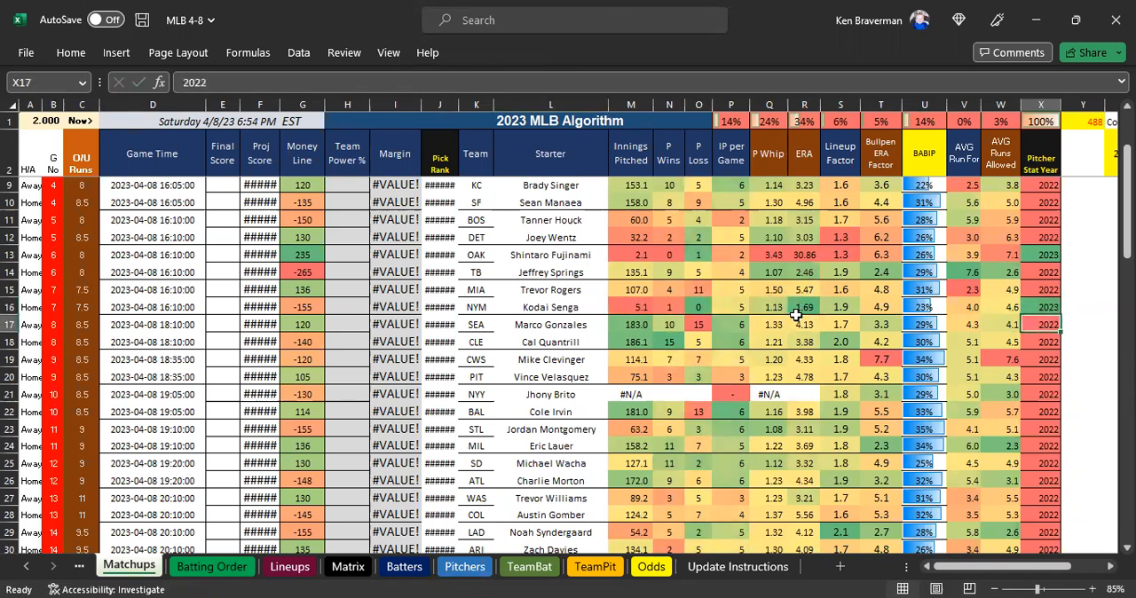
left_click(796, 313)
left_click_drag(641, 307, 804, 307)
left_click(1042, 311)
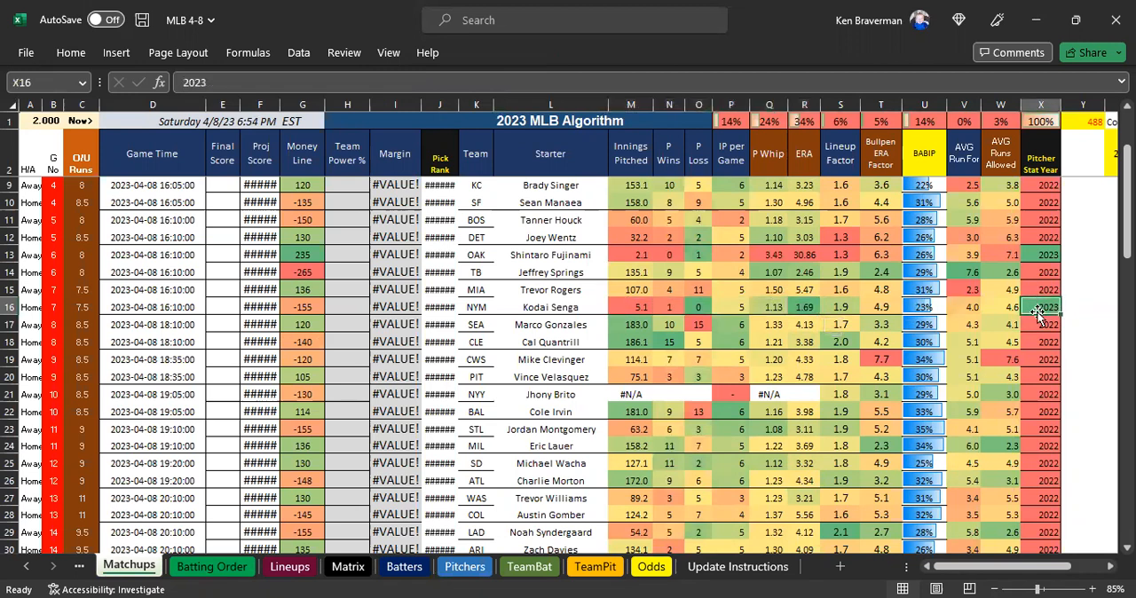
Review Kodai Senga's stats in row 16, from Innings Pitched through Pitcher Stat Year.
left_click_drag(1042, 303, 636, 309)
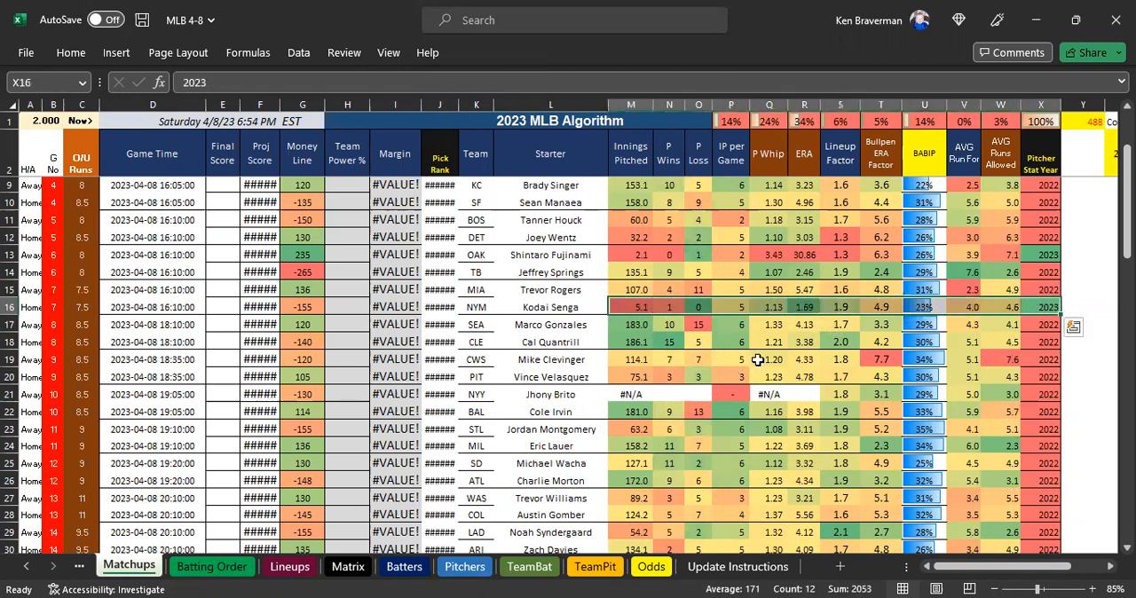
left_click(1032, 312)
left_click(561, 302)
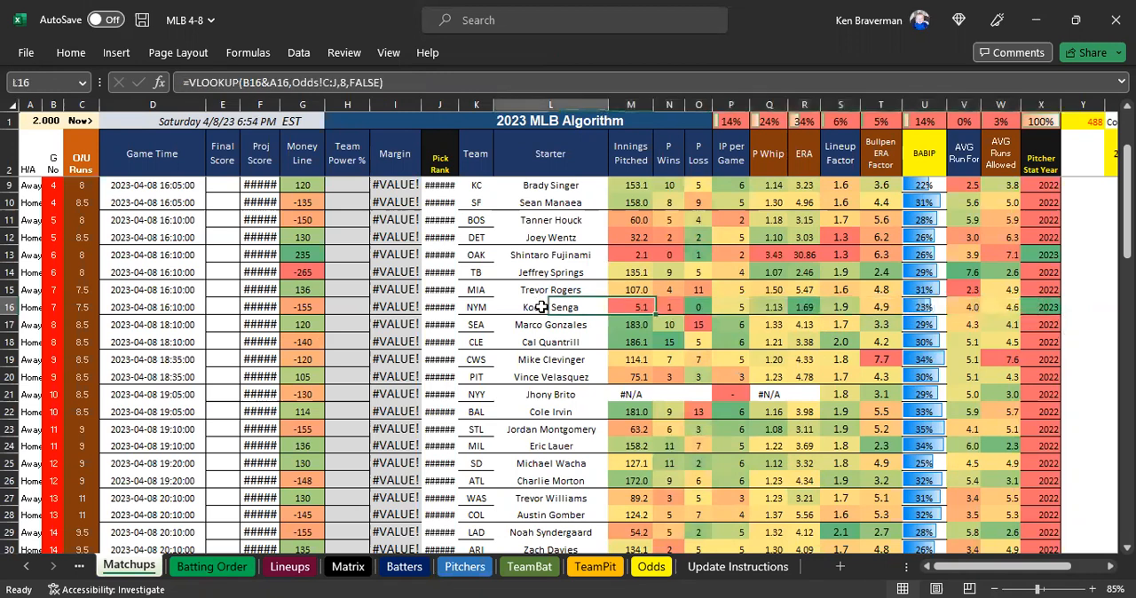
Set Jhony Brito's Pitcher Stat Year in X21 to 2023 and check his stats from Innings Pitched through ERA.
left_click(561, 394)
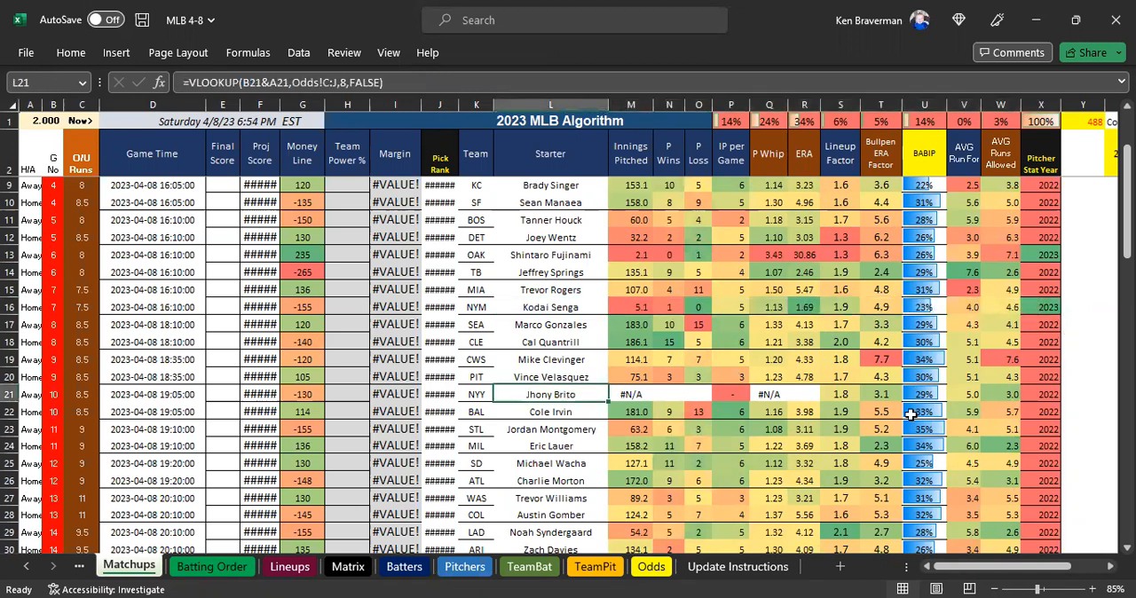
left_click(1037, 393)
type("20")
key("Return")
left_click_drag(644, 395, 803, 394)
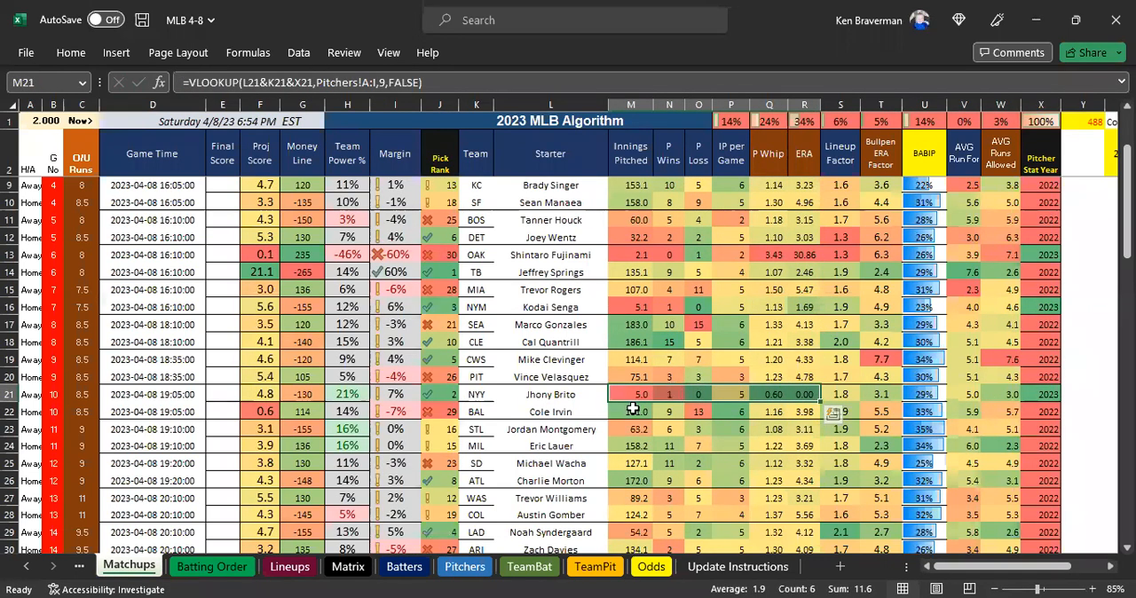
left_click(1040, 391)
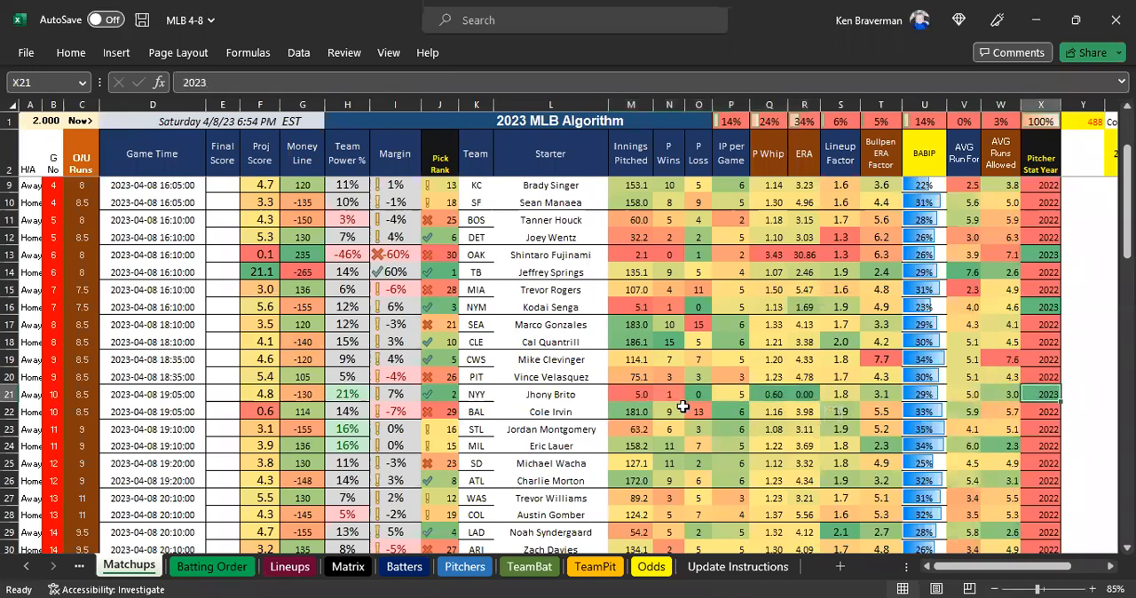
Look over the recalculated projections, margins and pick ranks for all games, and the Lineup Factor column.
scroll(722, 401, "down", 2)
scroll(715, 400, "up", 4)
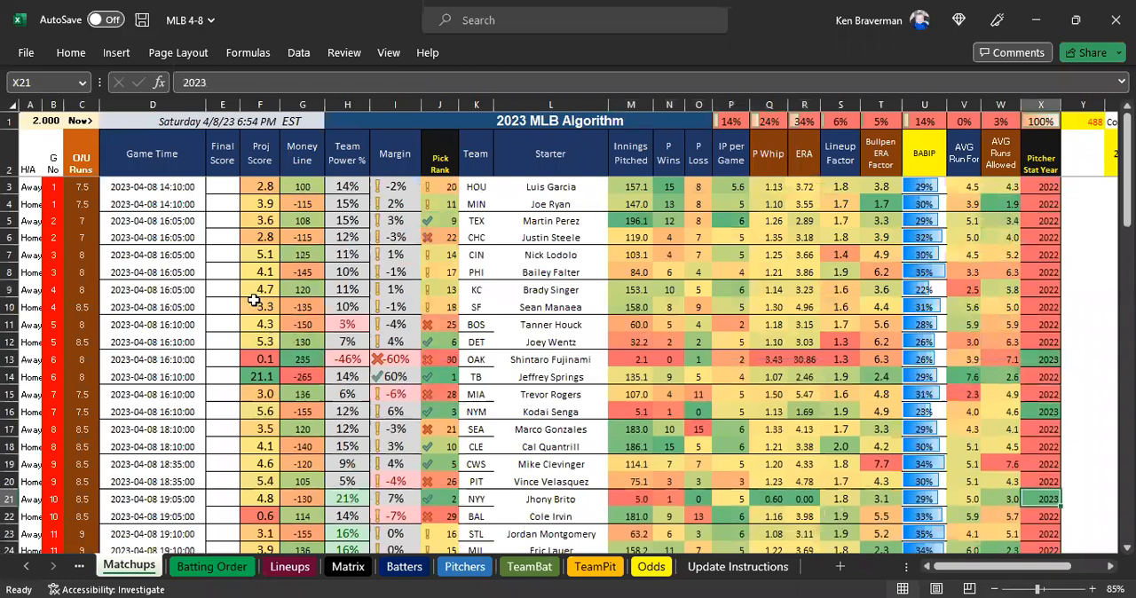
scroll(266, 300, "down", 2)
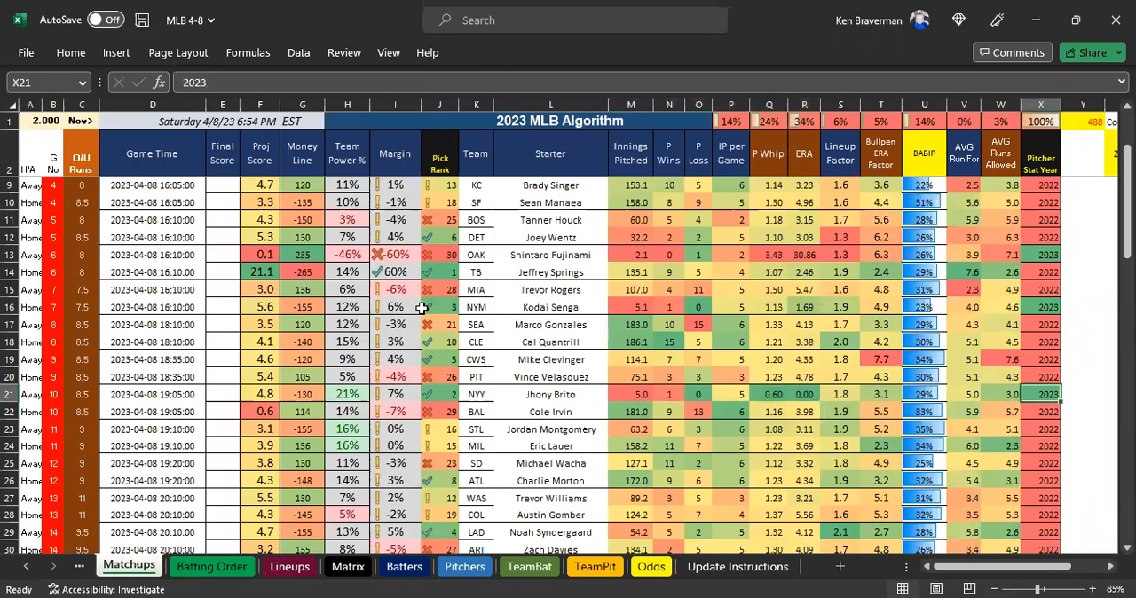
scroll(580, 335, "up", 2)
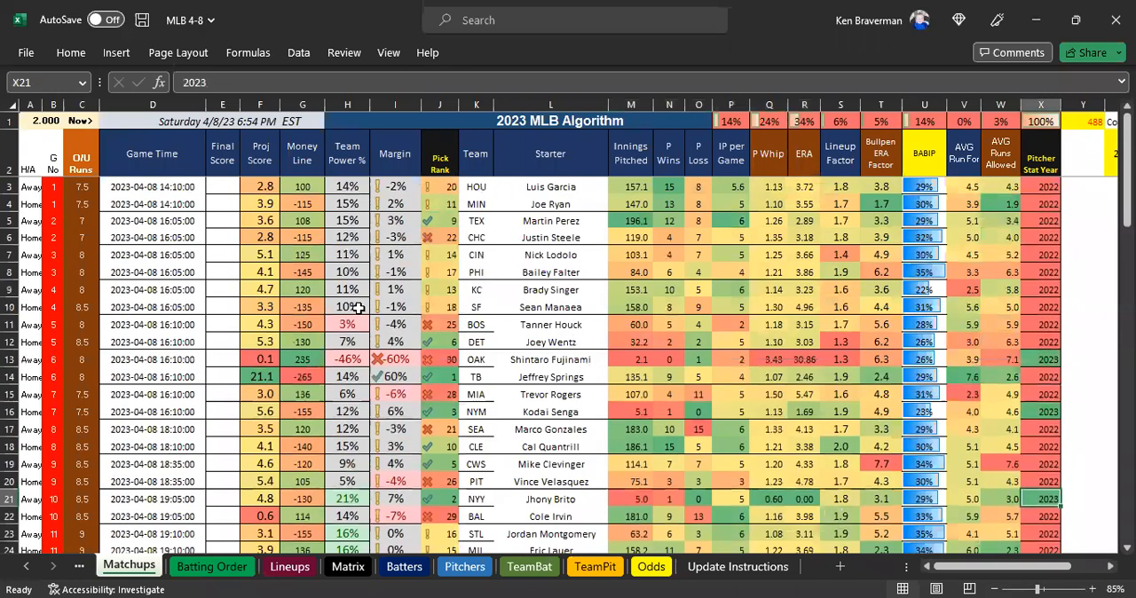
scroll(358, 308, "down", 3)
scroll(542, 297, "up", 3)
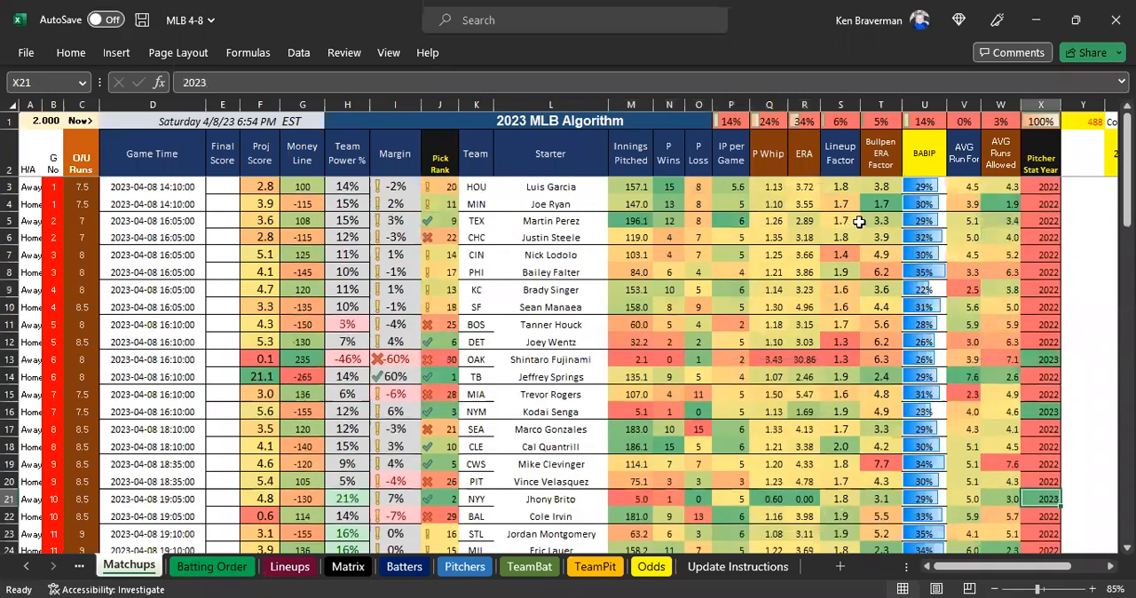
left_click(843, 163)
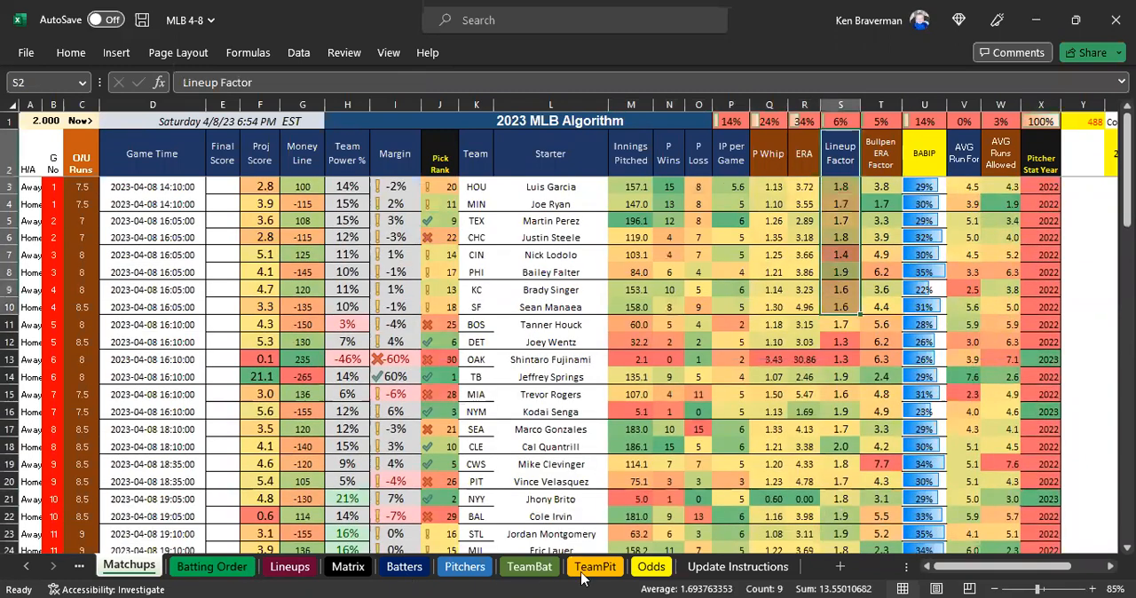
Read the Review Matchups Sheet note in Update Instructions, focusing on the requirement that Lineup Factors are >0.
left_click(717, 568)
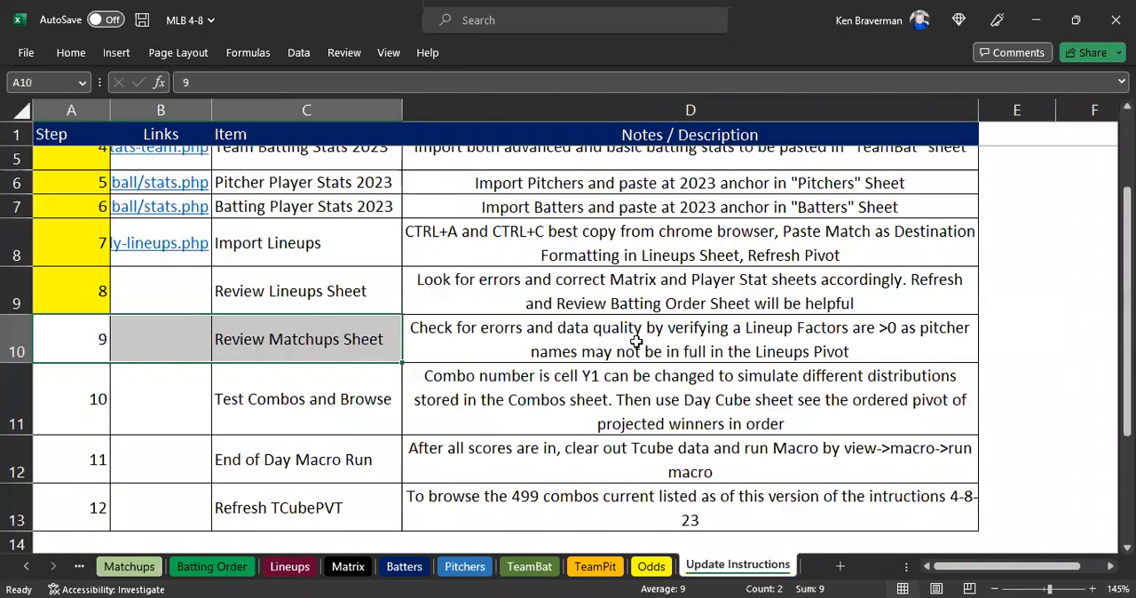
left_click(626, 350)
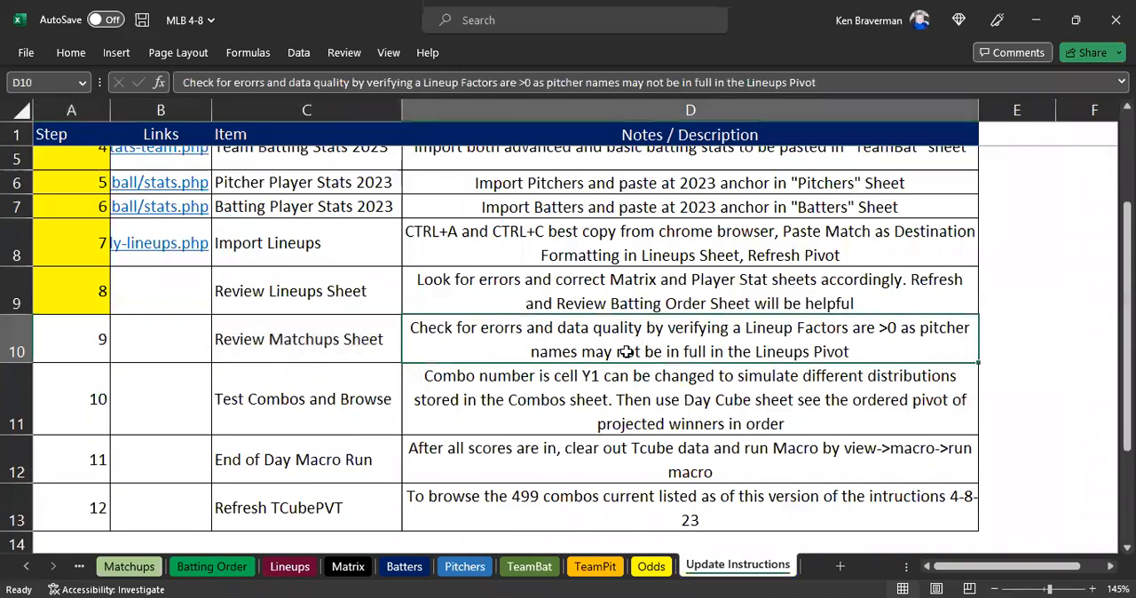
double_click(775, 334)
left_click_drag(748, 328, 898, 329)
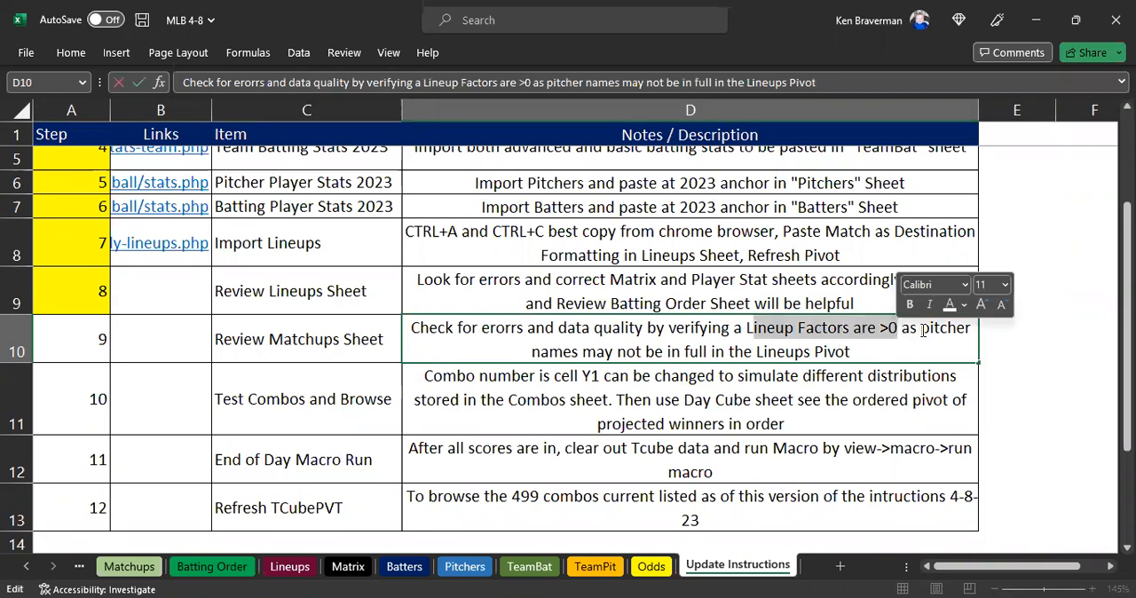
key("Return")
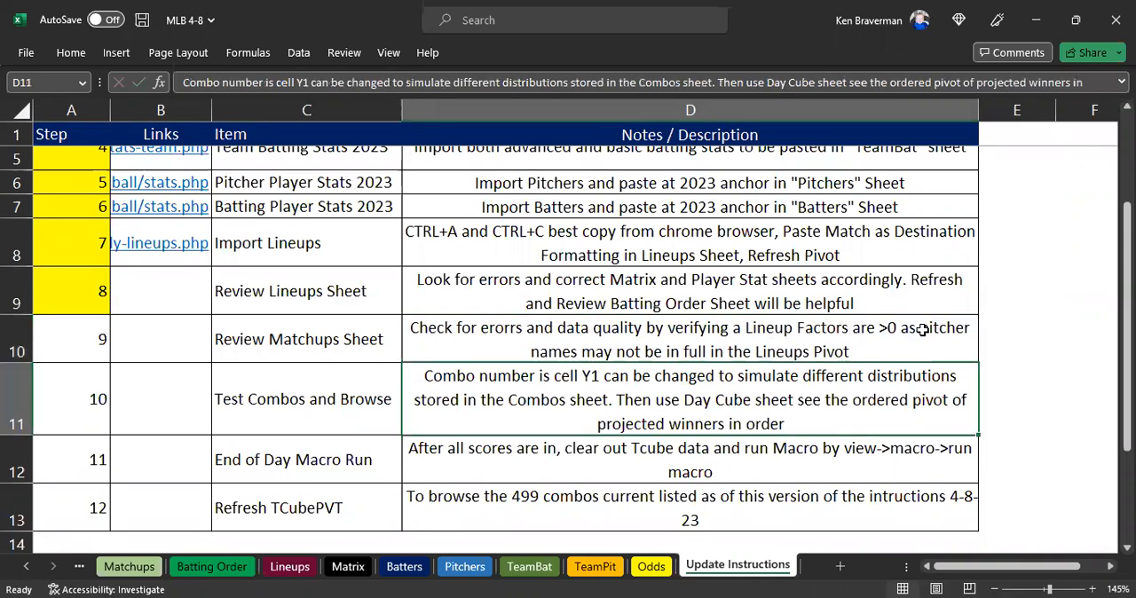
Examine the Lineup Factor values in column S of Matchups for every starter.
left_click(127, 568)
left_click_drag(845, 224, 805, 327)
left_click_drag(818, 388, 841, 445)
scroll(842, 445, "down", 3)
left_click(841, 444)
scroll(844, 407, "up", 2)
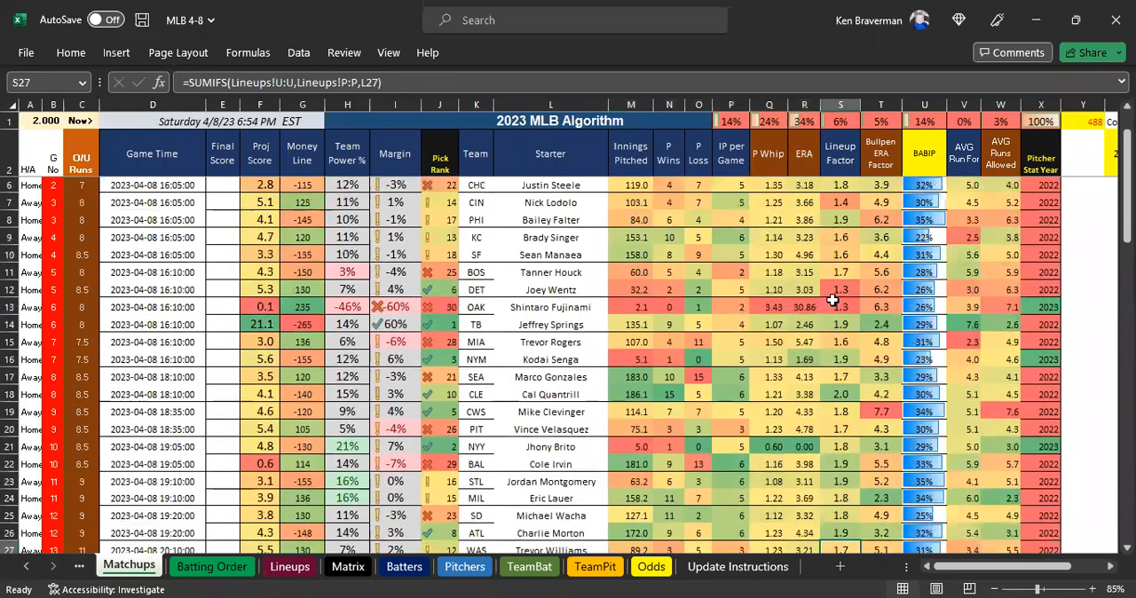
scroll(837, 380, "down", 2)
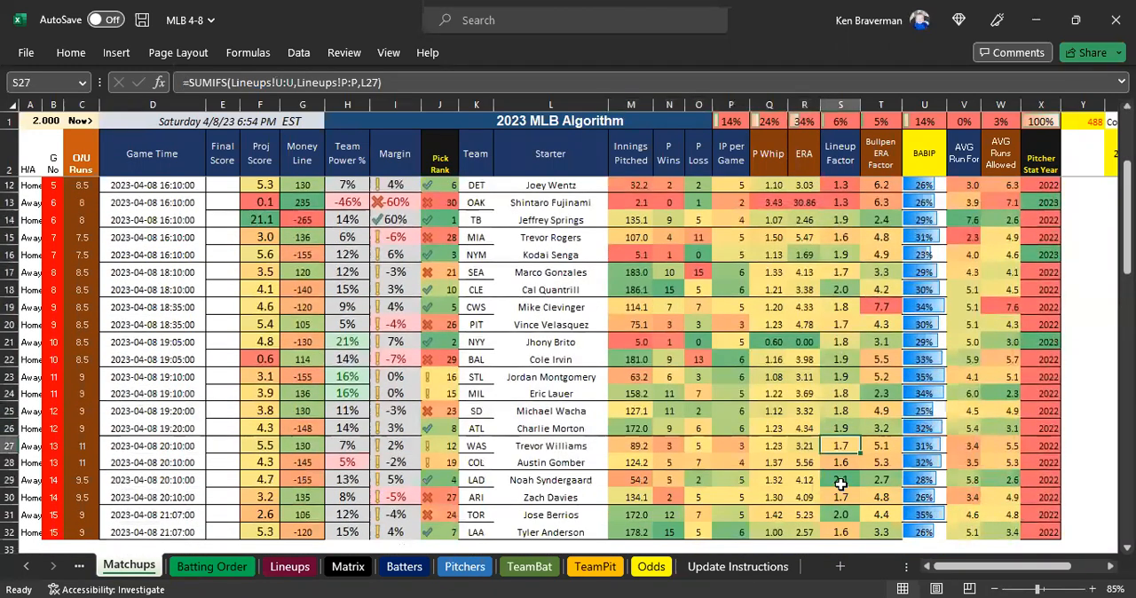
scroll(845, 452, "up", 3)
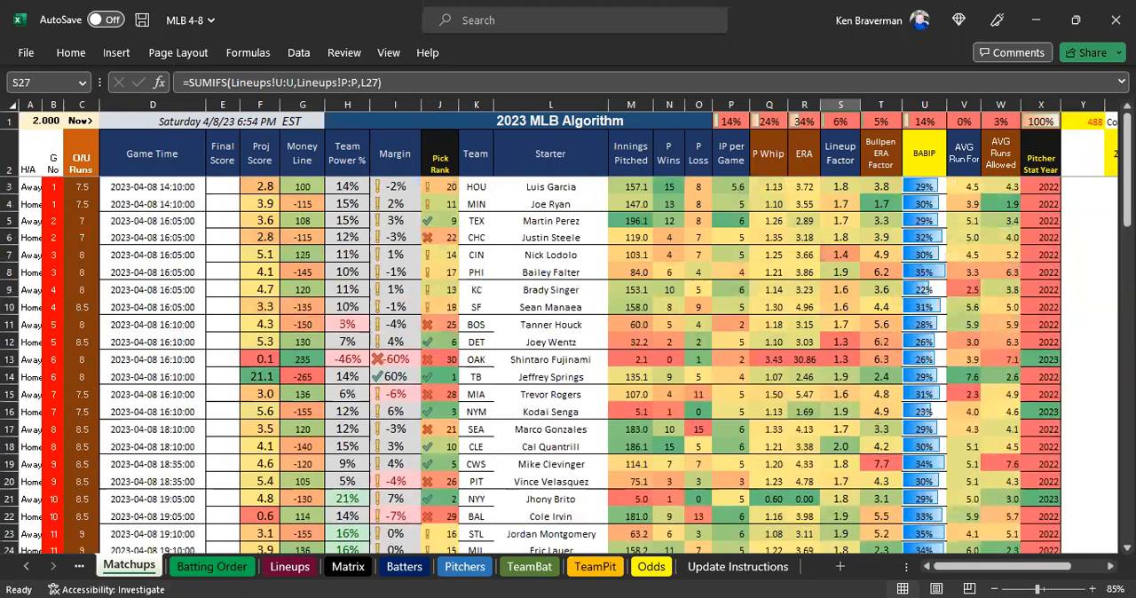
In Lineups, rename the pitcher Luis Garcia in P2 to Luis Garcia1.
left_click(301, 568)
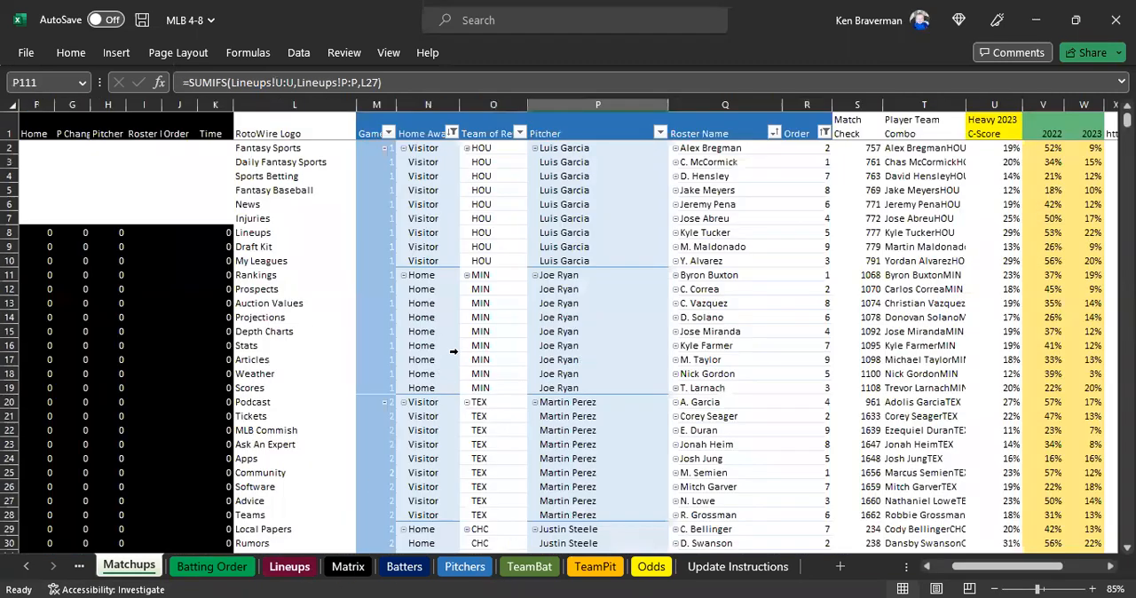
left_click(555, 148)
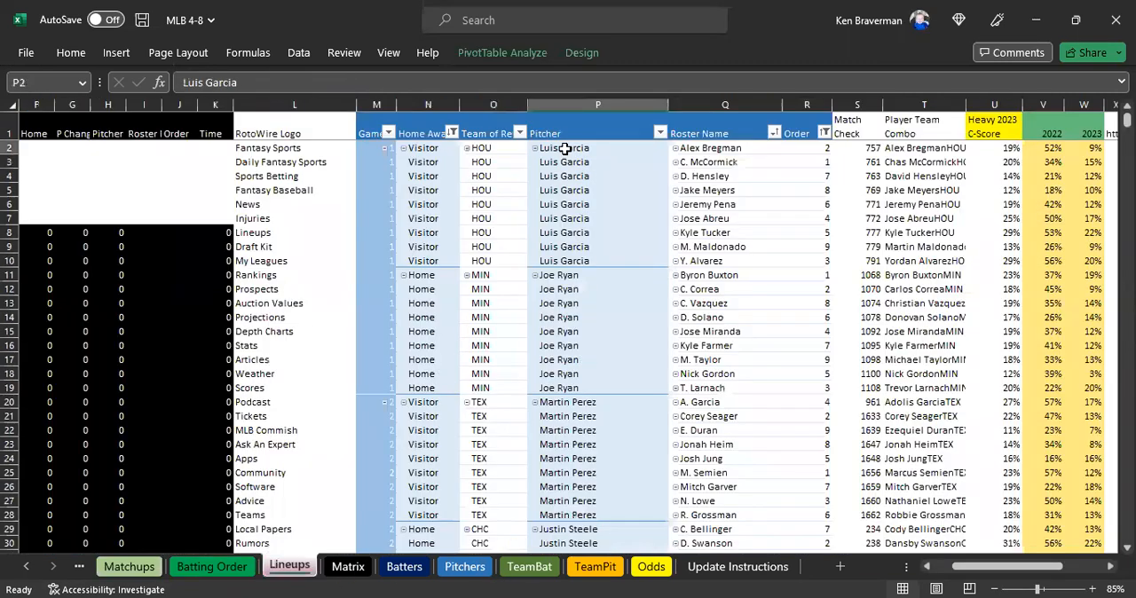
left_click(205, 82)
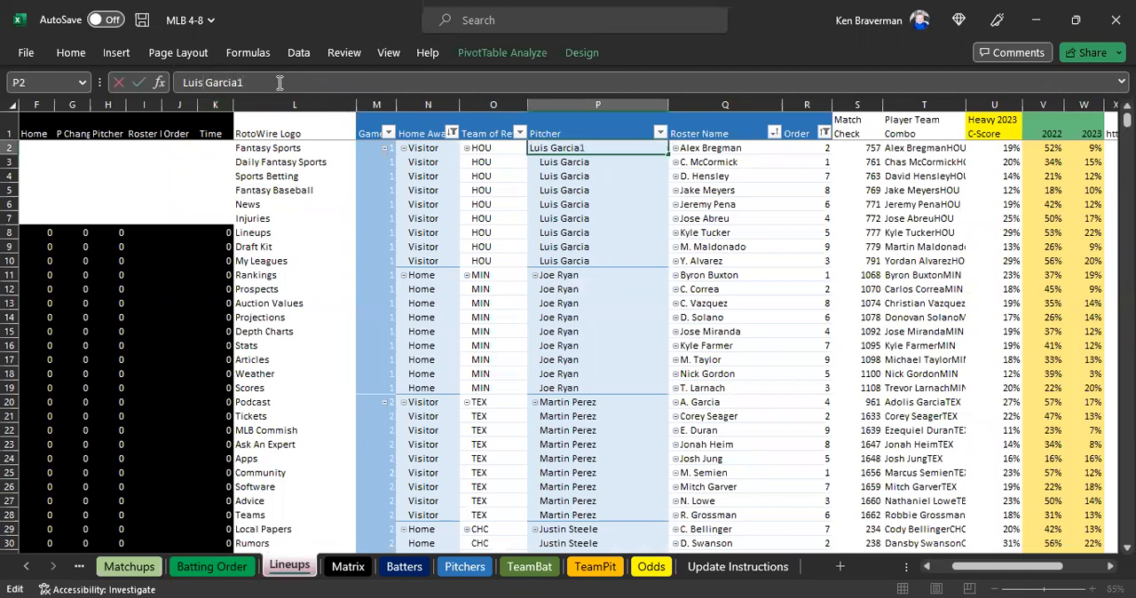
key("Return")
Examine how the pitcher name mismatch affects Luis Garcia's Lineup Factor in S3 of Matchups.
left_click(129, 566)
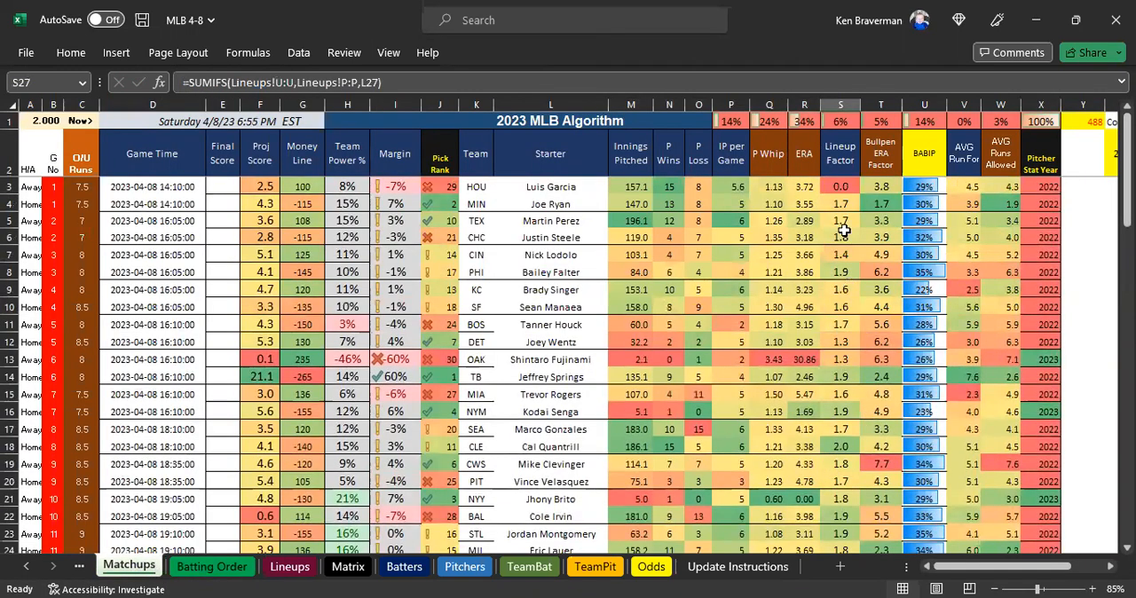
left_click(840, 186)
scroll(877, 272, "up", 1)
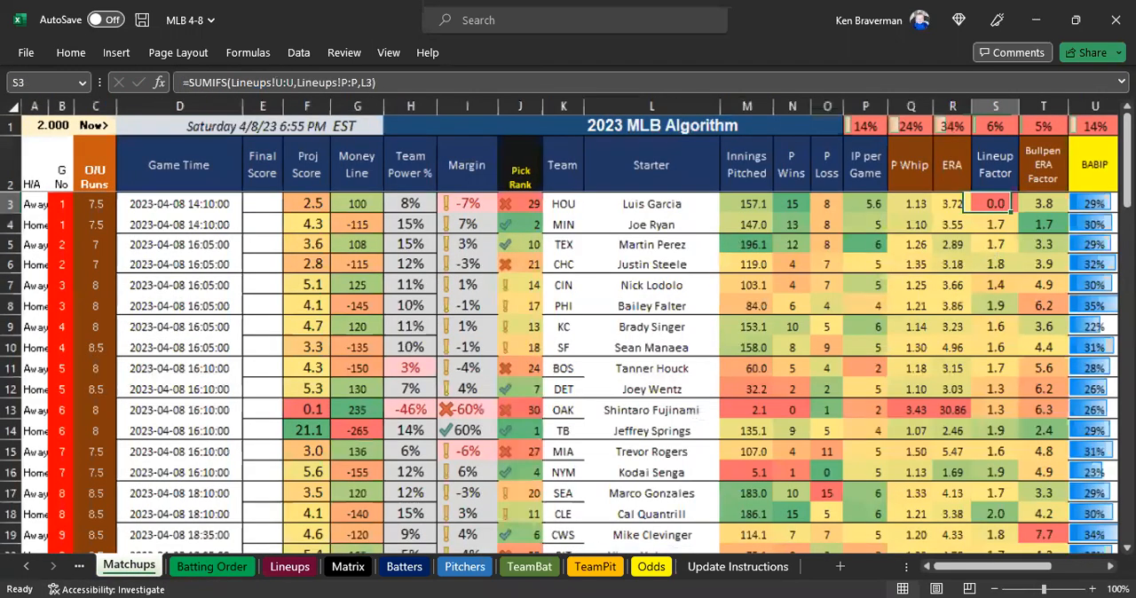
scroll(1079, 213, "up", 1)
left_click_drag(1072, 192, 1072, 218)
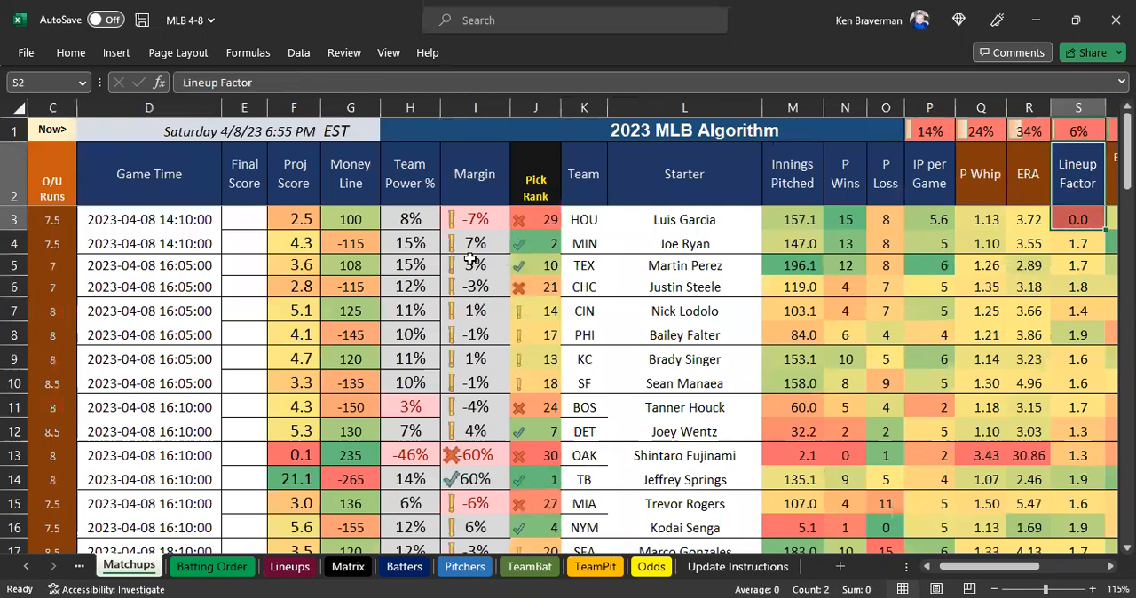
left_click(573, 220)
left_click(1083, 220)
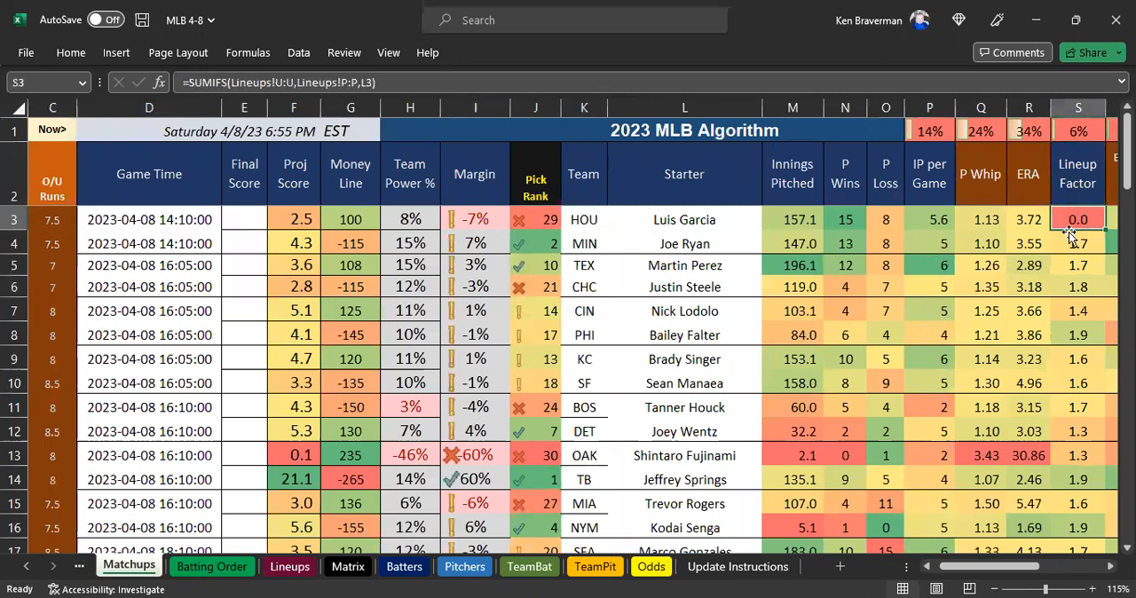
Undo the Luis Garcia rename in the Lineups pivot.
scroll(695, 351, "down", 1)
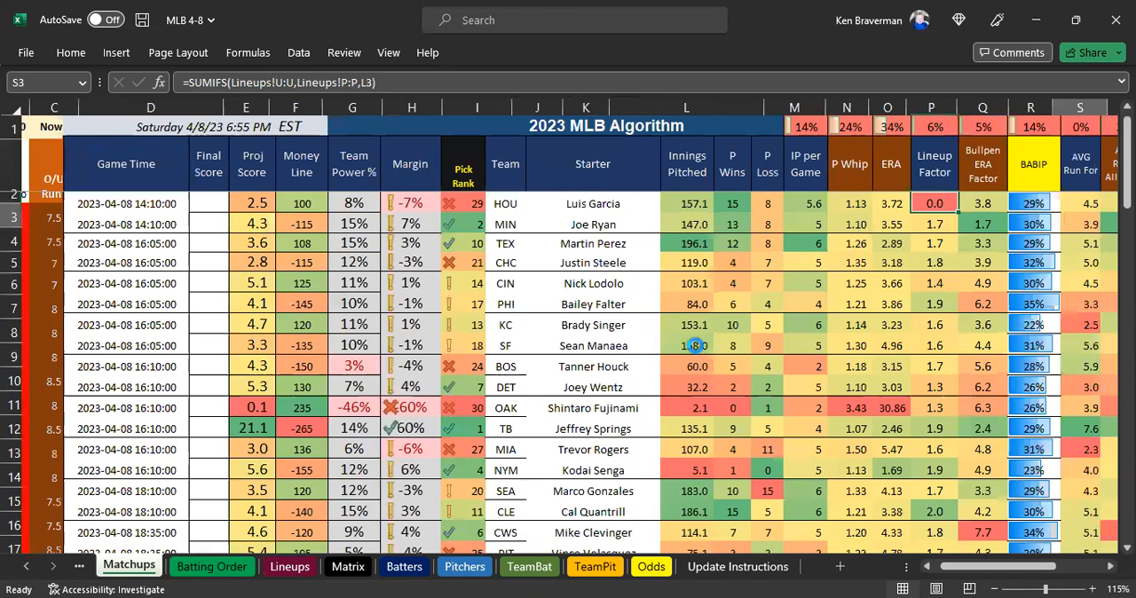
scroll(690, 299, "down", 1)
key("ctrl+Page_Down")
key("ctrl+Page_Down")
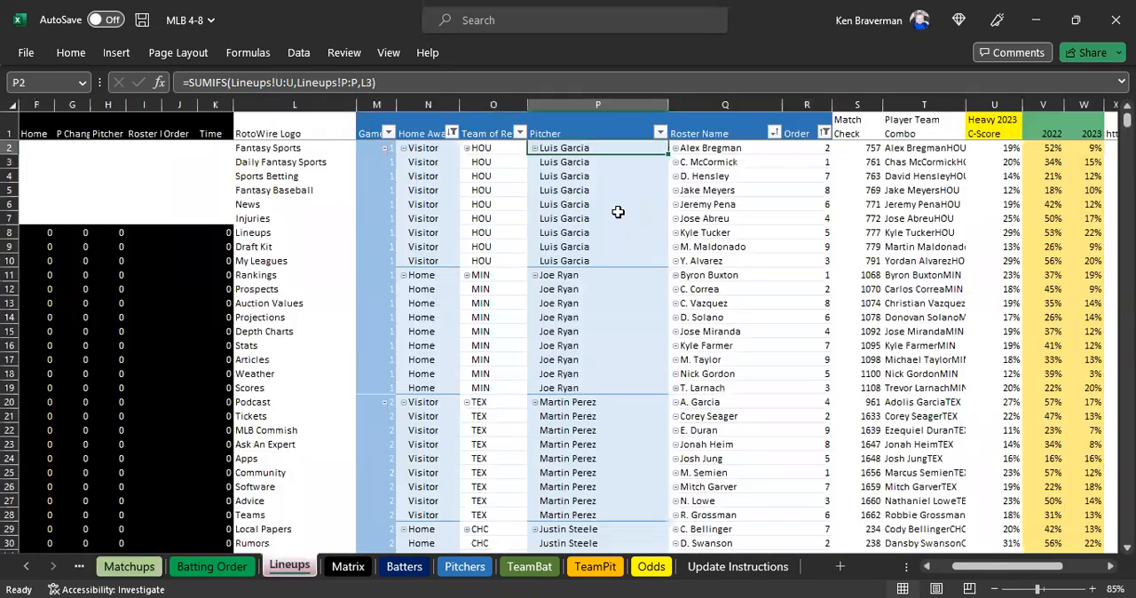
Recheck the Lineup Factor column in Matchups from S3 down to the last game.
left_click(133, 568)
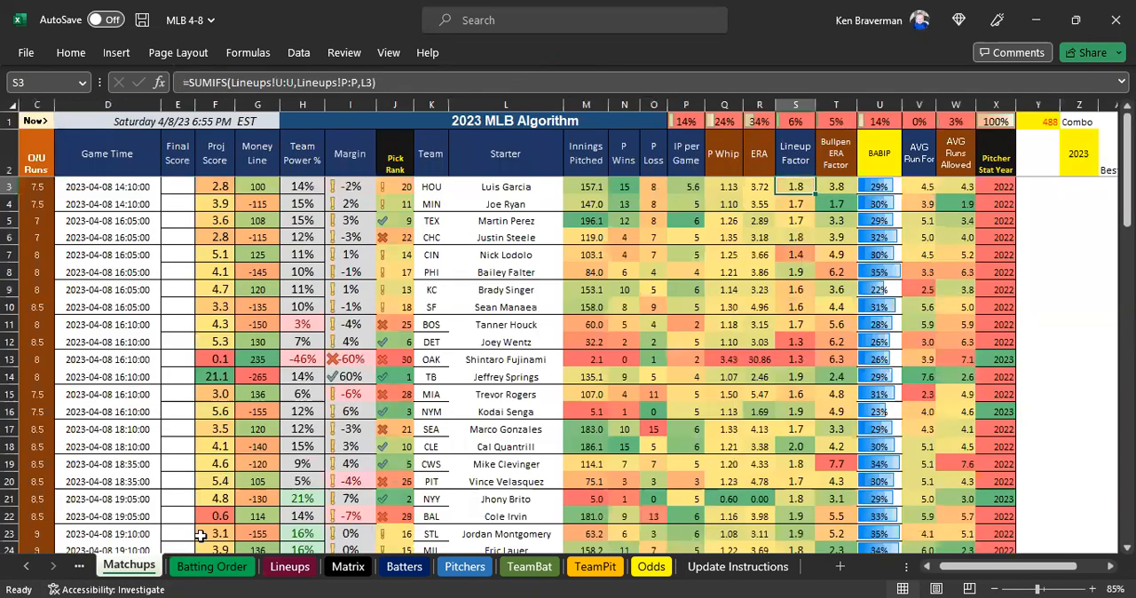
left_click_drag(796, 188, 796, 358)
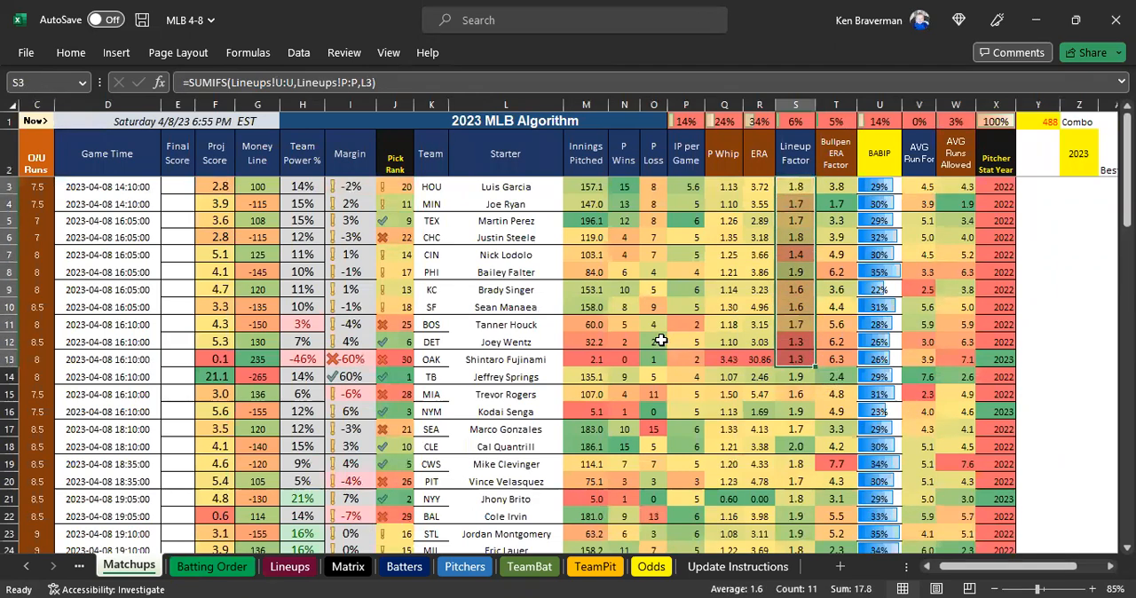
scroll(779, 480, "down", 3)
left_click_drag(796, 532, 803, 348)
left_click(807, 347)
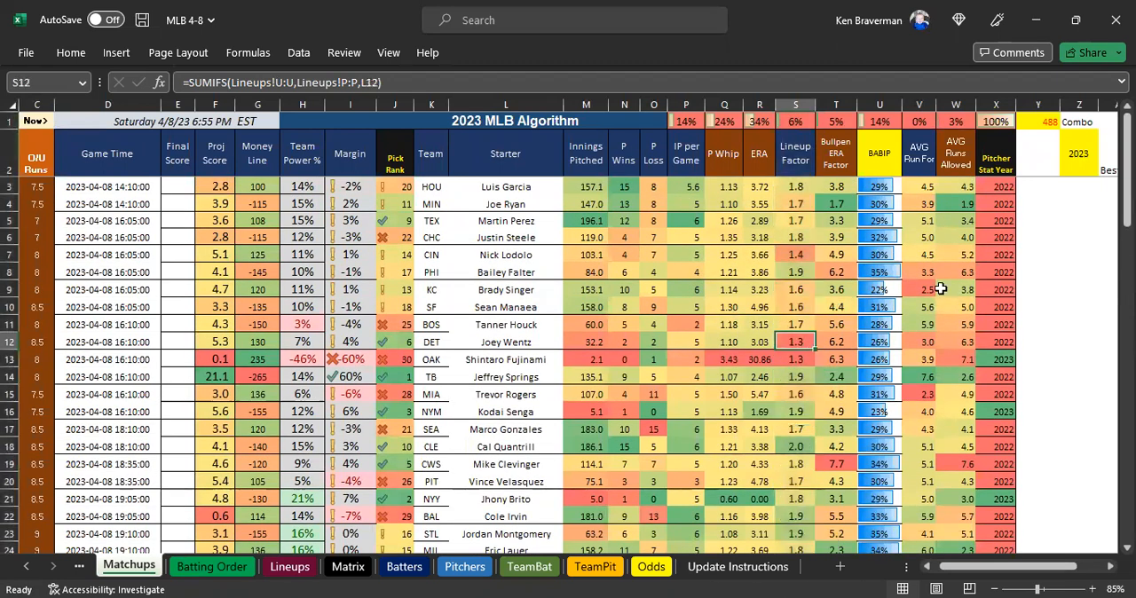
Review the Pitcher Stat Year values in column X and the projected scores in column F.
left_click_drag(996, 186, 994, 358)
left_click_drag(214, 187, 224, 432)
scroll(458, 447, "down", 2)
scroll(458, 447, "up", 2)
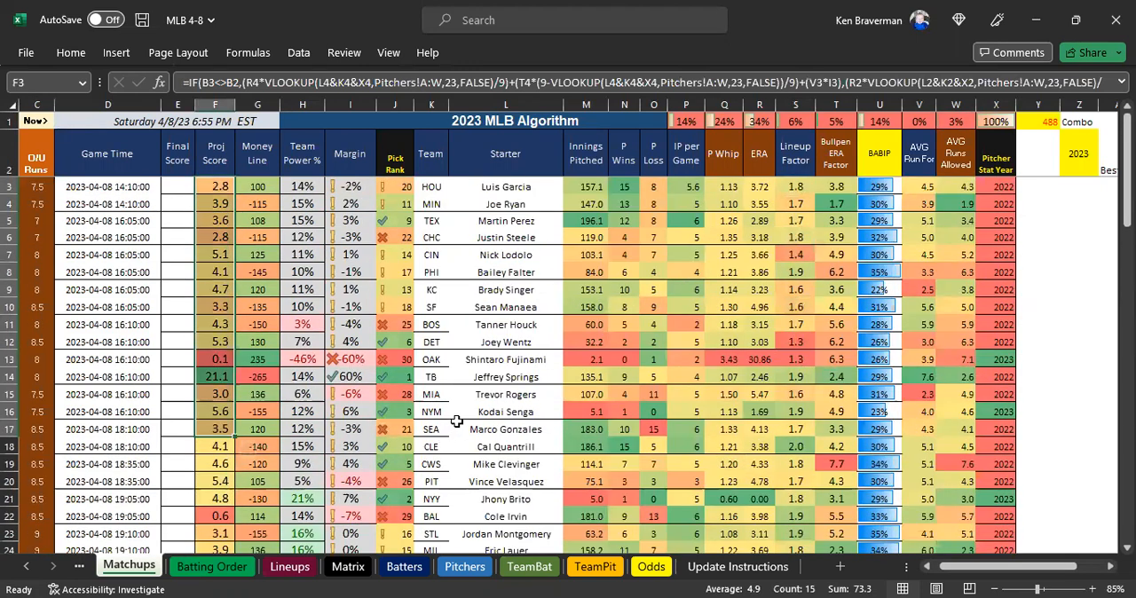
Fill the step 9 cell A10 in Update Instructions with yellow to mark Review Matchups Sheet as done.
left_click(717, 566)
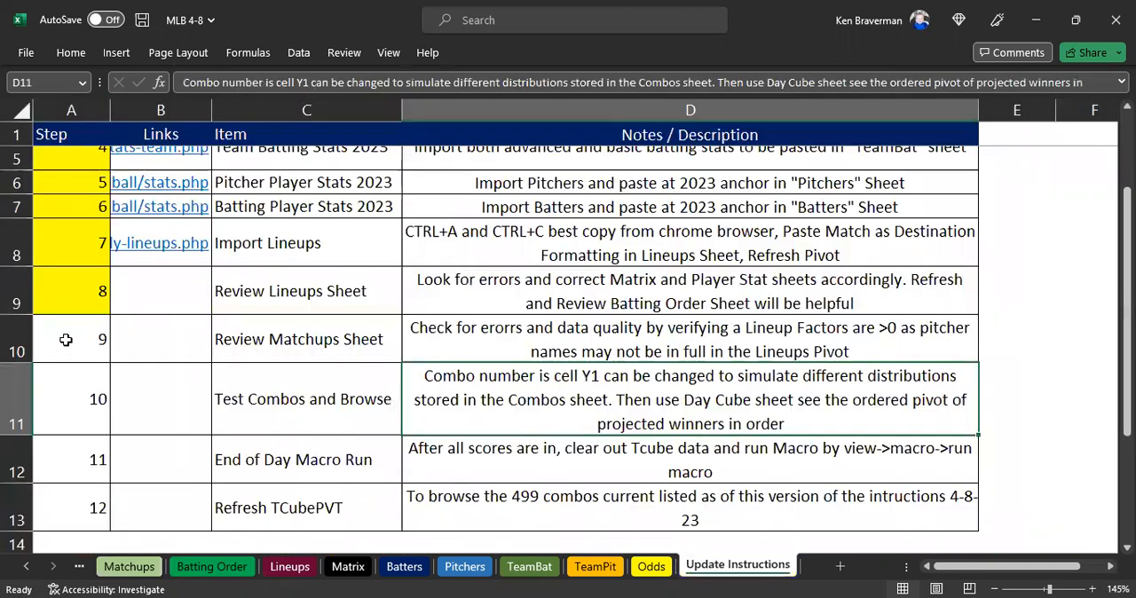
left_click(62, 335)
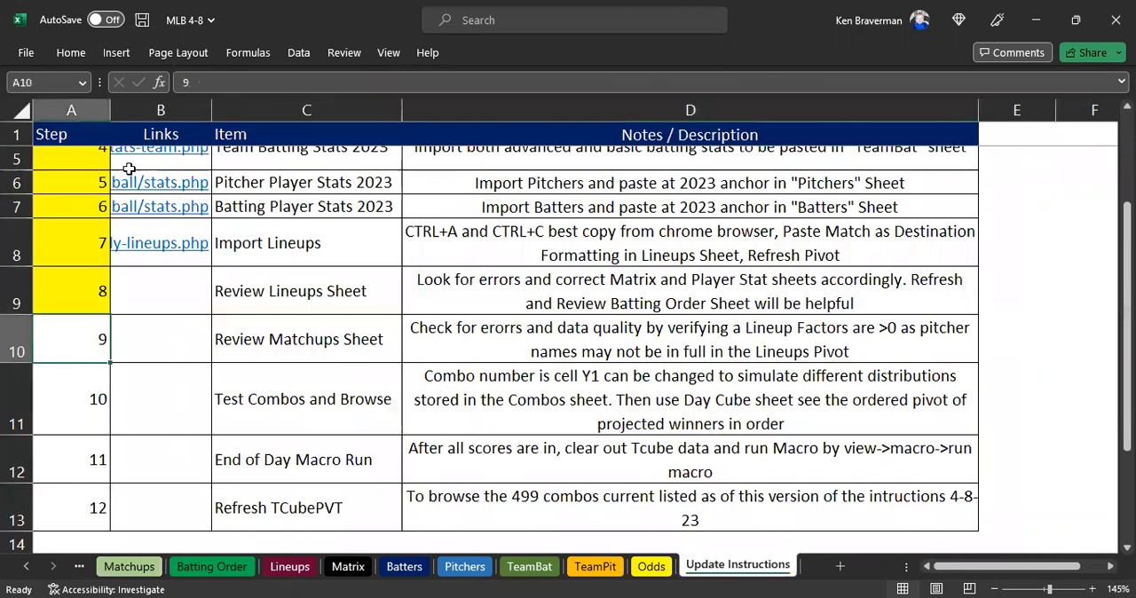
left_click(71, 53)
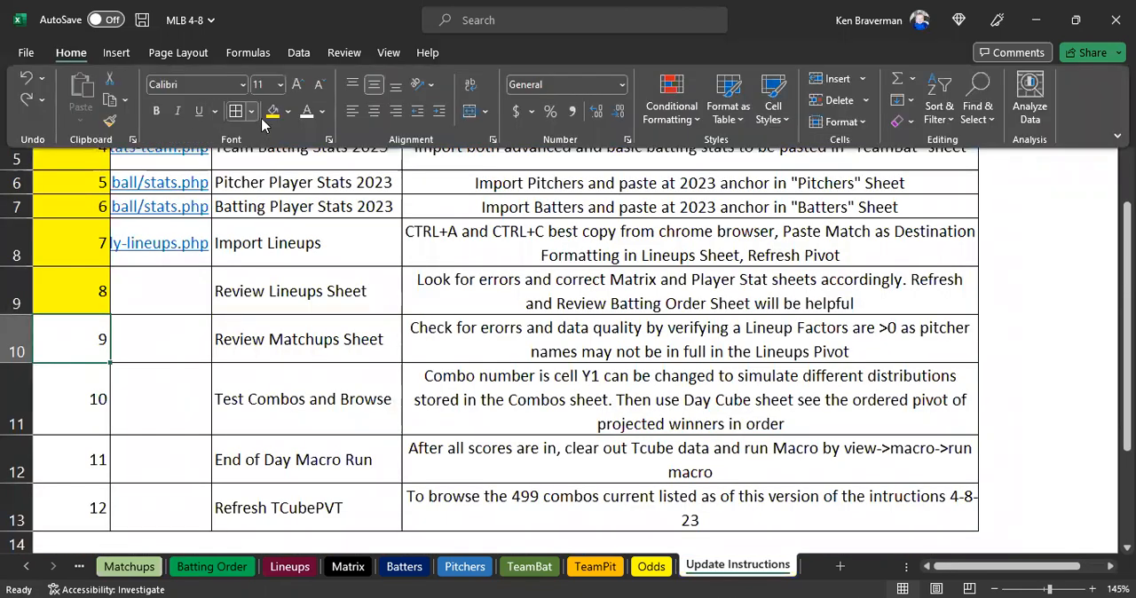
left_click(273, 111)
Read the step 10 Test Combos and Browse note about the combo number in Y1, and return to Matchups.
left_click(297, 405)
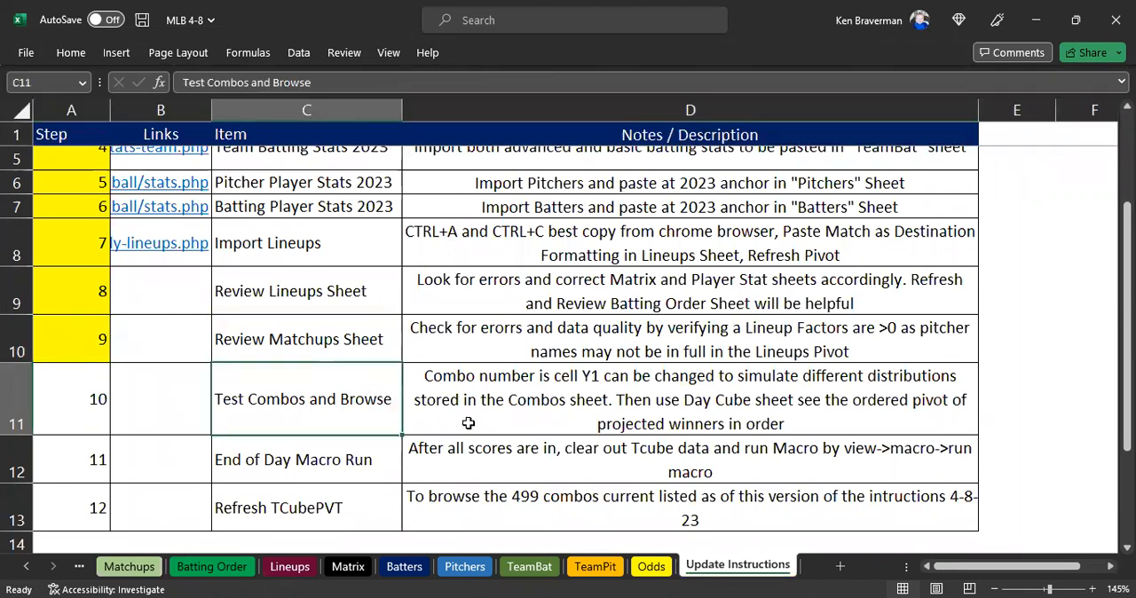
left_click(507, 405)
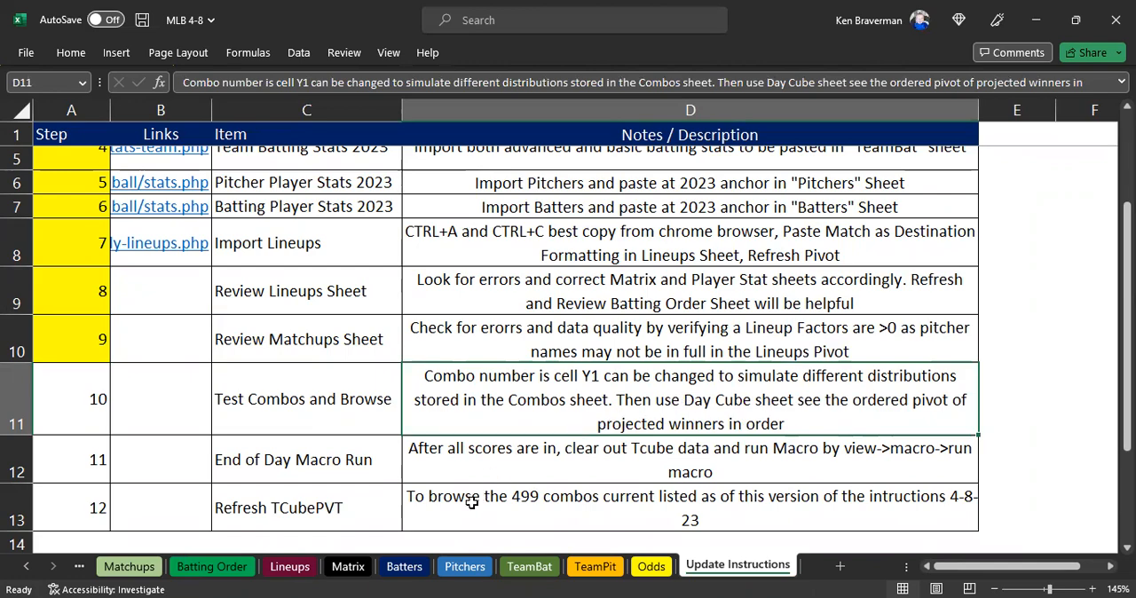
left_click(135, 567)
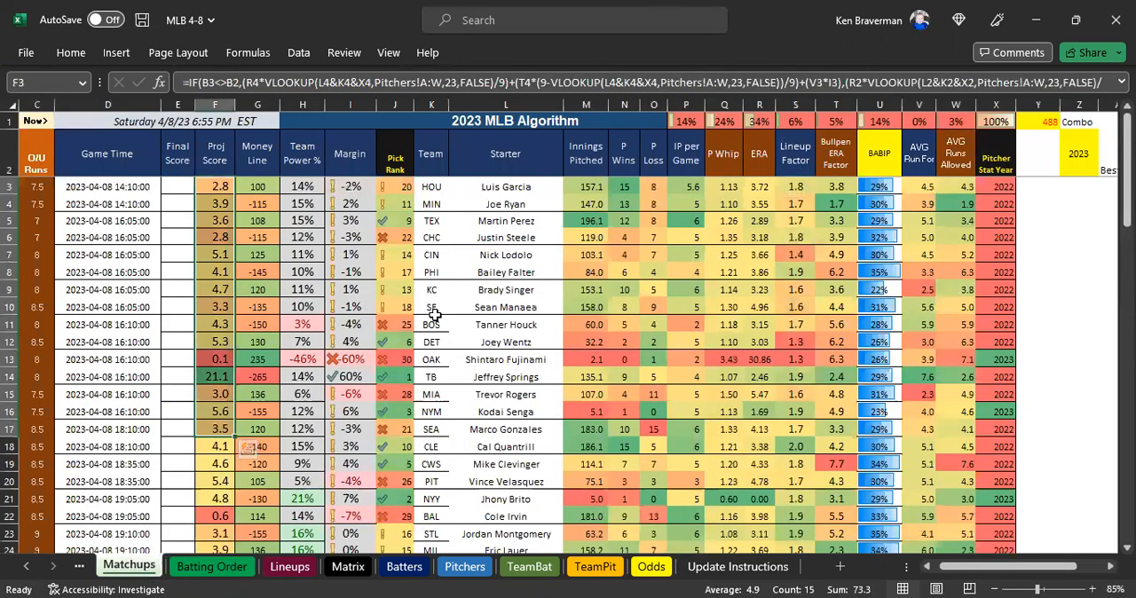
Test combo number 1 in cell Y1 of Matchups and check the projected score in F14.
scroll(661, 319, "down", 2)
scroll(843, 248, "up", 2)
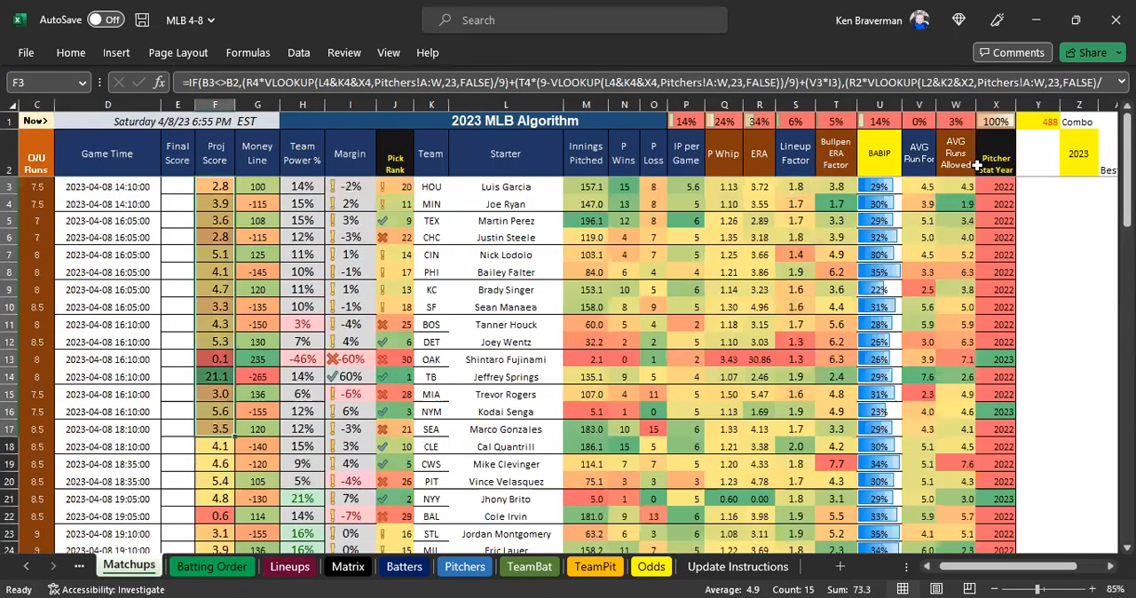
left_click(1050, 121)
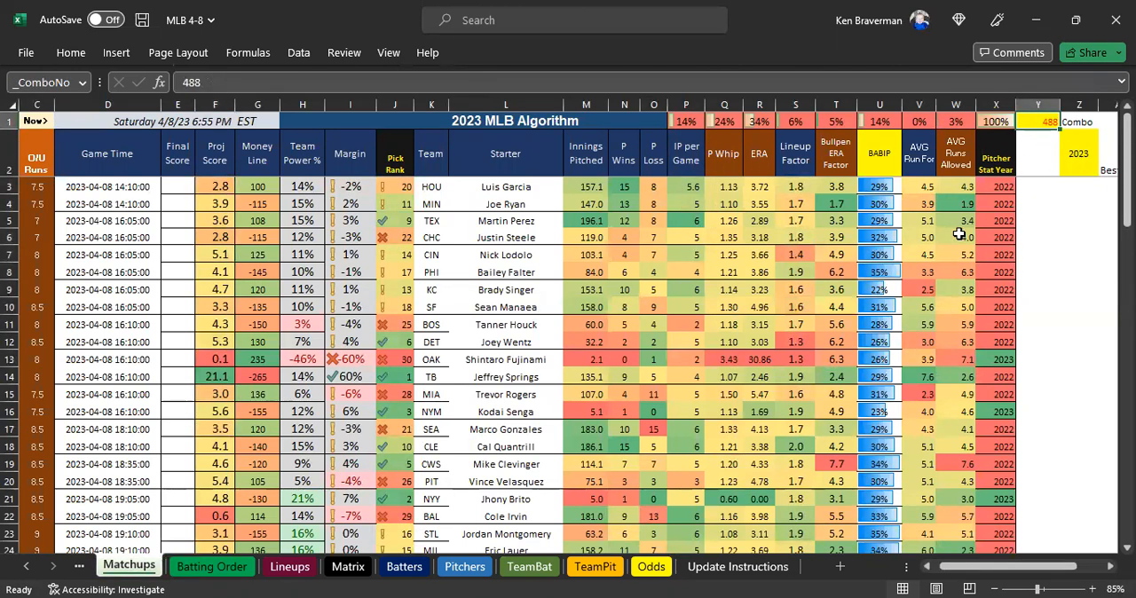
type("1")
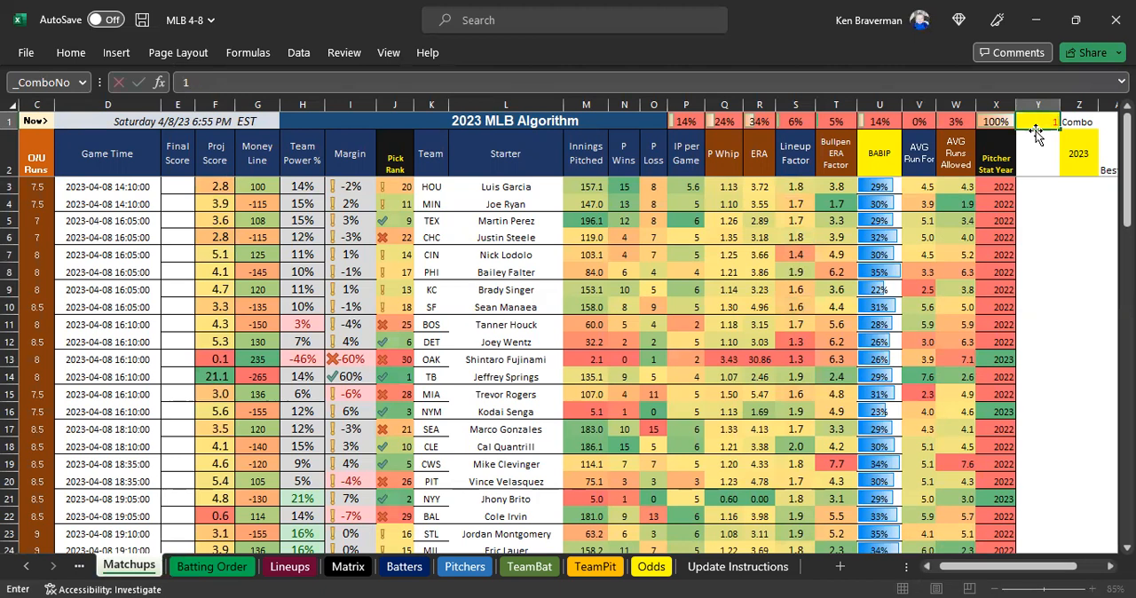
key("Return")
left_click(1036, 124)
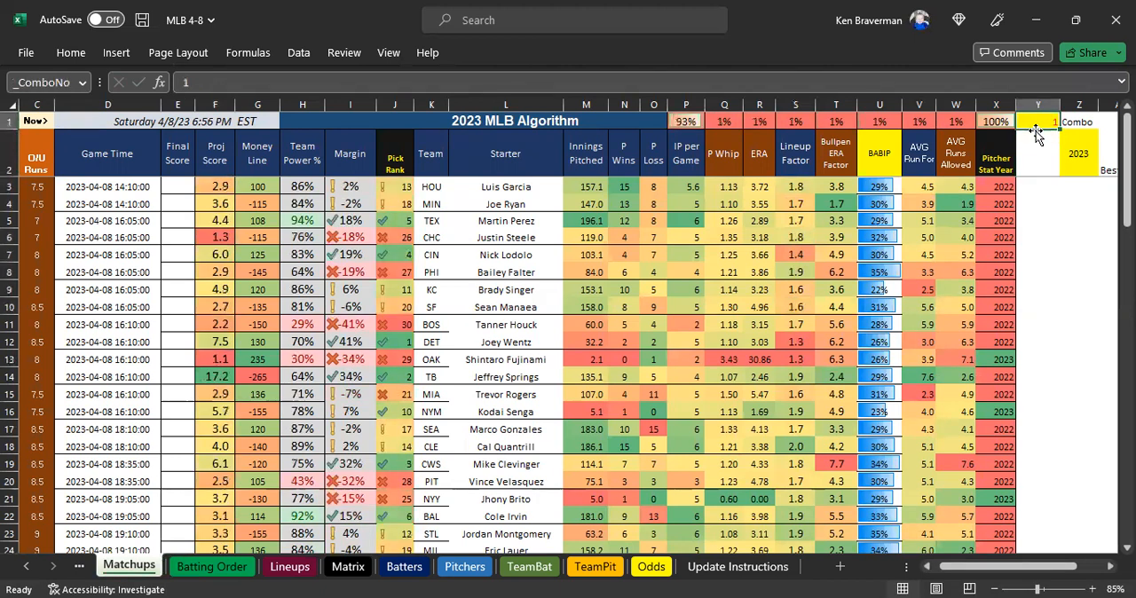
left_click(214, 374)
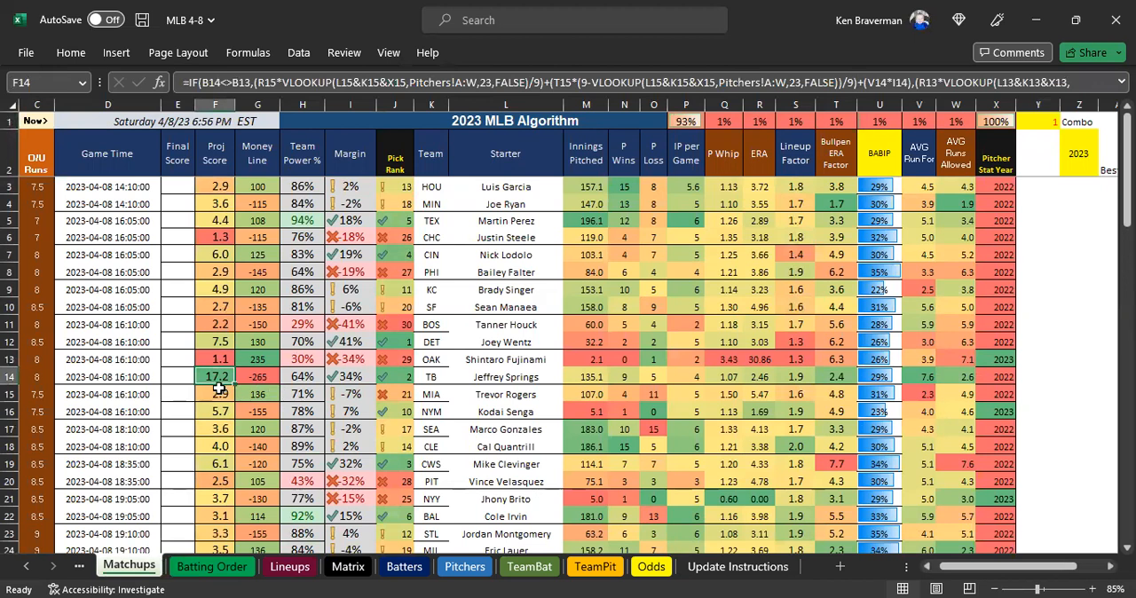
Set the combo number in cell Y1 of Matchups back to 488.
left_click(1044, 119)
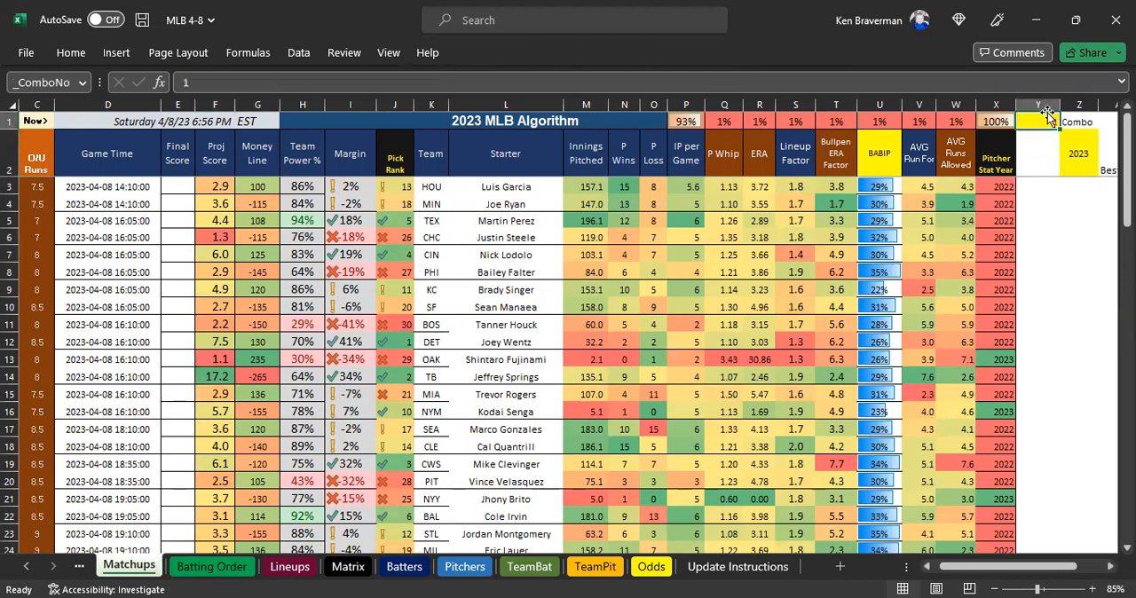
type("488")
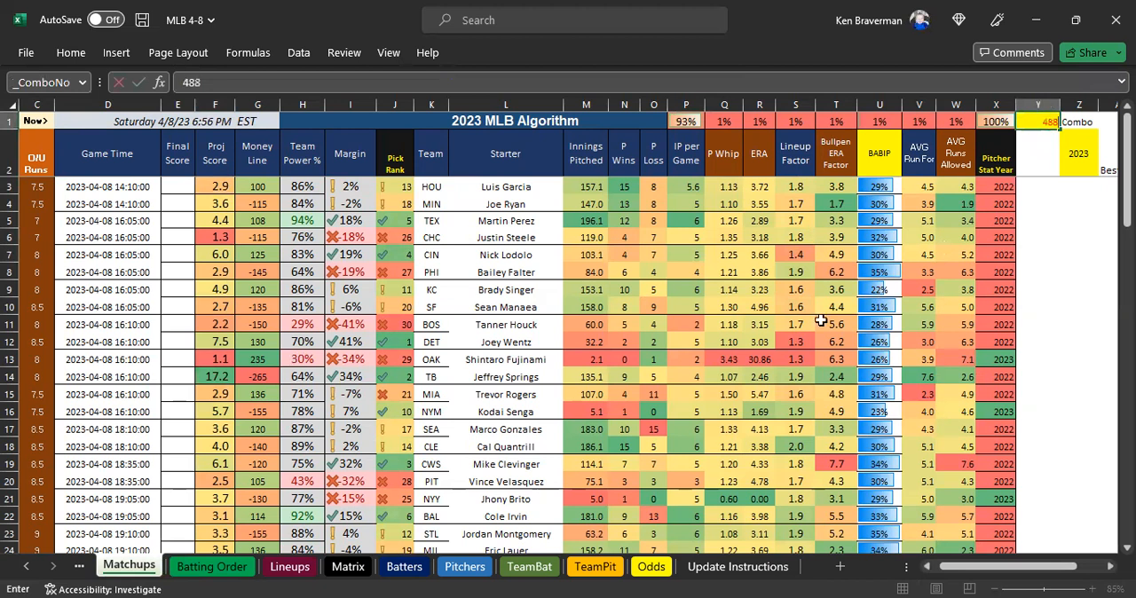
key("Return")
Move the DayCube sheet so it sits between the TeamPit and Odds sheets.
left_click(27, 570)
left_click(27, 570)
left_click(24, 569)
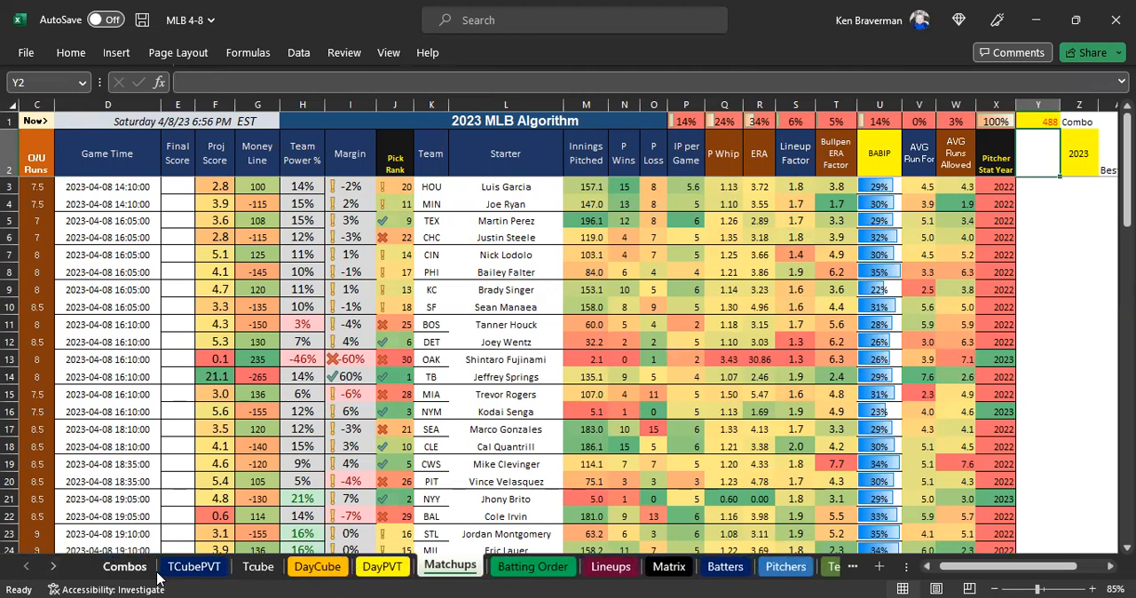
left_click(303, 570)
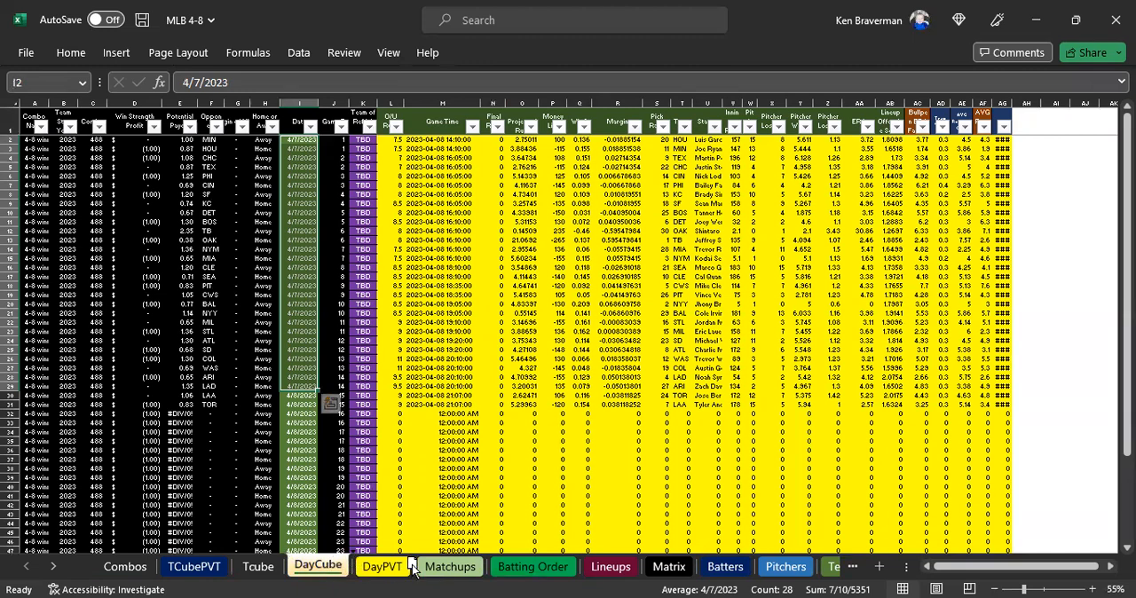
mouse_move(414, 569)
left_mouse_down()
mouse_move(876, 568)
mouse_move(653, 575)
left_mouse_up()
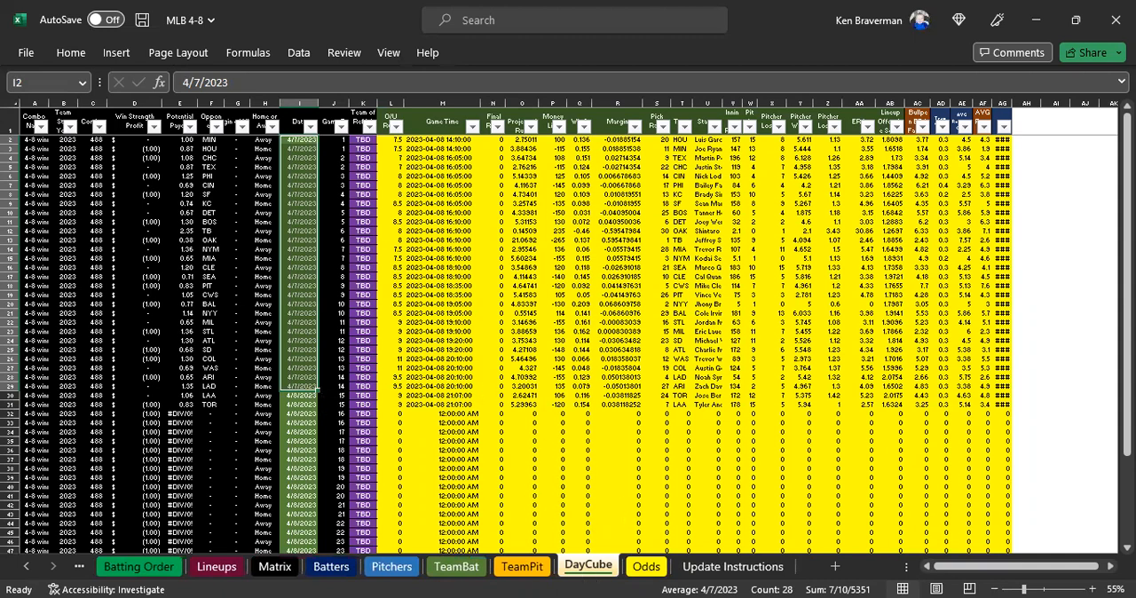
Extend the Update Odds note in D2 of Update Instructions with "remember to check DayCube and change day if needed".
left_click(721, 574)
scroll(284, 295, "up", 1)
left_click(606, 156)
left_click(564, 82)
type(", rmember")
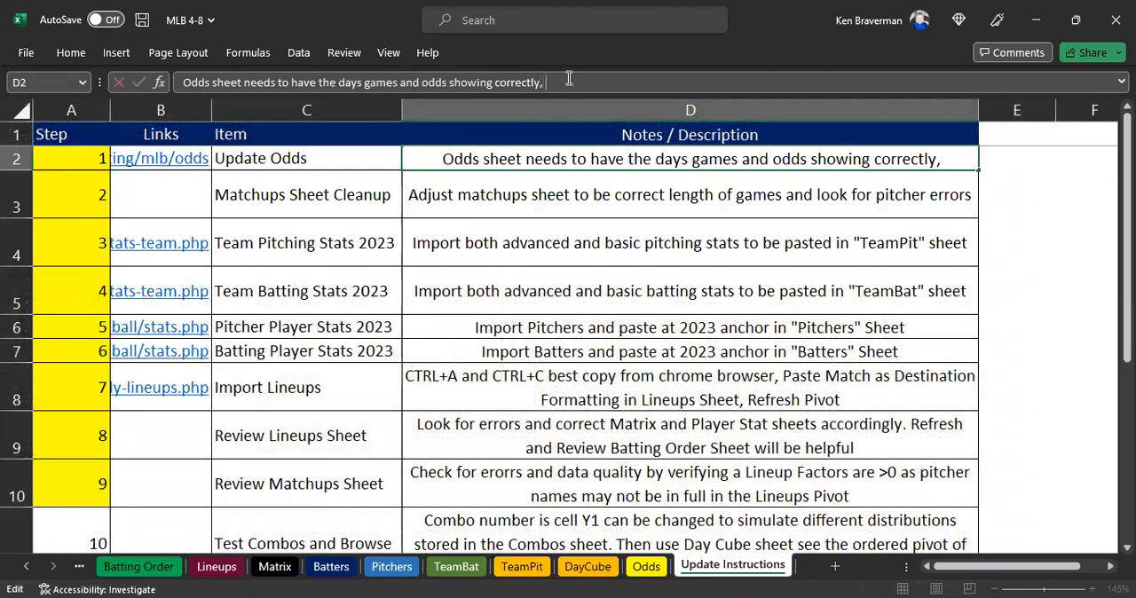
key("Left")
key("Left")
key("Left")
key("Left")
key("Left")
key("Left")
type("e")
key("Right")
key("Right")
key("Right")
key("Right")
key("Right")
key("Right")
type("to")
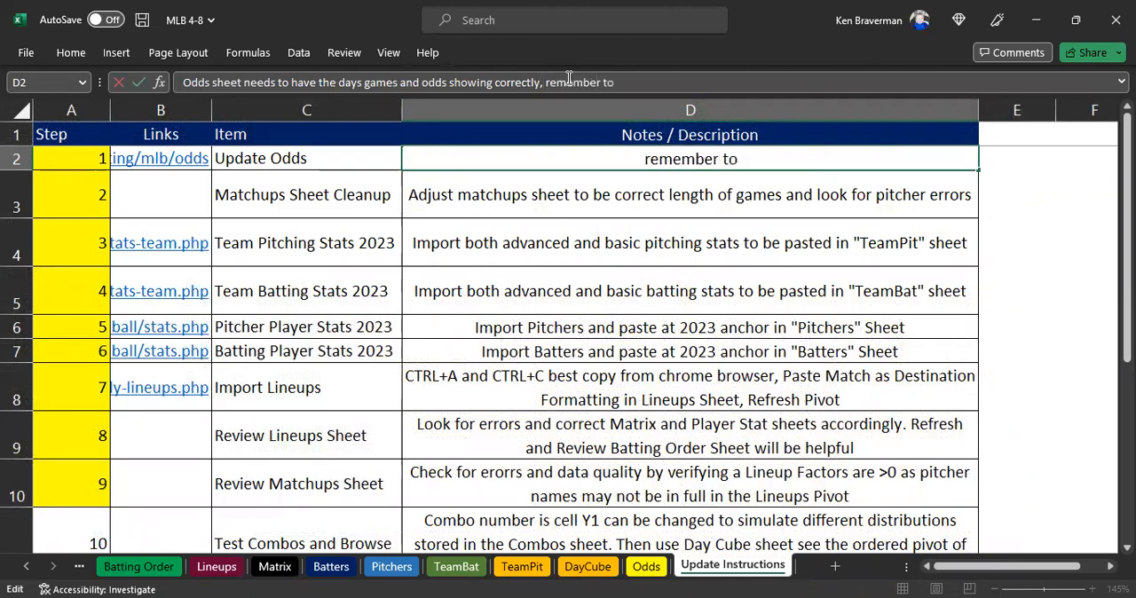
type(" check DayCu")
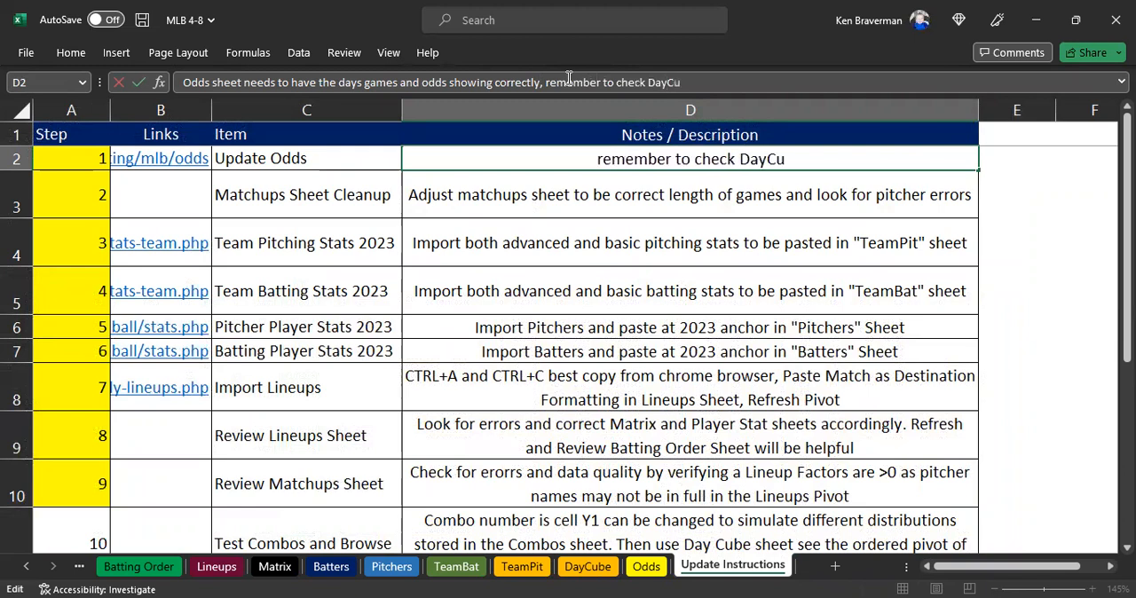
type("be and ch")
key("BackSpace")
type("change day if needed")
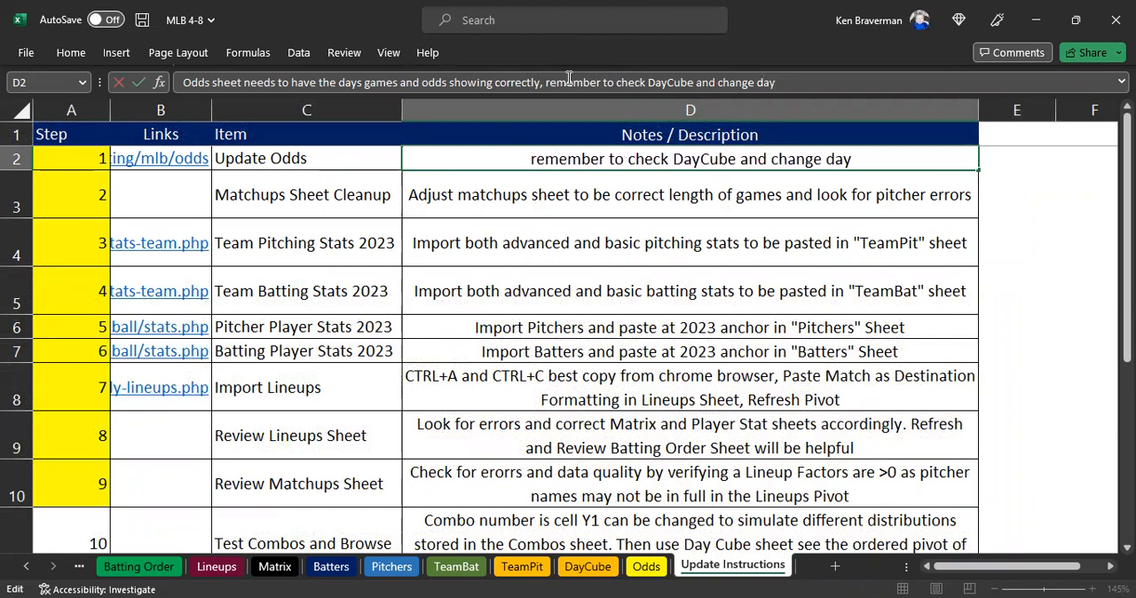
key("Return")
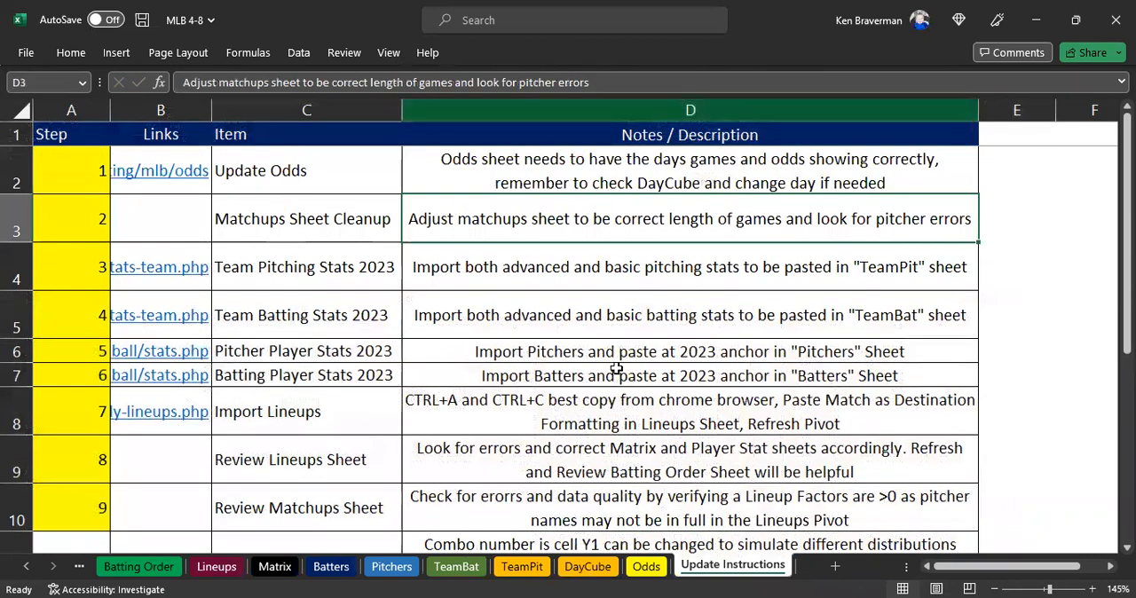
Enter =TODAY() in cell I2 of DayCube and fill it down the whole Date column.
left_click(587, 566)
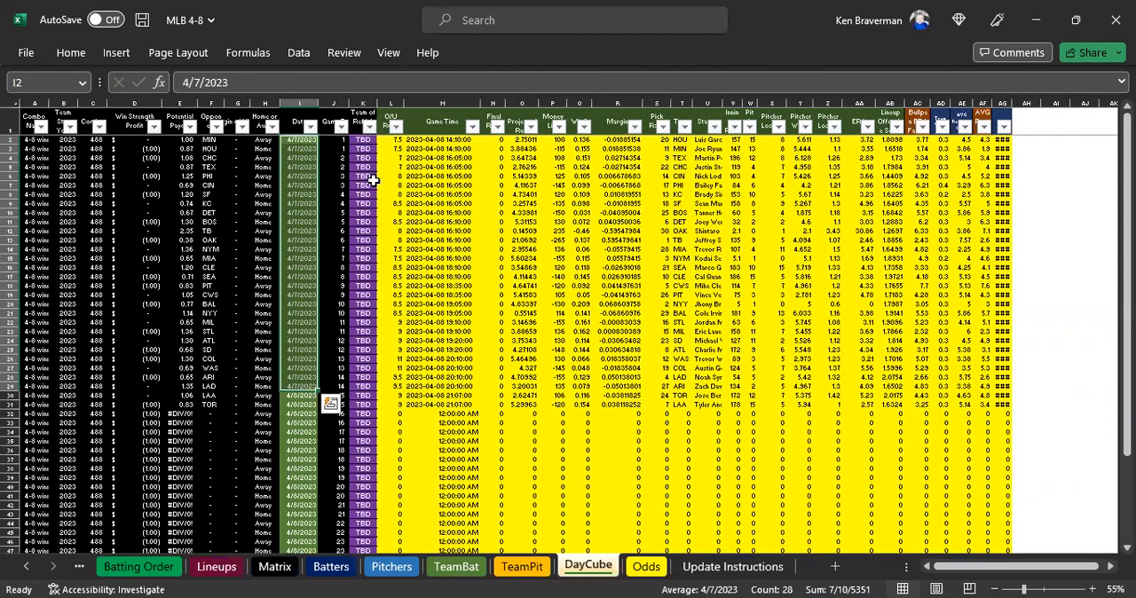
left_click(298, 139)
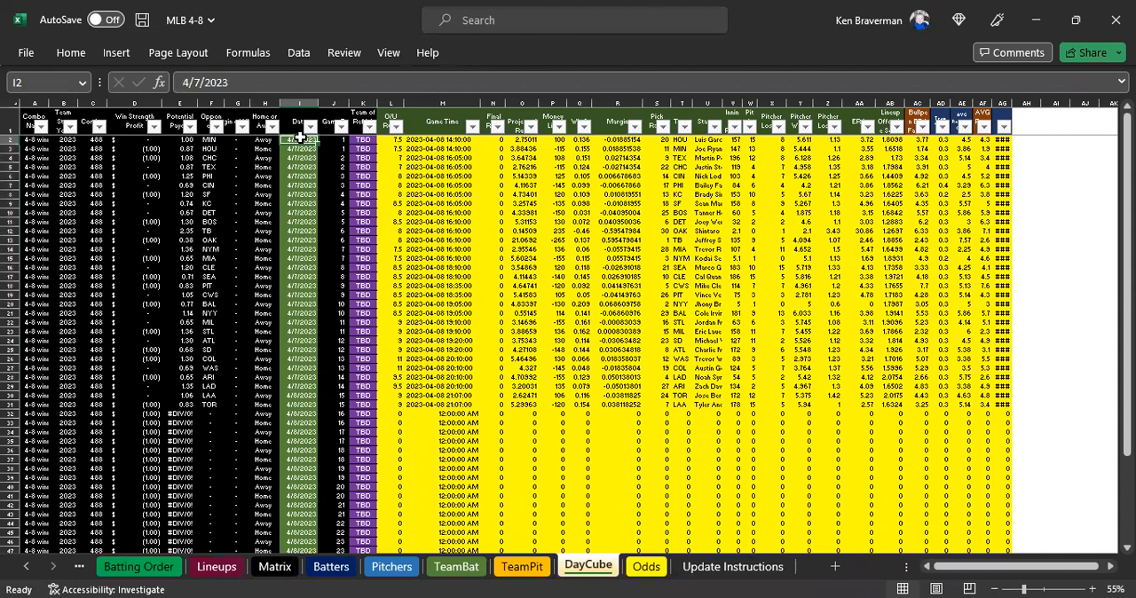
type("=t")
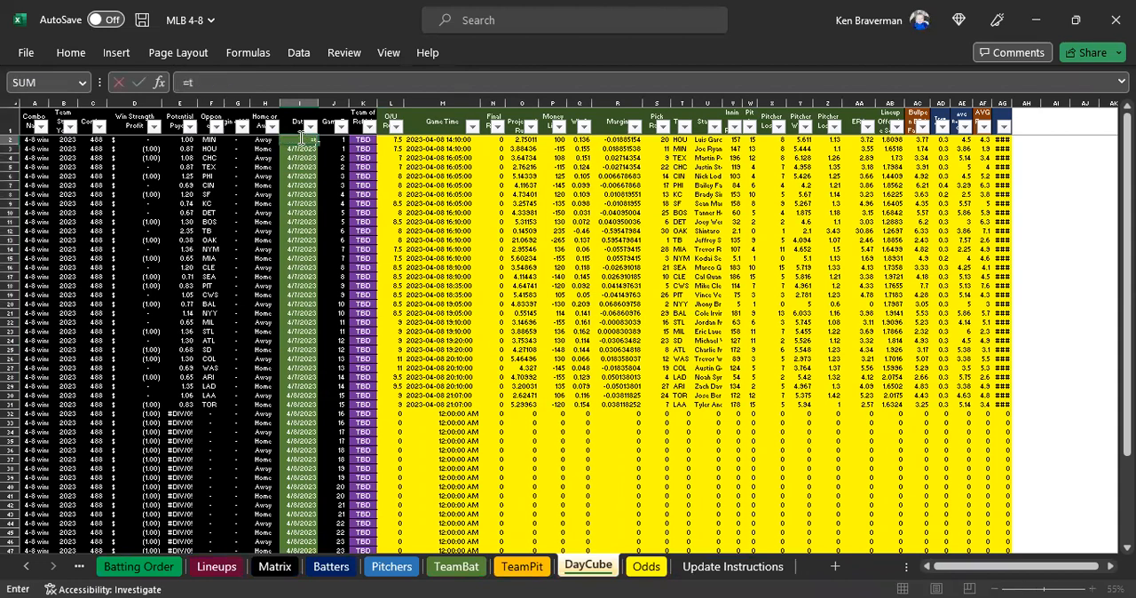
key("Escape")
double_click(317, 144)
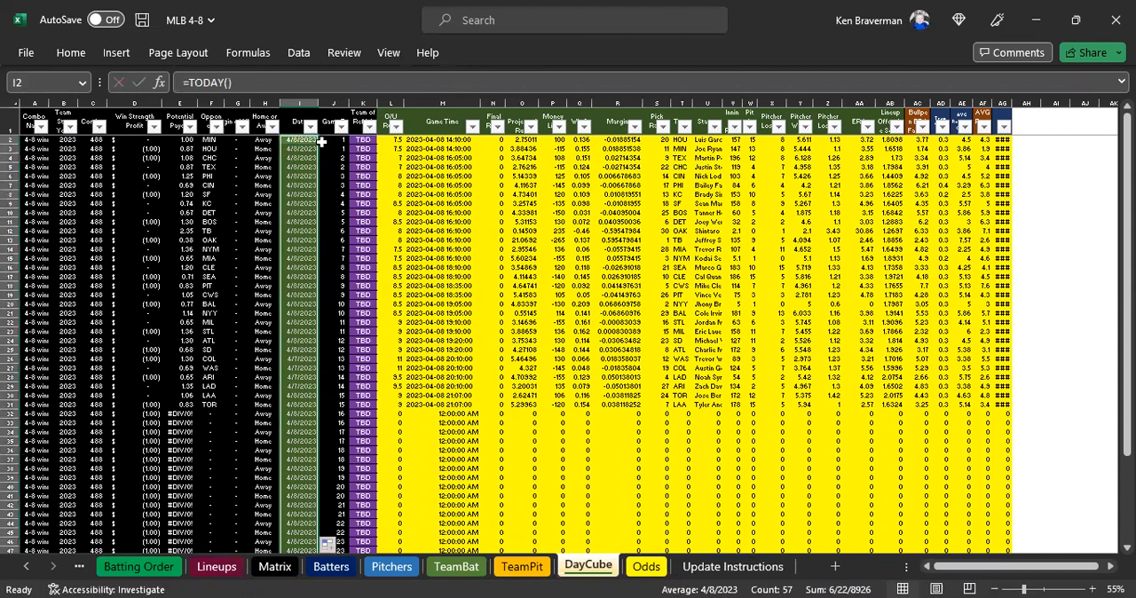
scroll(351, 397, "down", 1)
scroll(352, 397, "up", 1)
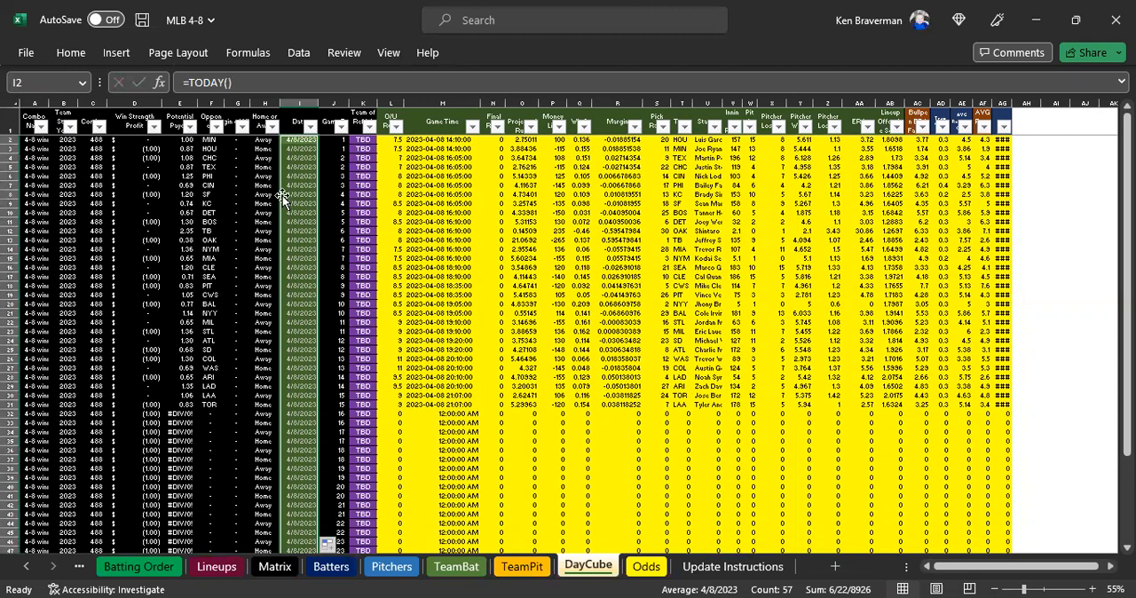
left_click(300, 149)
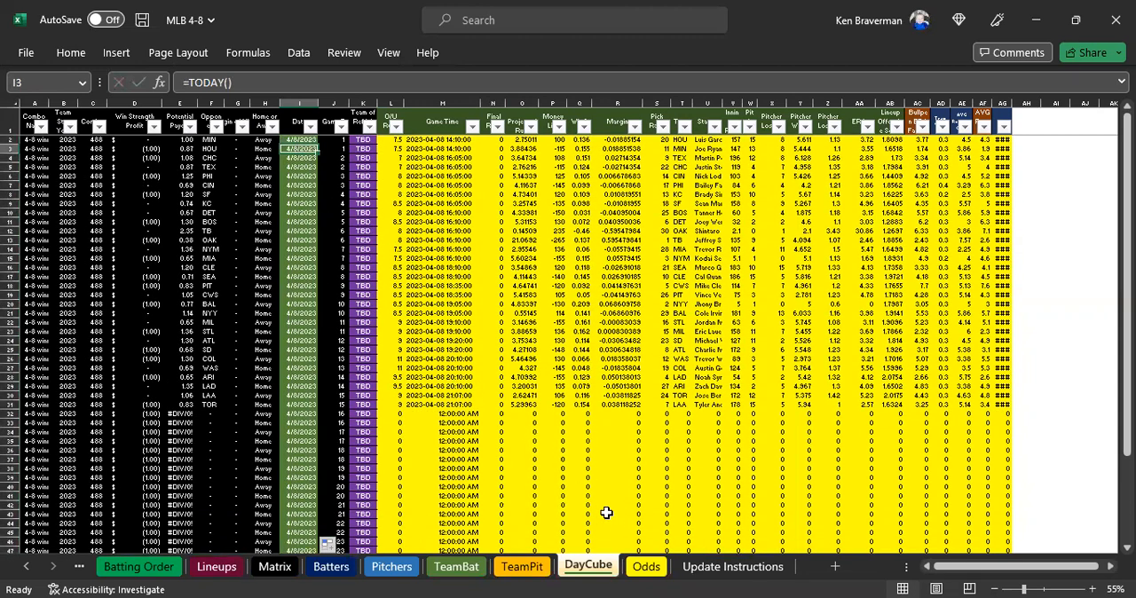
Check the DayCube Date and Game Time columns down to the last row, including the formulas in M12 and I3.
scroll(342, 237, "up", 1)
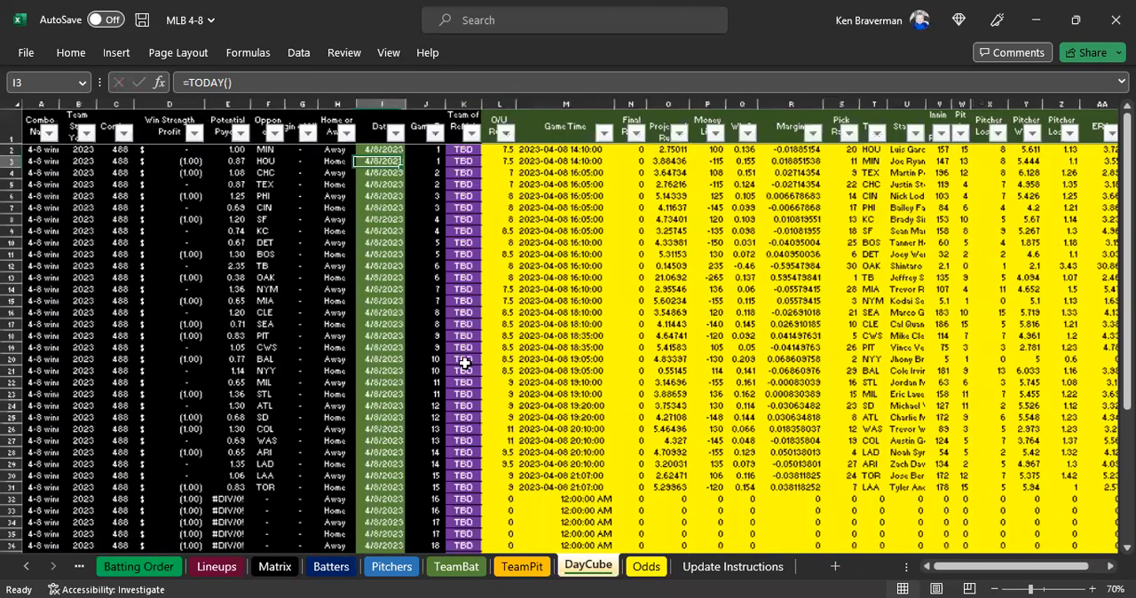
left_click(581, 265)
left_click(647, 567)
left_click(589, 565)
scroll(520, 321, "down", 11)
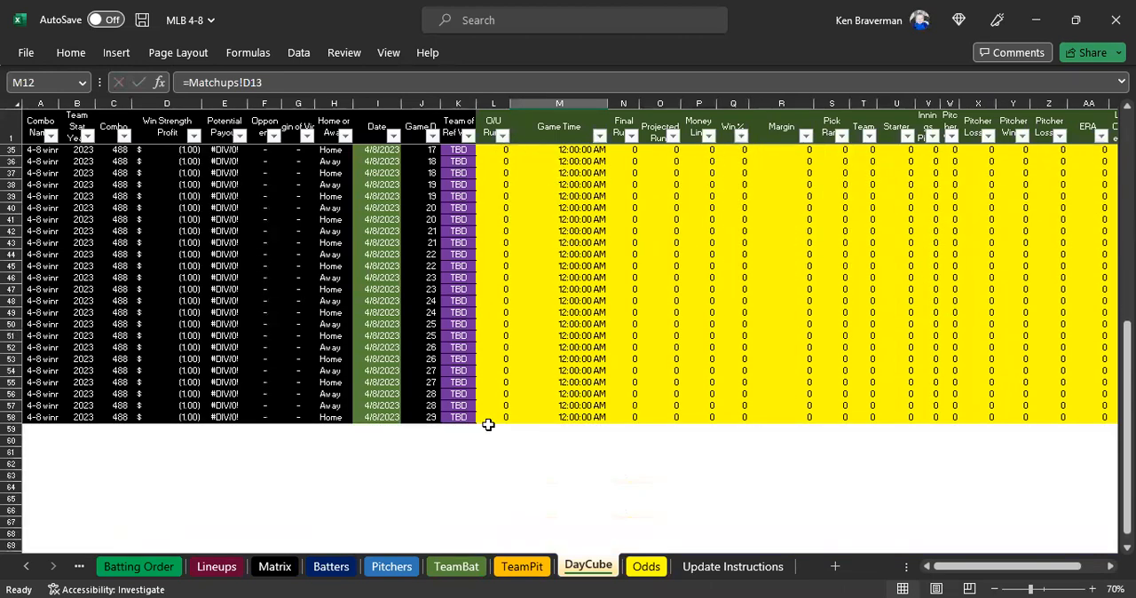
scroll(489, 417, "up", 11)
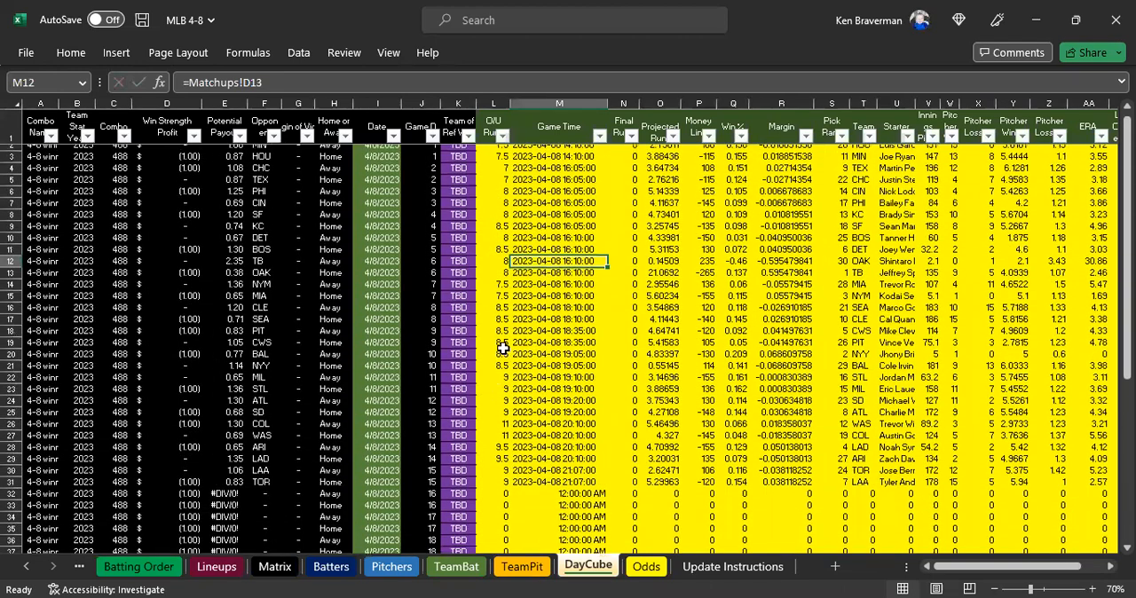
left_click(368, 157)
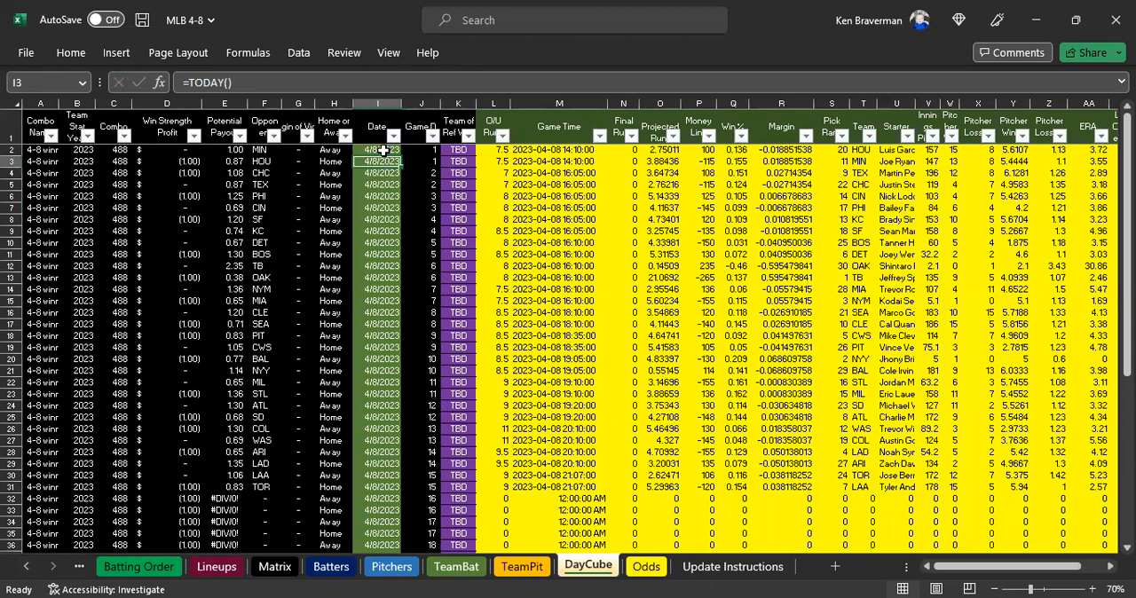
left_click(632, 571)
left_click(605, 572)
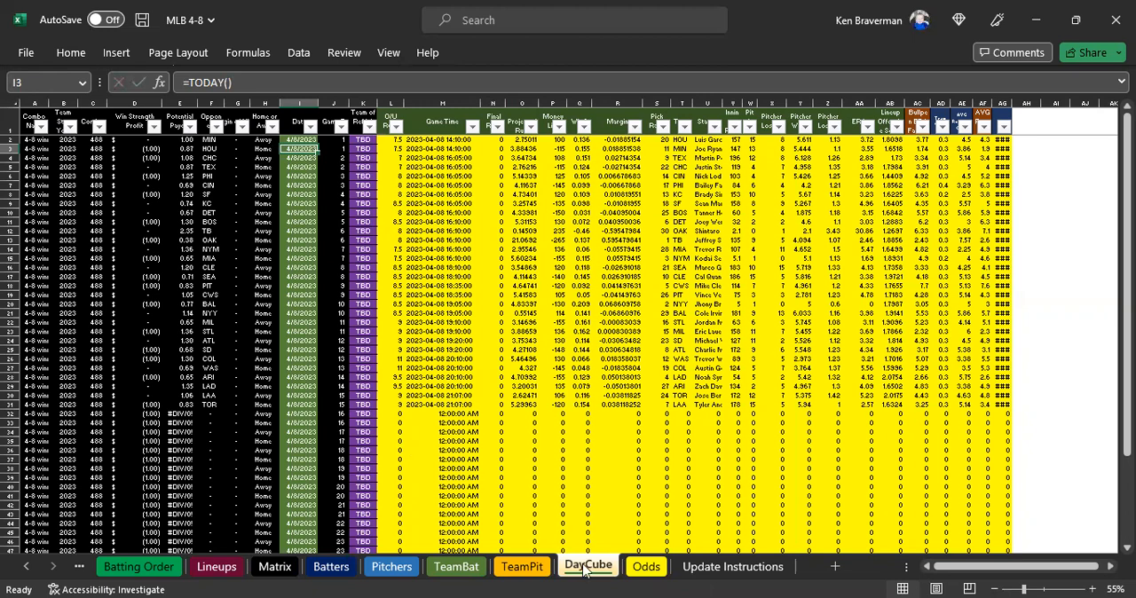
Read the step 10 Test Combos and Browse note in Update Instructions.
left_click(701, 565)
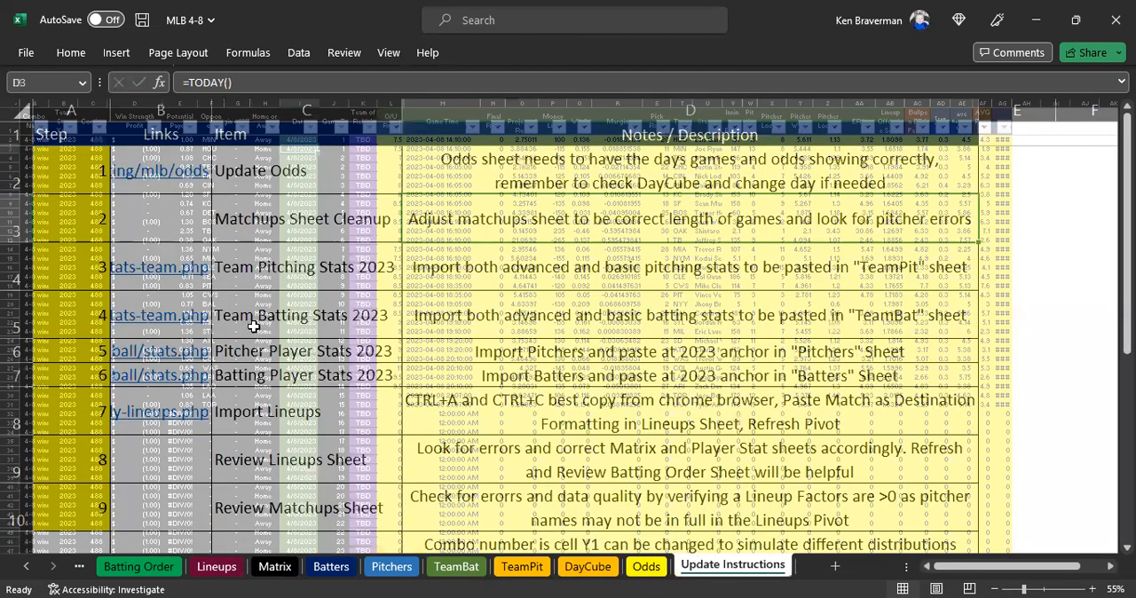
scroll(238, 330, "down", 2)
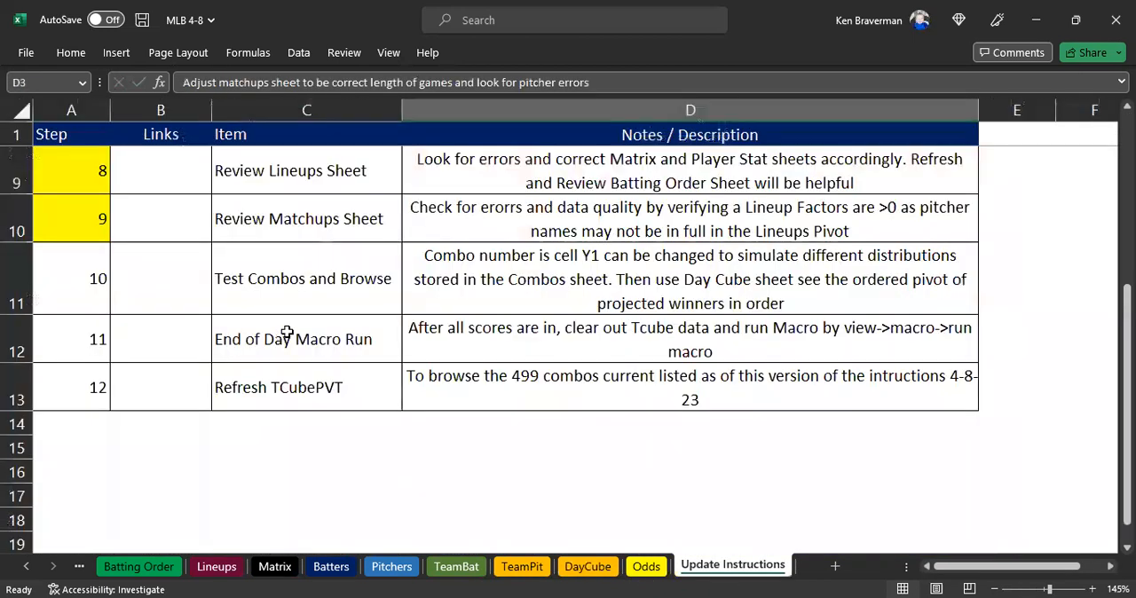
scroll(499, 373, "up", 2)
left_click(500, 373)
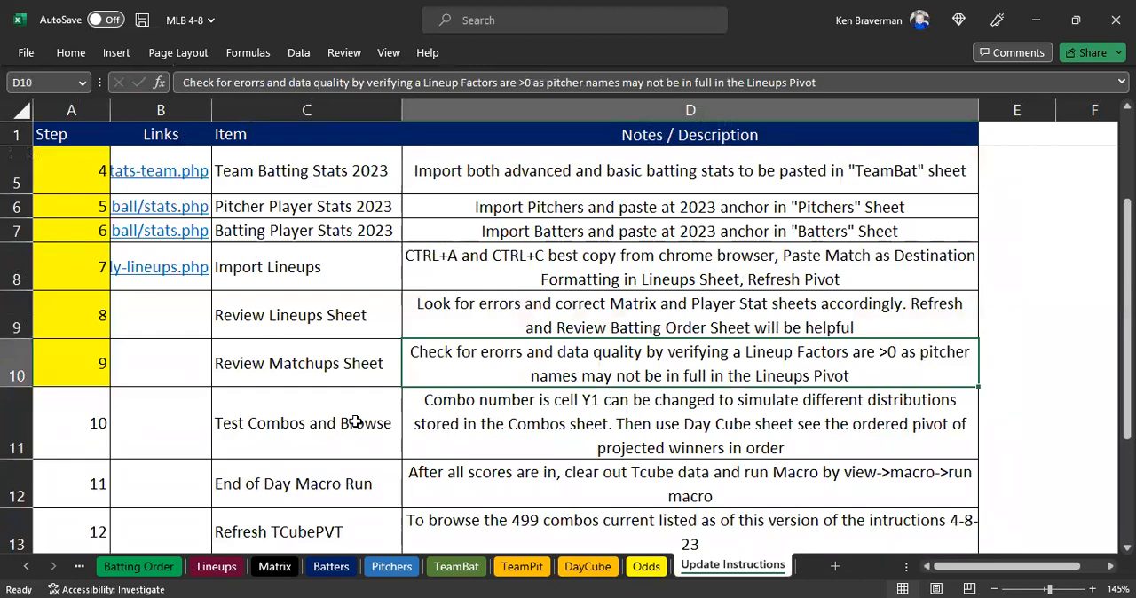
left_click_drag(350, 424, 435, 452)
Open the Combos sheet and examine the weight column headings from IP per start to AVG Runs Allowed.
left_click(26, 568)
left_click(25, 568)
left_click(26, 568)
left_click(124, 566)
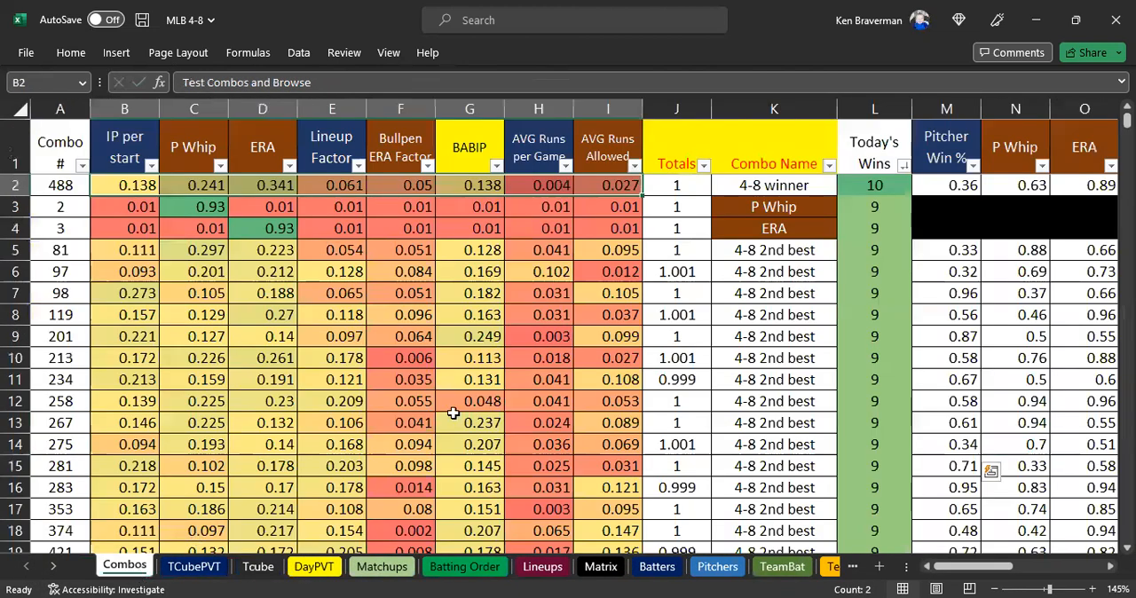
scroll(608, 304, "down", 3)
left_click_drag(86, 167, 356, 172)
left_click_drag(468, 139, 94, 139)
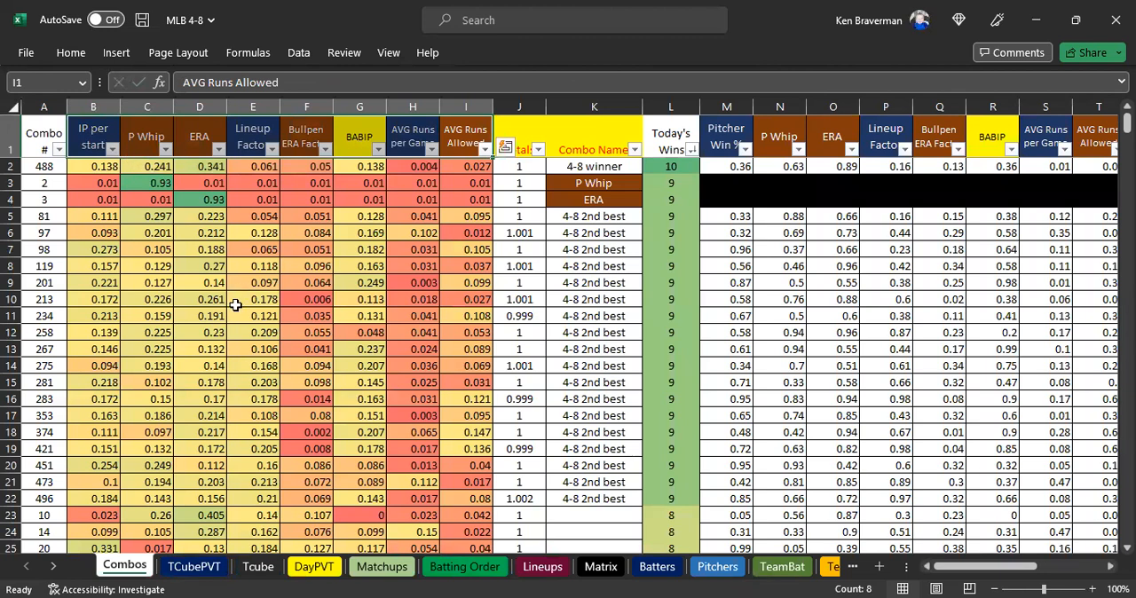
Examine the weights of combo 488 in row 2 of Combos and its Today's Wins cell L2.
left_click(232, 270)
scroll(247, 326, "up", 1)
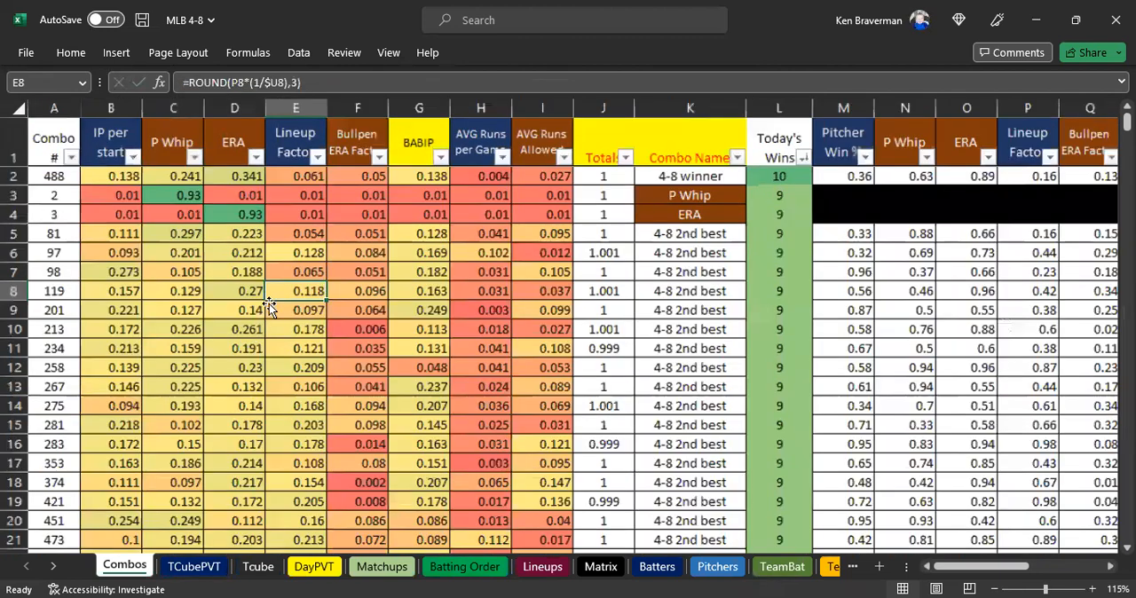
left_click(213, 176)
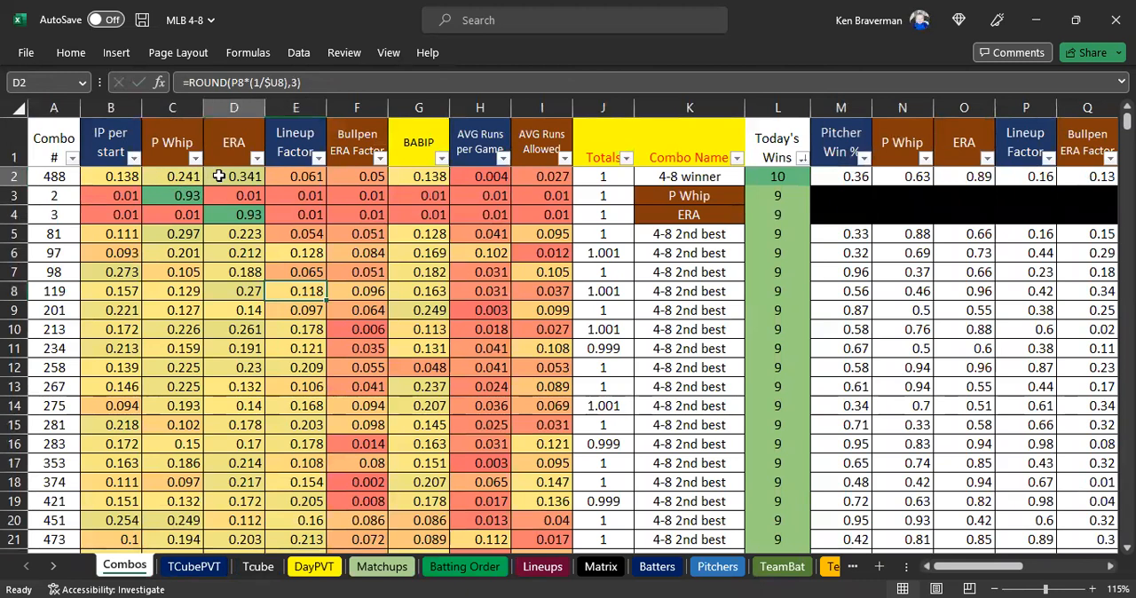
left_click(169, 177)
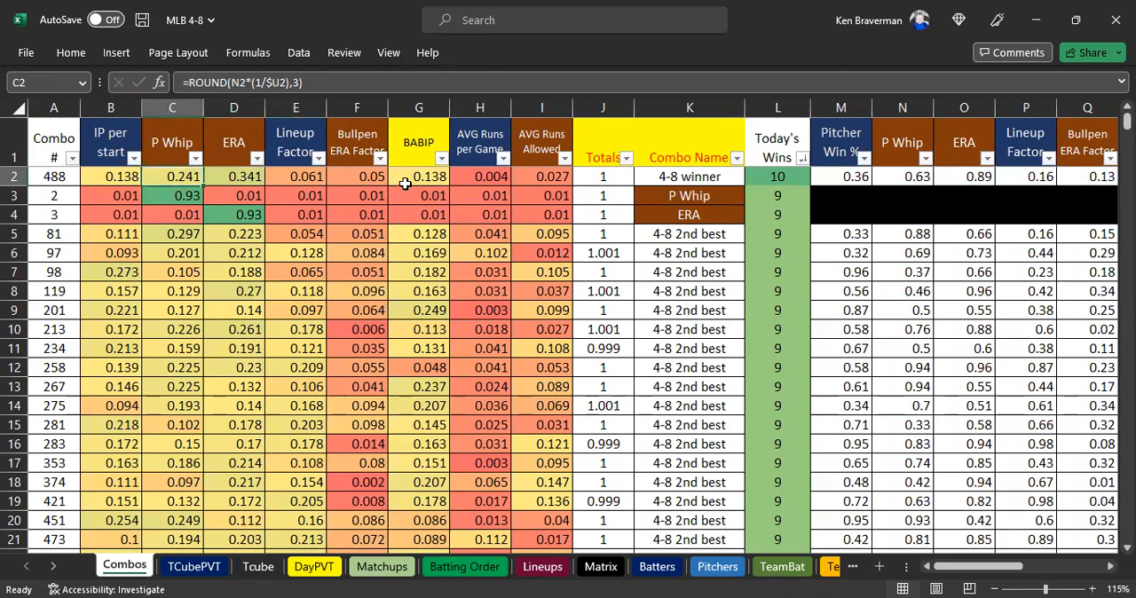
left_click_drag(55, 177, 367, 176)
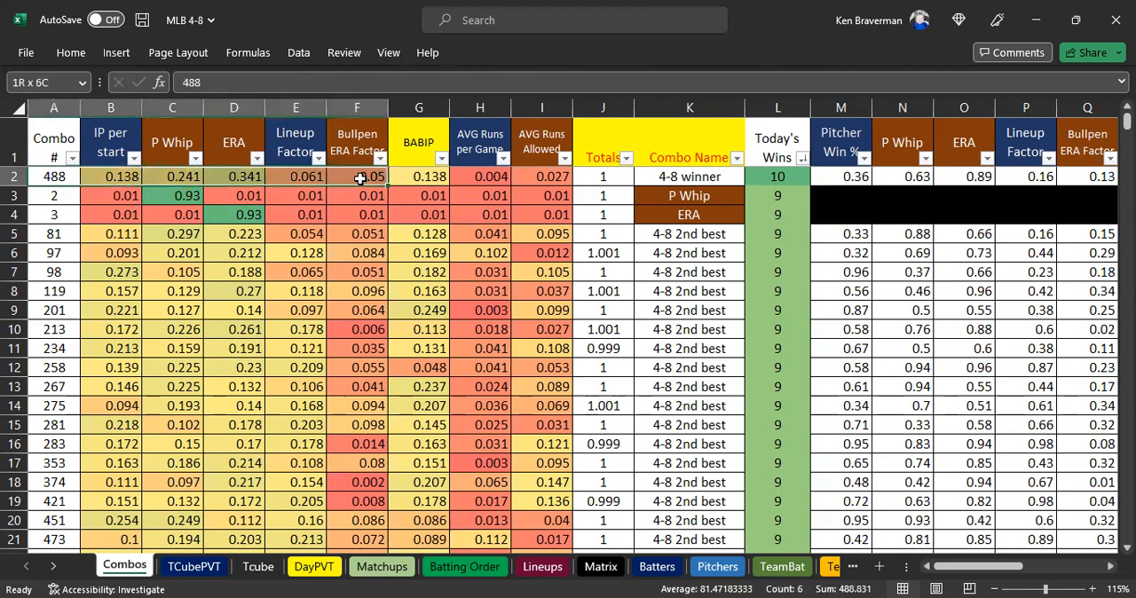
left_click(768, 182)
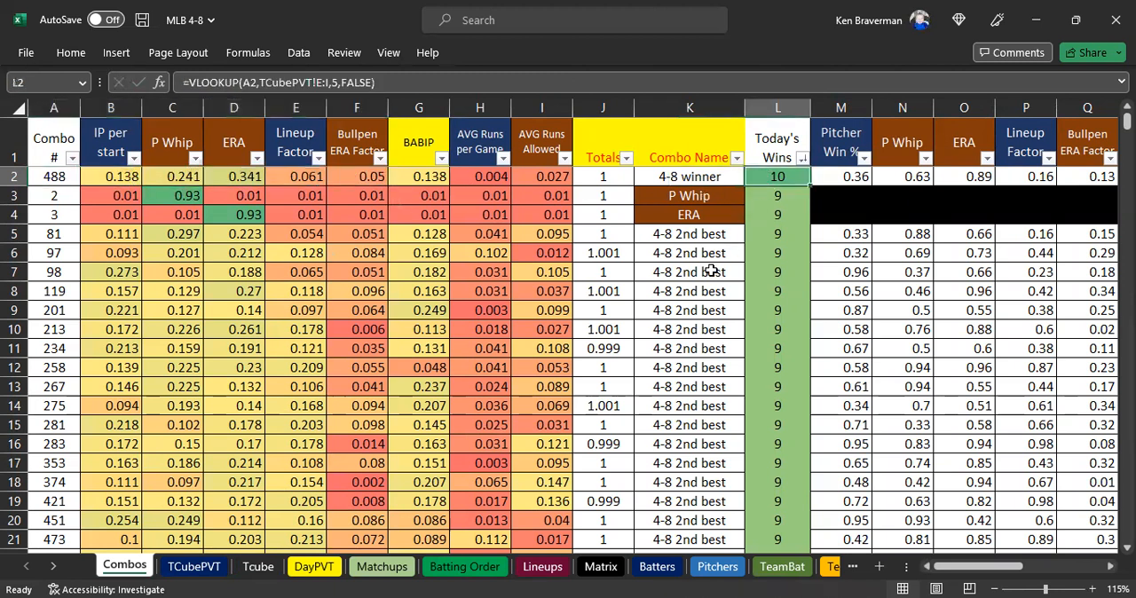
Change the combo name of combo 488 in K2 to 4-7 winner.
double_click(679, 177)
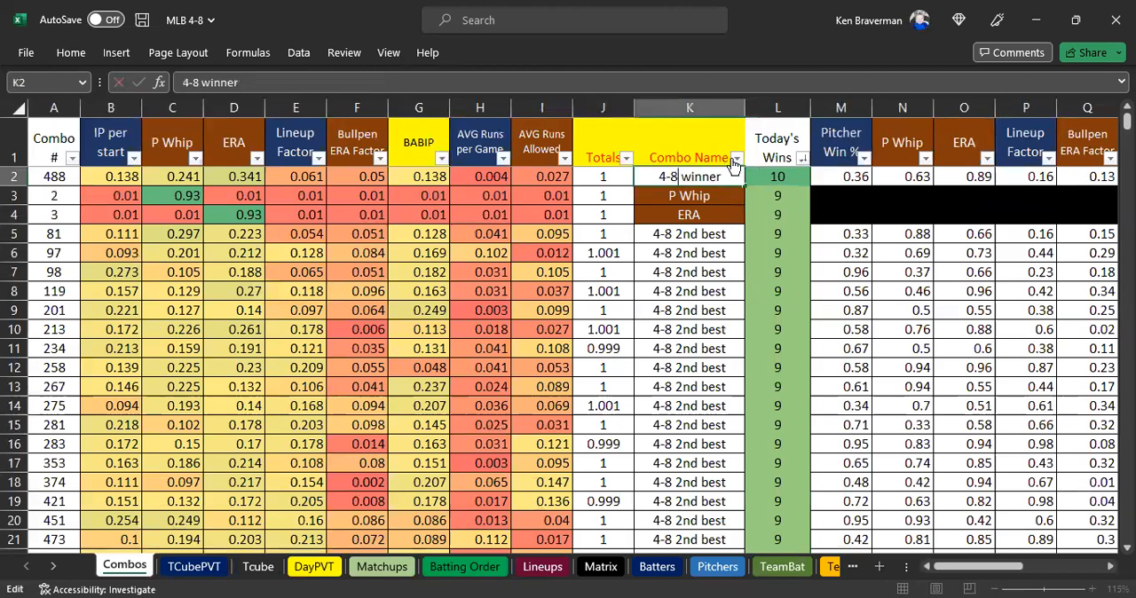
key("BackSpace")
type("7")
key("Return")
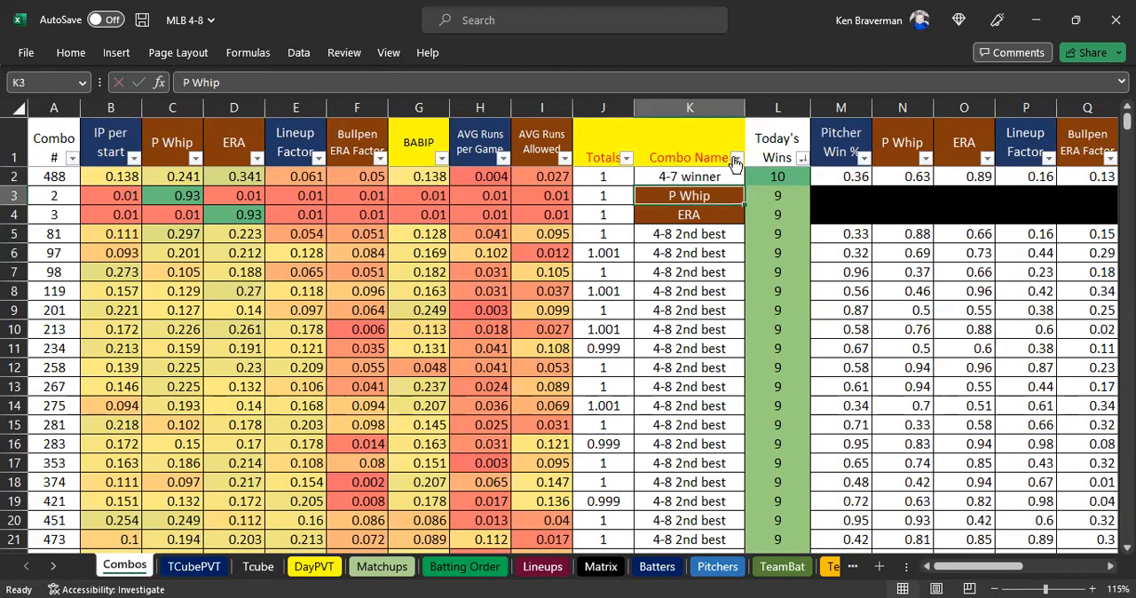
Change the combo name in K5 to 4-7 2nd best and fill that name down through K22.
left_click(663, 233)
left_click(193, 82)
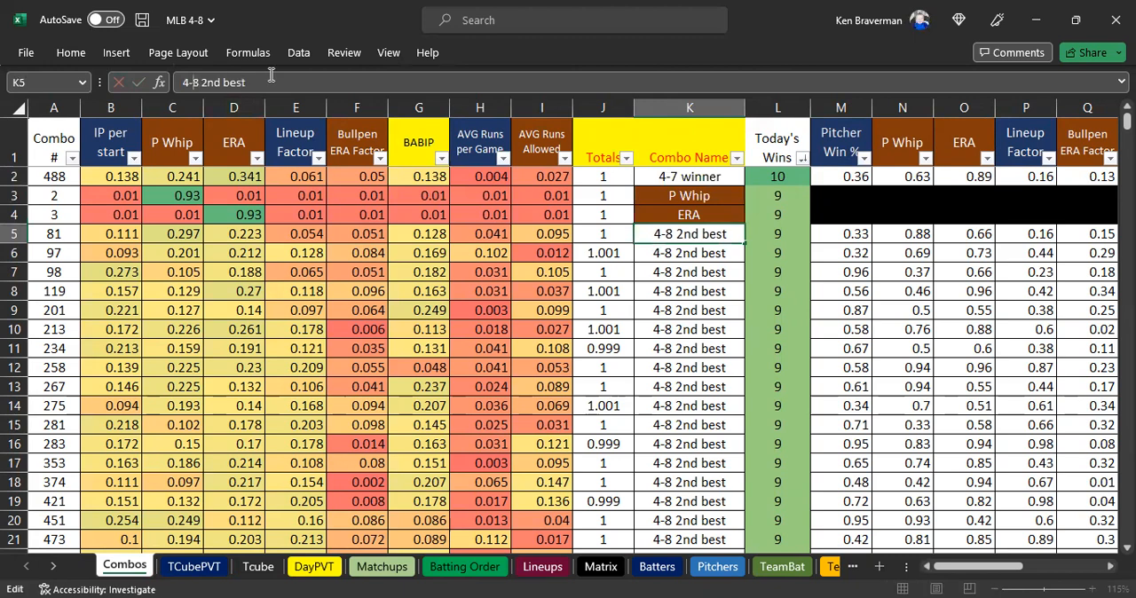
key("Delete")
type("7")
key("ctrl+Return")
left_click_drag(682, 232, 688, 498)
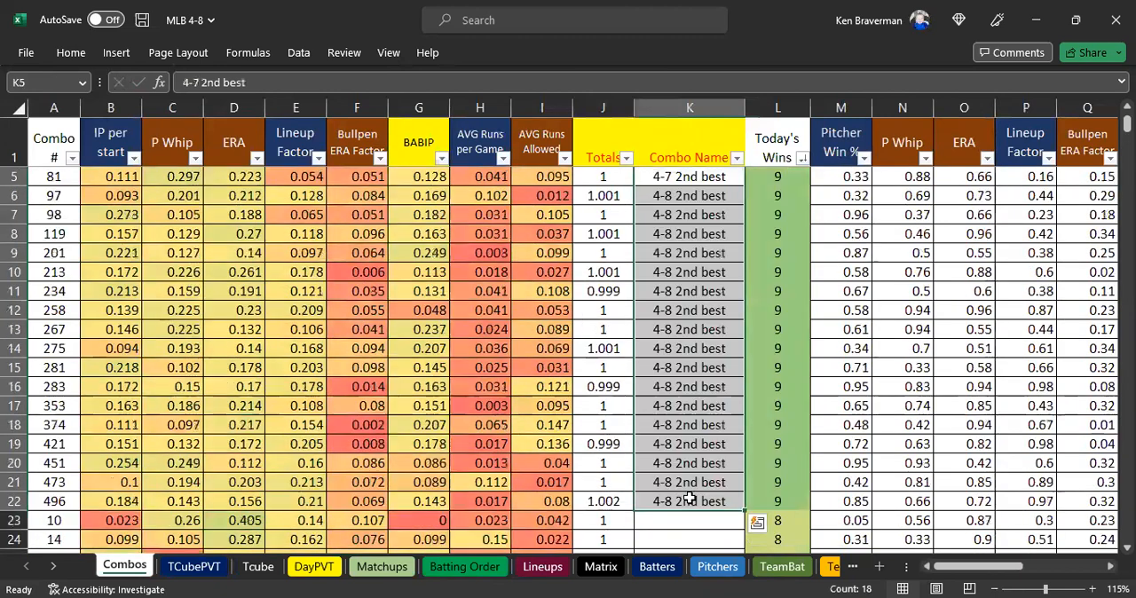
left_click(688, 373)
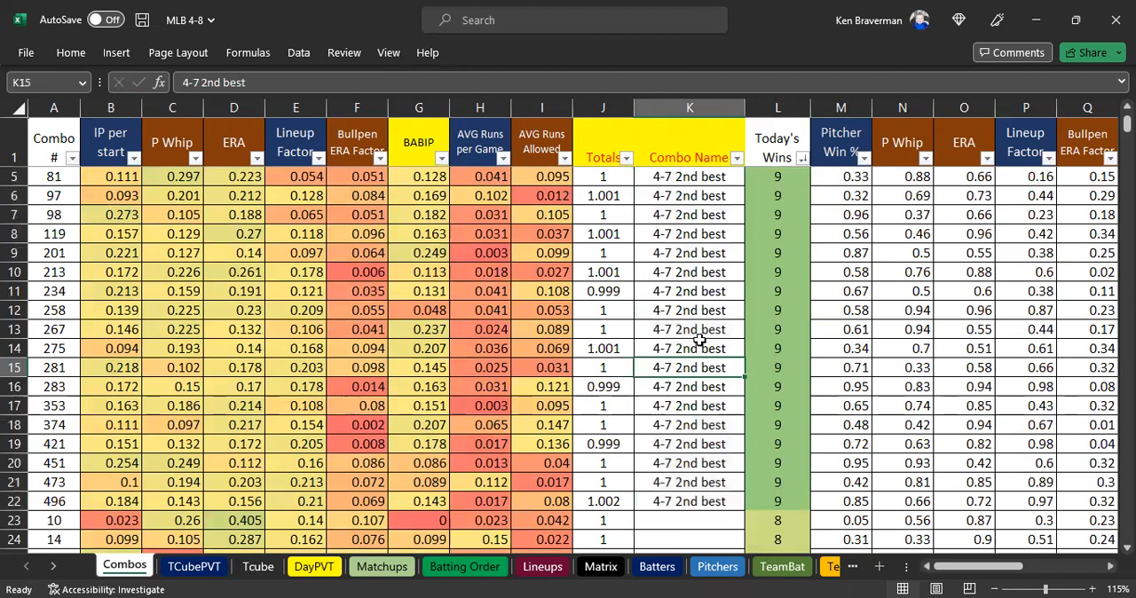
scroll(706, 271, "up", 2)
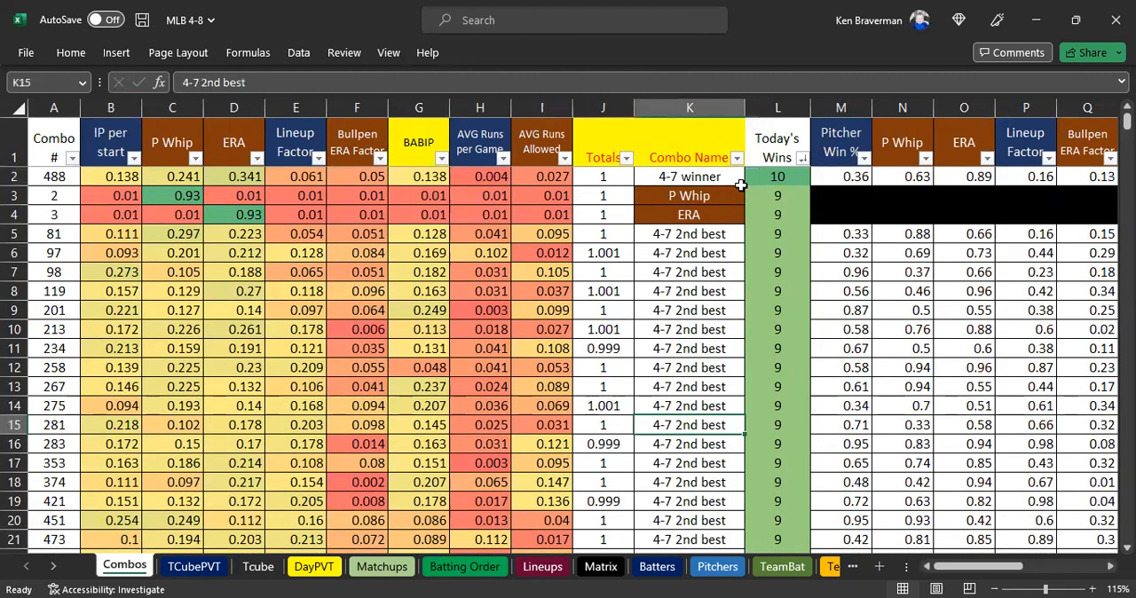
Review combo 488's weights and the Today's Wins column in Combos, along with the projected scores and combo number in Matchups.
left_click(701, 178)
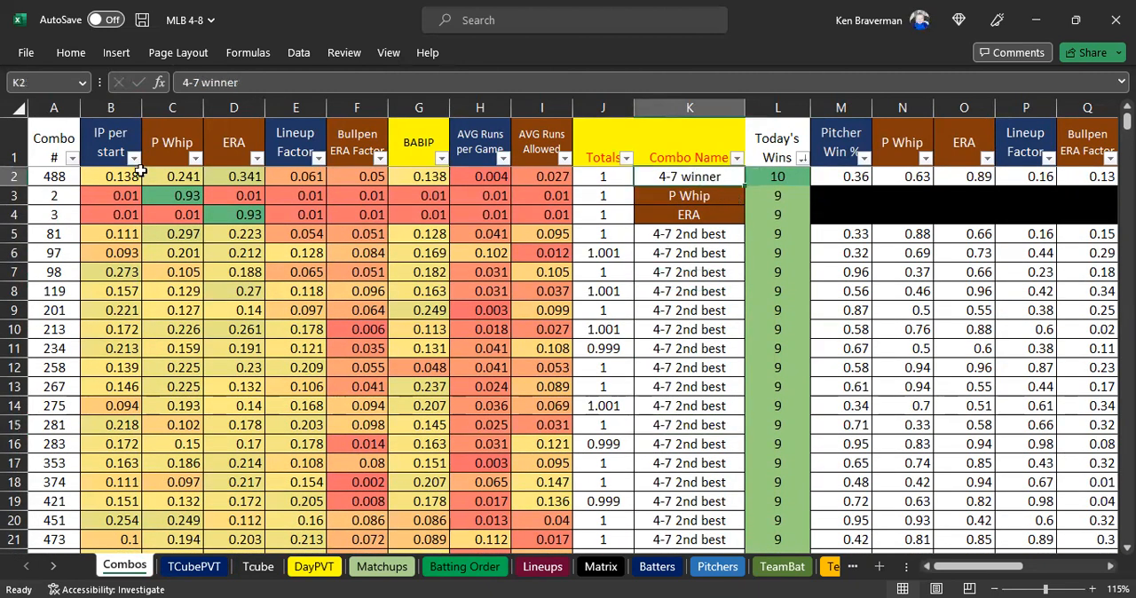
left_click_drag(109, 174, 311, 176)
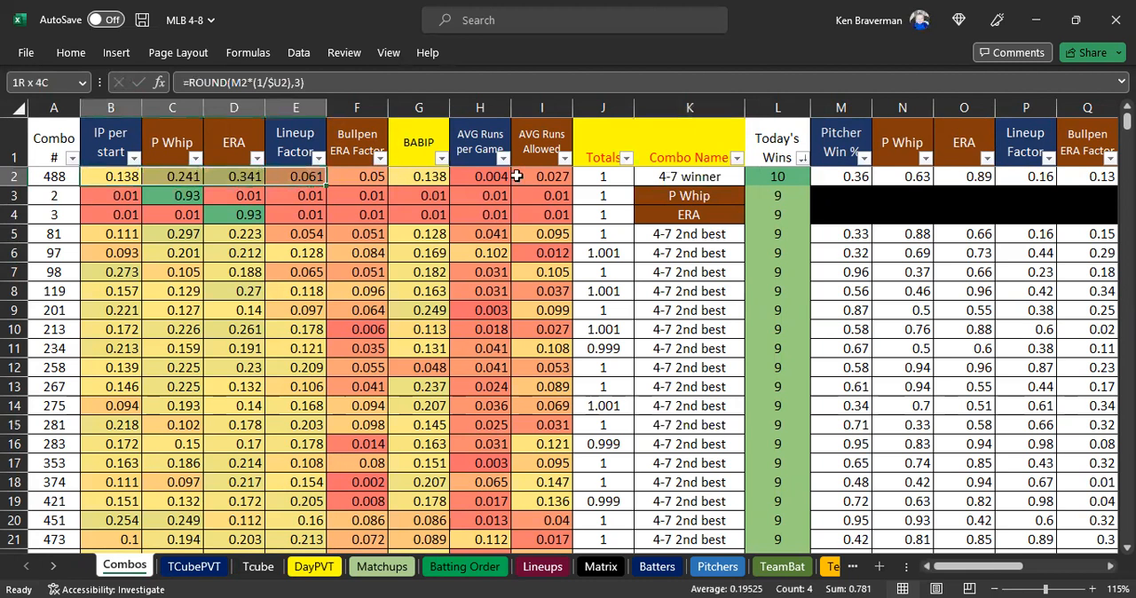
left_click(683, 176)
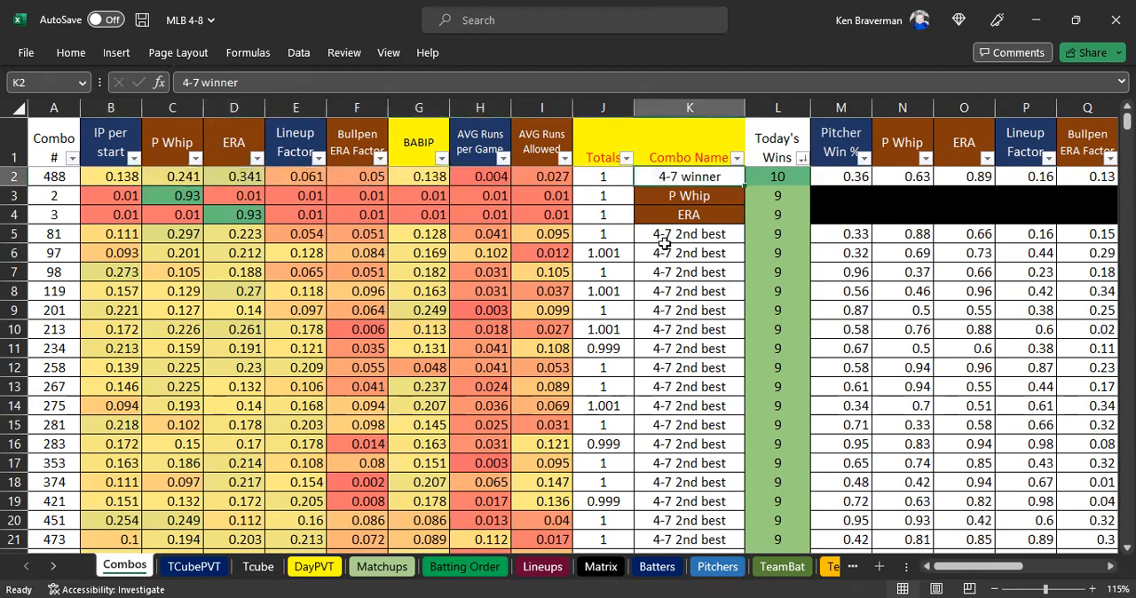
left_click(769, 180)
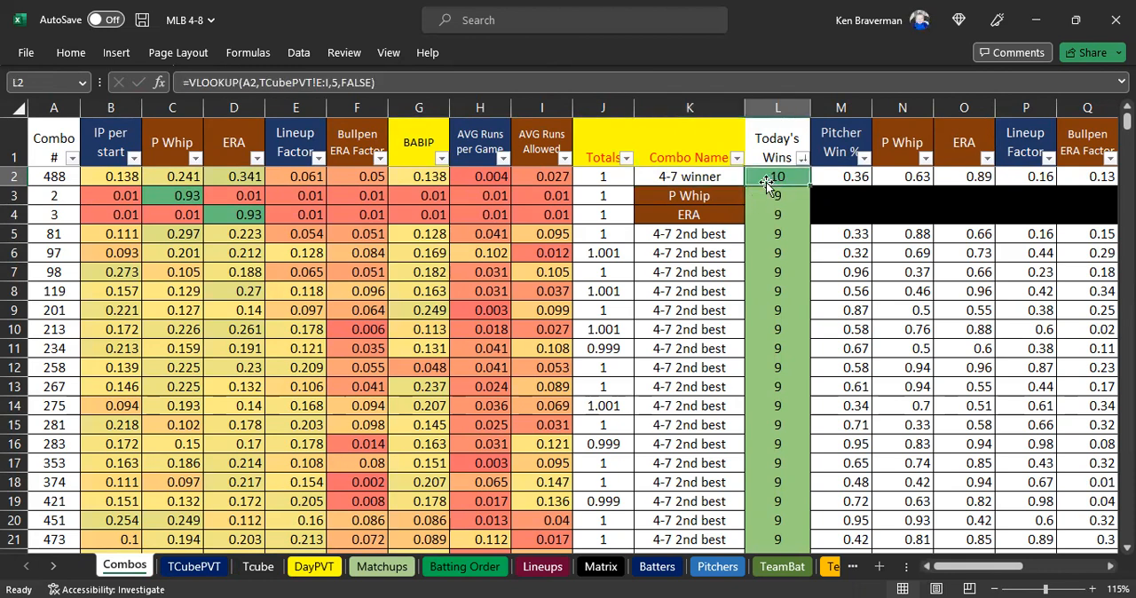
left_click(402, 568)
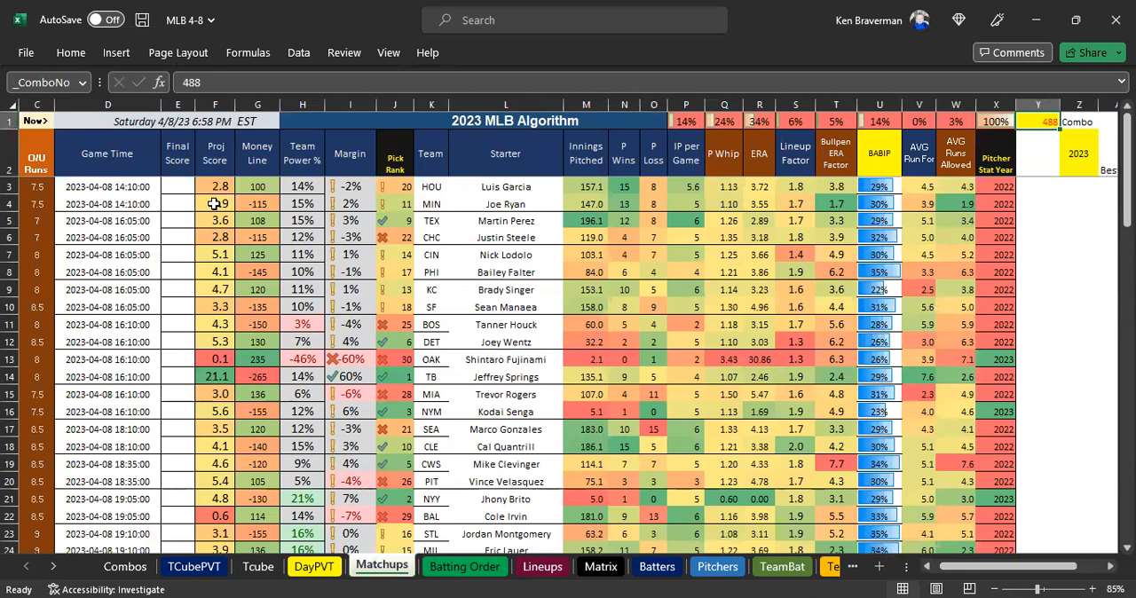
left_click_drag(215, 186, 215, 362)
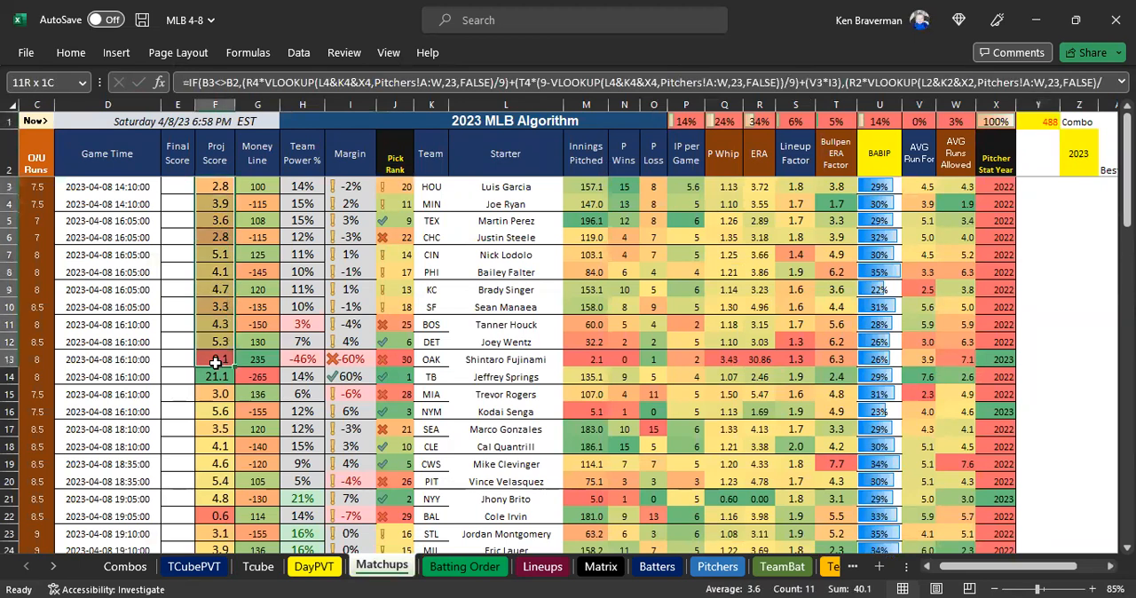
left_click(1032, 122)
left_click(124, 568)
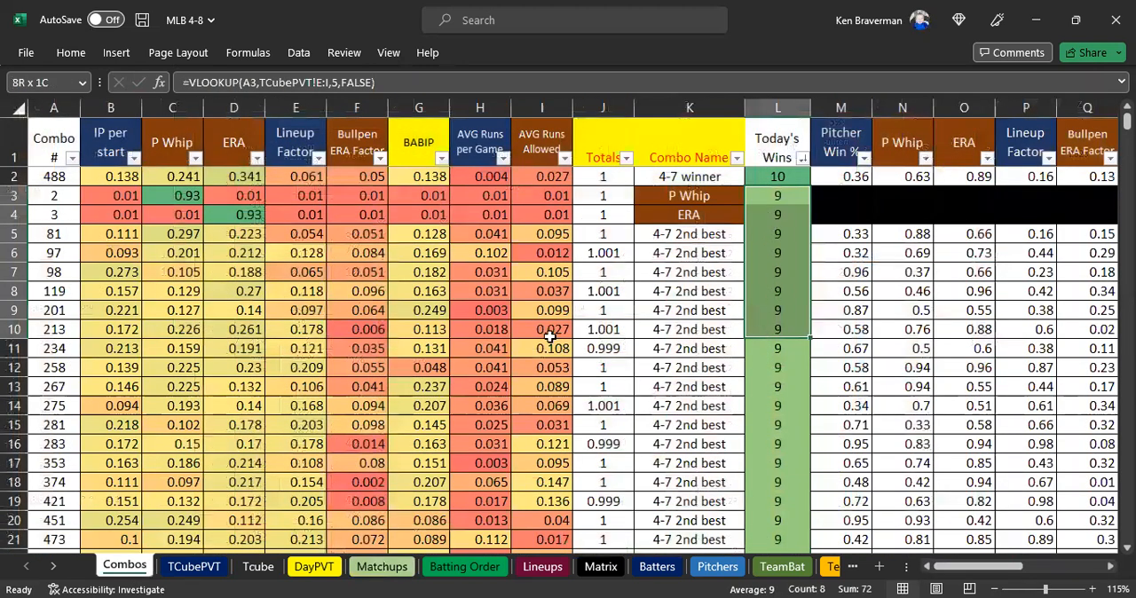
left_click(772, 330)
left_click(781, 176)
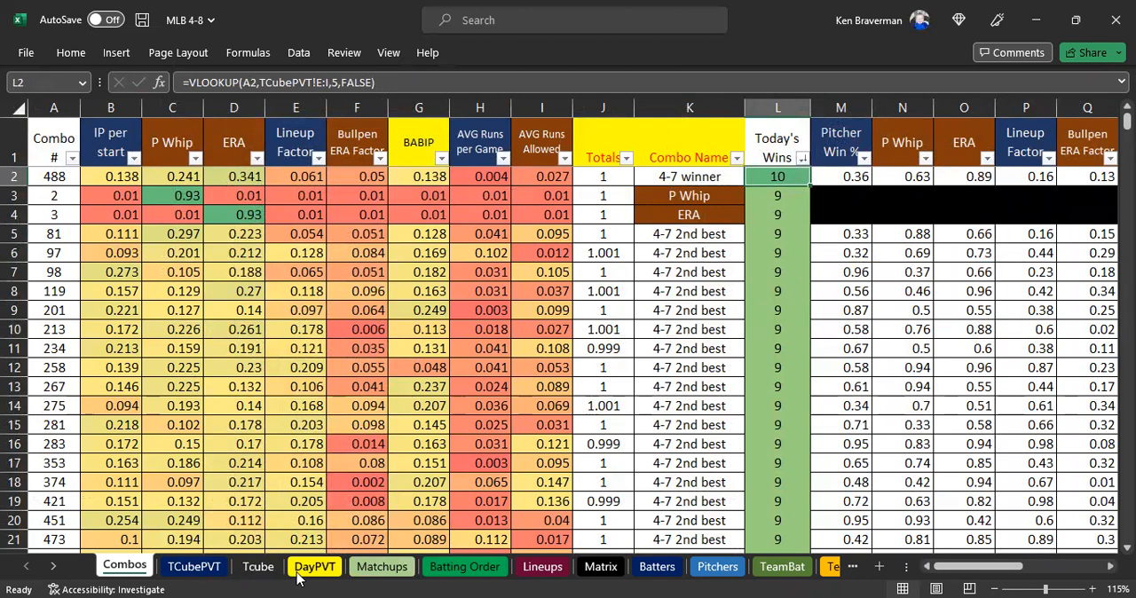
Change the DayPVT sheet's tab color to the standard purple.
left_click(382, 567)
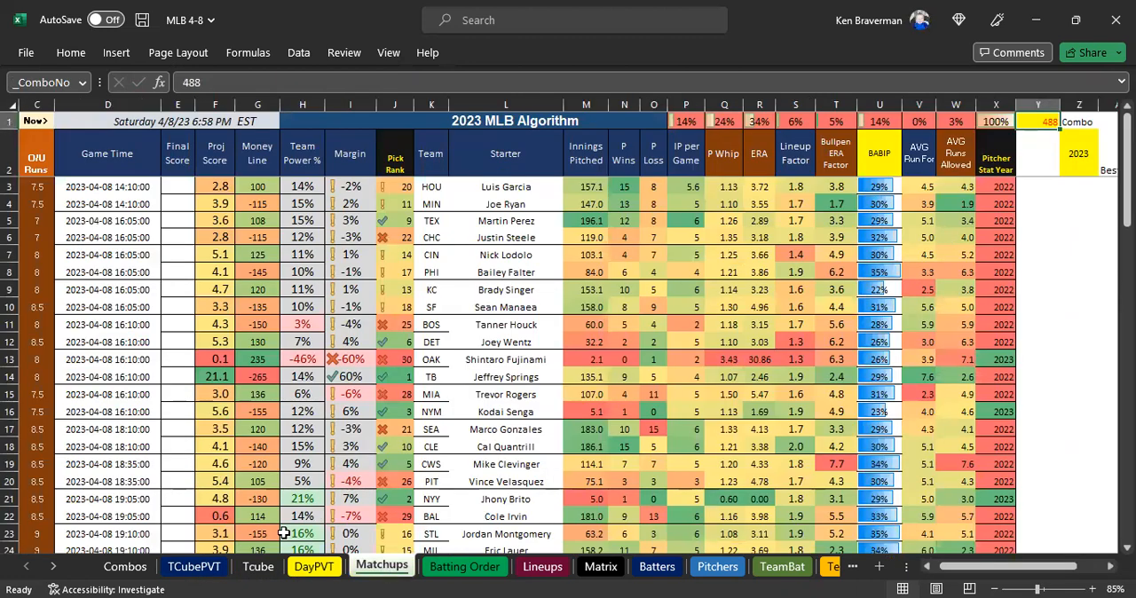
left_click(315, 568)
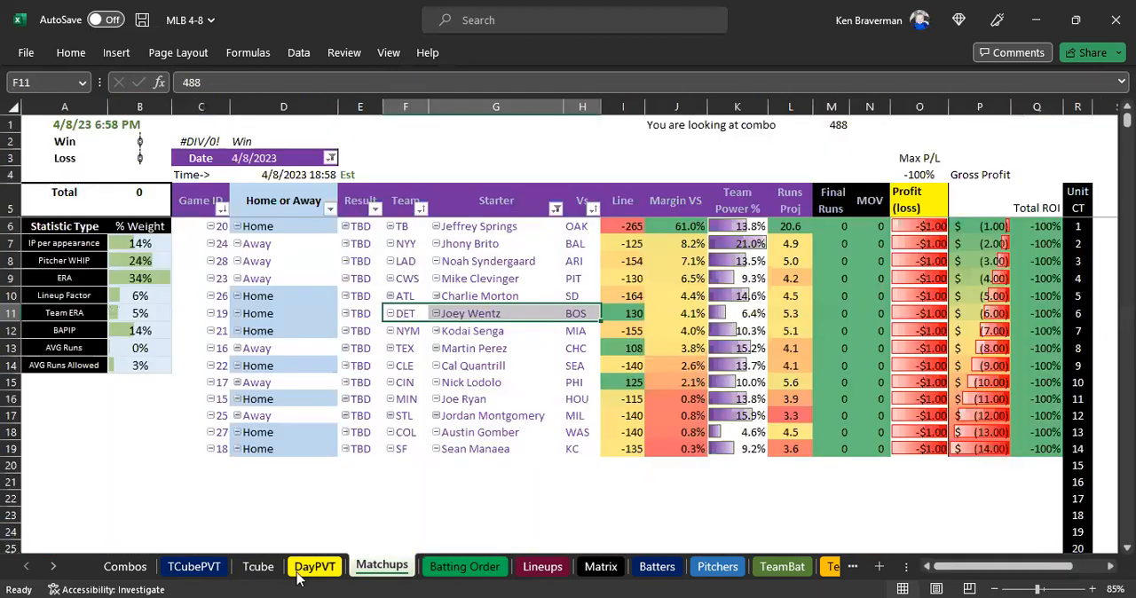
right_click(309, 576)
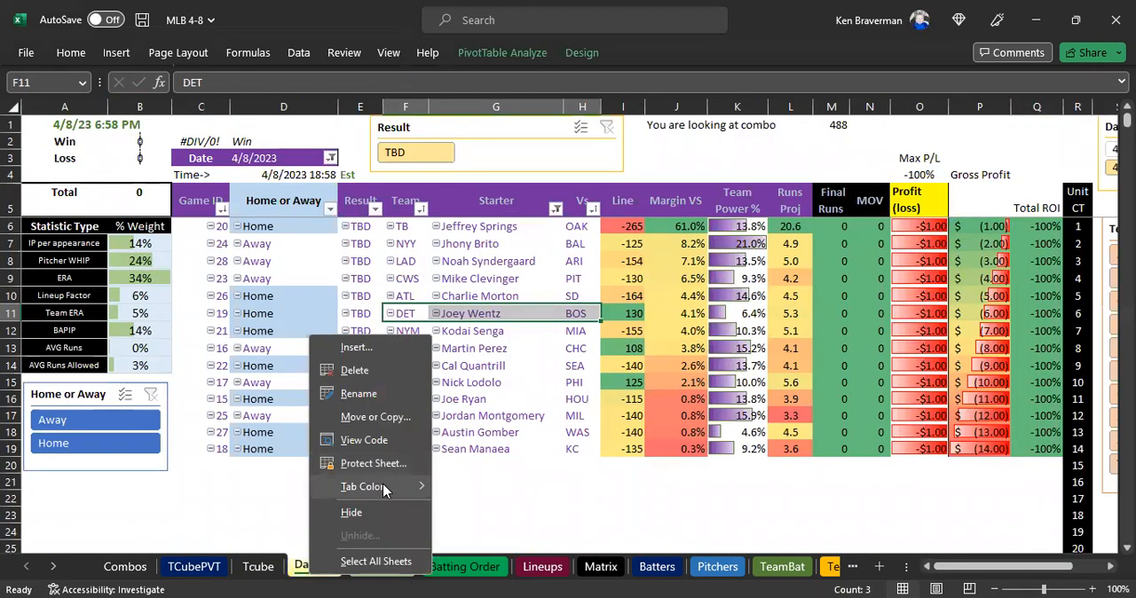
mouse_move(383, 488)
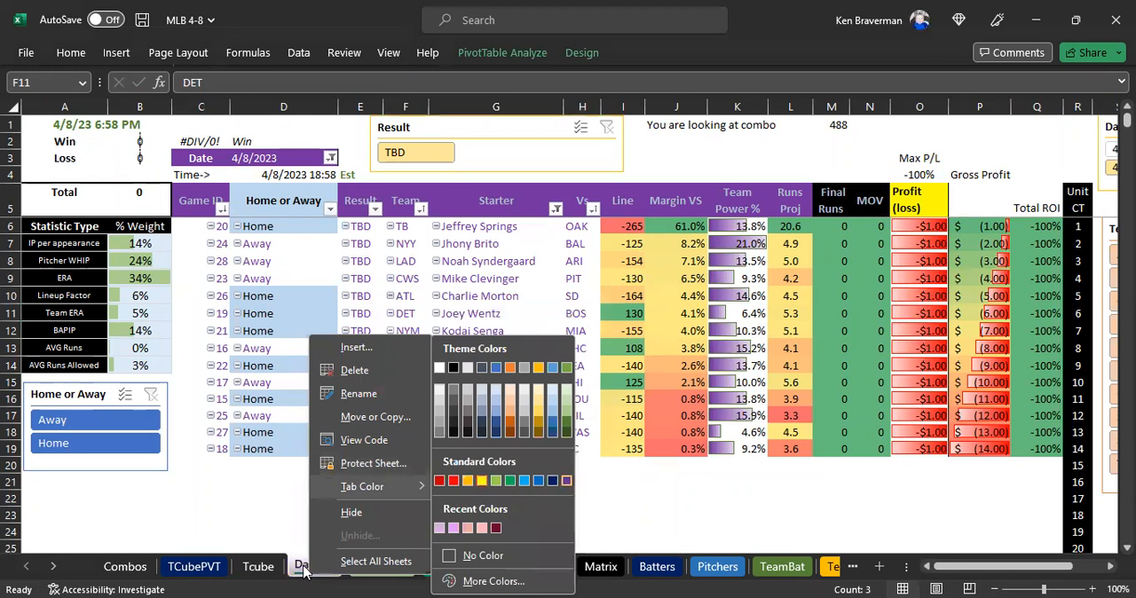
left_click(559, 479)
left_click(379, 504)
Refresh the DayPVT pivot table and extend the Gross Profit and Total ROI formulas from row 19 down to row 20.
right_click(499, 310)
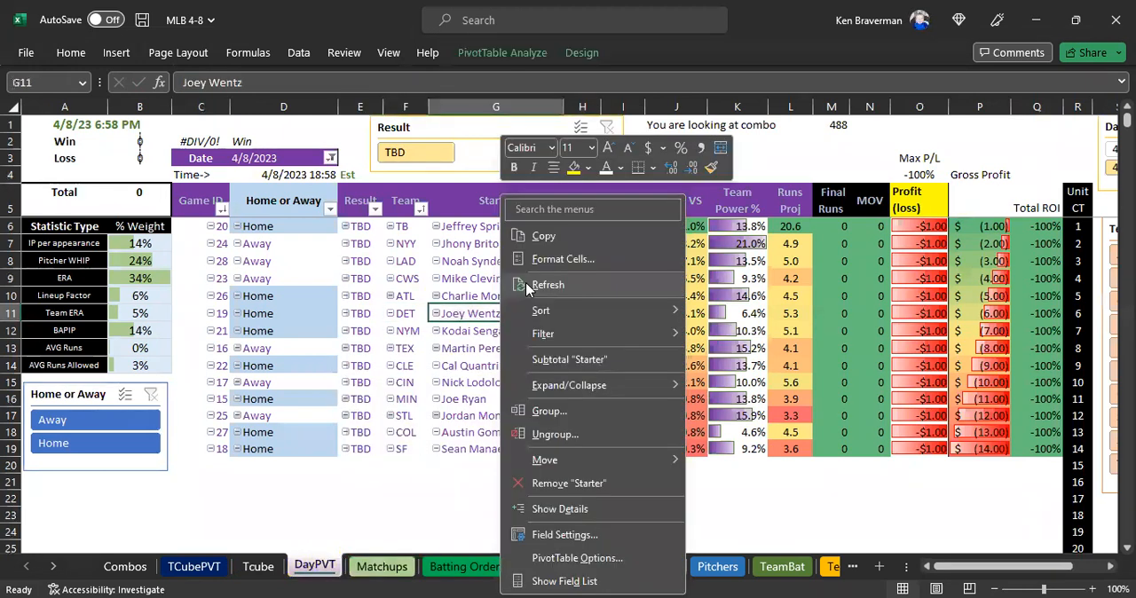
left_click(536, 285)
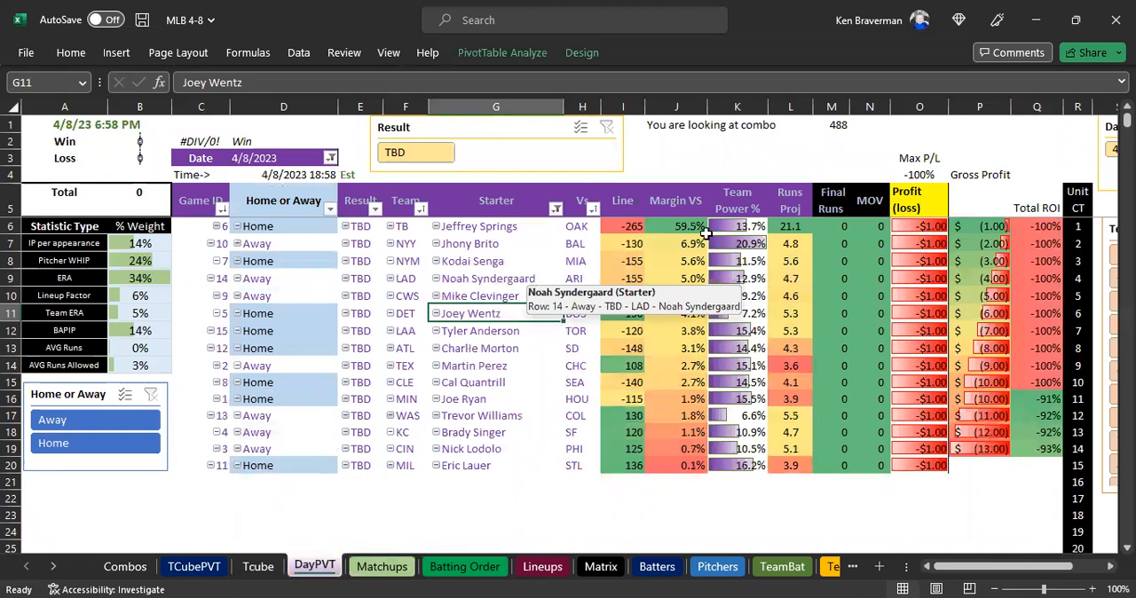
left_click(770, 160)
scroll(772, 177, "down", 1)
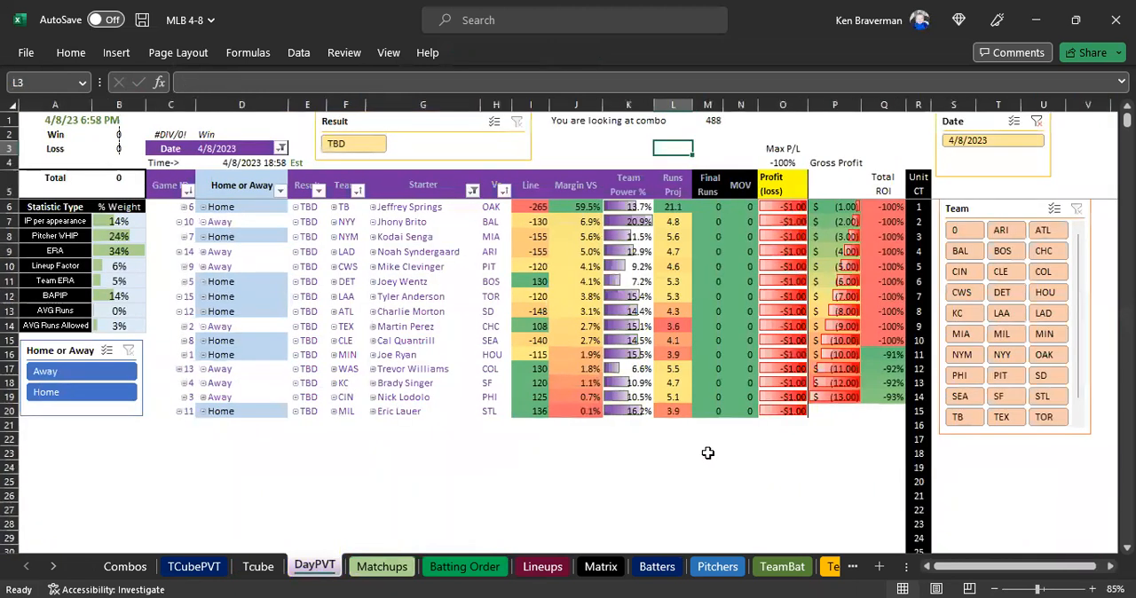
left_click_drag(843, 398, 868, 410)
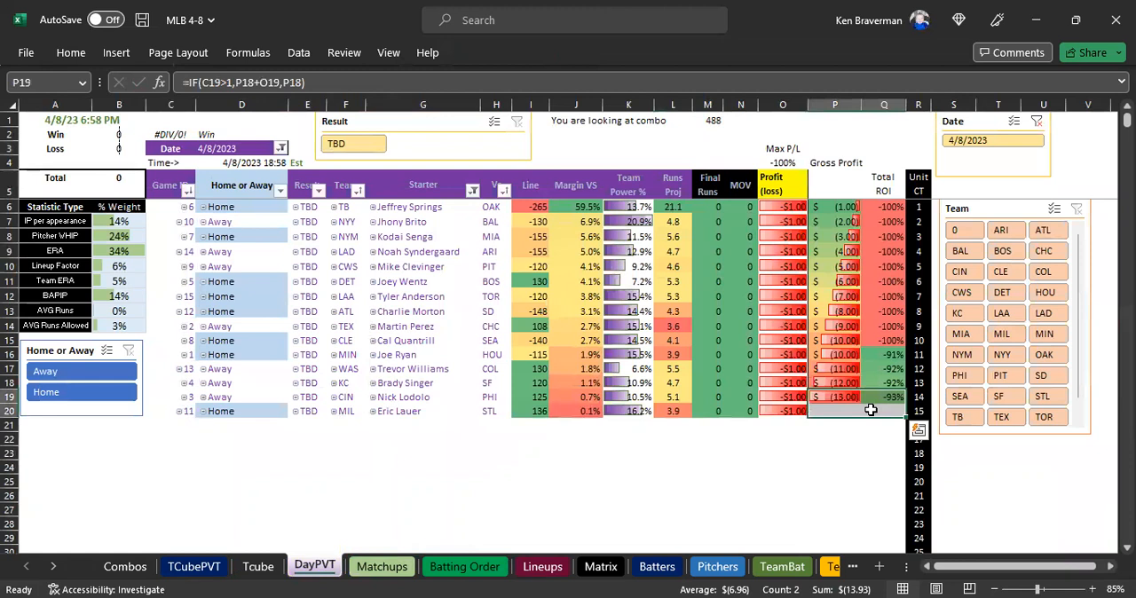
left_click(372, 457)
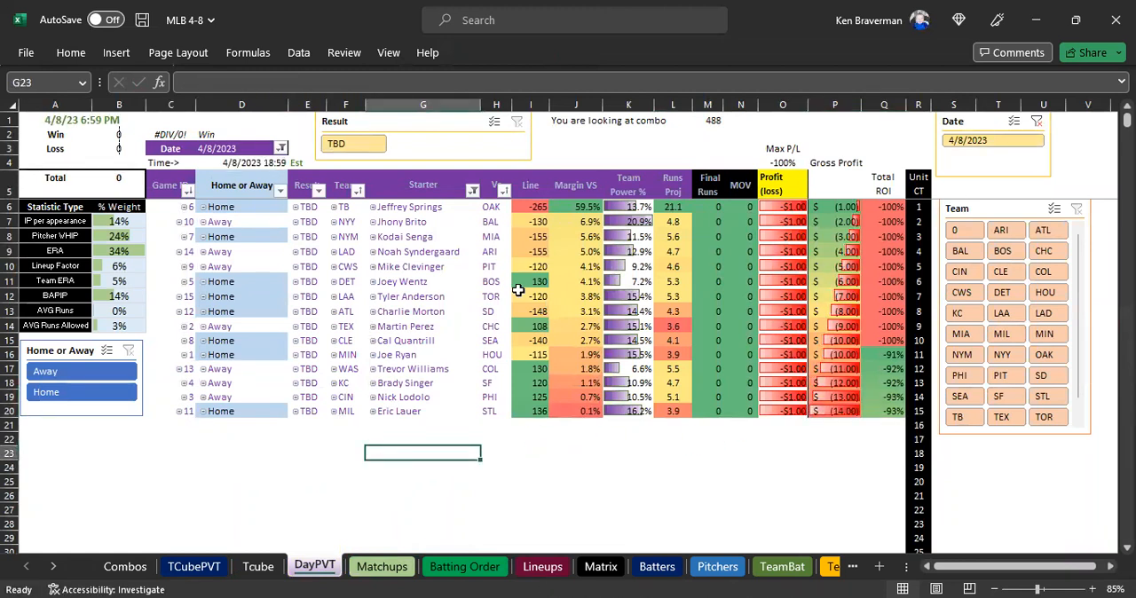
scroll(446, 393, "up", 1, "ctrl")
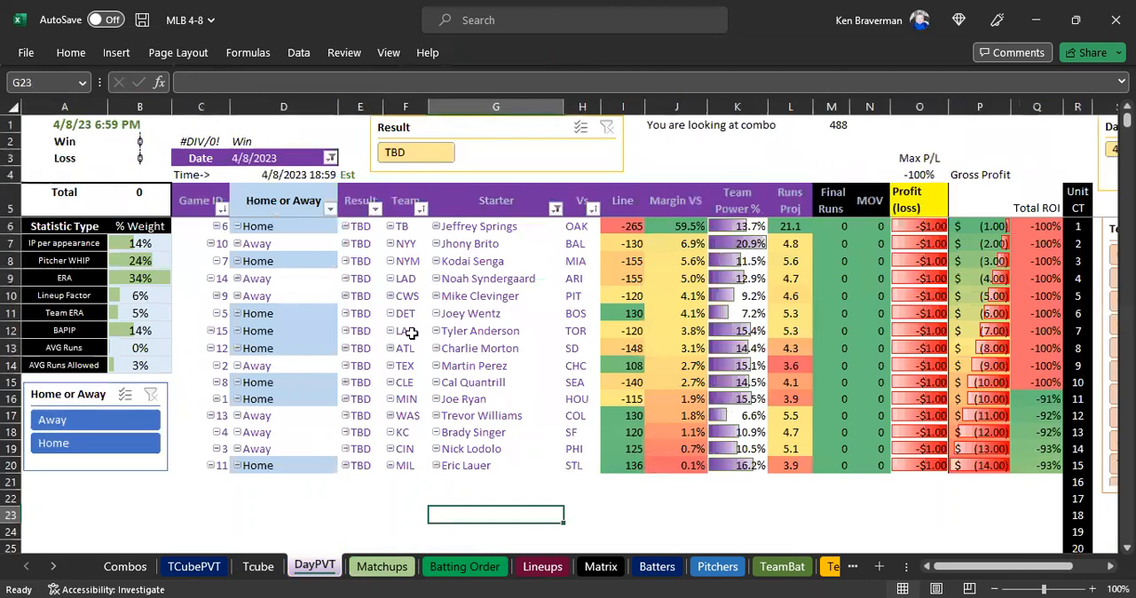
Examine the highest-ranked teams in DayPVT, comparing their starters, Margin VS and Runs Proj values.
left_click_drag(411, 332, 405, 227)
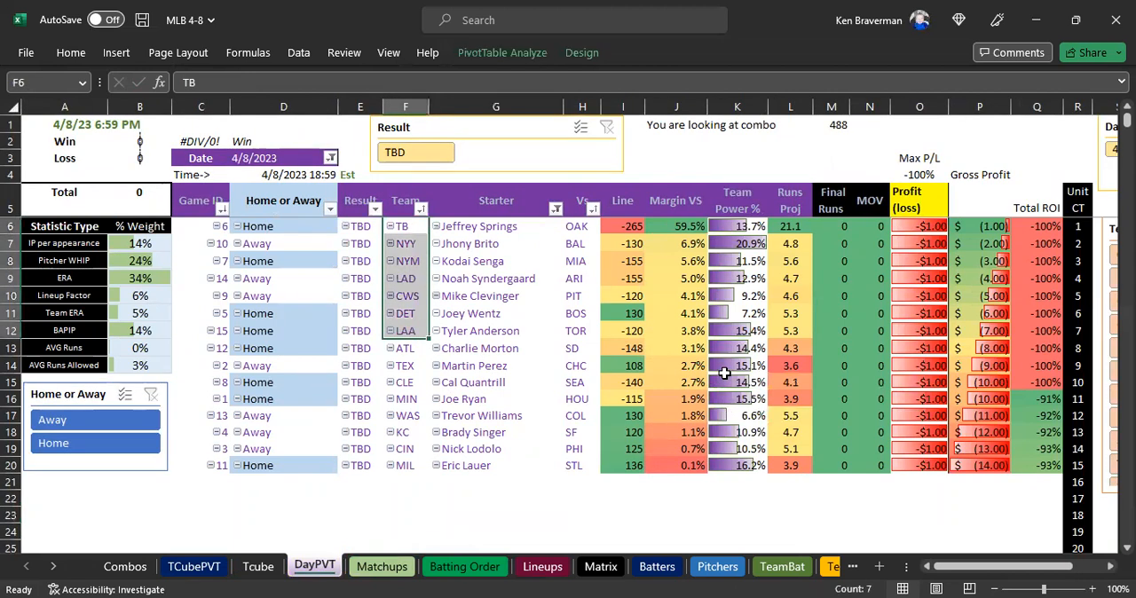
left_click(681, 228)
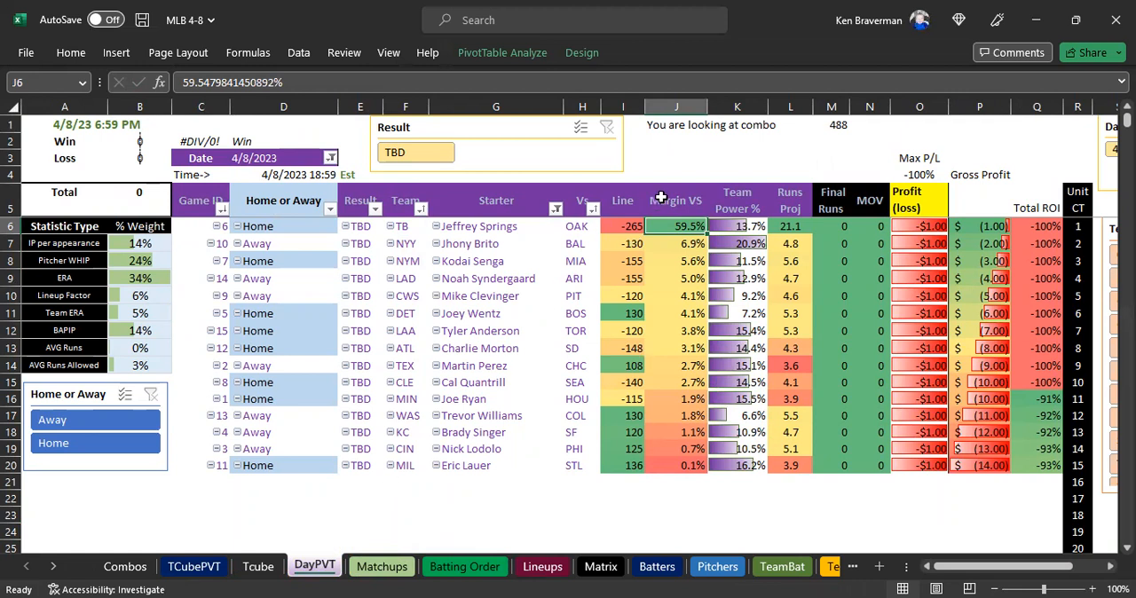
left_click_drag(668, 227, 669, 318)
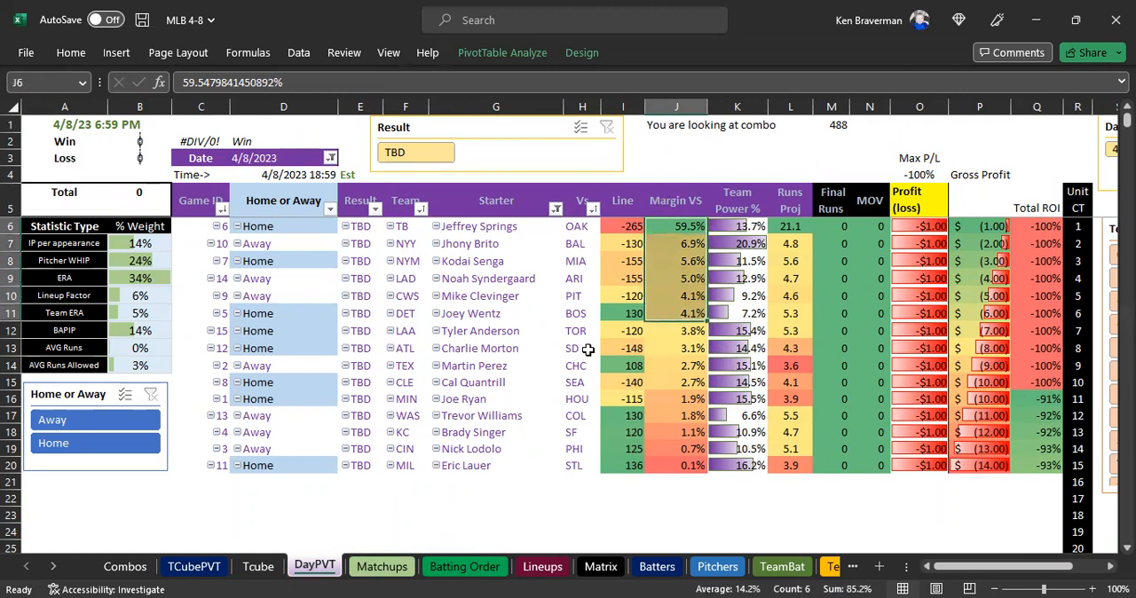
left_click_drag(405, 230, 403, 280)
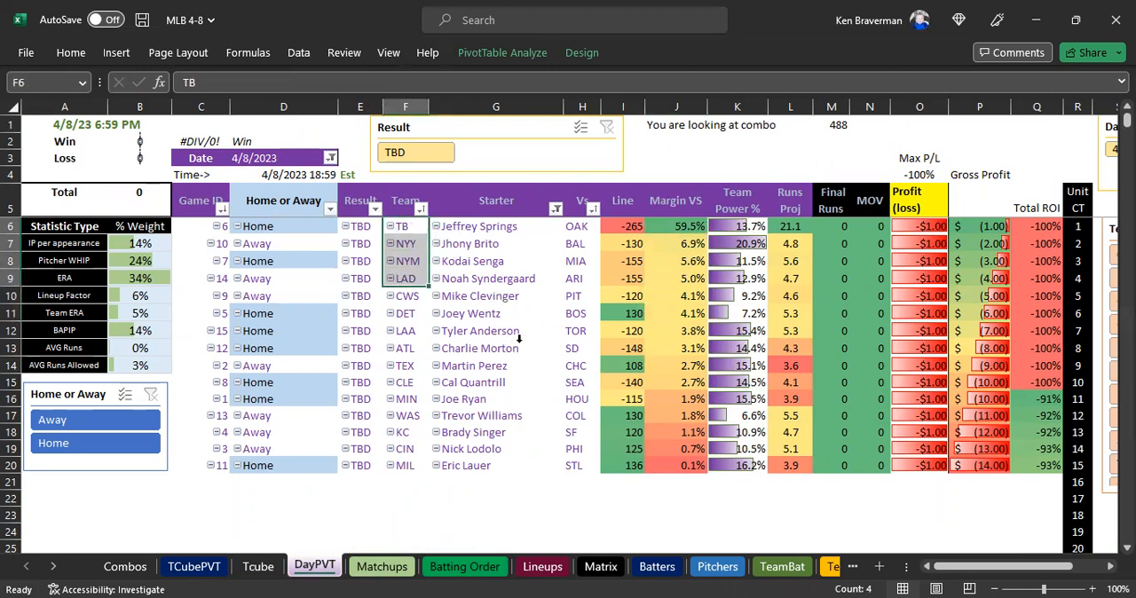
left_click(486, 245)
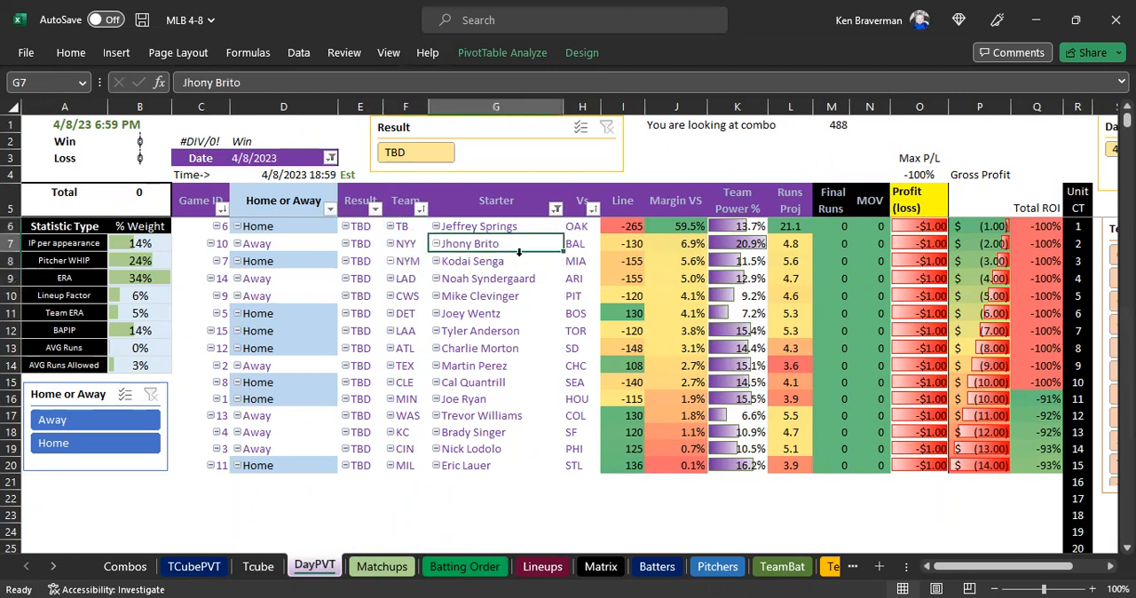
left_click_drag(404, 228, 406, 279)
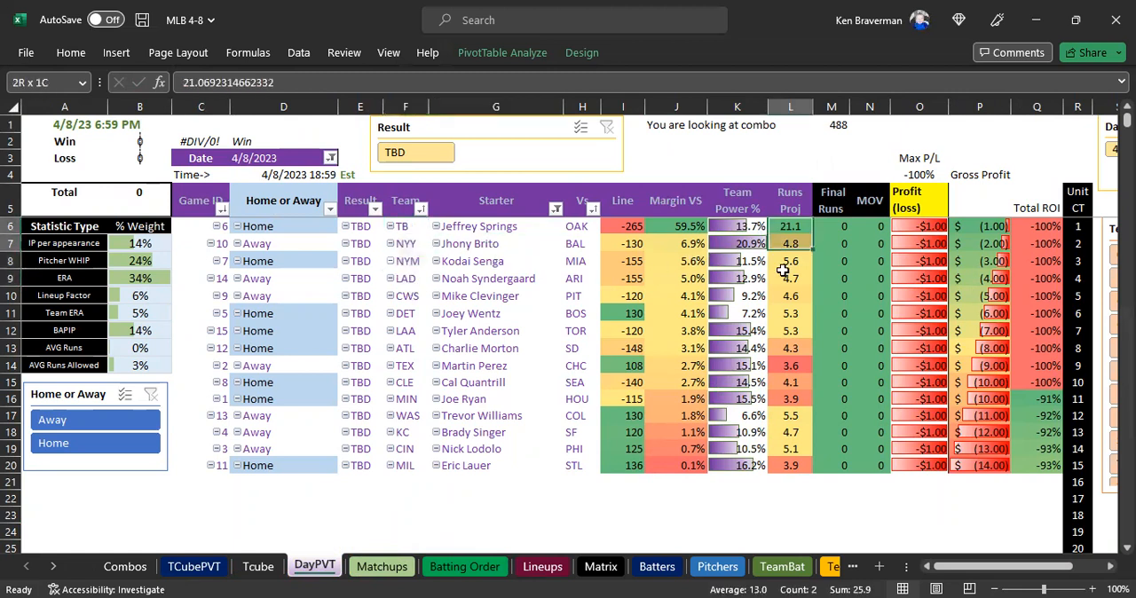
left_click_drag(781, 226, 787, 351)
left_click(405, 509)
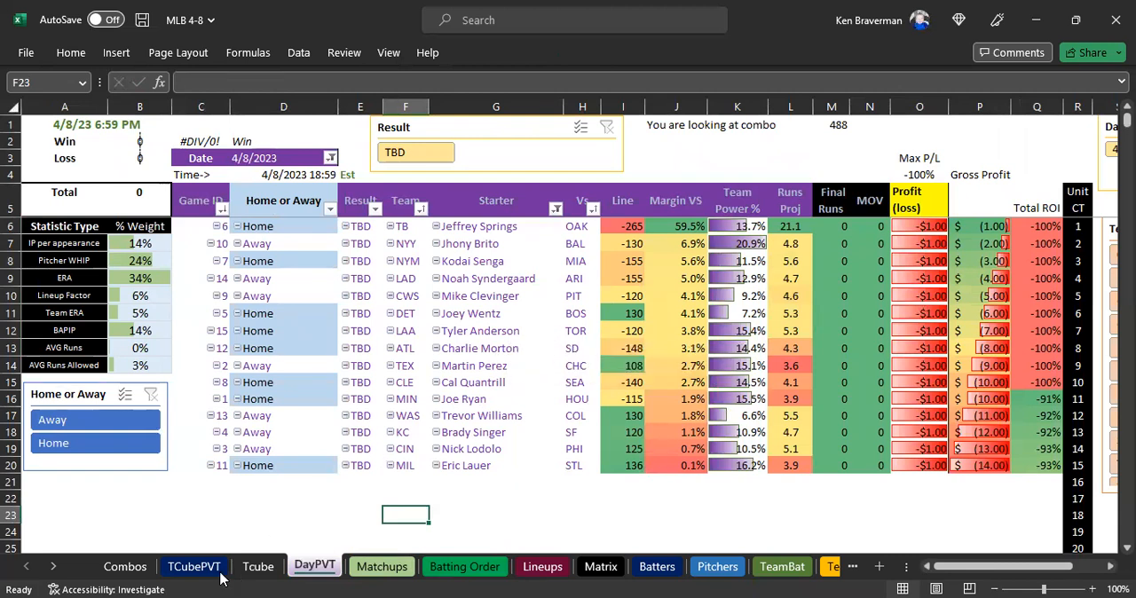
Enter the game 1 final scores in Matchups: 6 for HOU and 9 for MIN.
left_click(383, 567)
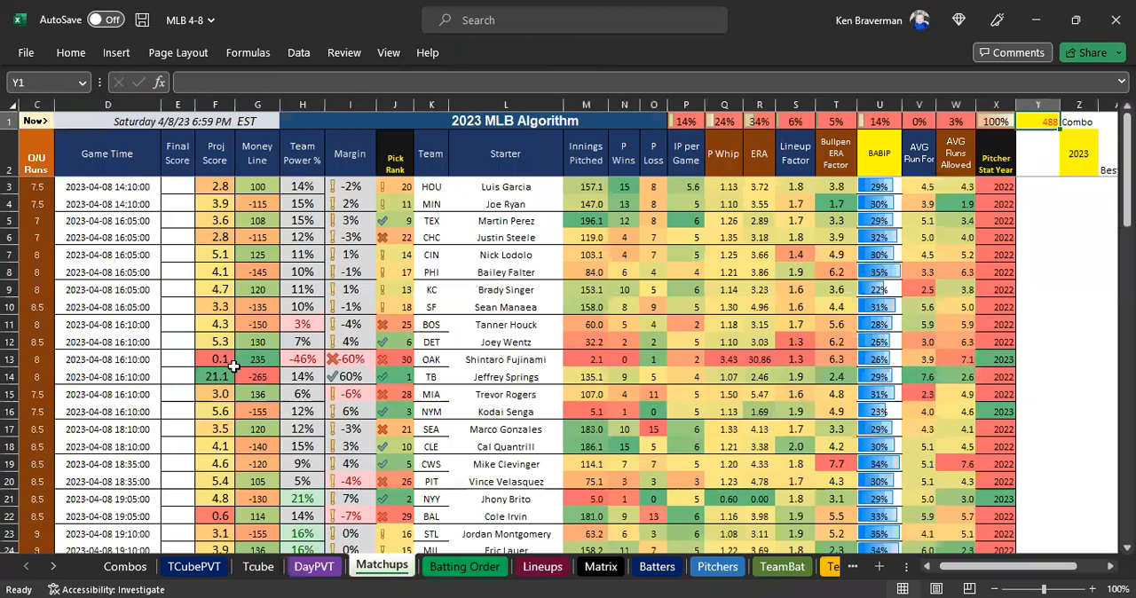
scroll(220, 366, "up", 1)
left_click_drag(1030, 568, 1040, 569)
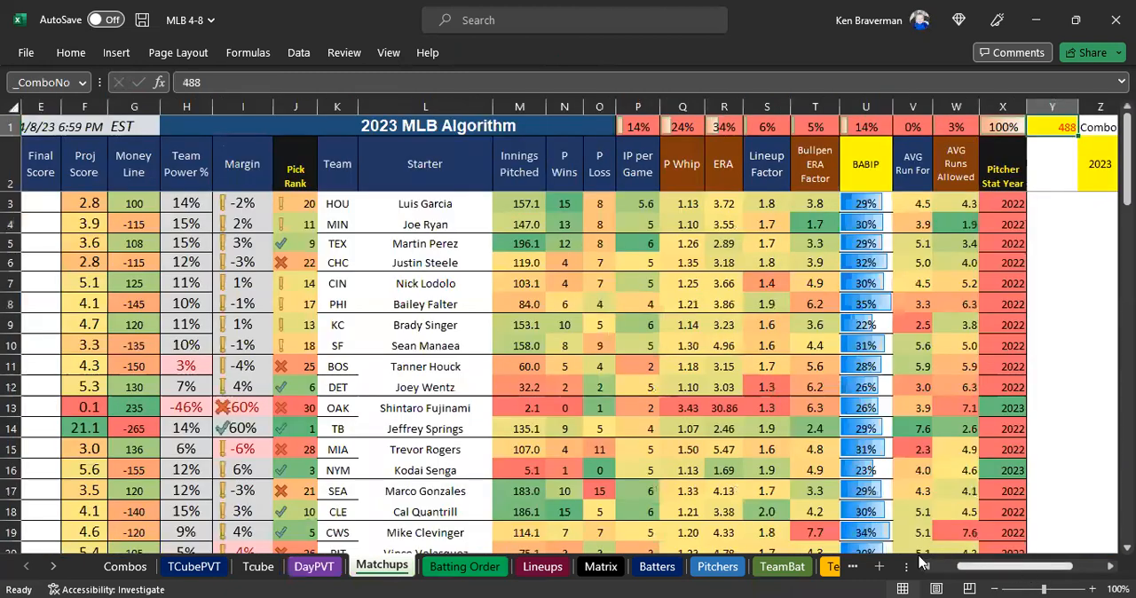
left_click(921, 564)
left_click(260, 203)
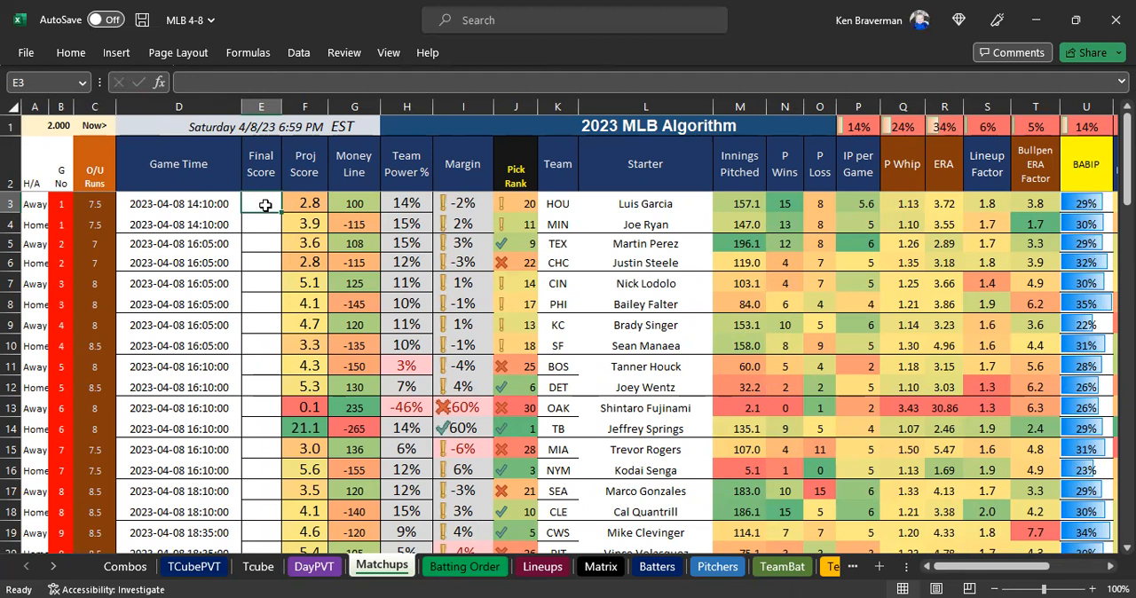
type("6")
key("Return")
type("9")
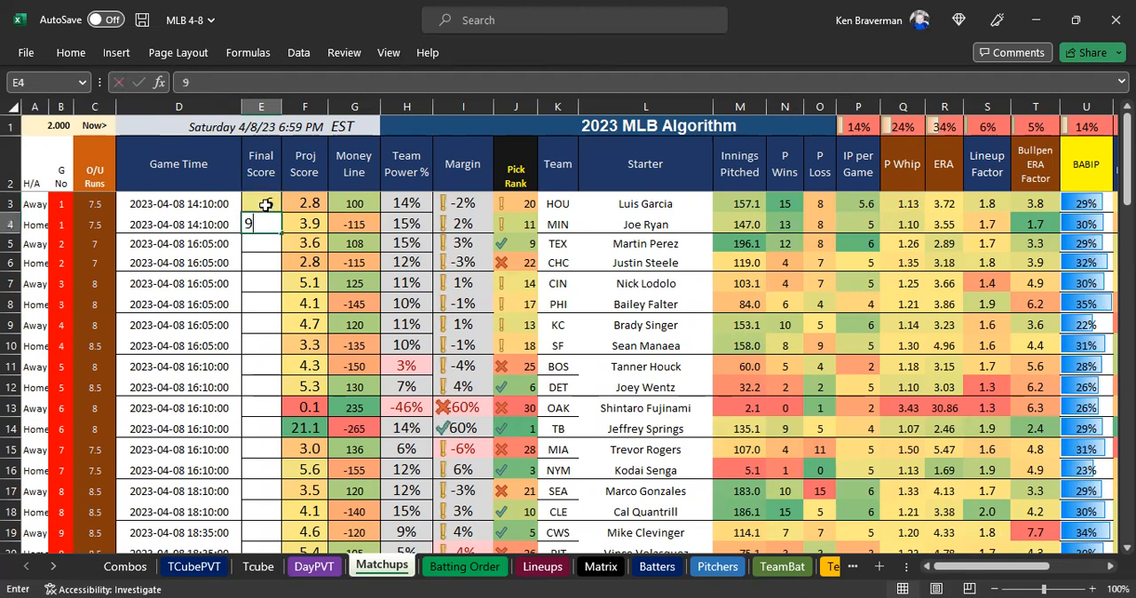
key("Return")
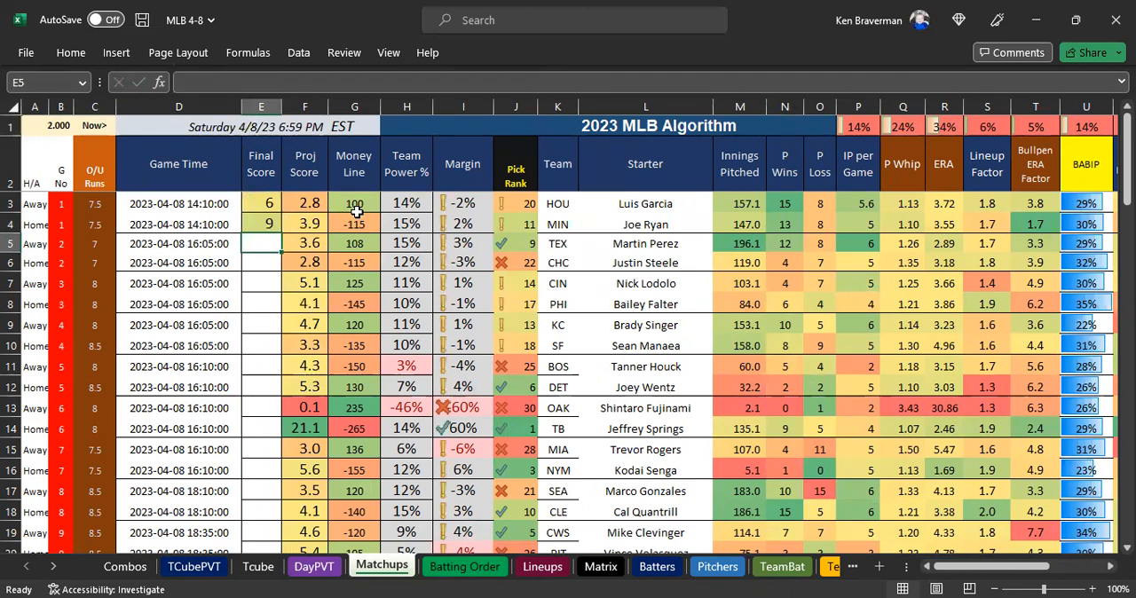
Enter the game 4 final scores: 6 for KC and 5 for SF.
key("Down")
key("Down")
key("Down")
key("Down")
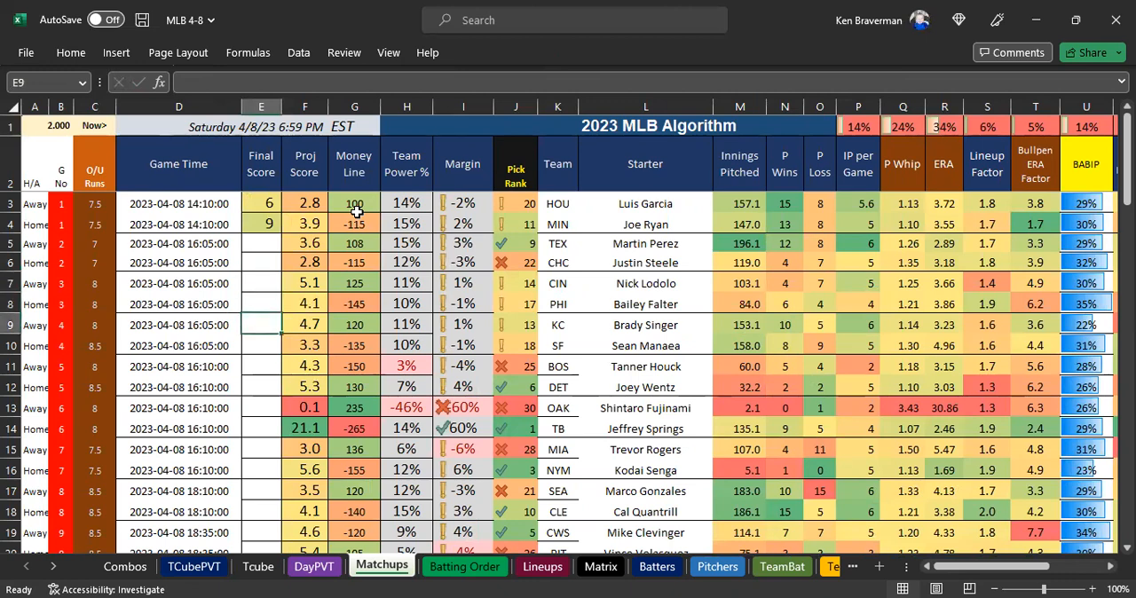
type("6")
key("Return")
type("5")
key("Return")
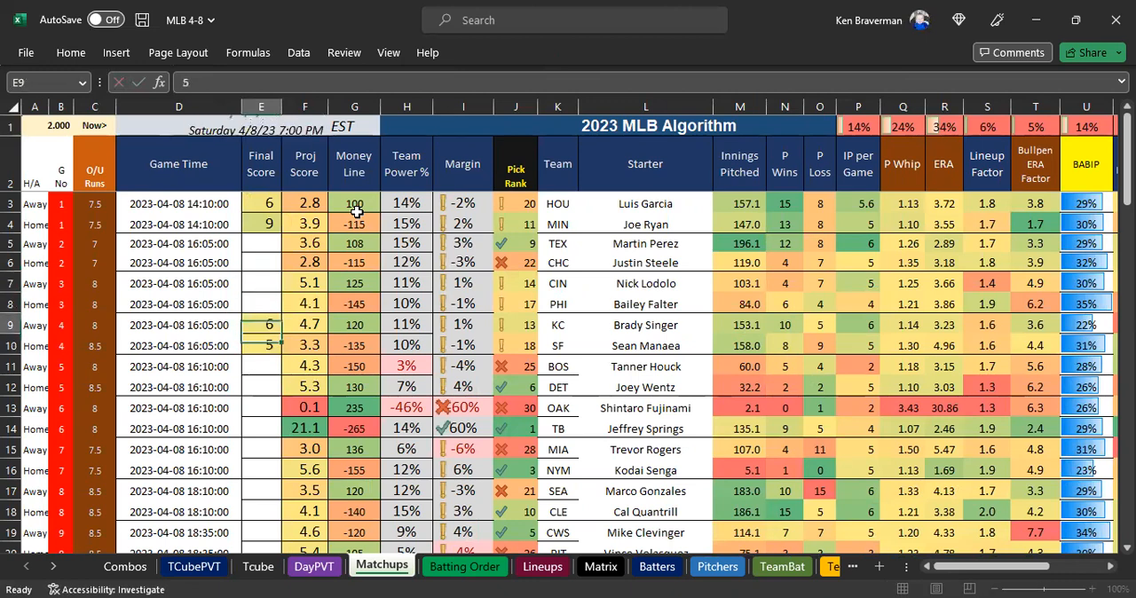
Enter the game 3 final scores: 2 for CIN and 3 for PHI.
key("Up")
key("Up")
key("Up")
key("Up")
key("Up")
key("Up")
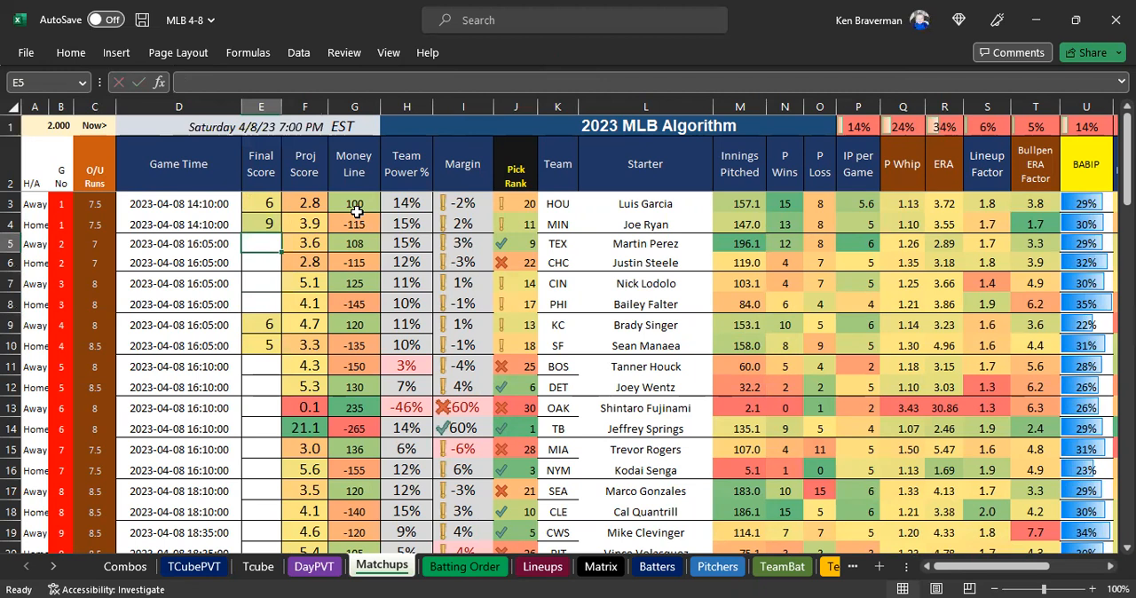
key("Down")
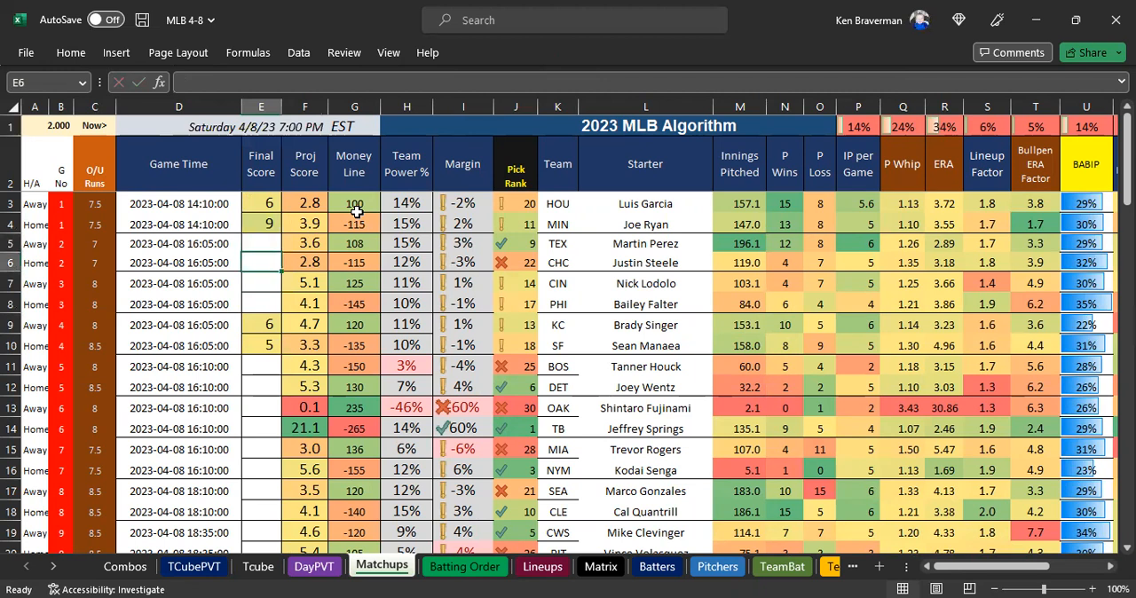
key("Down")
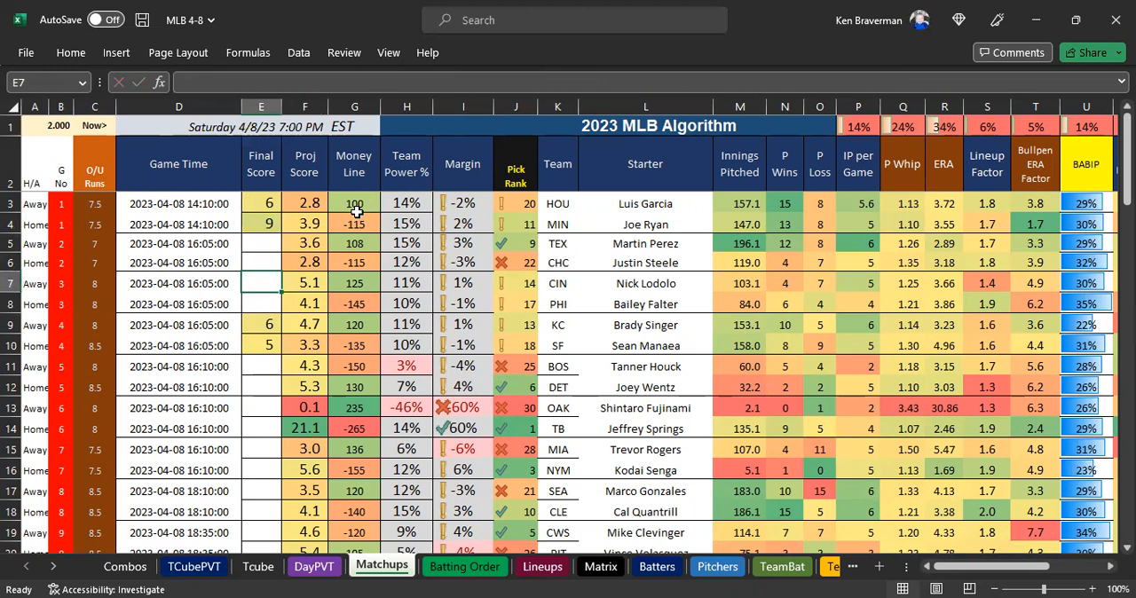
type("2")
key("Return")
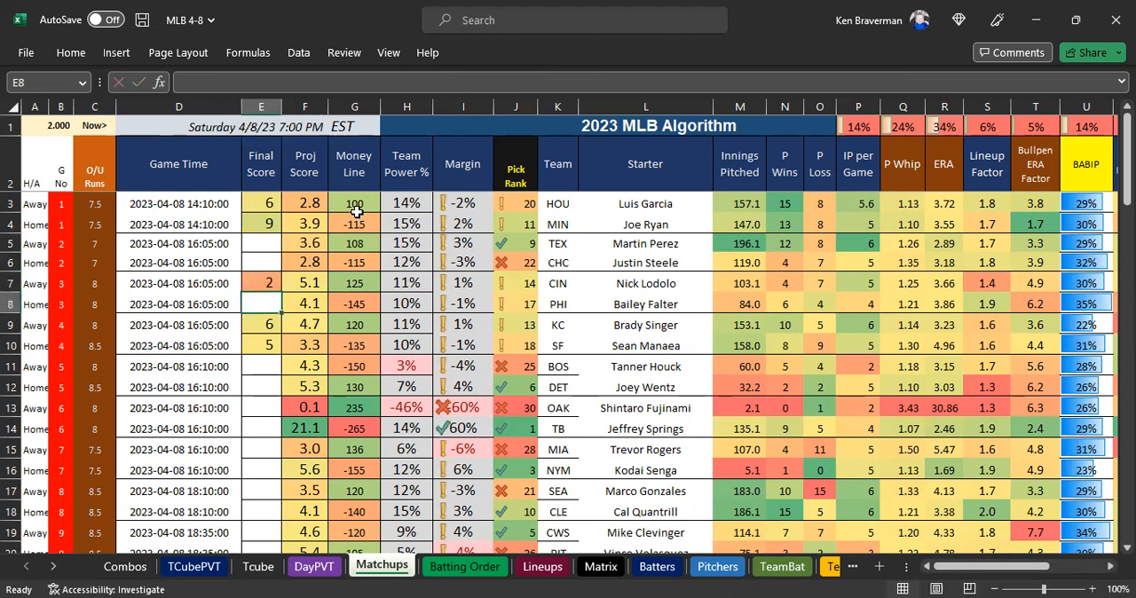
type("3")
key("Return")
Enter the game 5 final scores: 14 for BOS and 5 for DET.
key("Down")
key("Down")
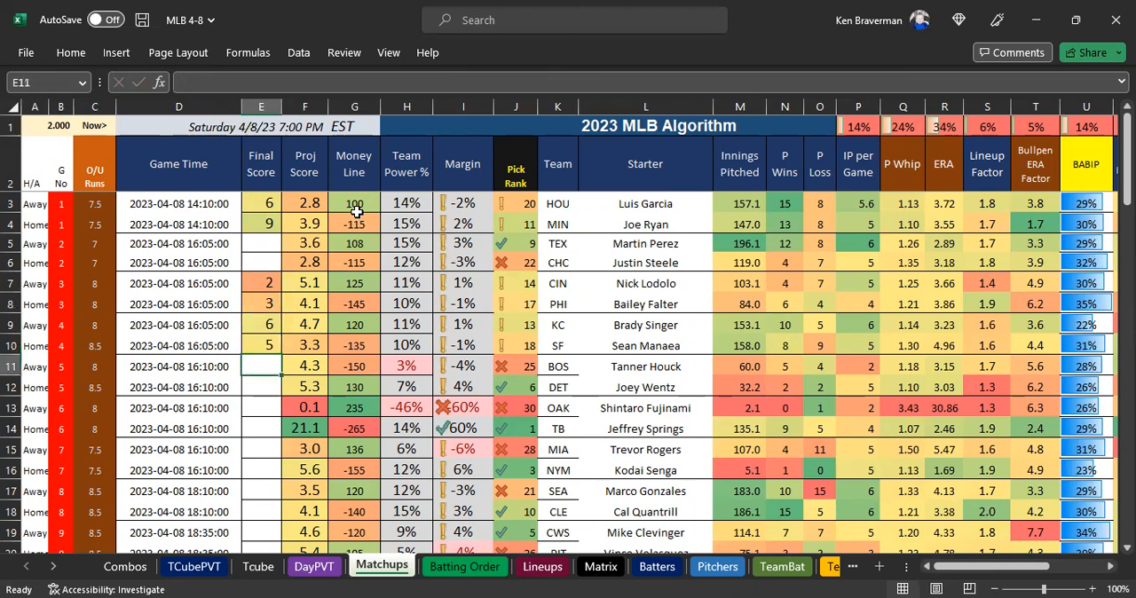
type("14")
key("Return")
type("5")
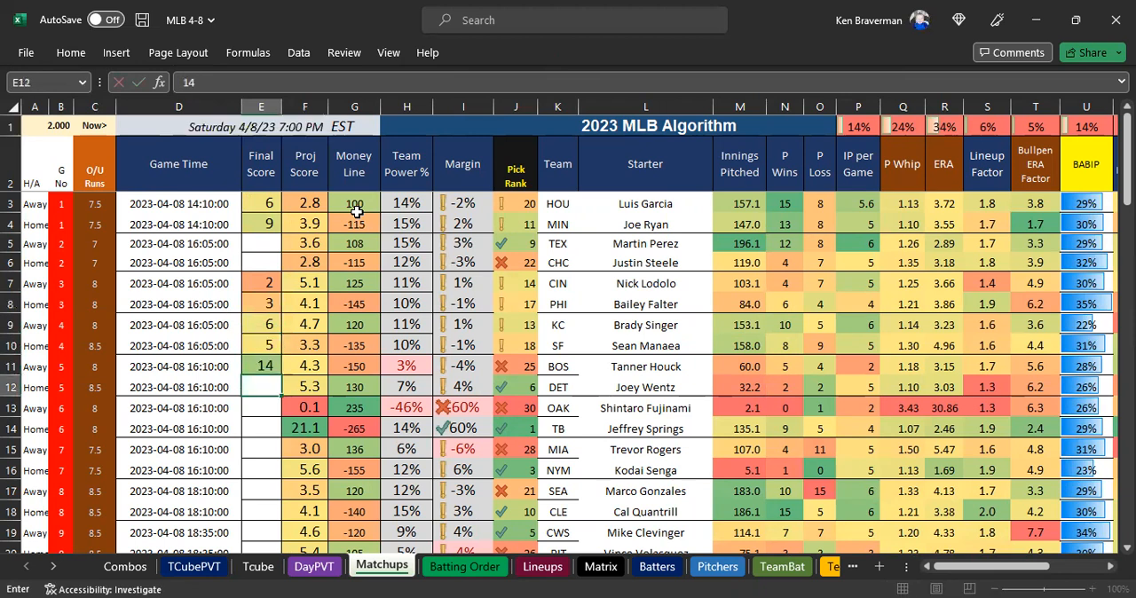
key("Return")
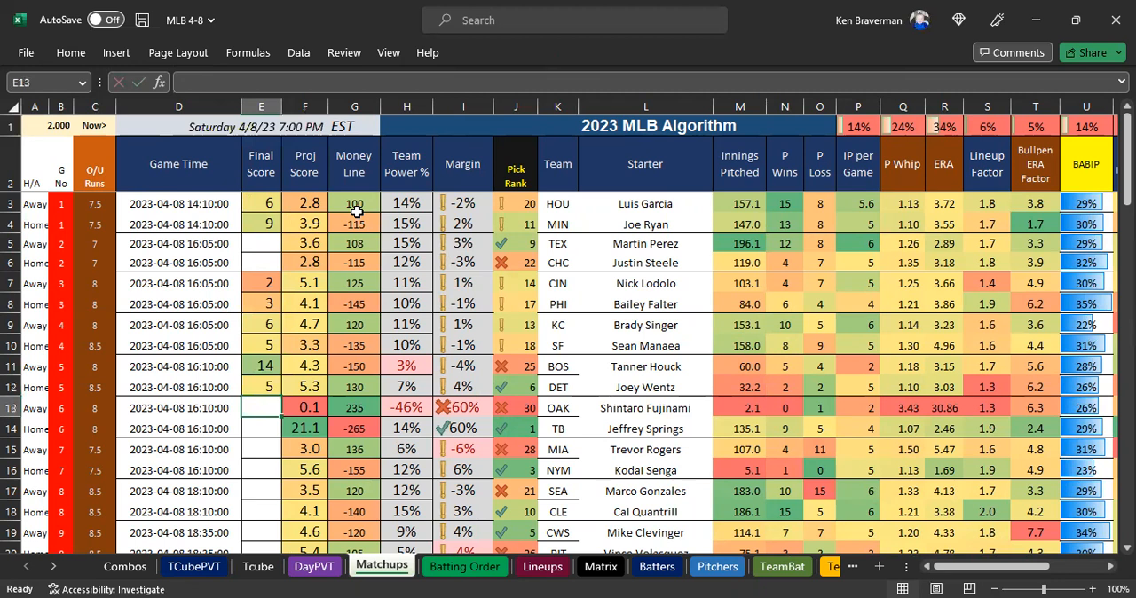
Enter the game 6 final scores: 0 for OAK and 11 for TB.
key("Up")
key("Up")
key("Up")
key("Up")
key("Down")
key("Down")
key("Down")
key("Down")
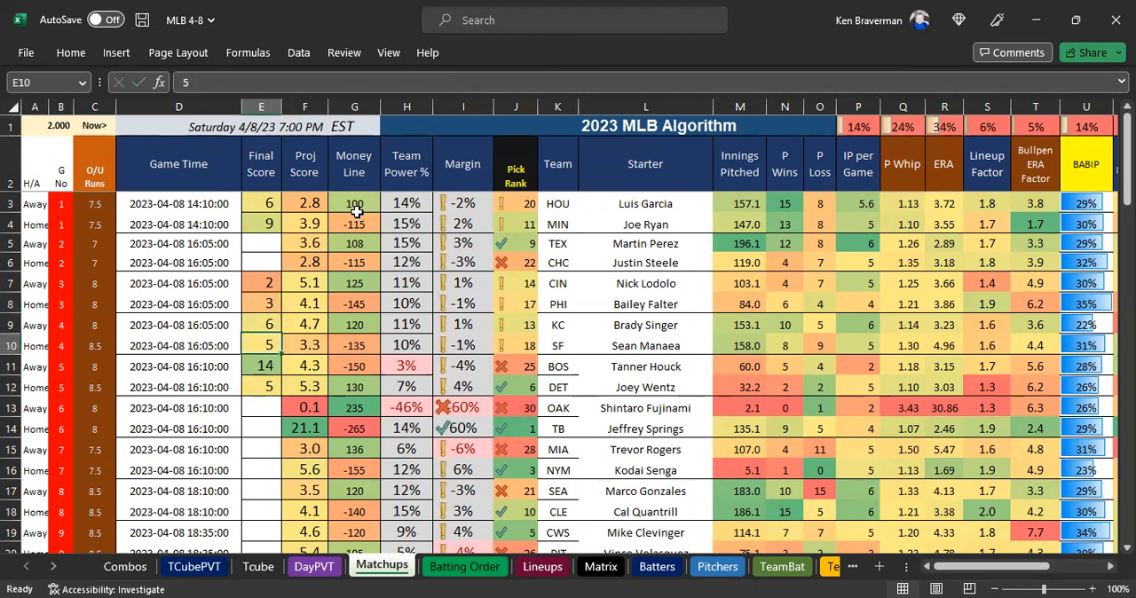
type("0")
key("Return")
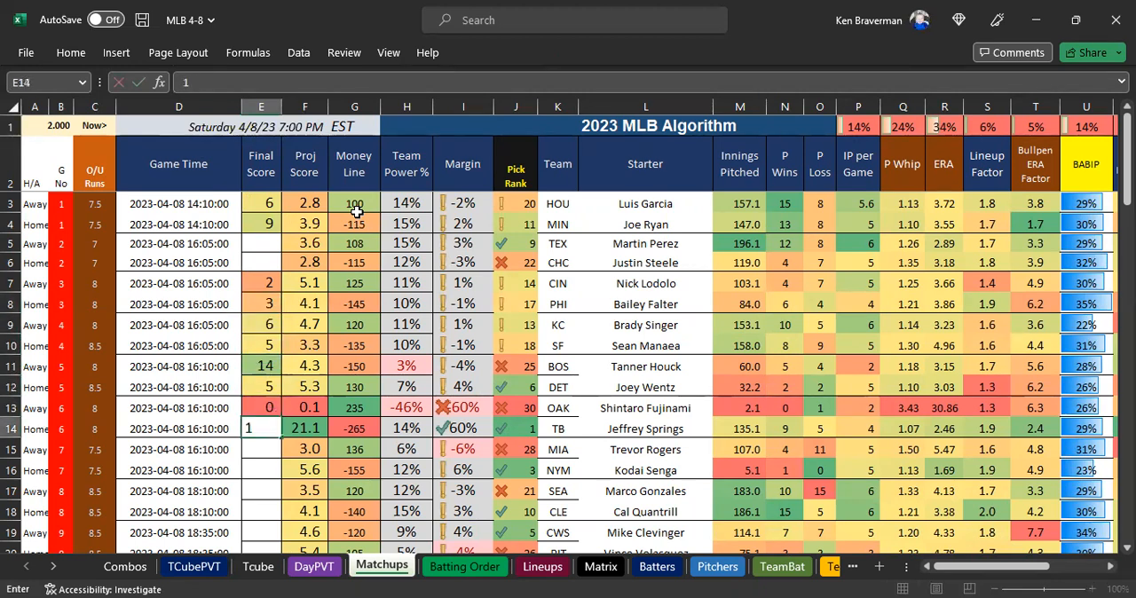
type("11")
key("Return")
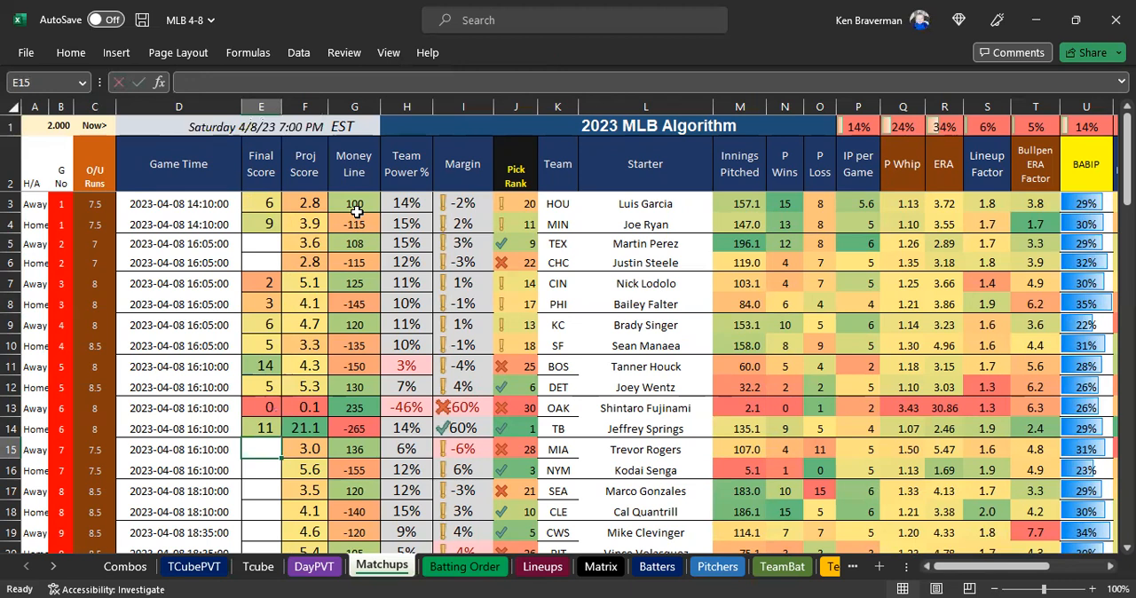
Enter the game 7 final scores: 2 for MIA and 5 for NYM.
type("2")
key("Return")
type("5")
key("Return")
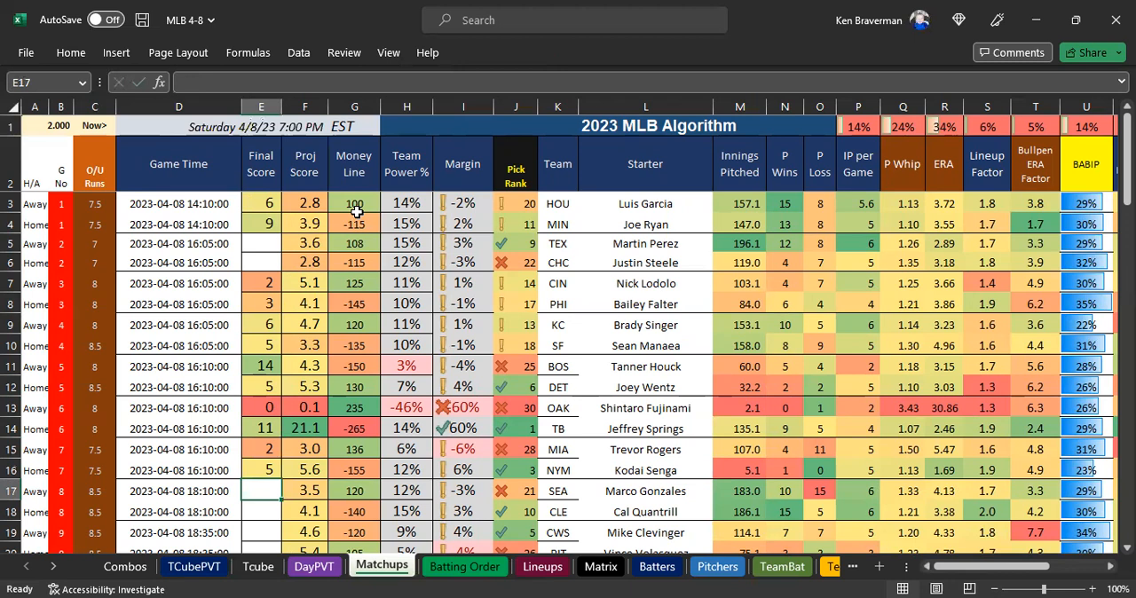
Go back to game 2 and enter its final scores: 3 for TEX and 10 for CHC.
key("Up")
key("Up")
key("Up")
key("Up")
key("Up")
key("Up")
key("Up")
key("Up")
key("Up")
key("Up")
key("Up")
key("Up")
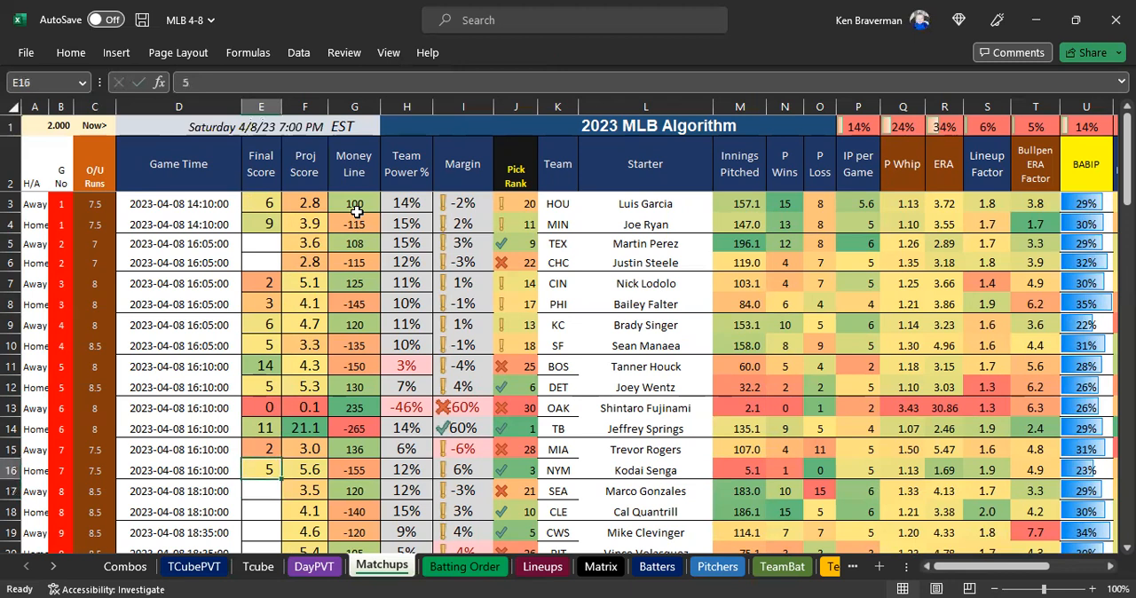
type("3")
key("Return")
type("10")
key("Return")
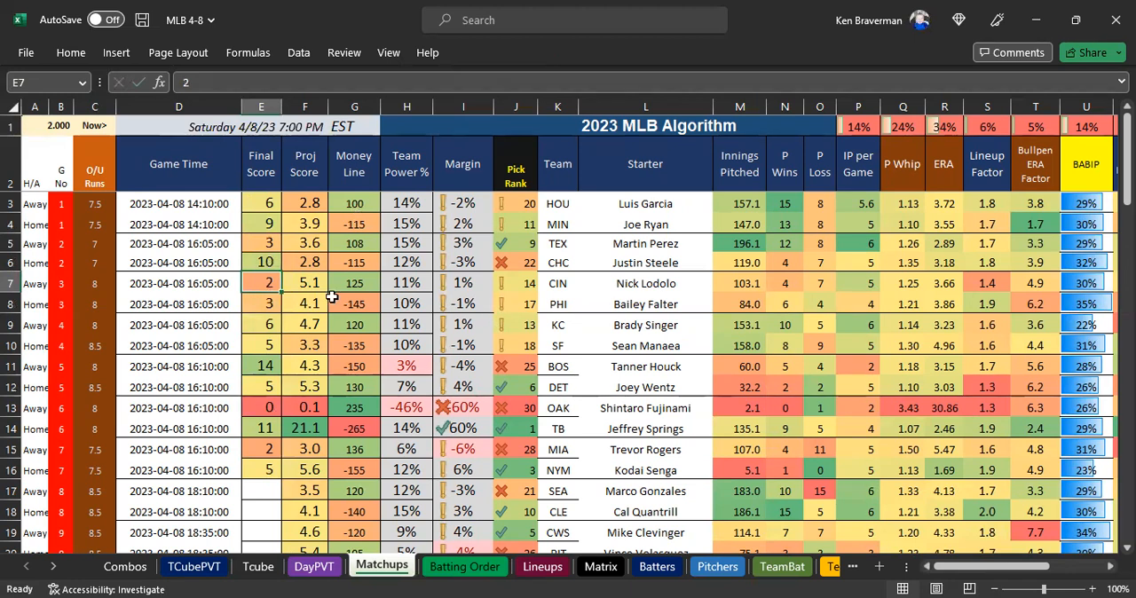
Look over the entered final scores and refresh the DayPVT pivot table to bring them in.
left_click(412, 299)
left_click_drag(266, 205, 266, 367)
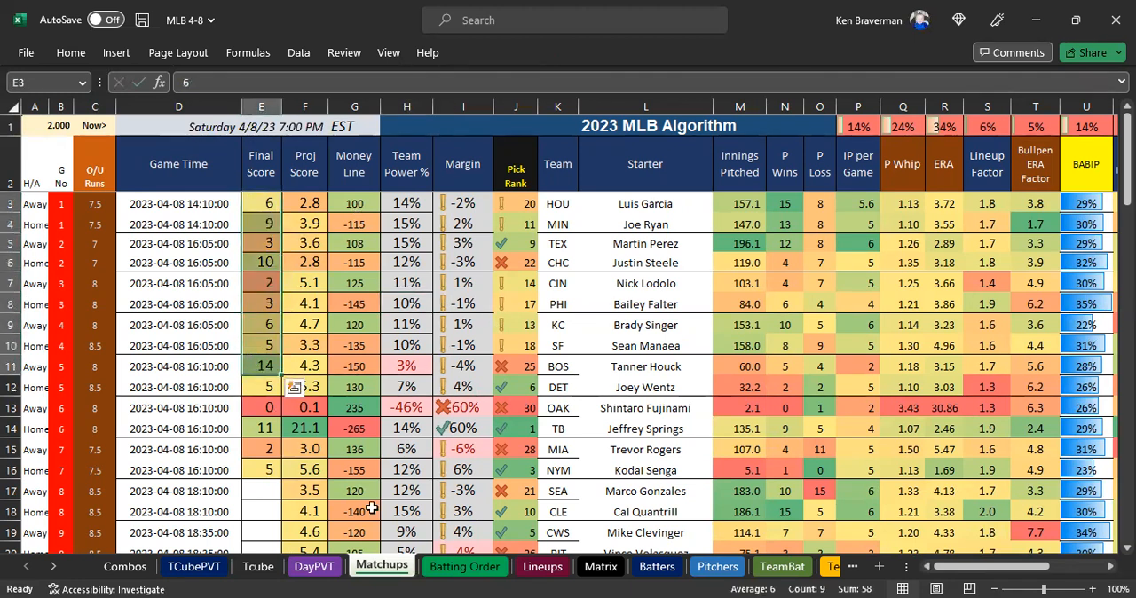
left_click(315, 566)
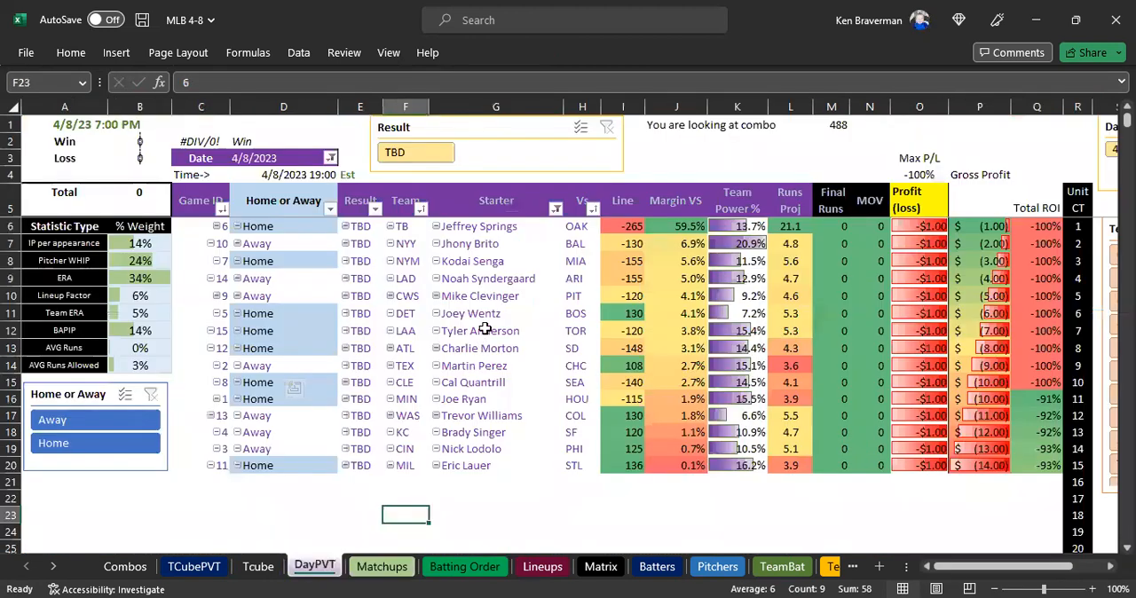
right_click(485, 329)
left_click(533, 285)
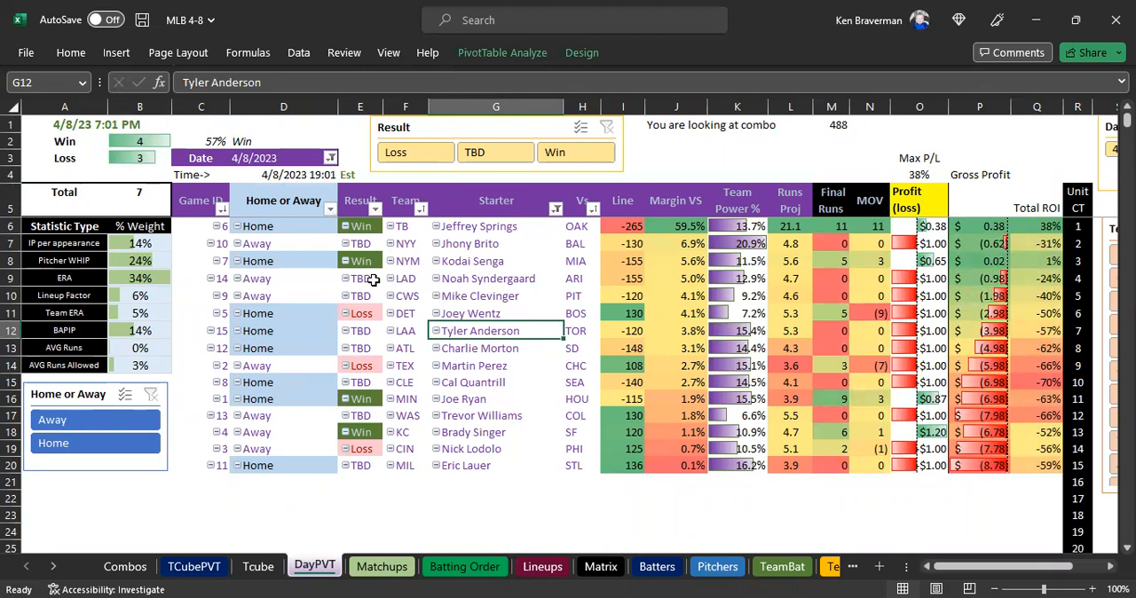
Check the combo number in DayPVT and look over the TCubePVT and Tcube sheets.
left_click(838, 128)
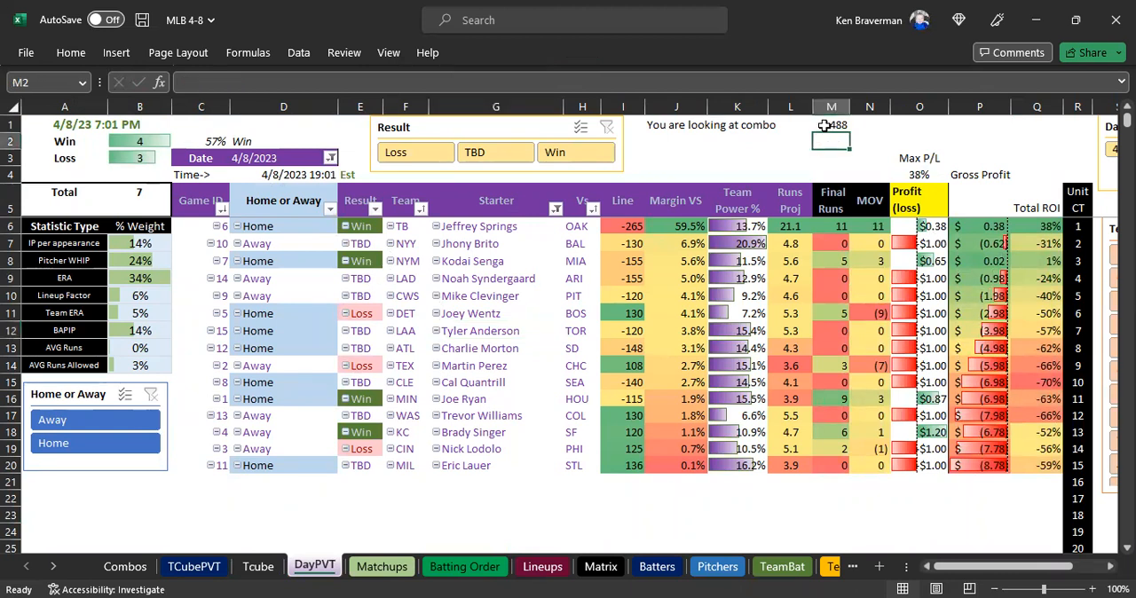
mouse_move(736, 264)
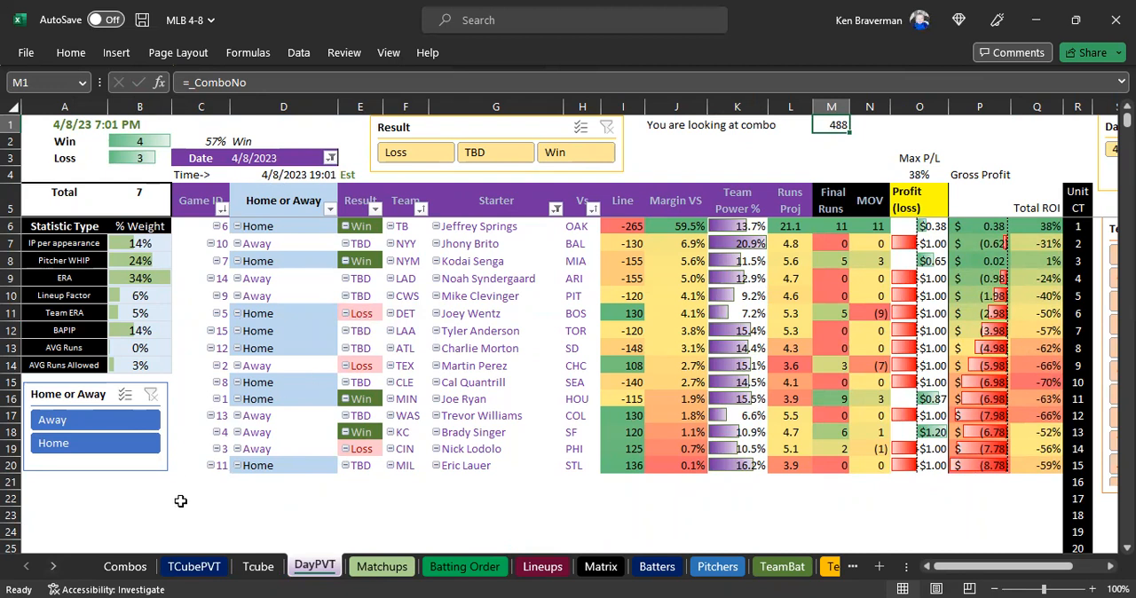
left_click(190, 568)
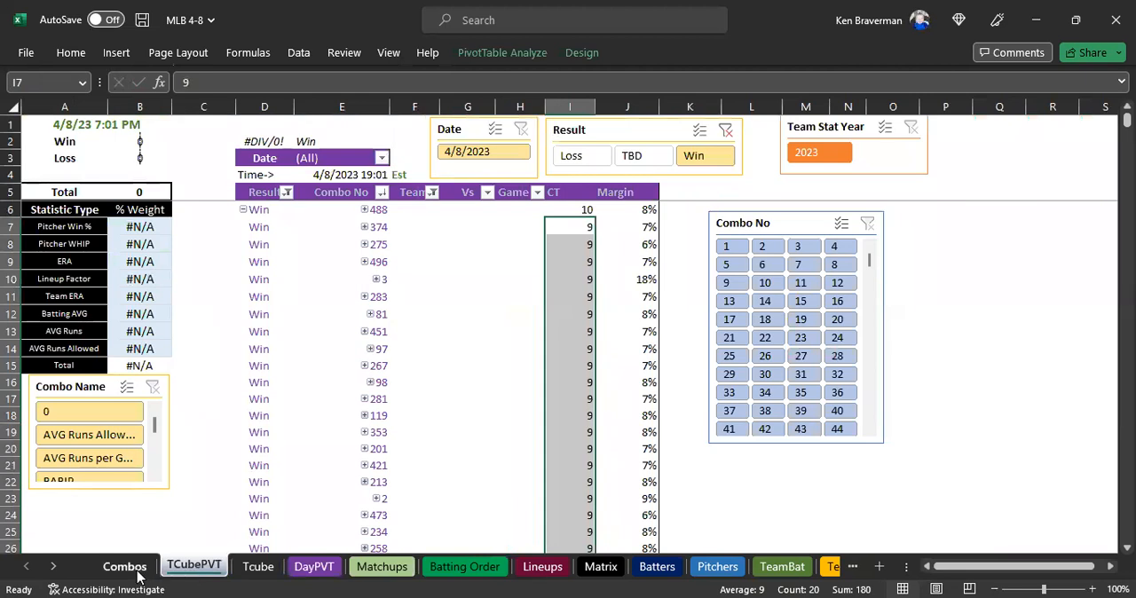
left_click(253, 567)
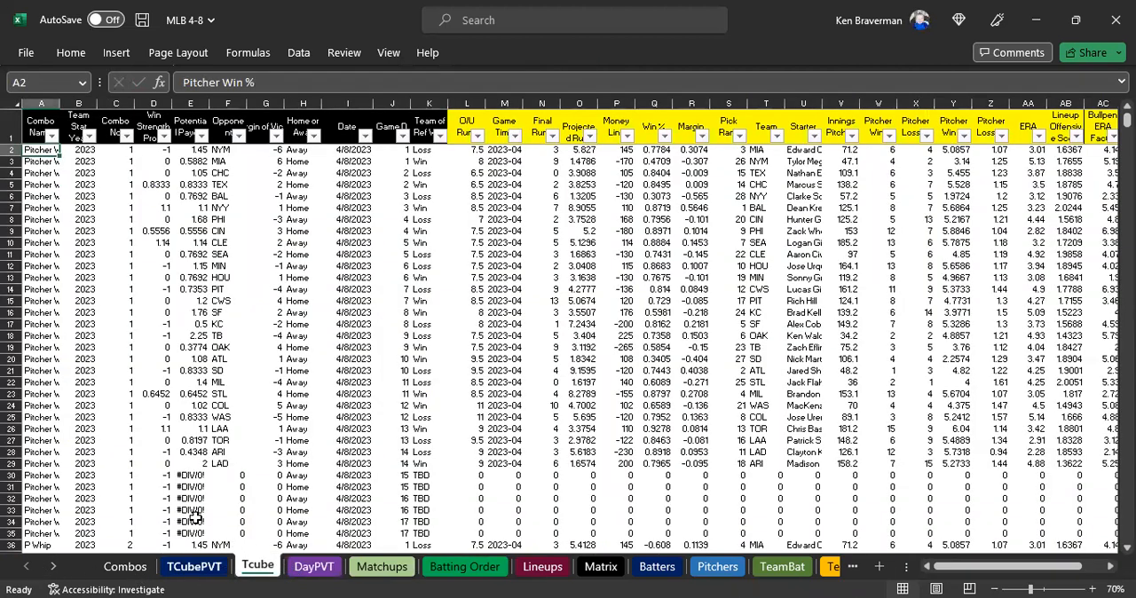
left_click(40, 124)
left_click(266, 393)
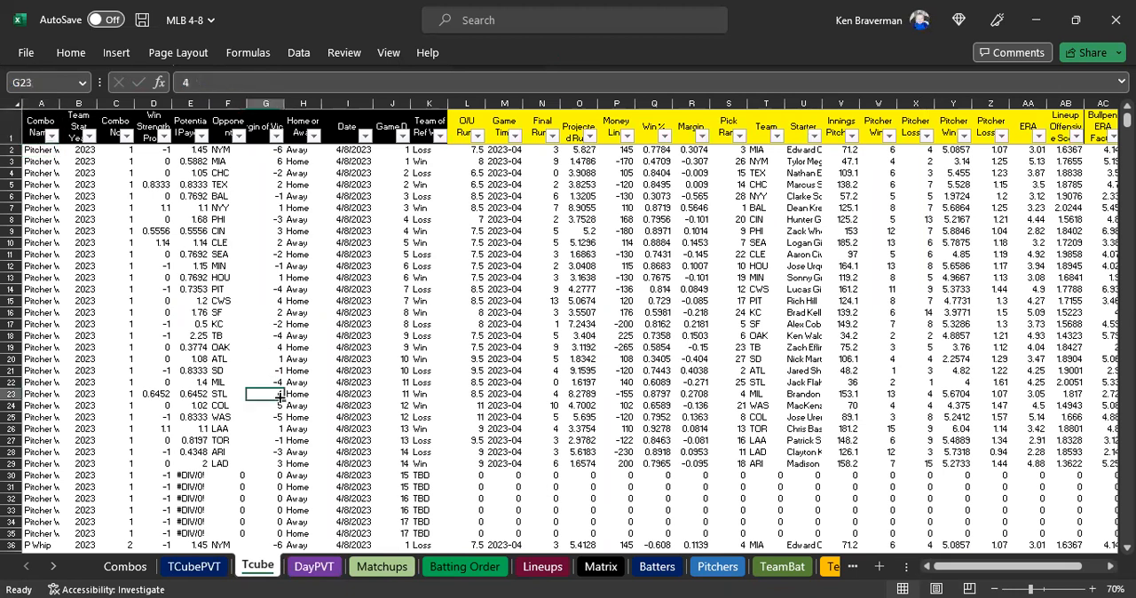
Mark step 10, Test Combos and Browse, as done with a yellow fill in the Update Instructions sheet.
left_click(54, 567)
left_click(53, 566)
left_click(54, 566)
left_click(698, 569)
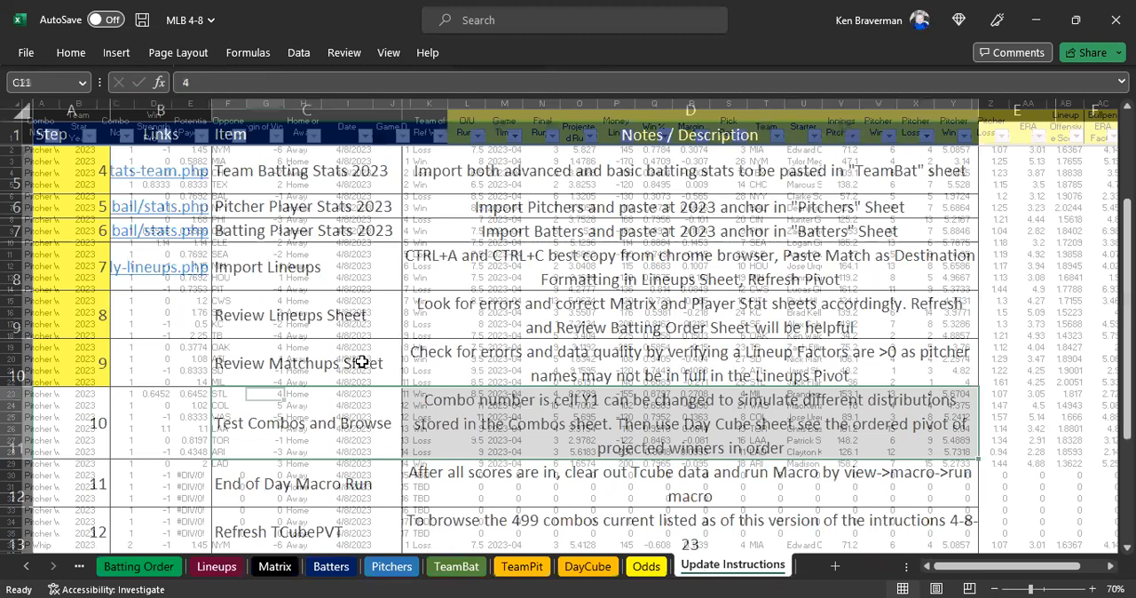
scroll(363, 362, "up", 5, "ctrl")
left_click(81, 351)
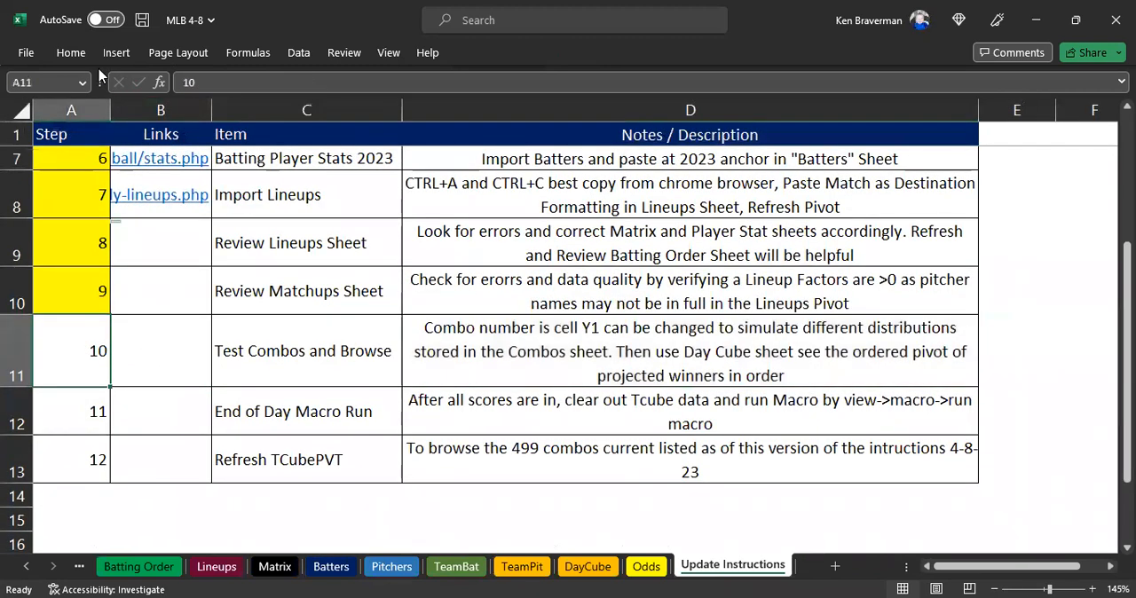
left_click(73, 54)
left_click(274, 112)
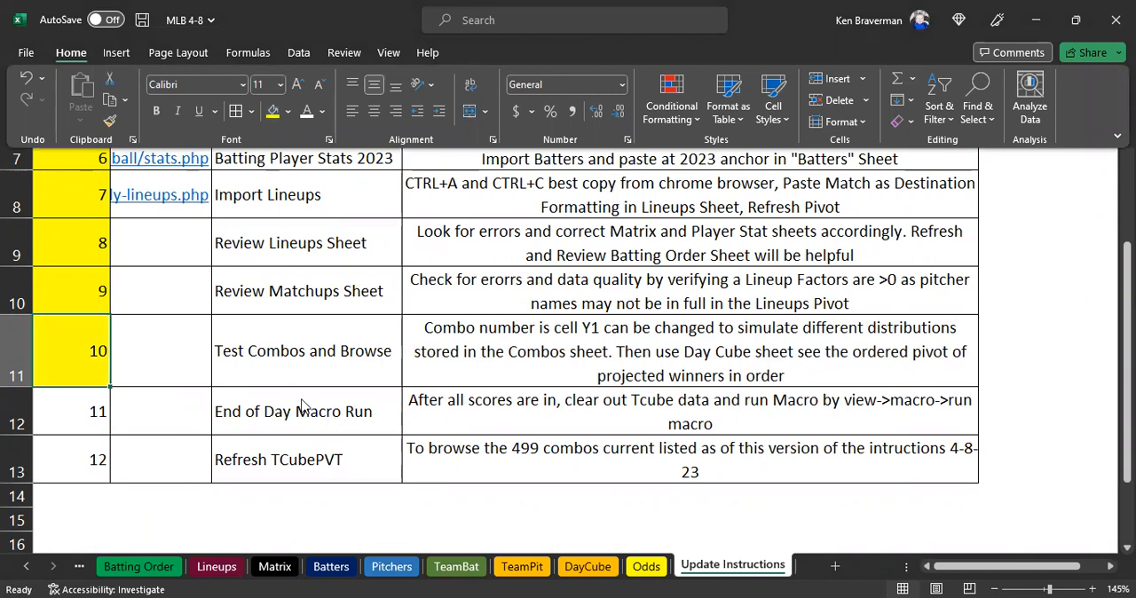
Remove the space in "Day Cube" in step 10's description so it reads "DayCube".
left_click(522, 353, "shift")
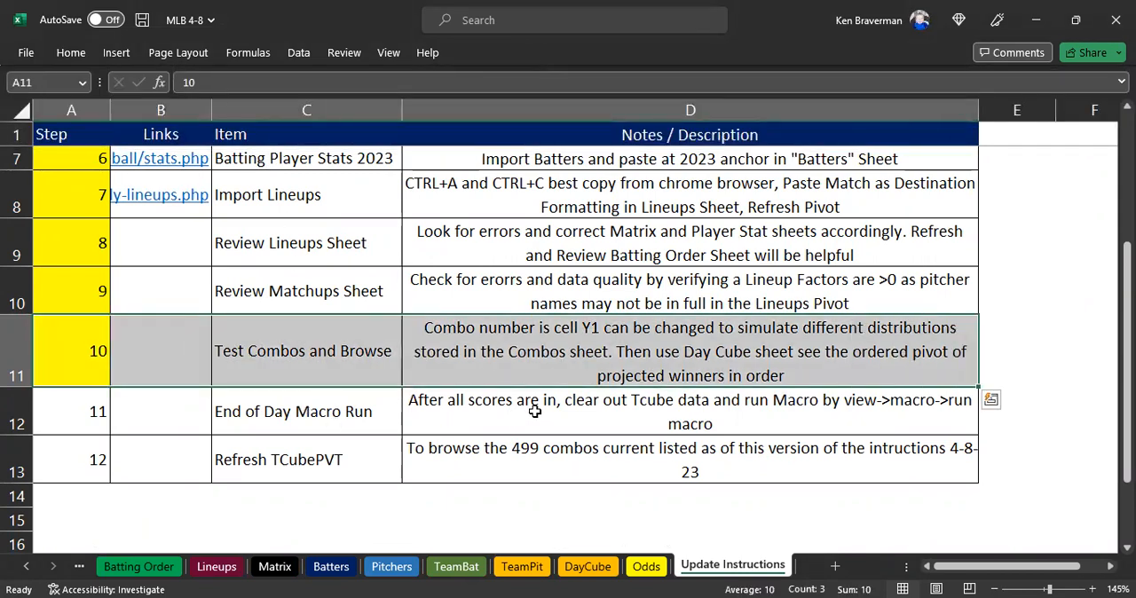
double_click(715, 351)
key("BackSpace")
key("Return")
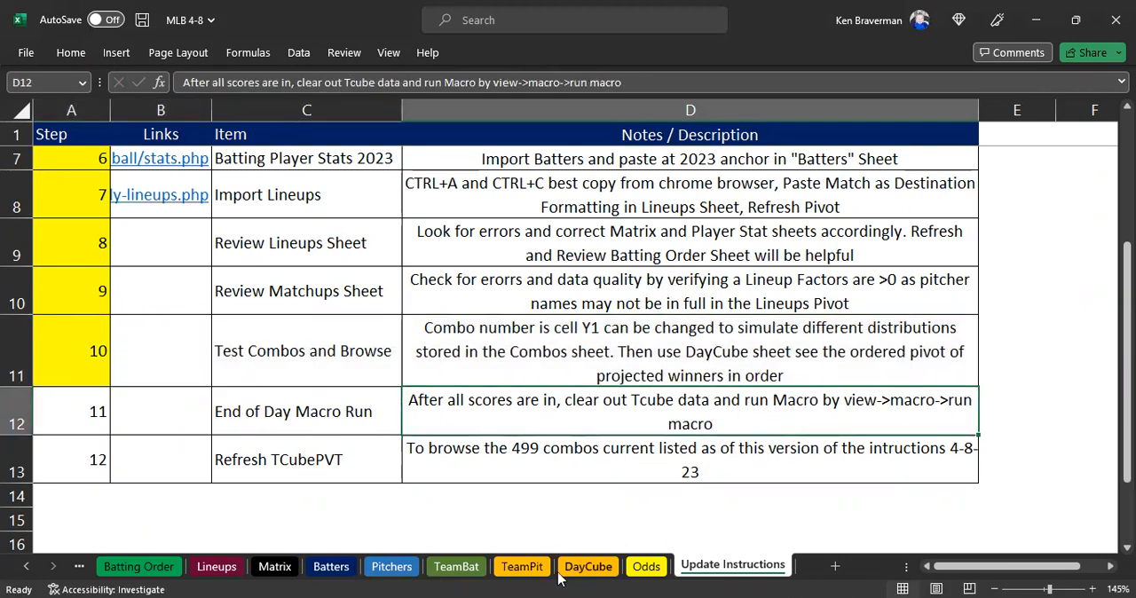
Change "DayCube" to "DayPVT" in step 10's description in the Update Instructions sheet.
left_click(32, 573)
left_click(31, 573)
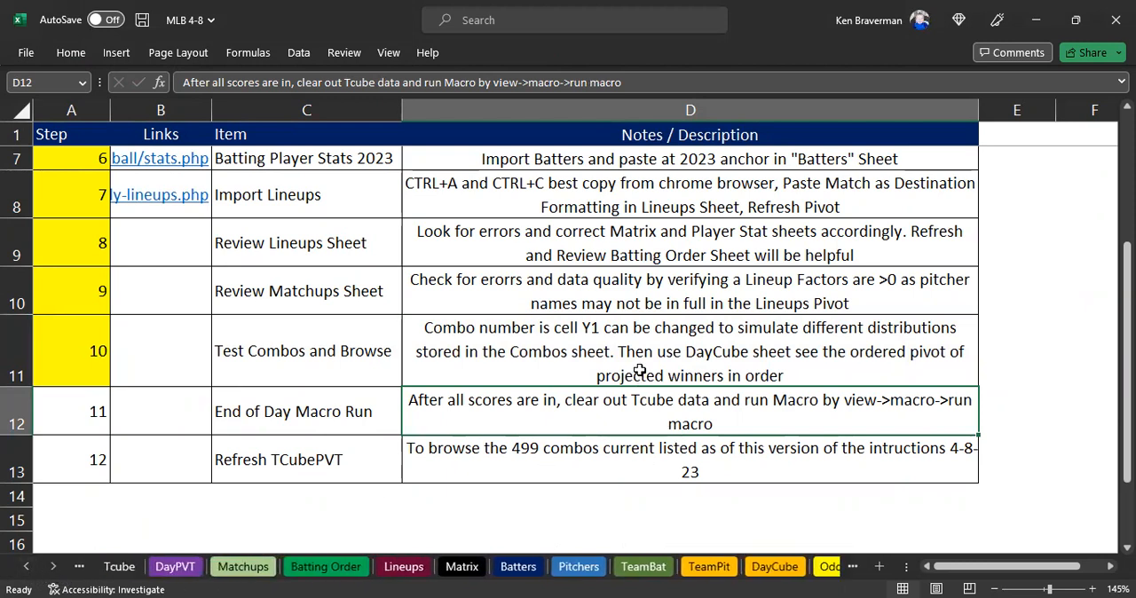
double_click(733, 350)
left_click_drag(733, 350, 713, 350)
type("PVT")
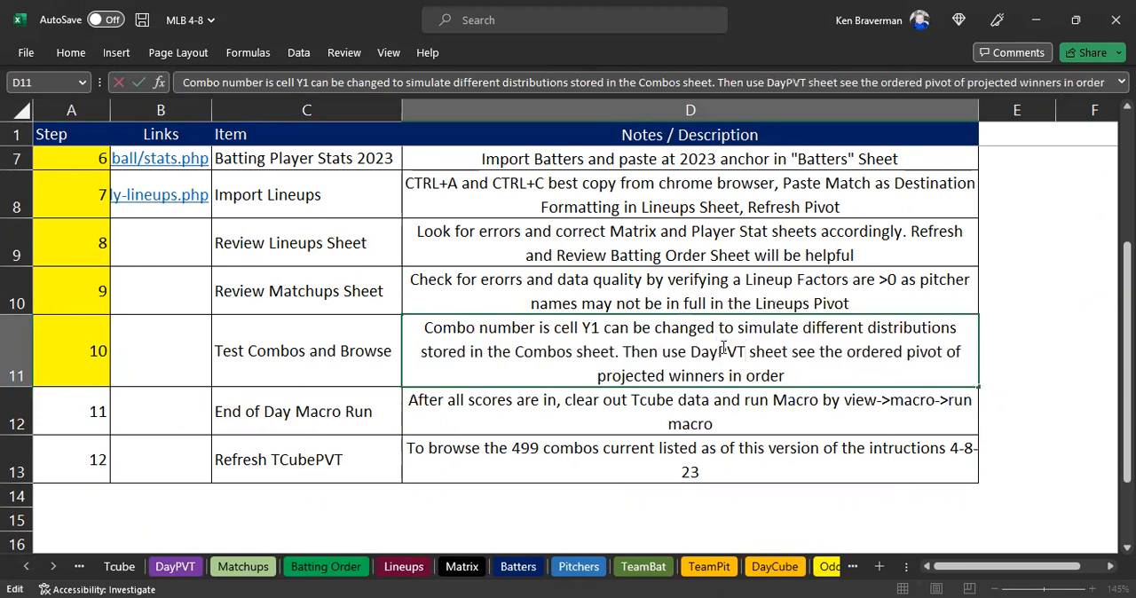
key("Return")
left_click(692, 364)
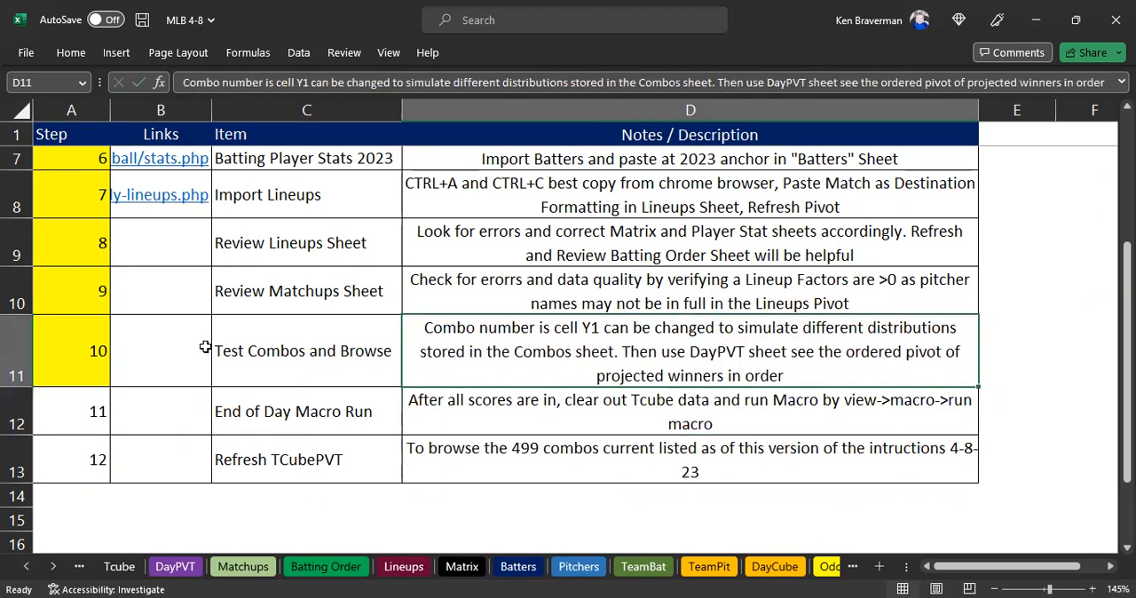
Clear all data below the header row in the Tcube sheet, as step 11 of the instructions requires.
left_click(92, 408)
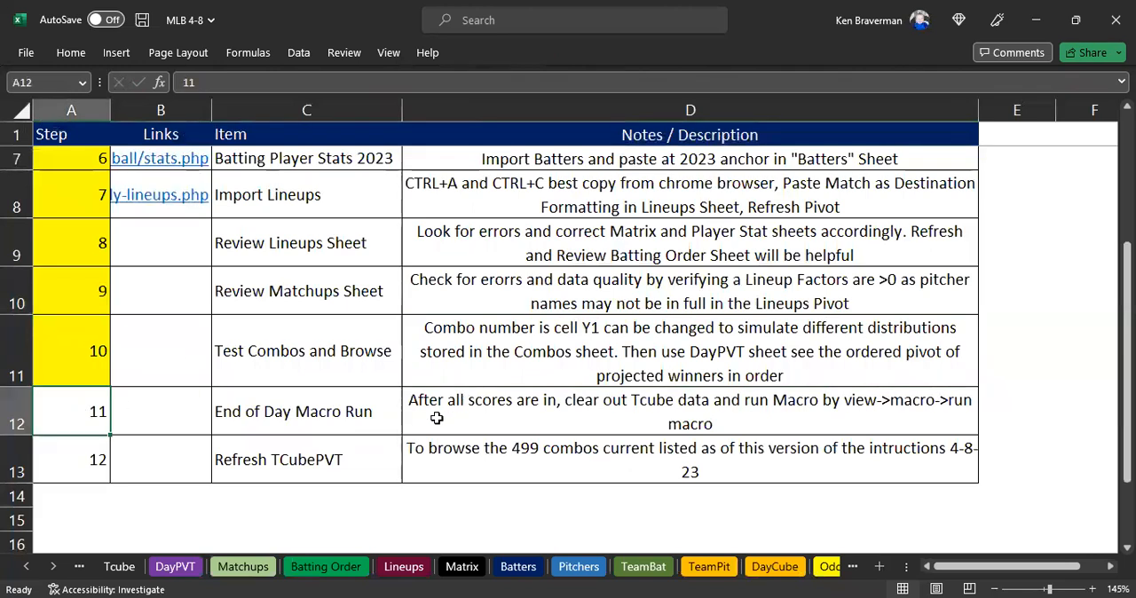
left_click(28, 570)
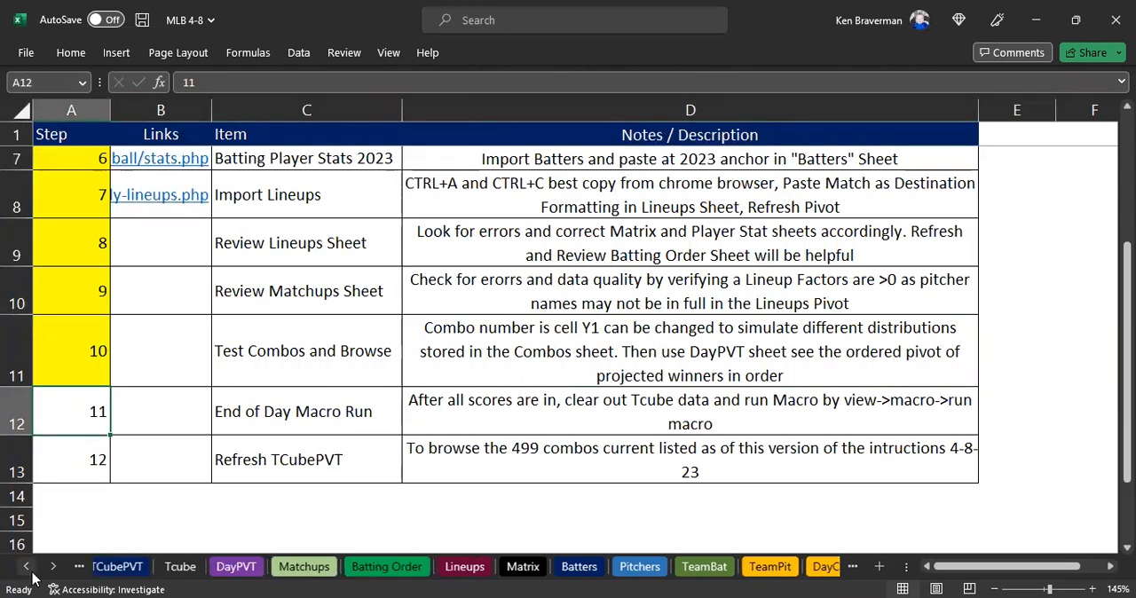
left_click(29, 572)
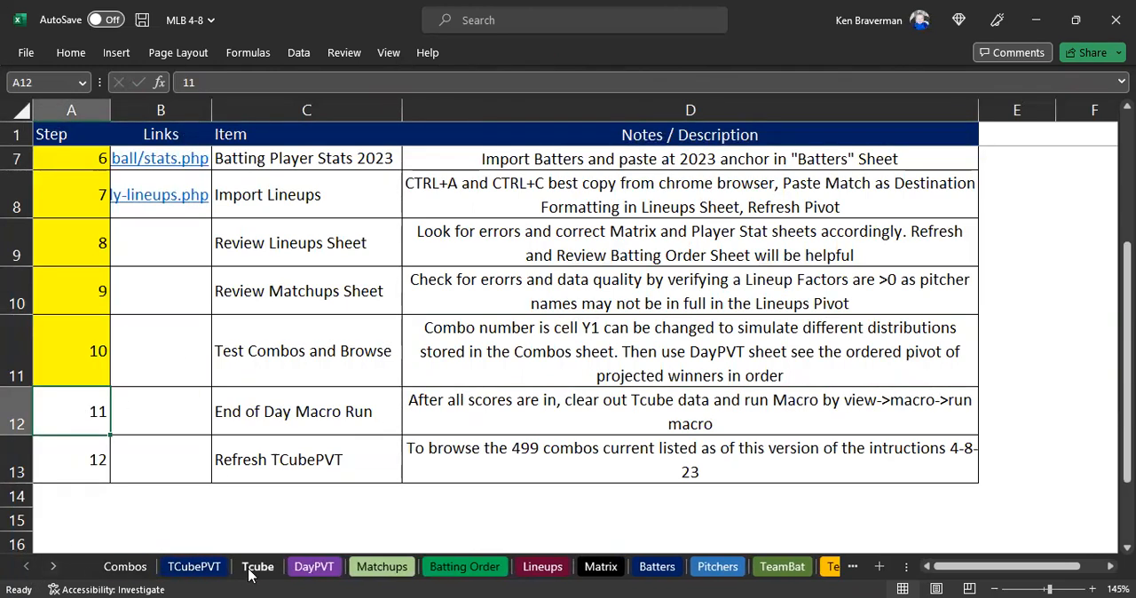
left_click(586, 419)
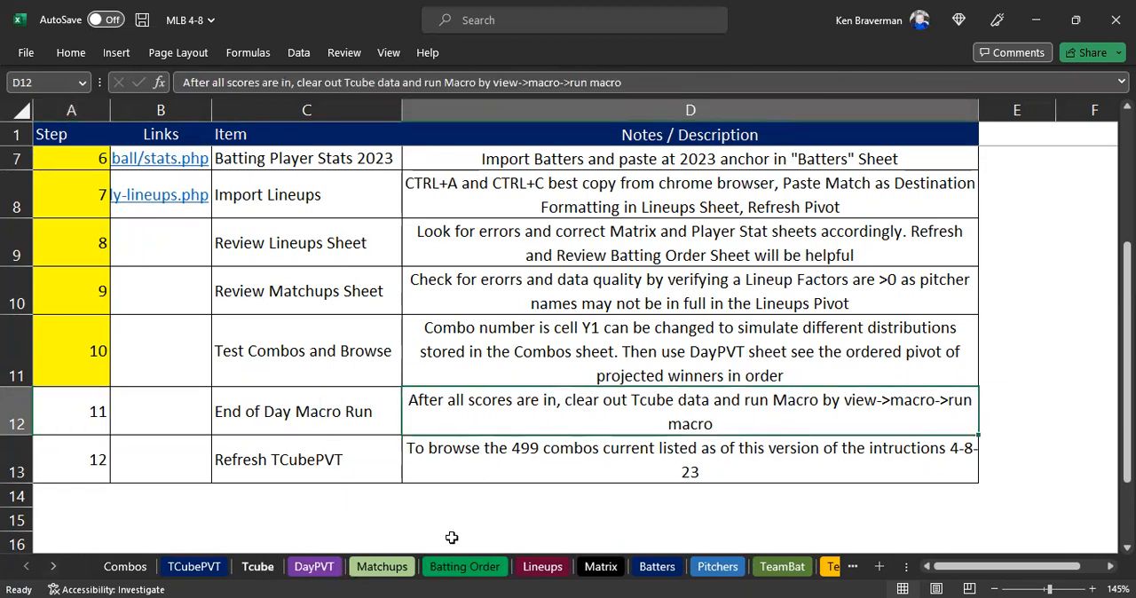
double_click(677, 401)
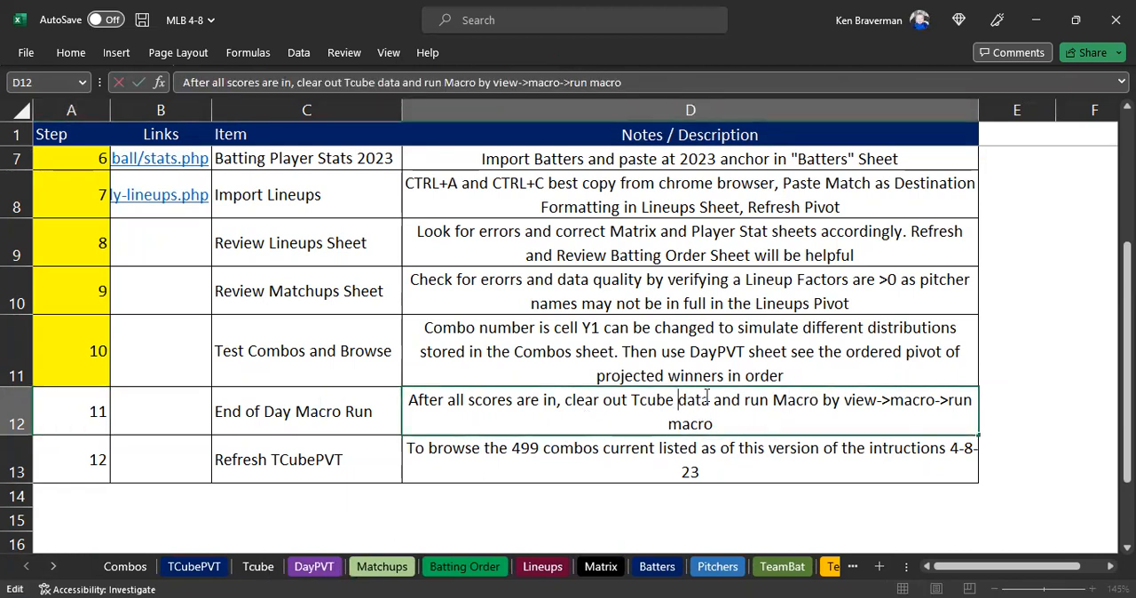
key("Return")
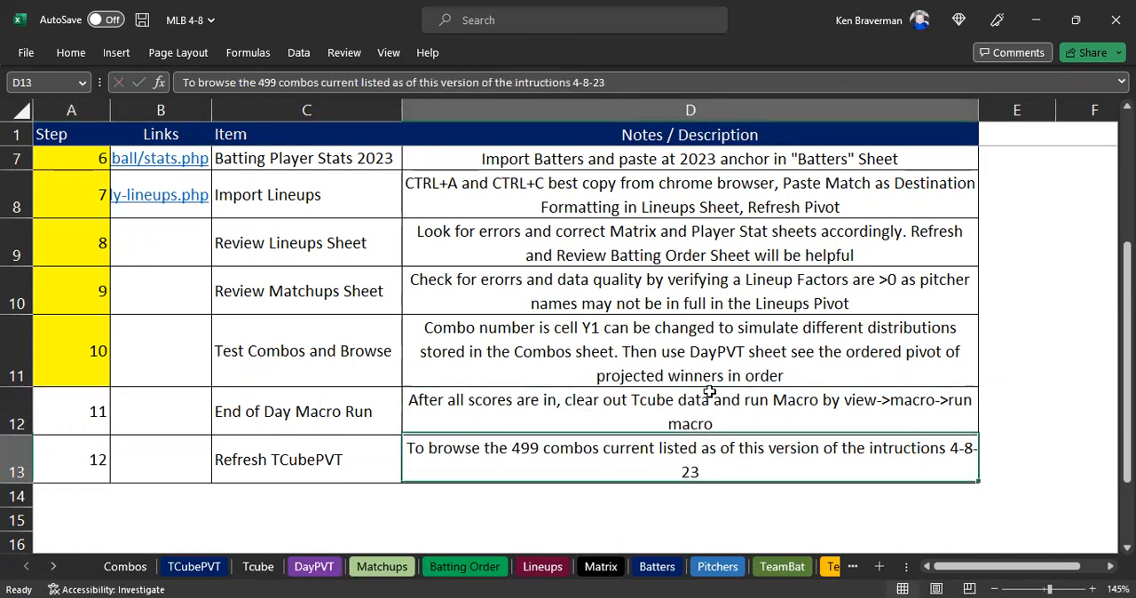
left_click(258, 566)
left_click(53, 151)
key("ctrl+shift+Right")
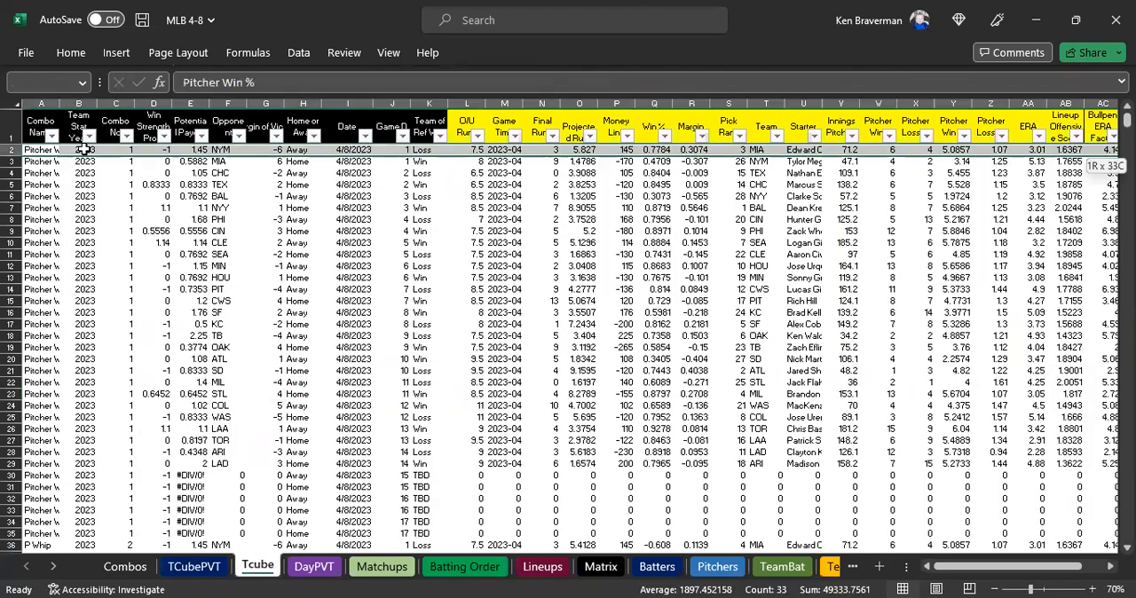
key("ctrl+shift+Down")
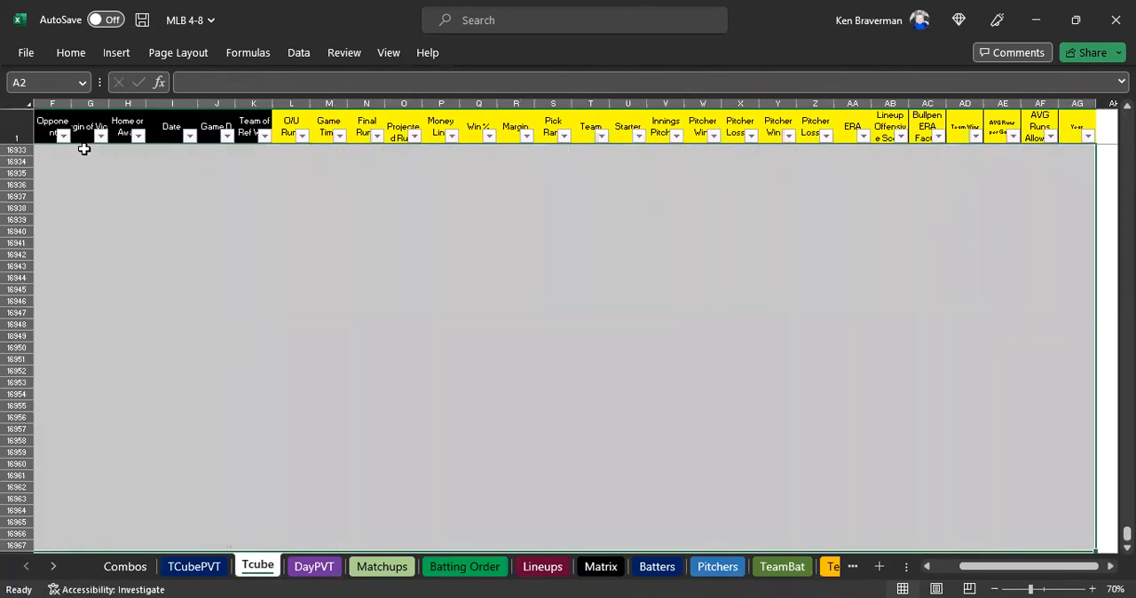
key("Delete")
key("ctrl+Home")
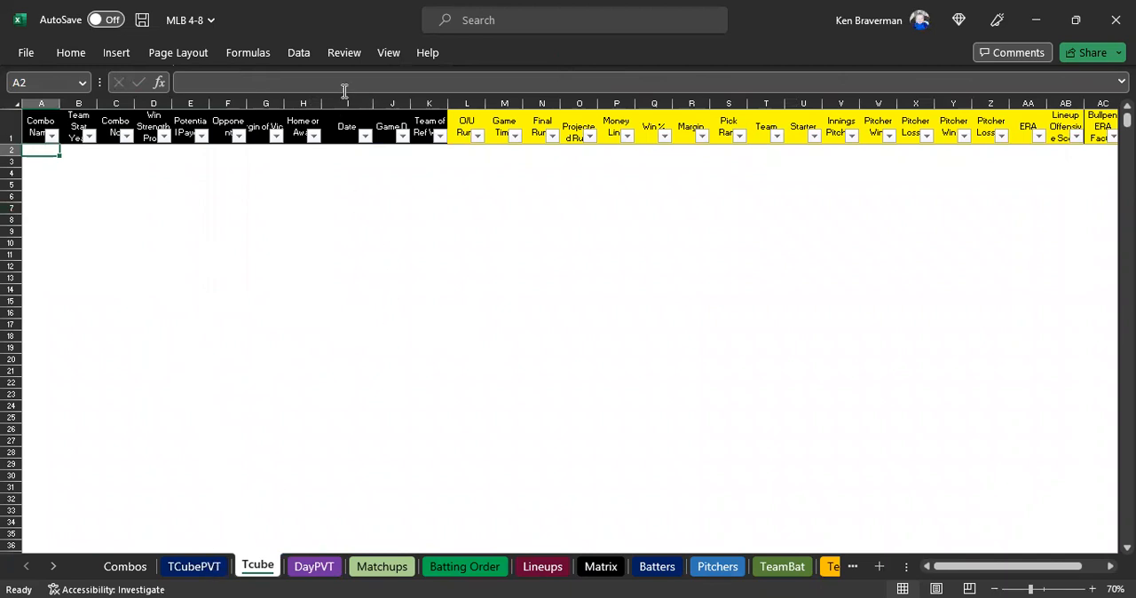
Try to run the CopyDataToTestingCube macro to refill the Tcube sheet, ending it at the debug prompt.
left_click(389, 55)
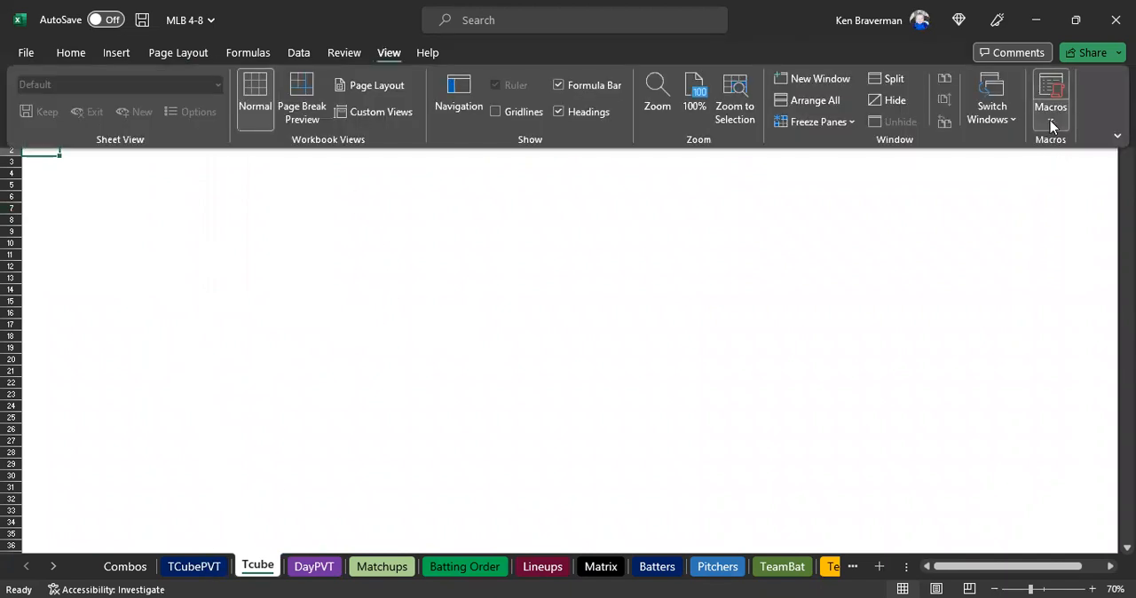
left_click(1036, 148)
left_click(1035, 148)
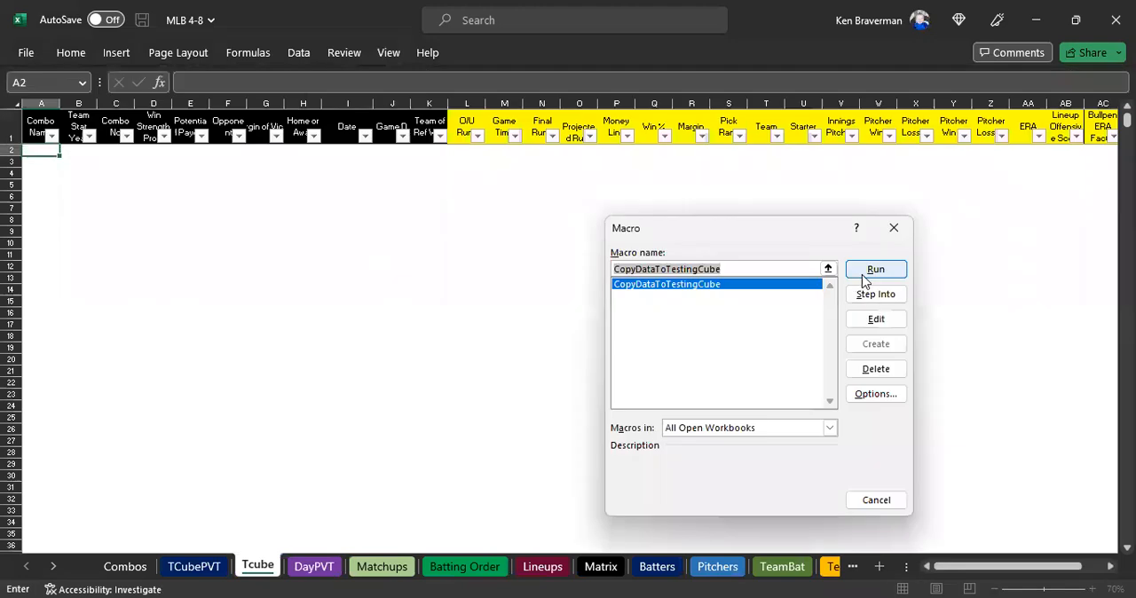
left_click(874, 270)
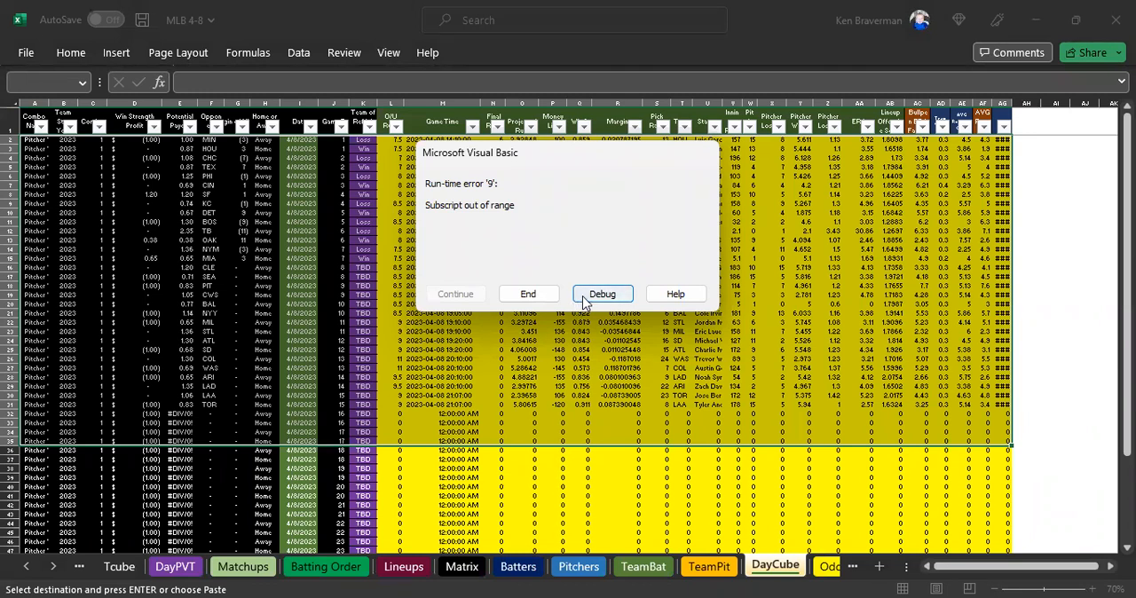
left_click(530, 295)
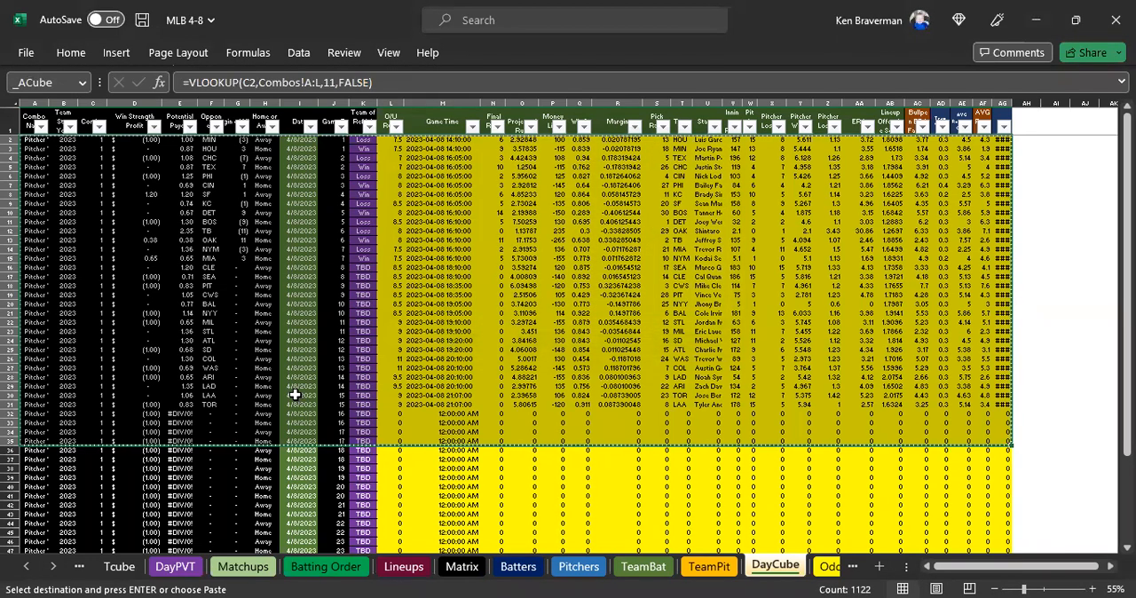
Look over the DayCube data and the combo weights and Today's Wins in the Combos sheet.
scroll(295, 393, "down", 1)
scroll(292, 380, "up", 1)
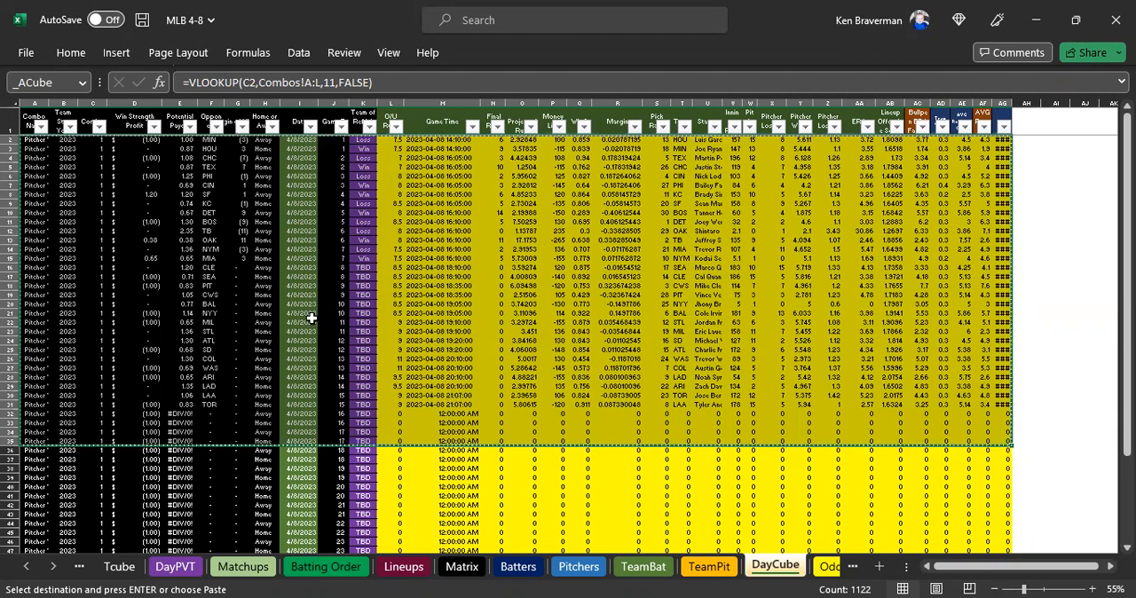
left_click(26, 567)
left_click(26, 566)
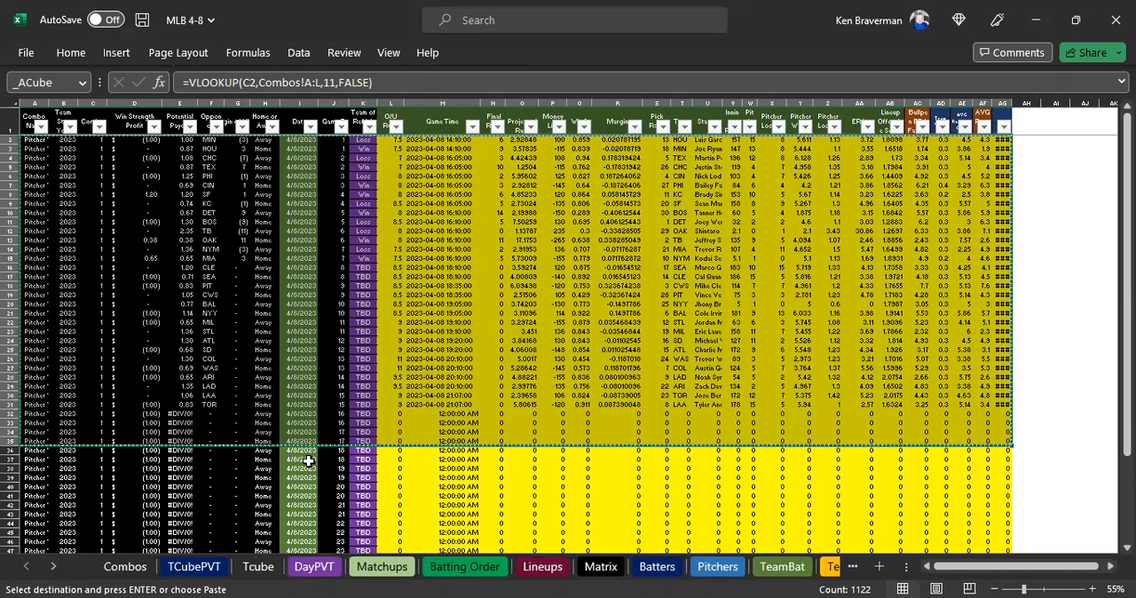
left_click(425, 475)
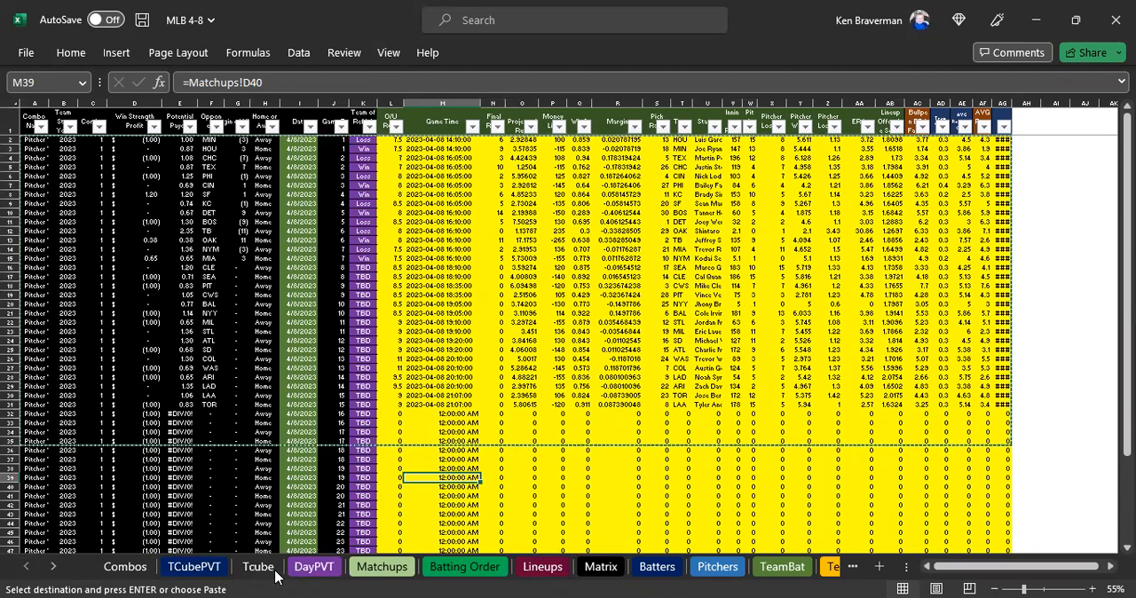
left_click(195, 566)
left_click(125, 566)
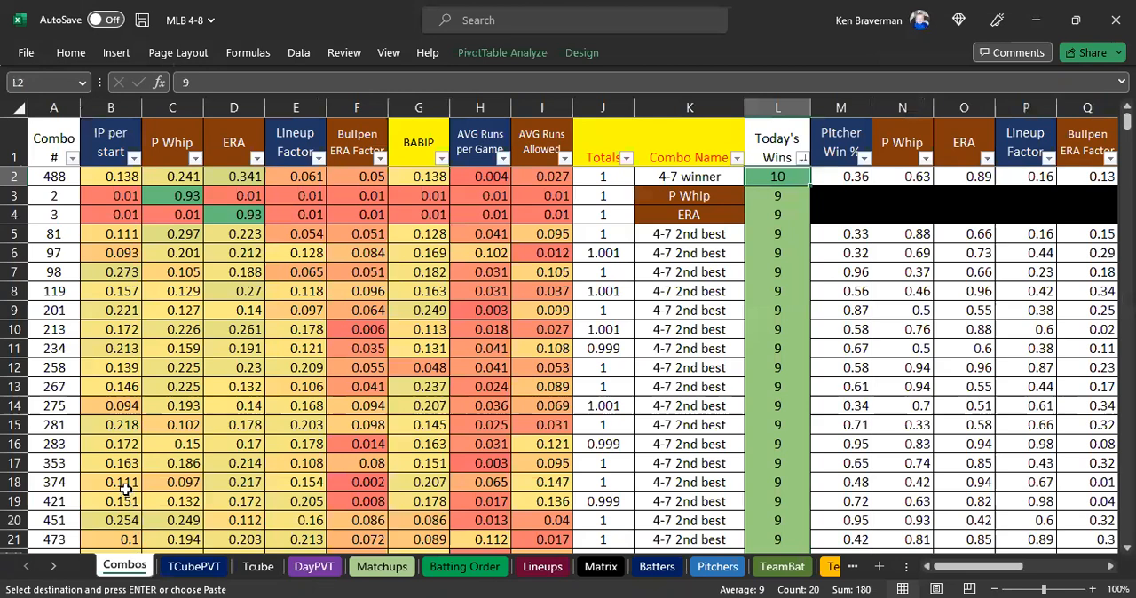
scroll(244, 393, "down", 2)
scroll(256, 400, "up", 2)
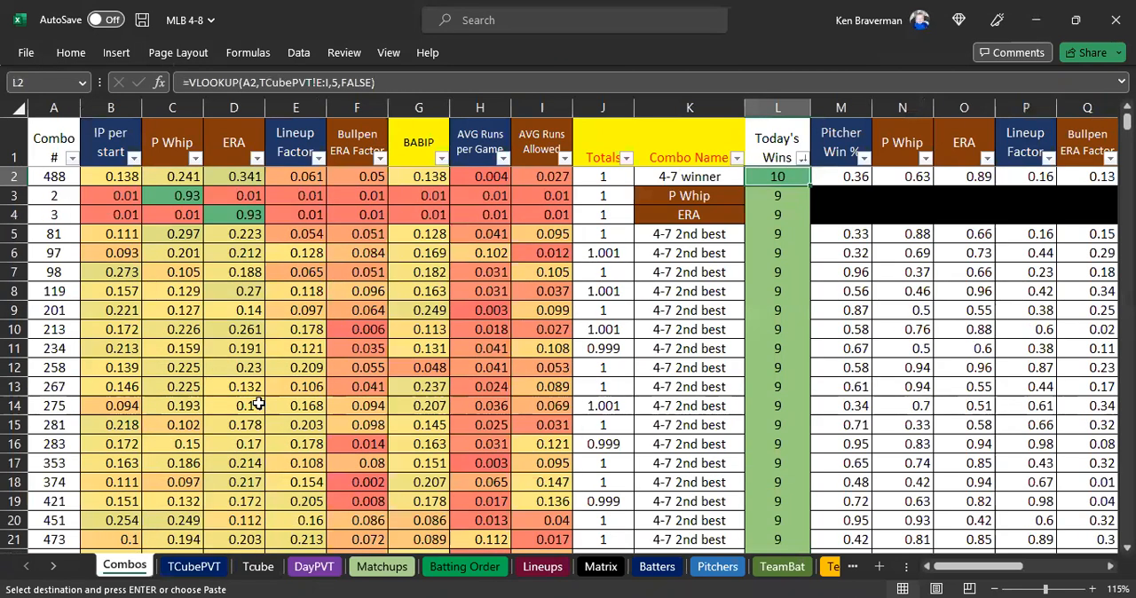
scroll(266, 414, "down", 2)
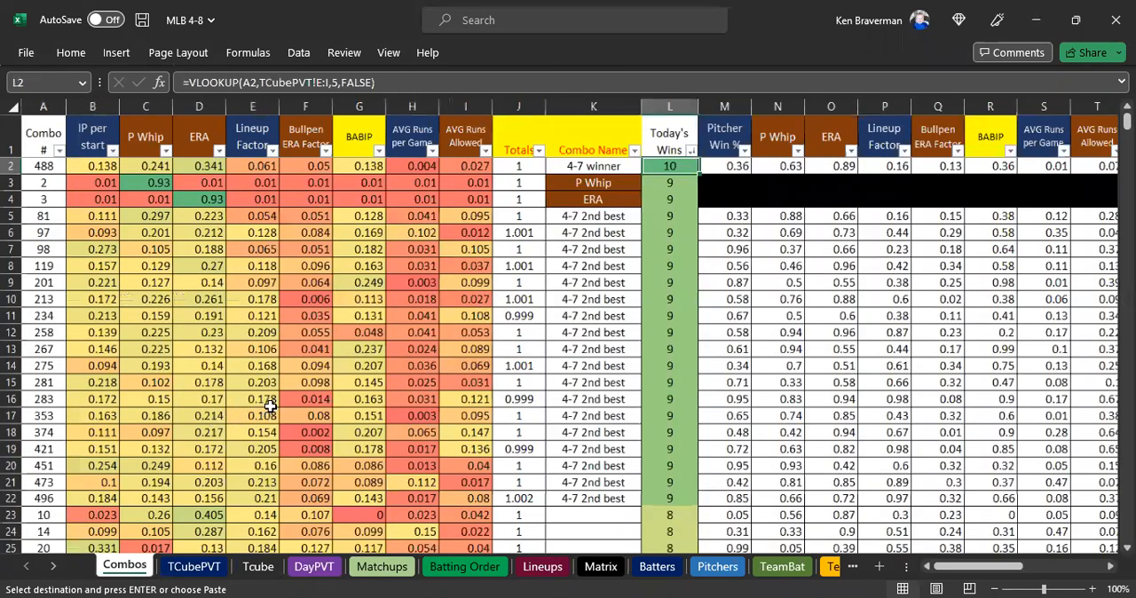
scroll(256, 425, "up", 1)
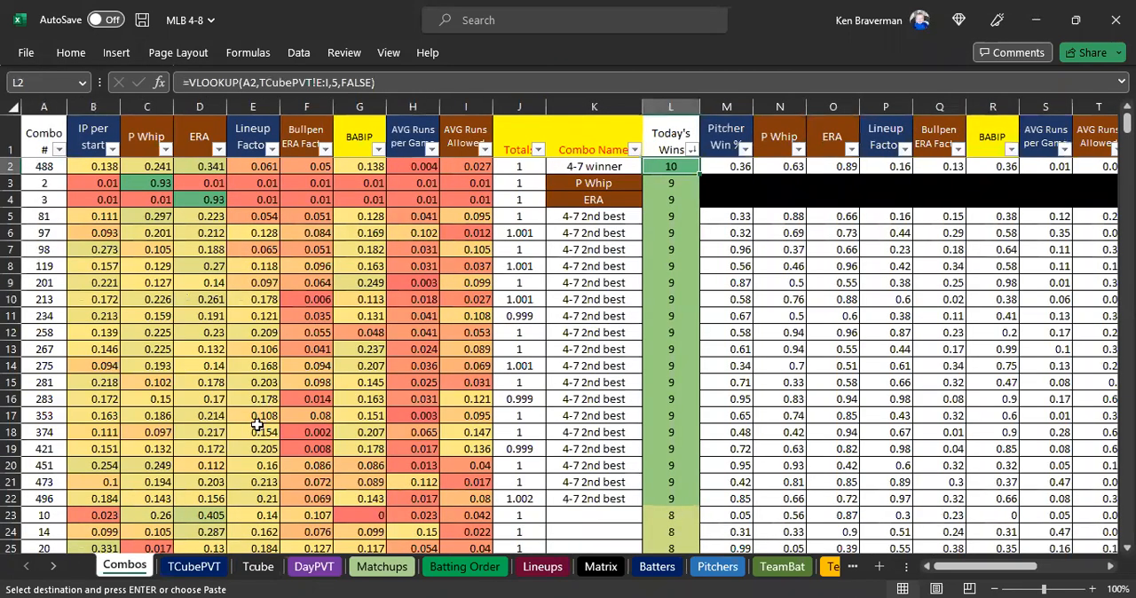
Mark steps 11 and 12 in the Update Instructions sheet with a red fill.
left_click(51, 568)
left_click(51, 568)
left_click(51, 568)
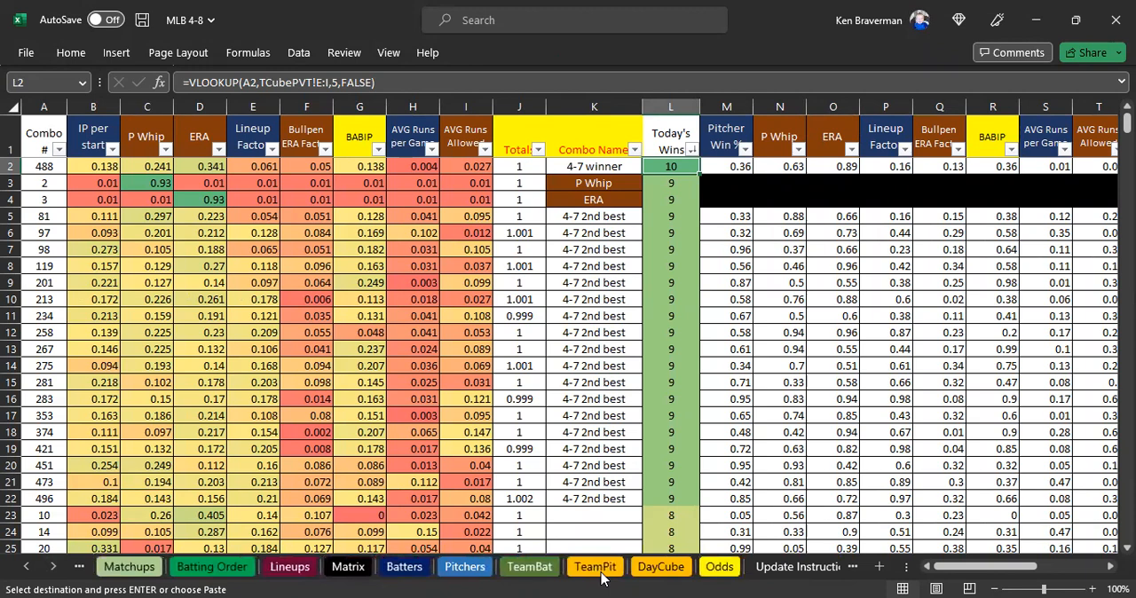
left_click(795, 568)
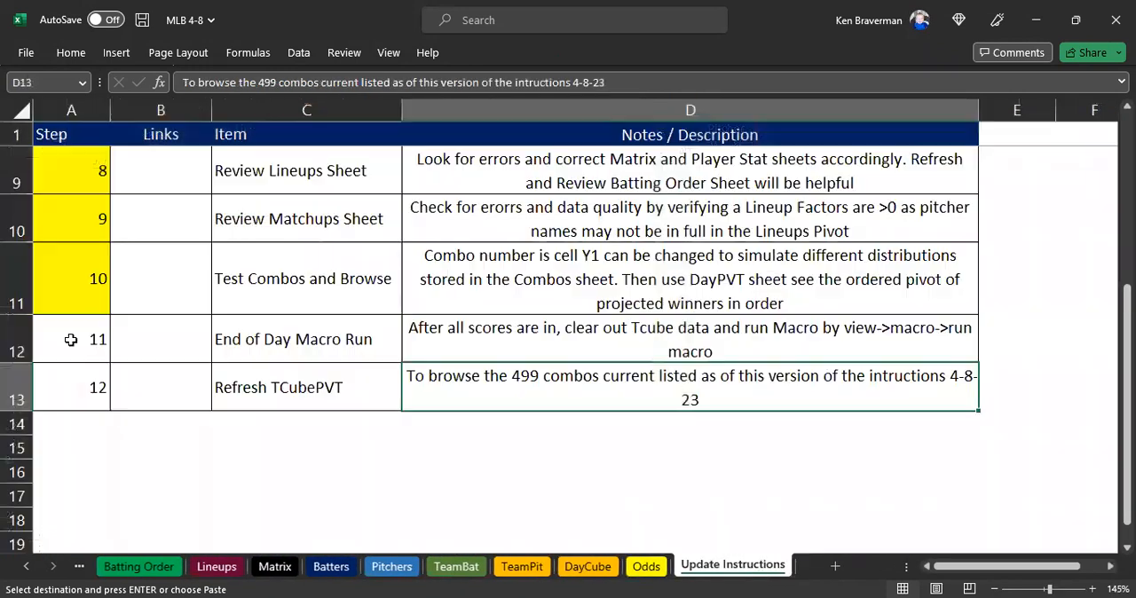
left_click_drag(71, 333, 78, 382)
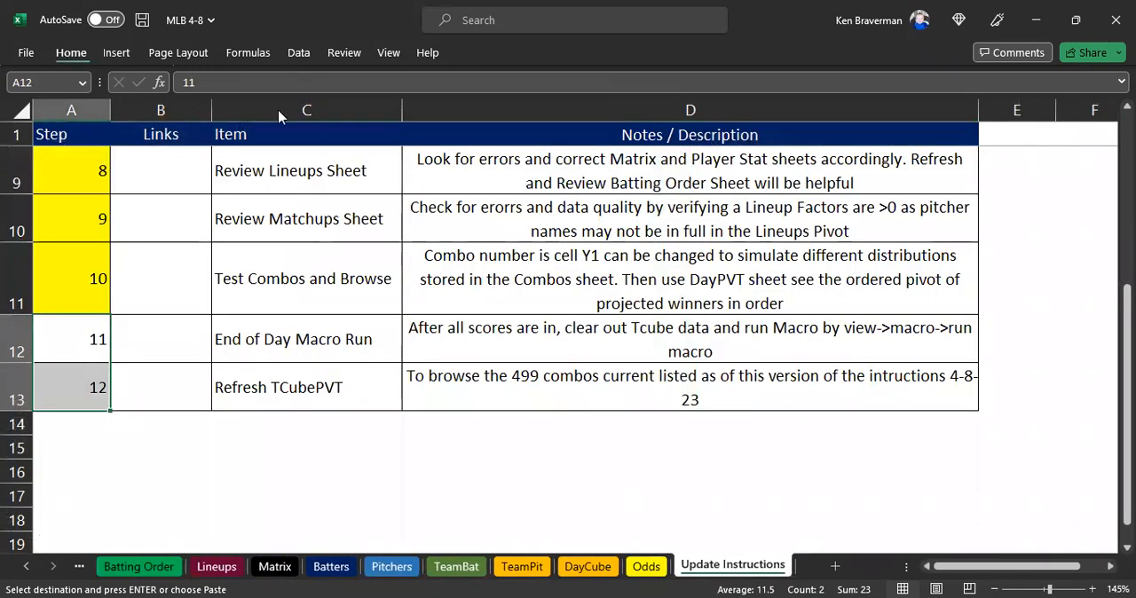
left_click(287, 111)
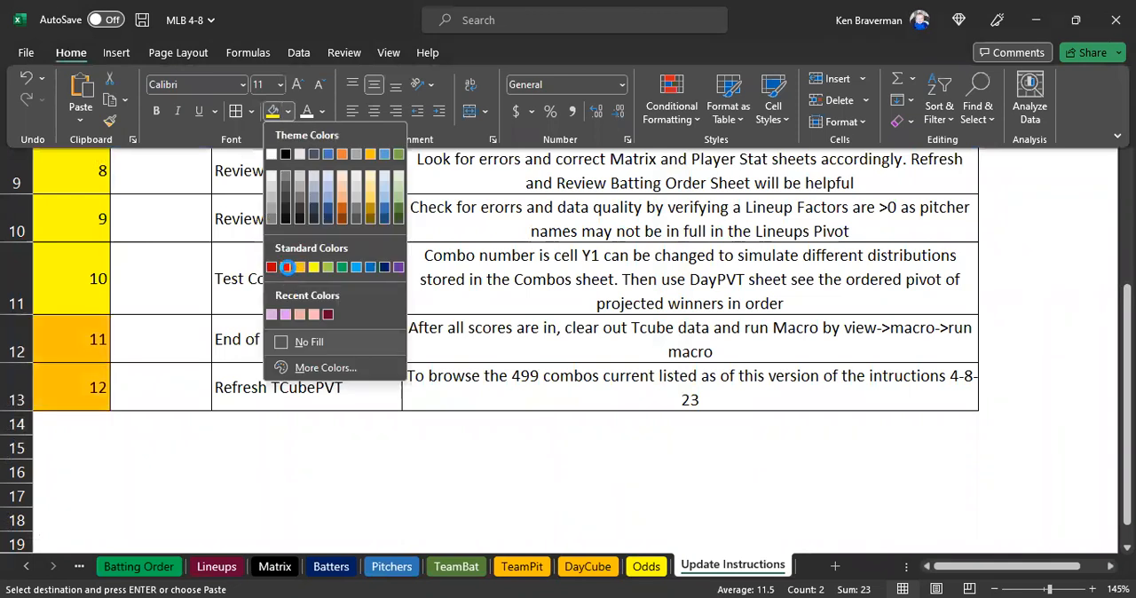
left_click(86, 422)
Look over instruction steps 7 to 10, the projections in Matchups and the player name list in Matrix.
scroll(86, 421, "up", 2)
left_click_drag(86, 422, 548, 252)
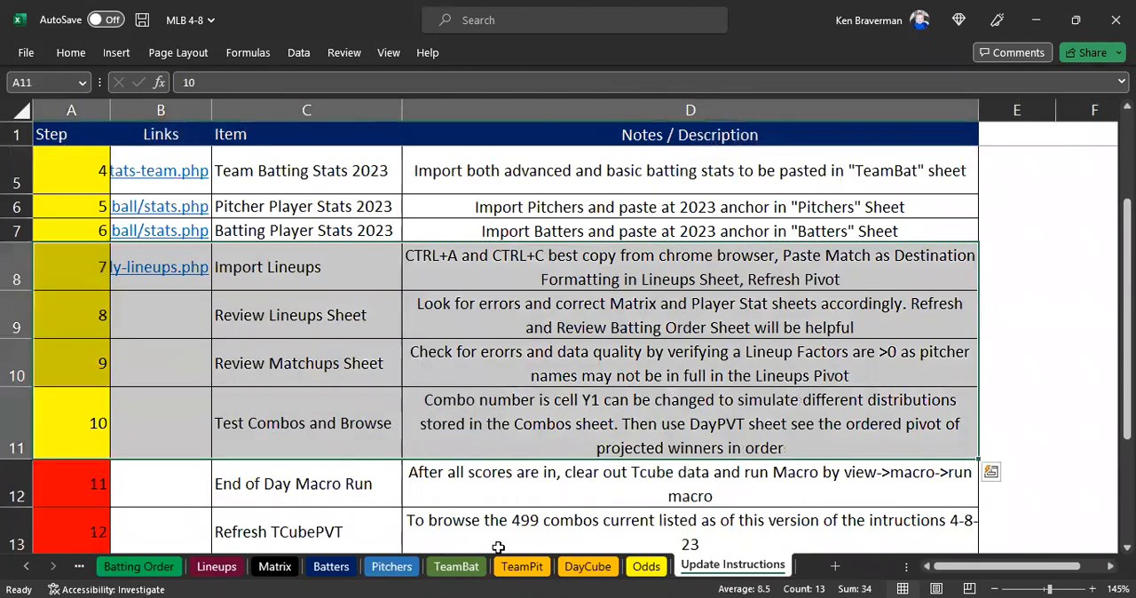
left_click(27, 567)
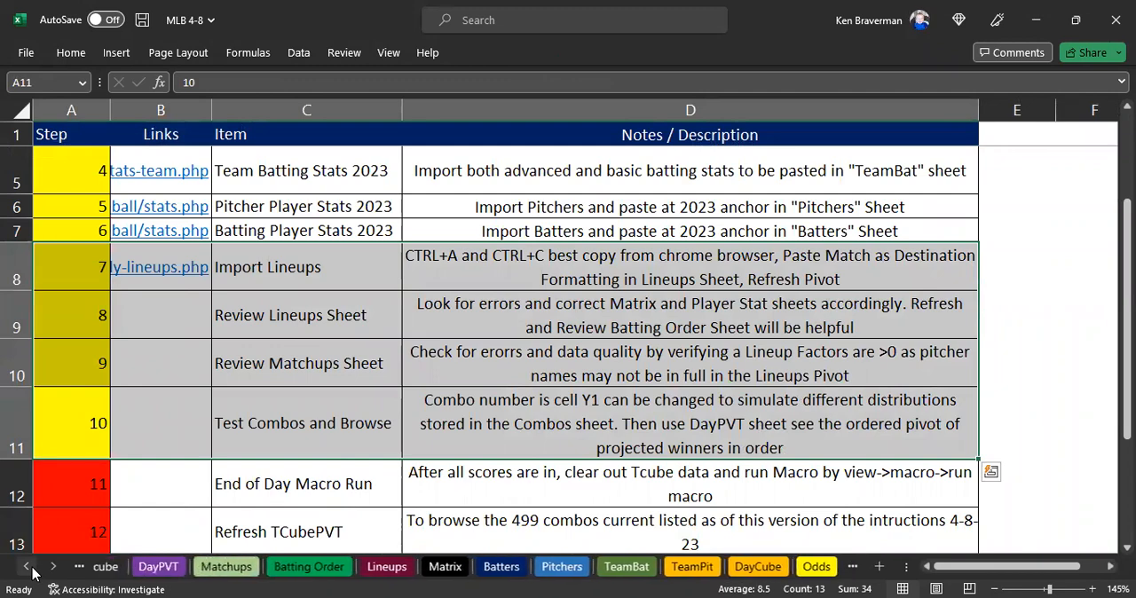
left_click(245, 567)
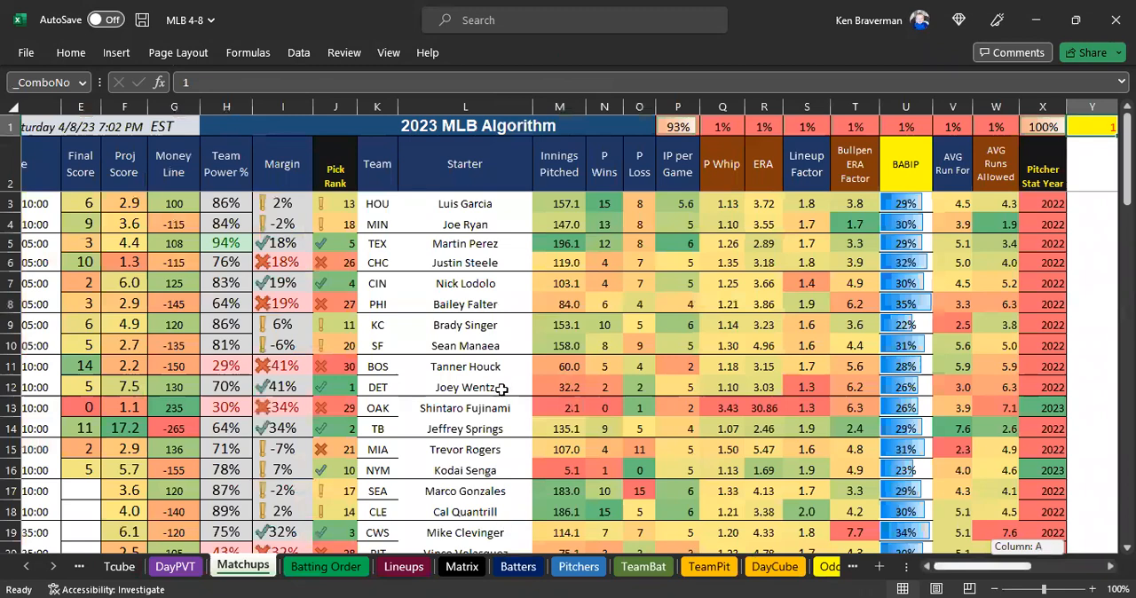
scroll(477, 386, "down", 3, "ctrl")
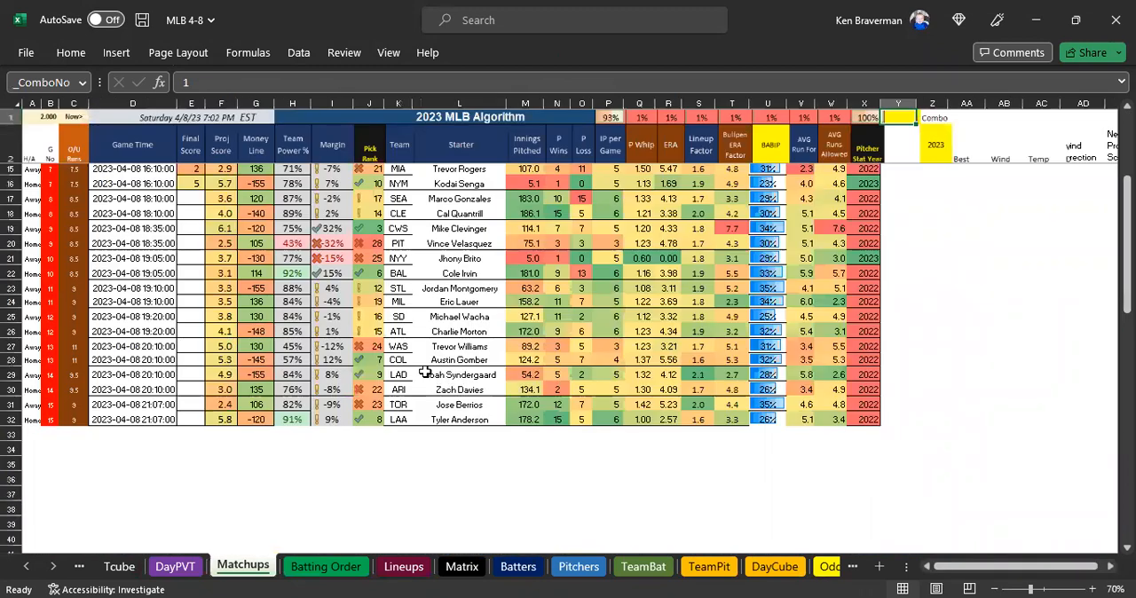
scroll(419, 374, "up", 4)
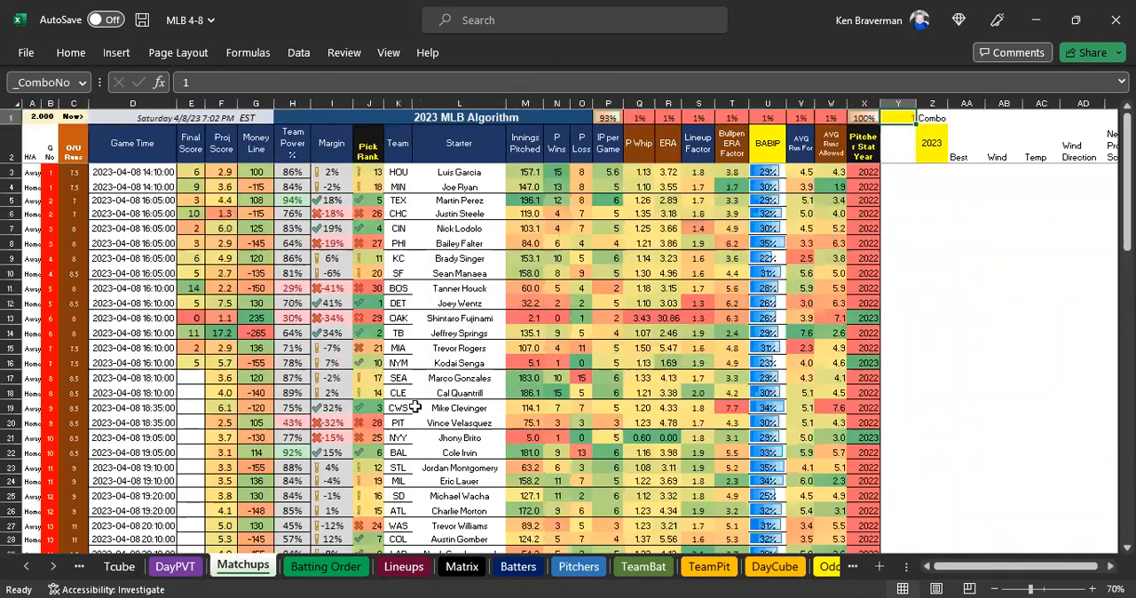
left_click(462, 566)
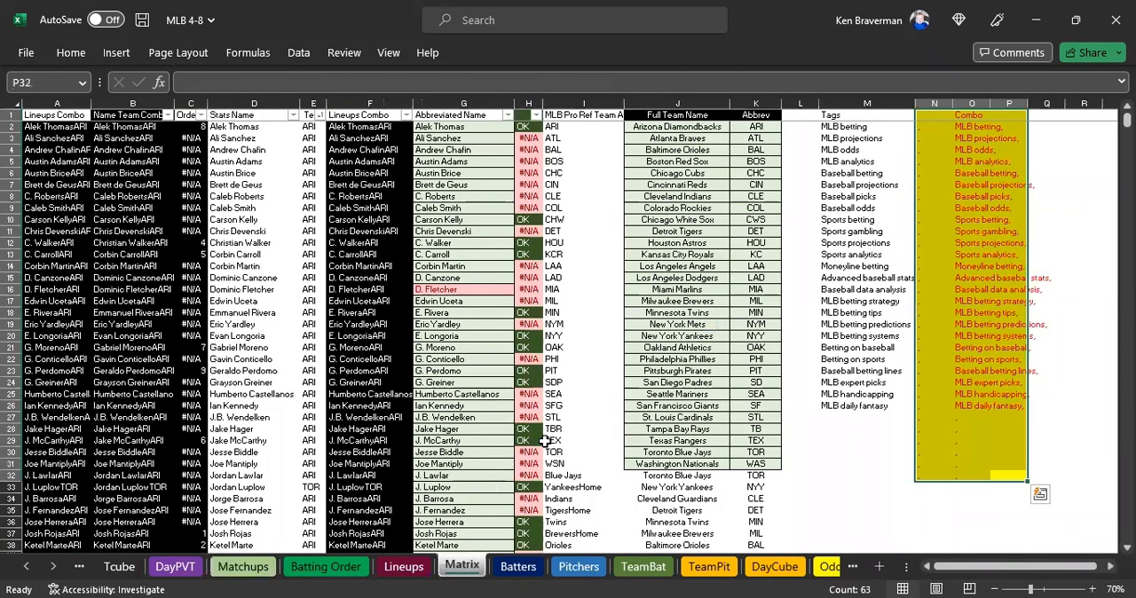
scroll(340, 428, "down", 2)
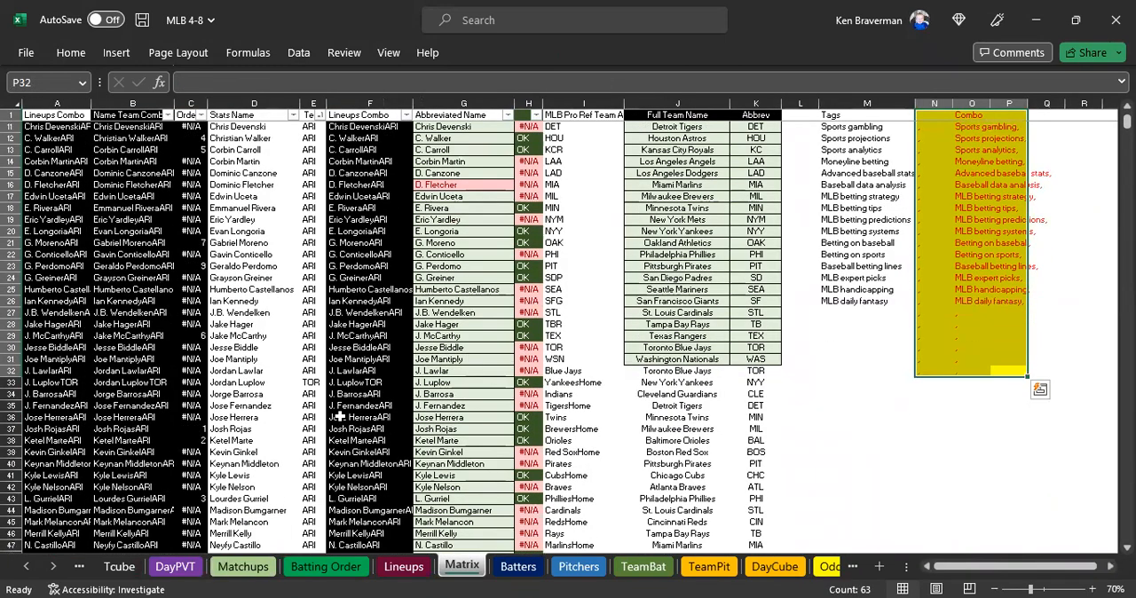
scroll(338, 417, "down", 2)
scroll(336, 413, "up", 1, "ctrl")
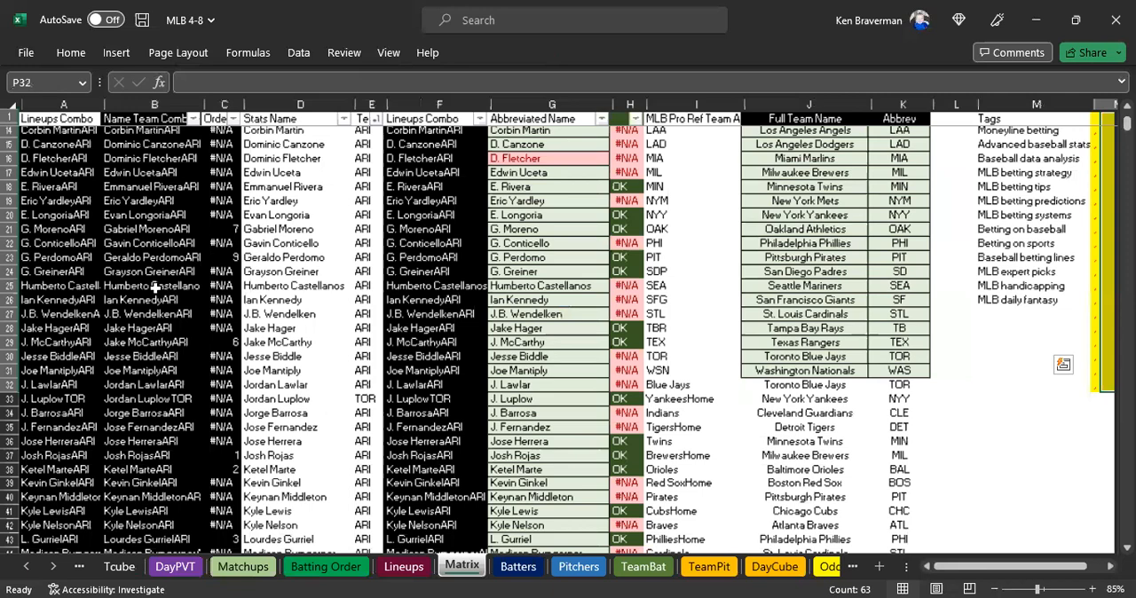
Examine the Stats Name, team and Abbreviated Name columns for the players in the Matrix sheet.
left_click_drag(1008, 577, 950, 572)
scroll(265, 410, "down", 6)
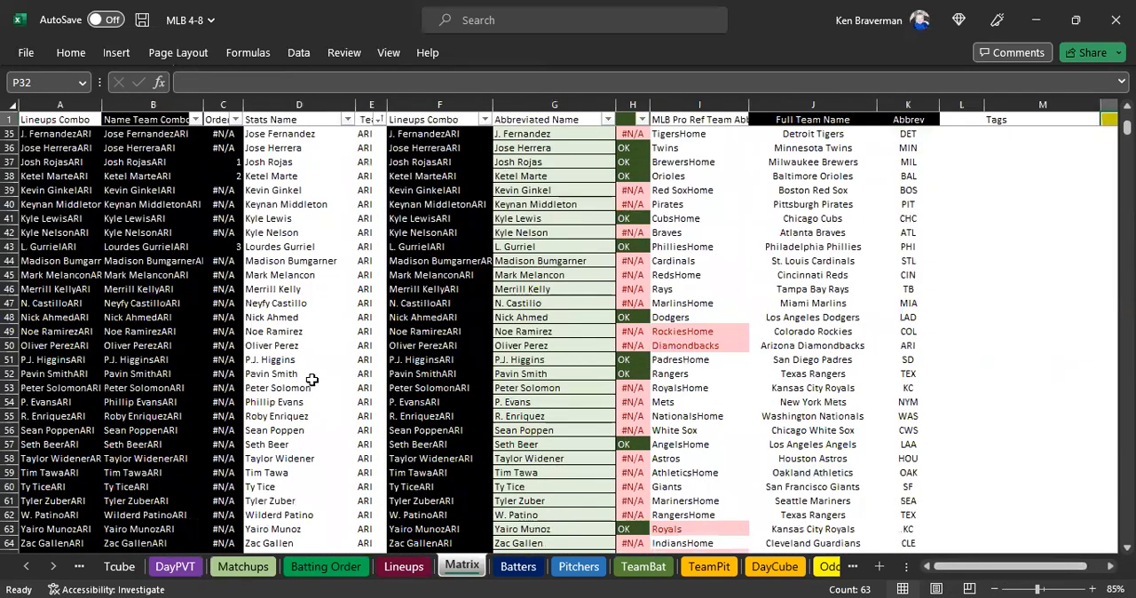
left_click(276, 339)
scroll(285, 346, "down", 2)
scroll(288, 348, "down", 1)
left_click(288, 346)
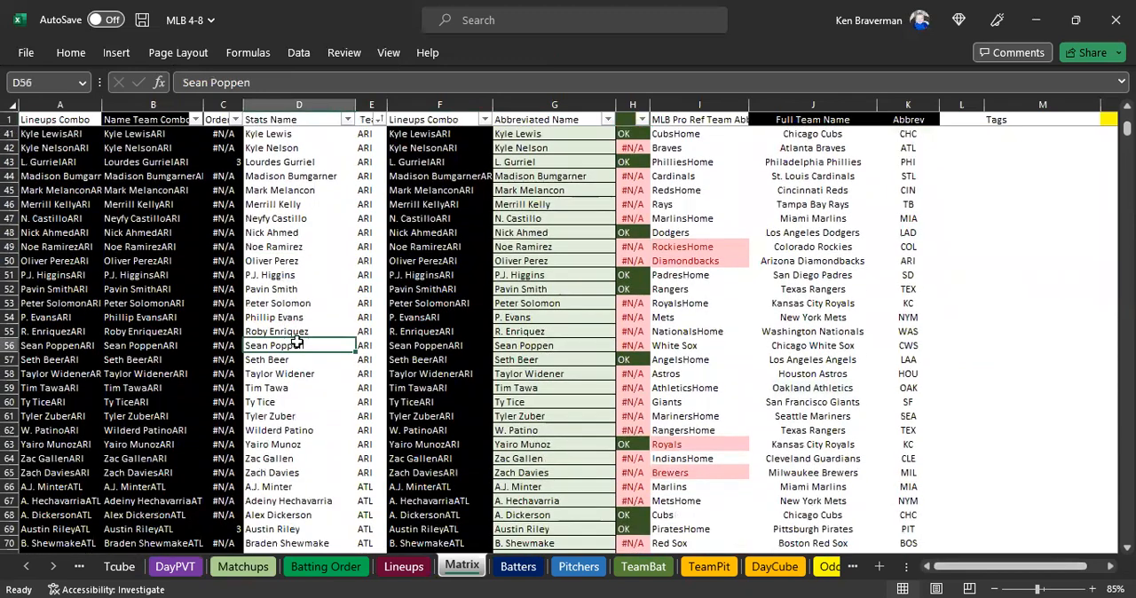
left_click(364, 346)
scroll(420, 406, "up", 1, "ctrl")
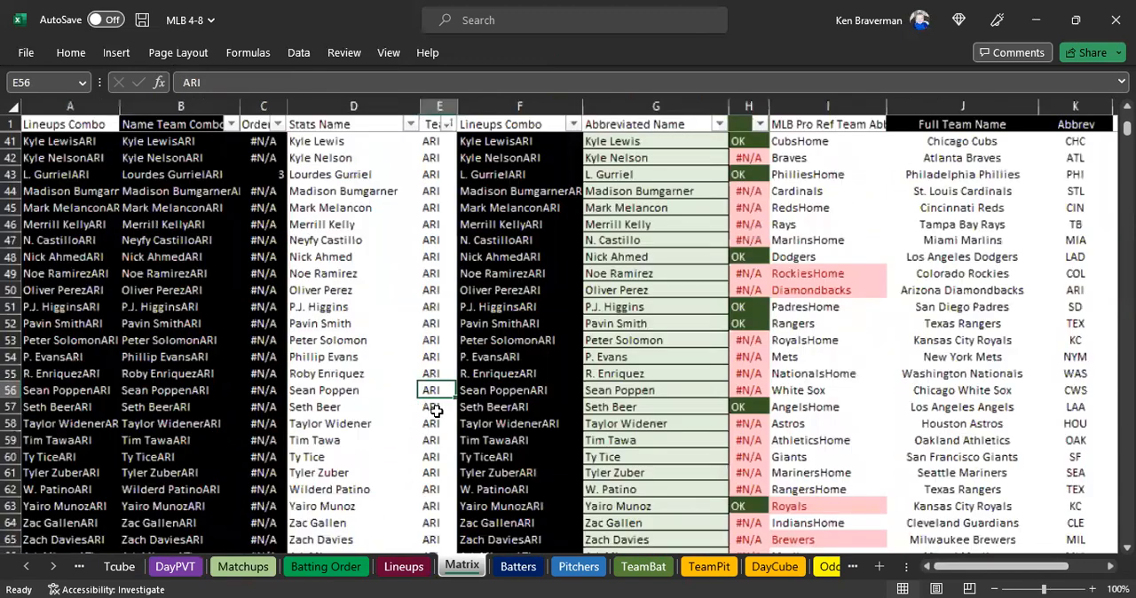
left_click(637, 393)
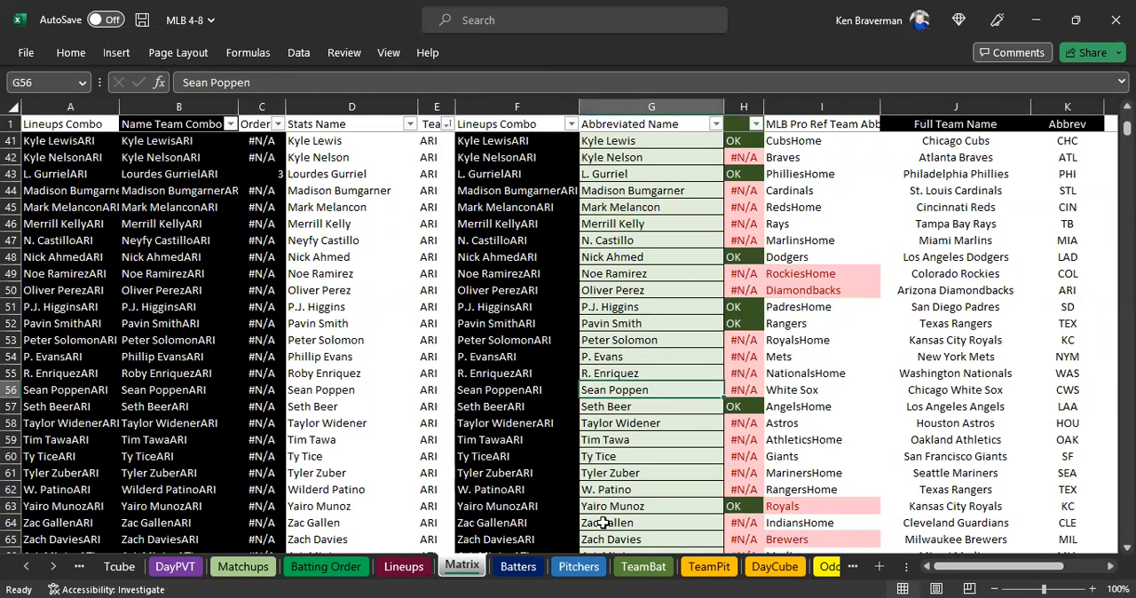
Compare the Roster Name column in the Lineups sheet with the Abbreviated Name, Stats Name and team columns in Matrix.
left_click(405, 566)
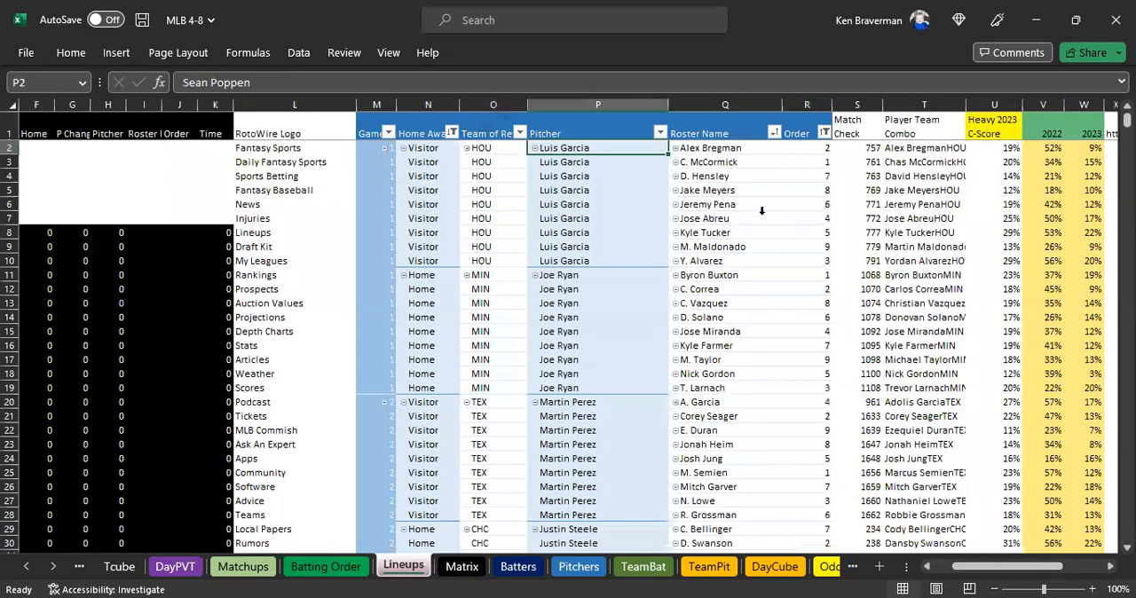
left_click(722, 132)
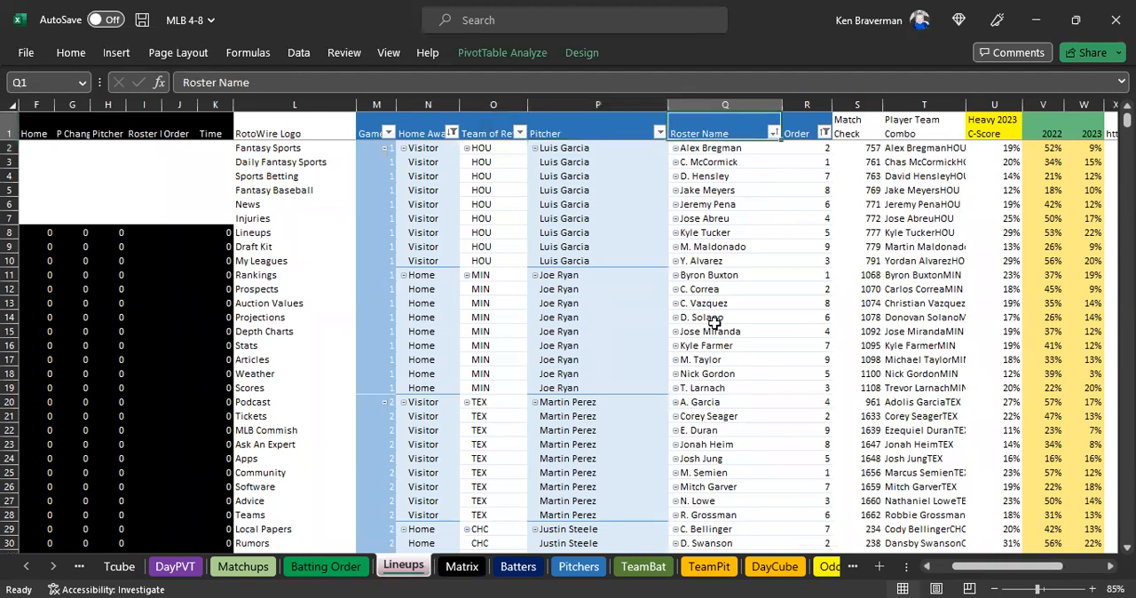
key("ctrl+space")
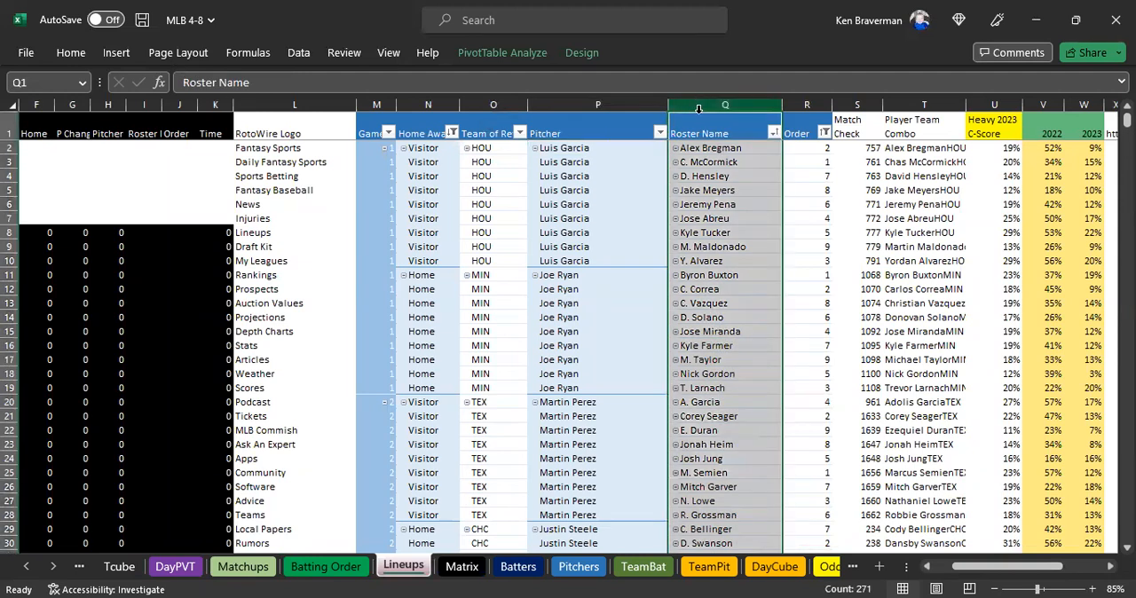
left_click(701, 233)
left_click(708, 247)
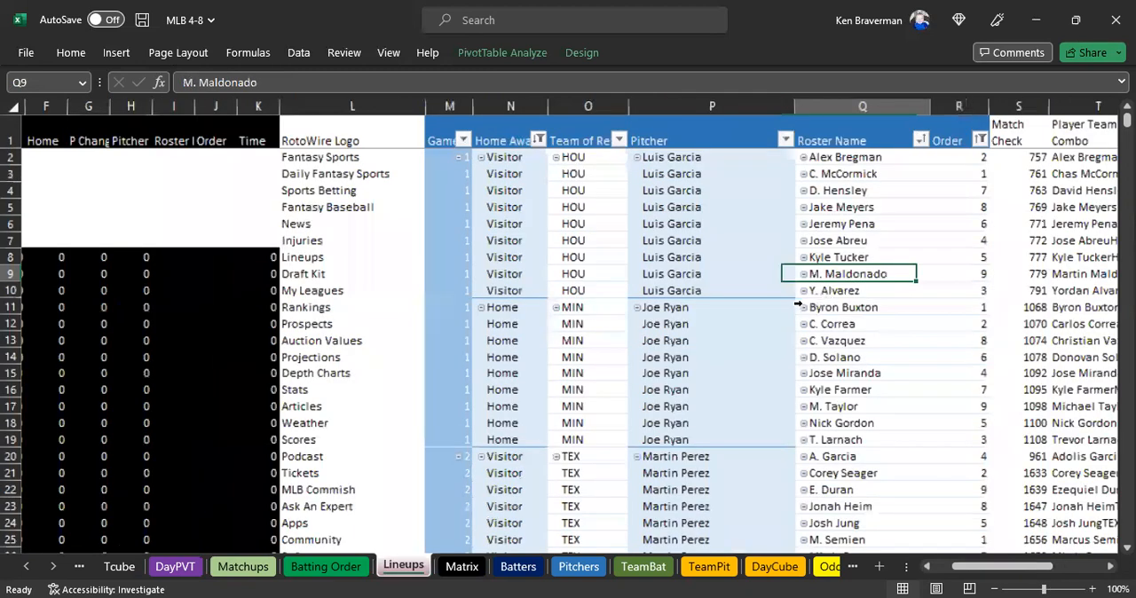
key("ctrl+Page_Down")
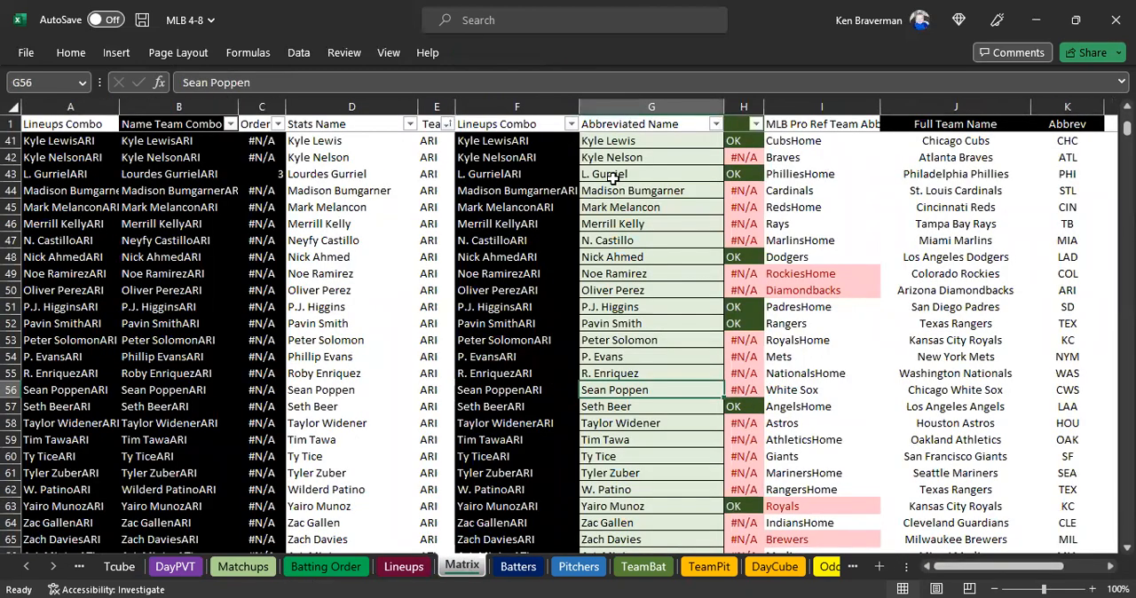
left_click(632, 107)
scroll(610, 424, "down", 3)
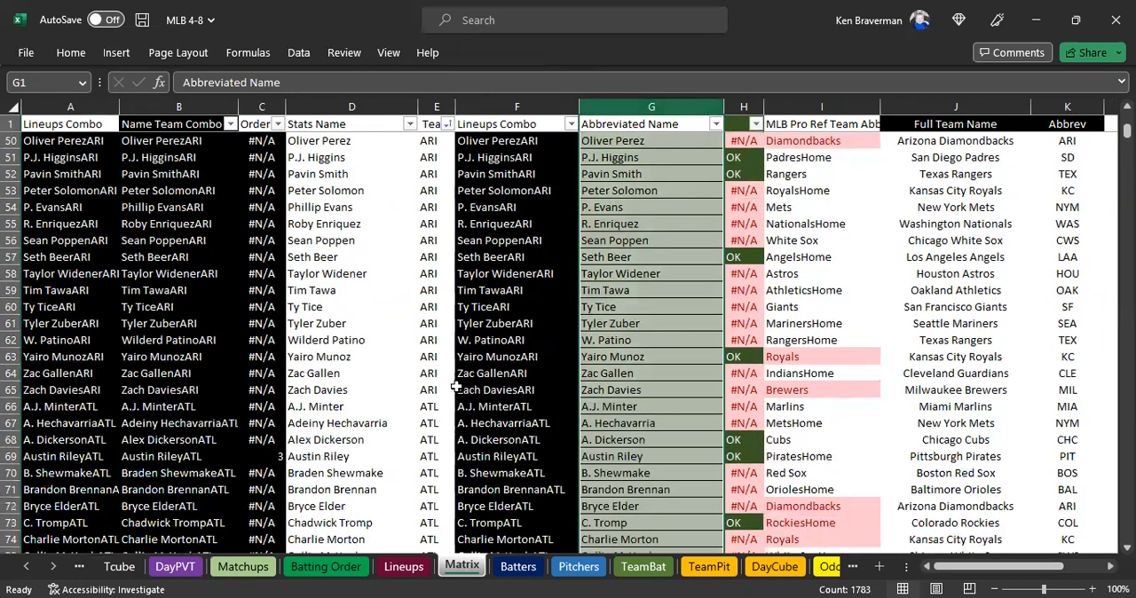
left_click(331, 311)
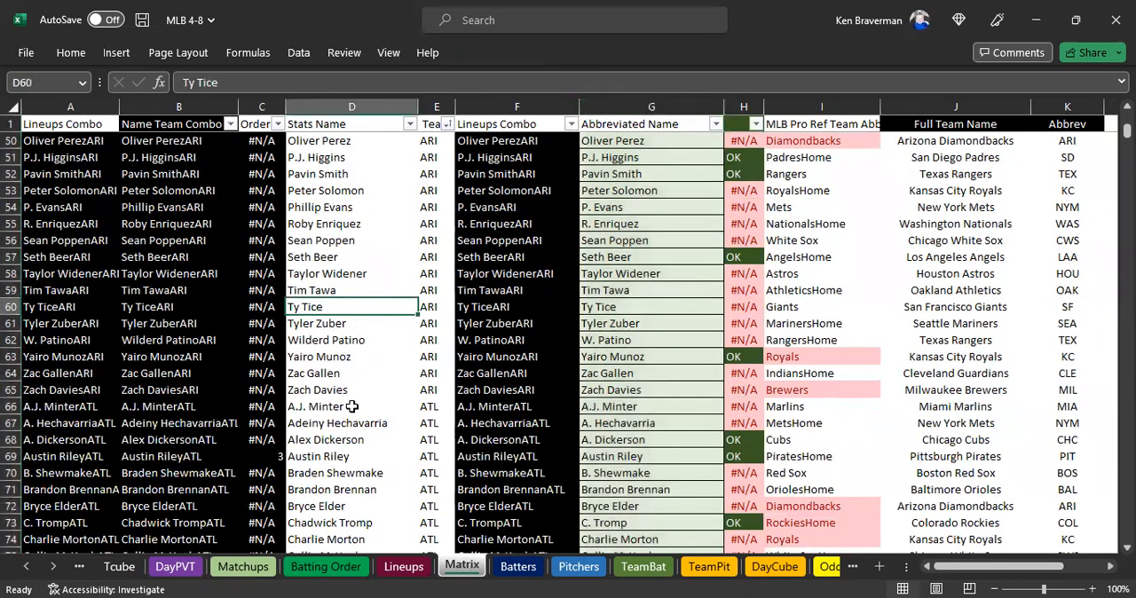
left_click(440, 307)
scroll(636, 414, "down", 1)
scroll(622, 390, "down", 4)
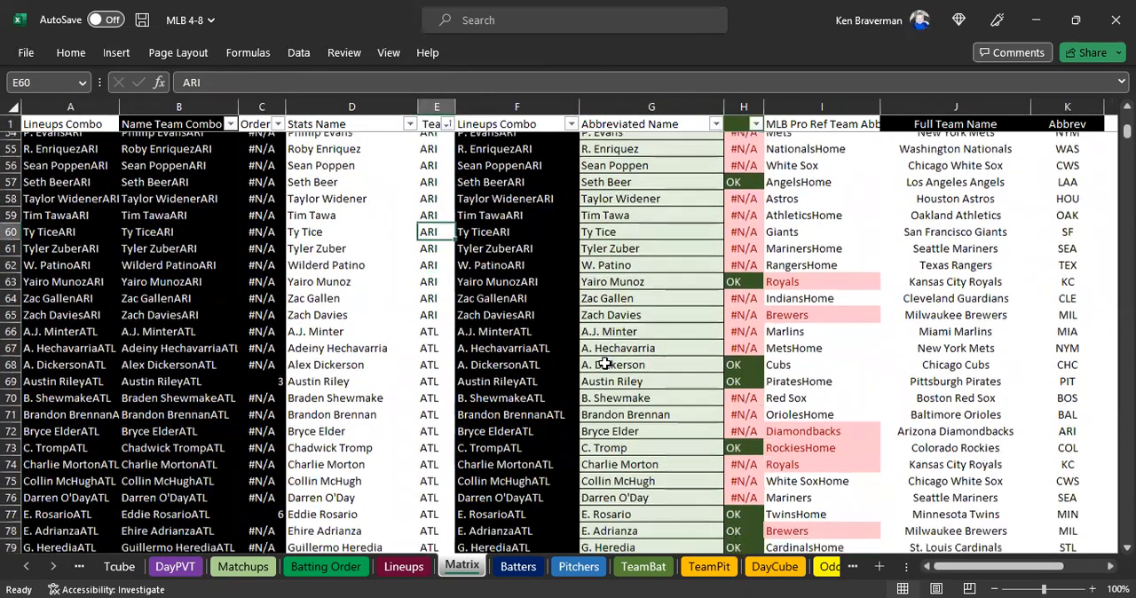
scroll(568, 373, "down", 1)
Examine the player rows in the Batters sheet and the Year column around the boundary between 2022 and 2023.
left_click(517, 568)
scroll(589, 328, "up", 2)
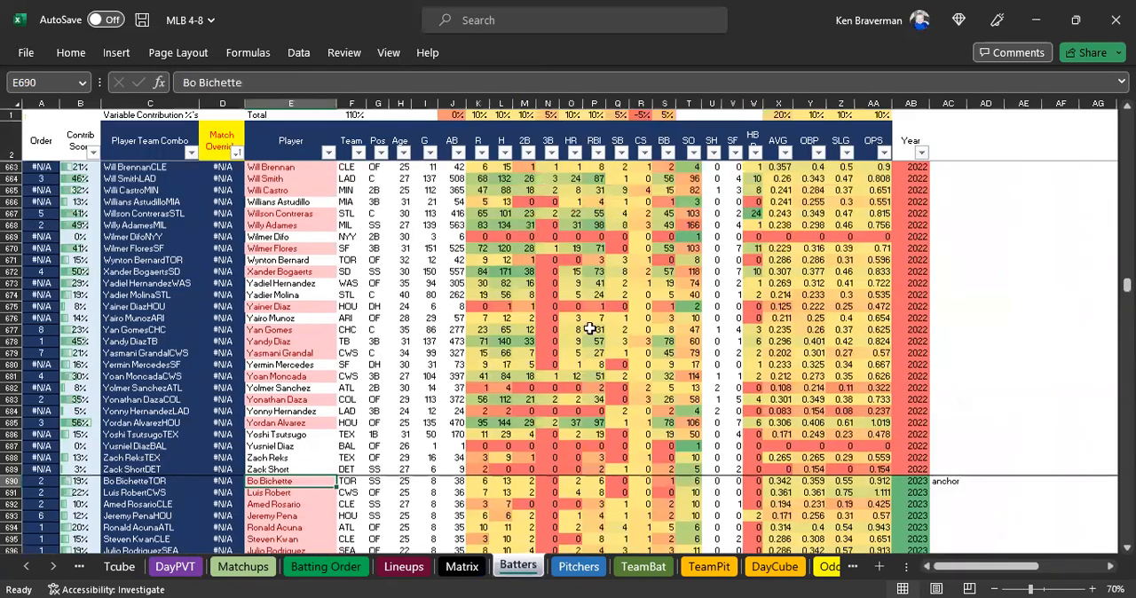
scroll(905, 279, "up", 2)
left_click_drag(906, 278, 902, 183)
scroll(605, 353, "up", 3)
scroll(396, 278, "up", 2)
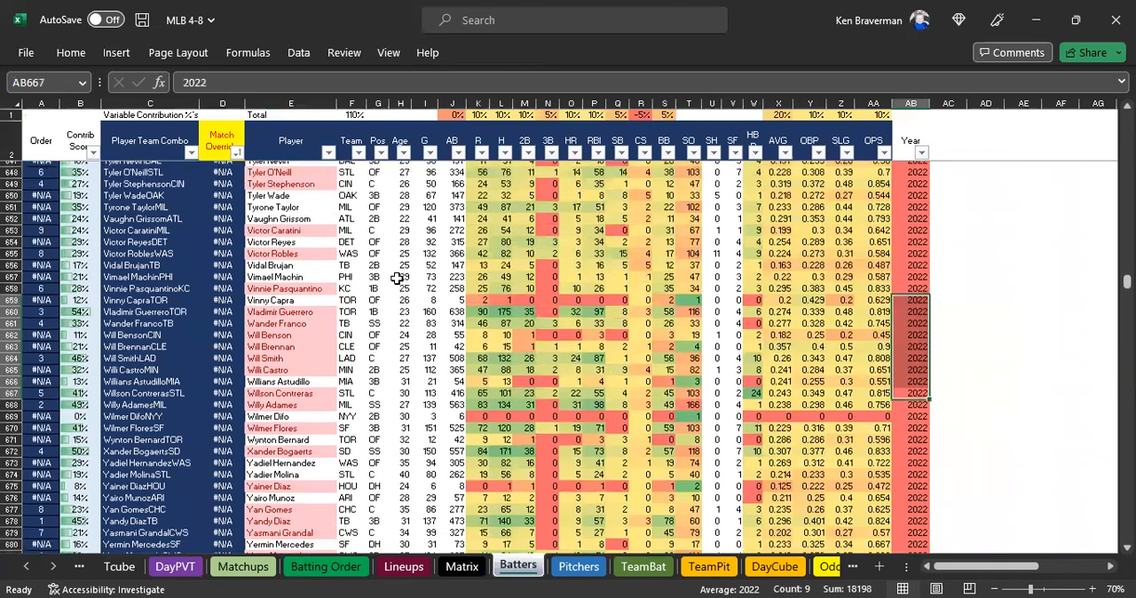
left_click(938, 225)
scroll(888, 297, "up", 1)
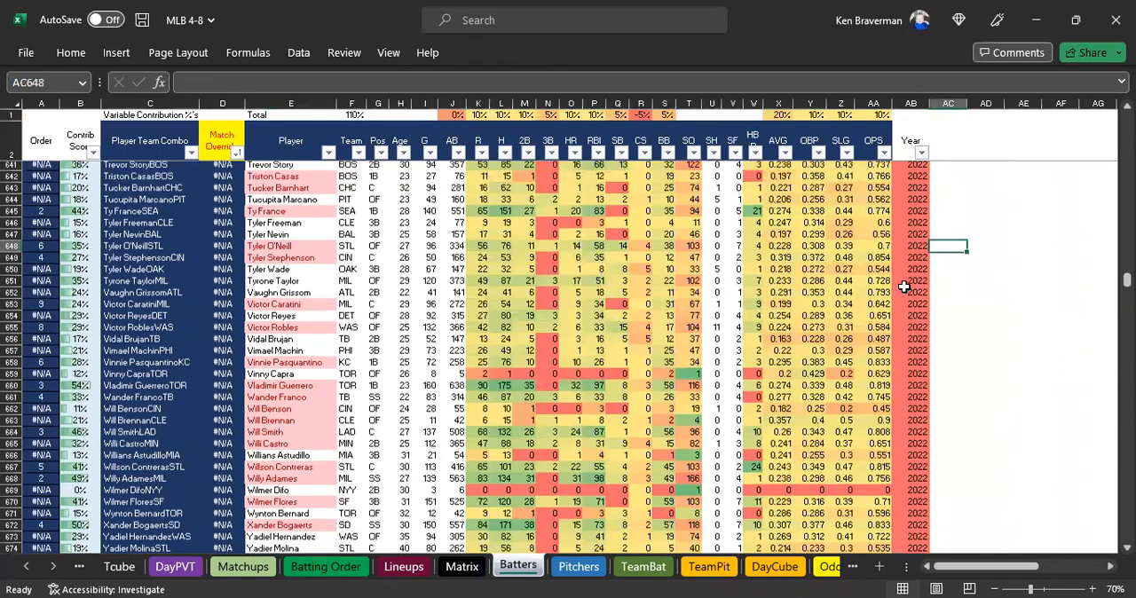
left_click(908, 287)
scroll(878, 257, "up", 5)
scroll(761, 325, "down", 4)
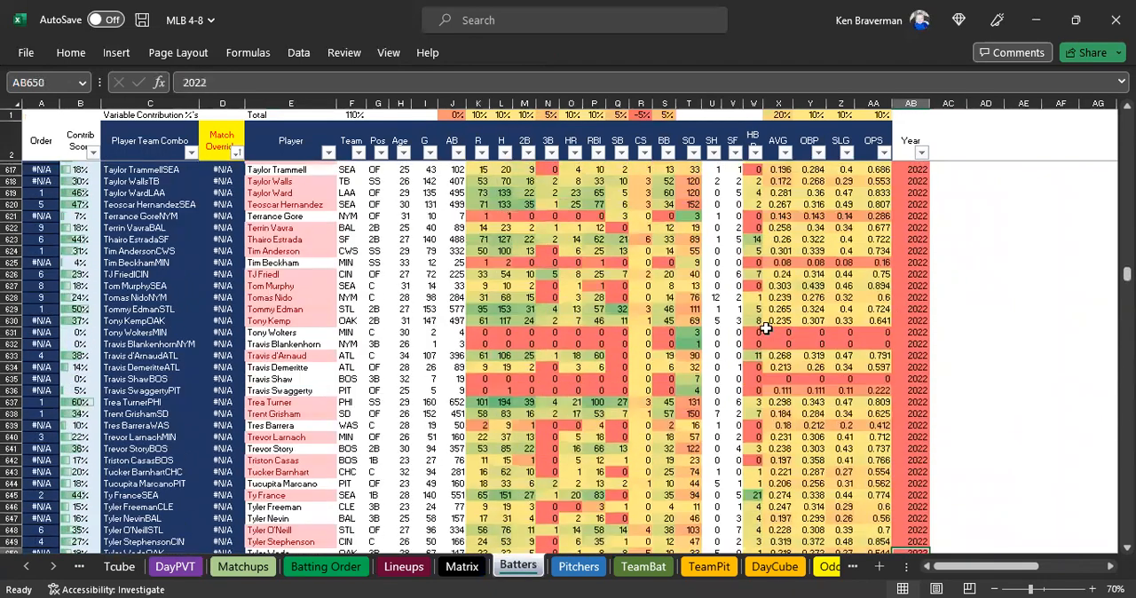
scroll(451, 500, "down", 5)
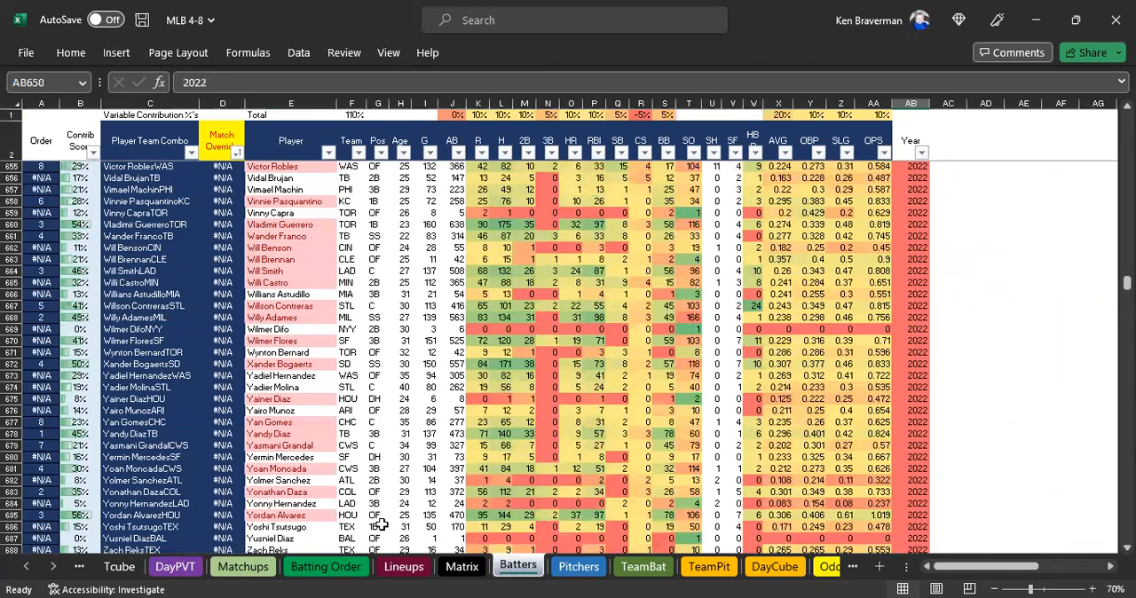
scroll(391, 524, "down", 4)
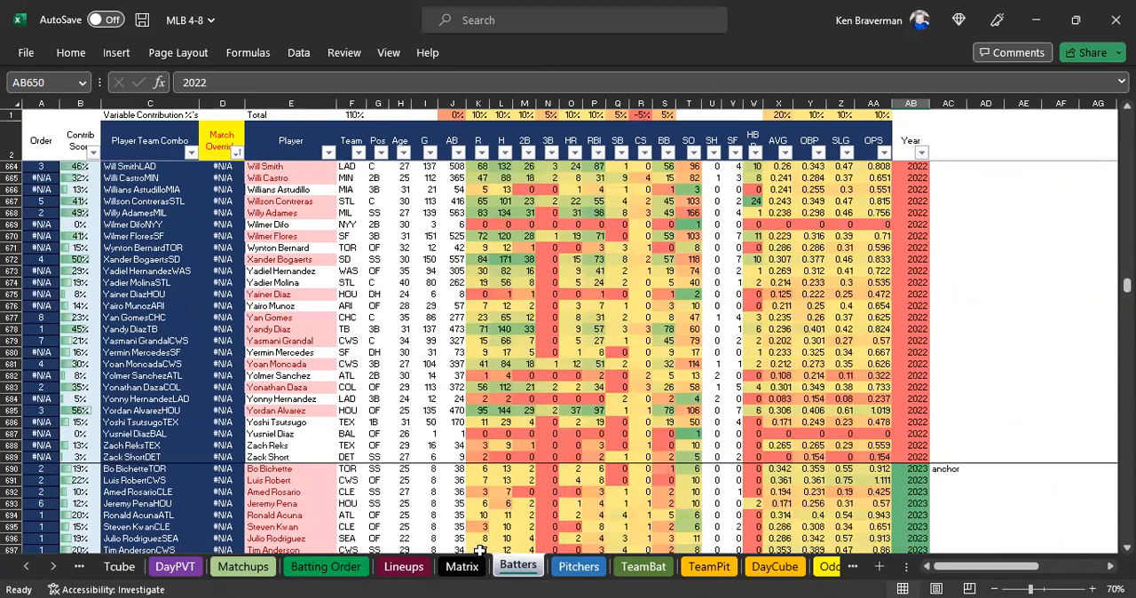
Inspect the formulas behind the 2022, 2023 and Heavy 2023 C-Score columns in the Lineups sheet.
left_click(403, 566)
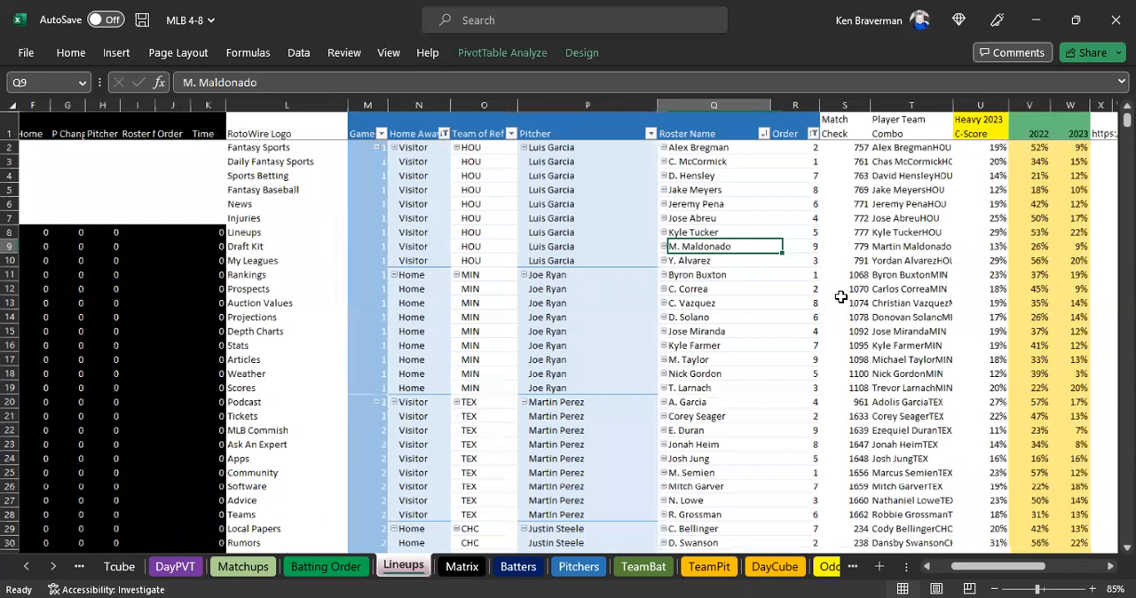
scroll(841, 296, "down", 1)
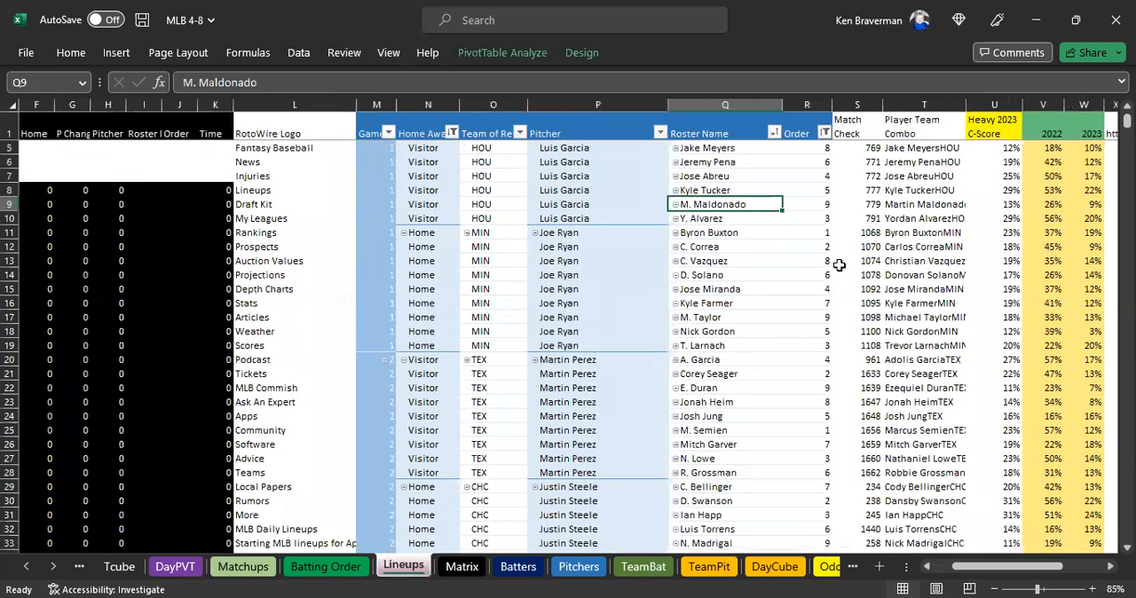
left_click(1008, 147)
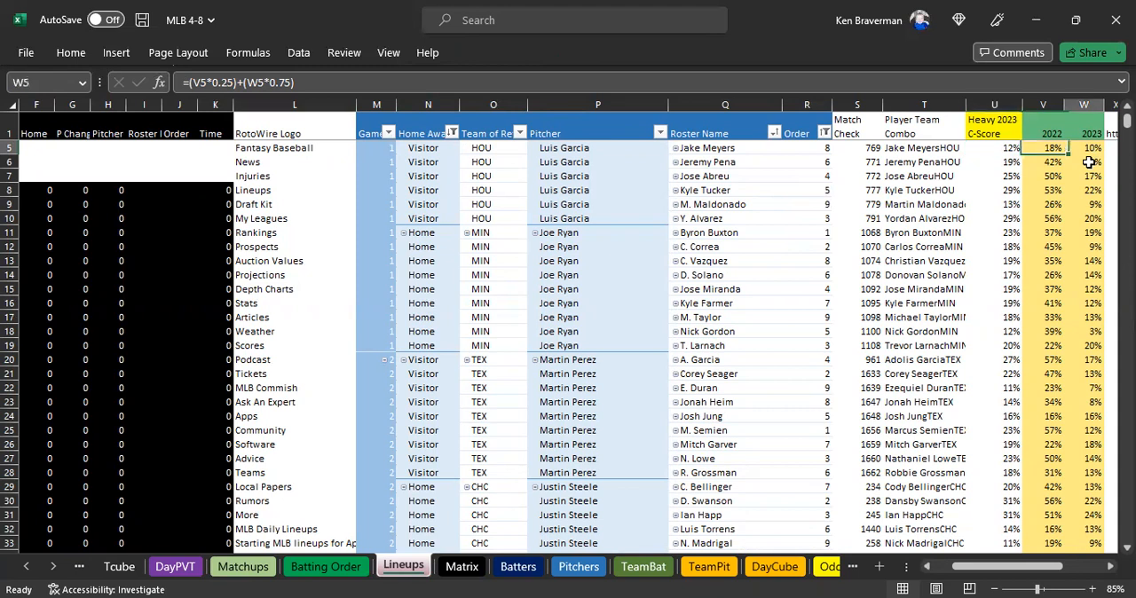
left_click_drag(1084, 148, 1086, 177)
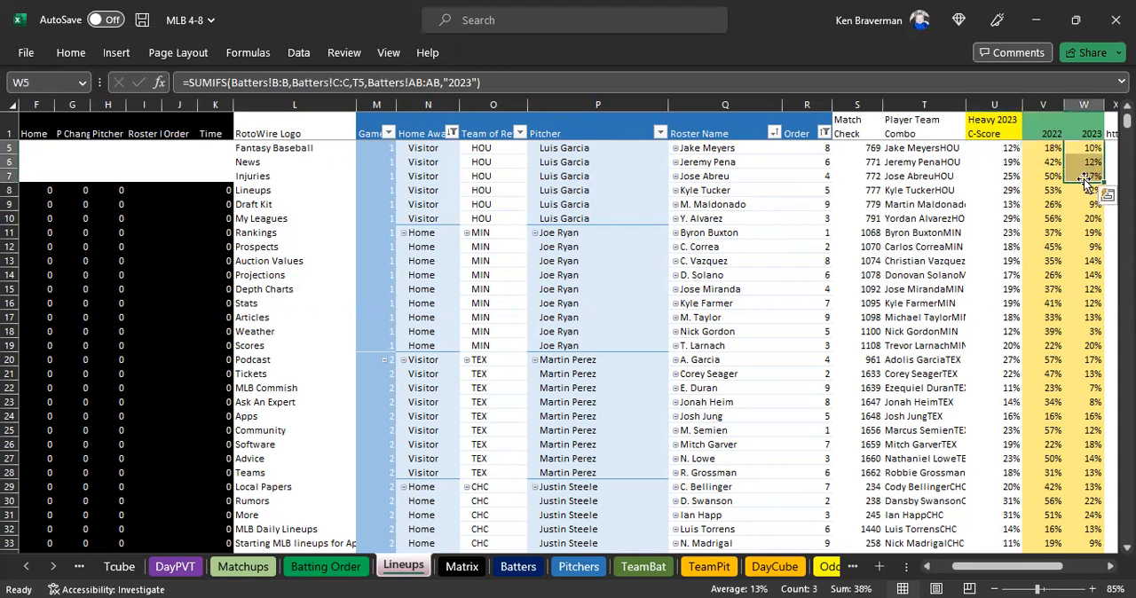
left_click(985, 149)
scroll(660, 159, "up", 1)
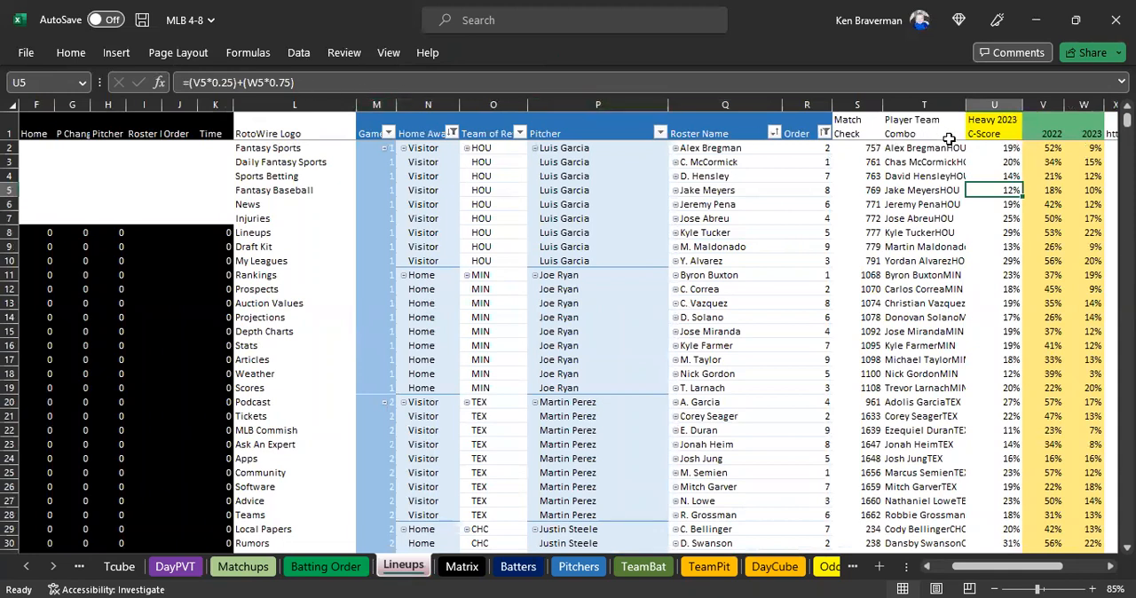
Examine the 0.25 and 0.75 weights in the first Heavy 2023 C-Score formula and look over that whole column.
double_click(995, 148)
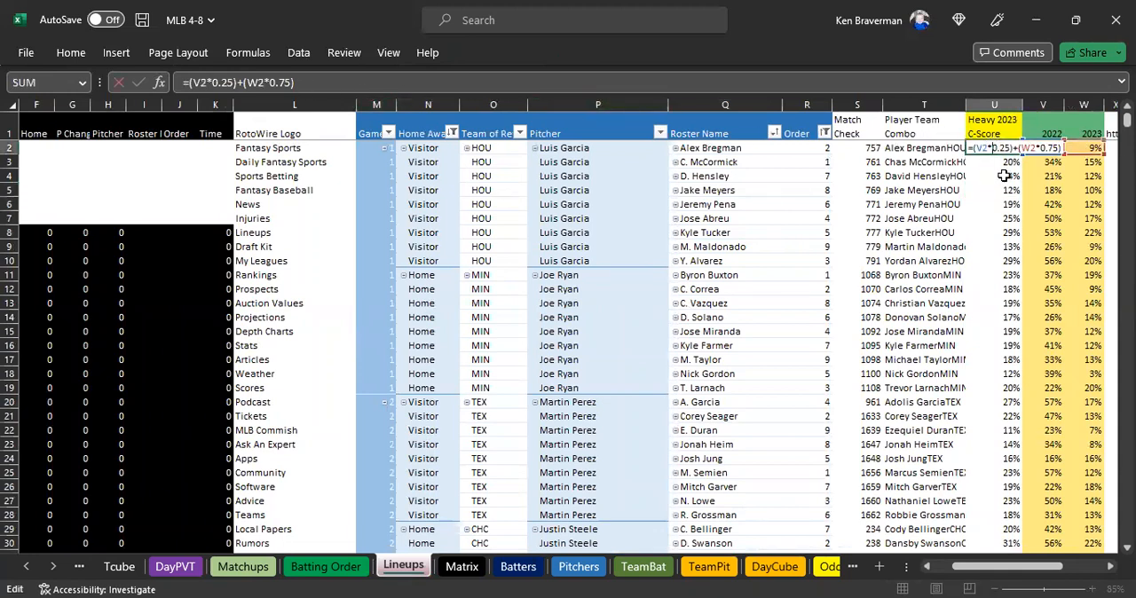
key("Escape")
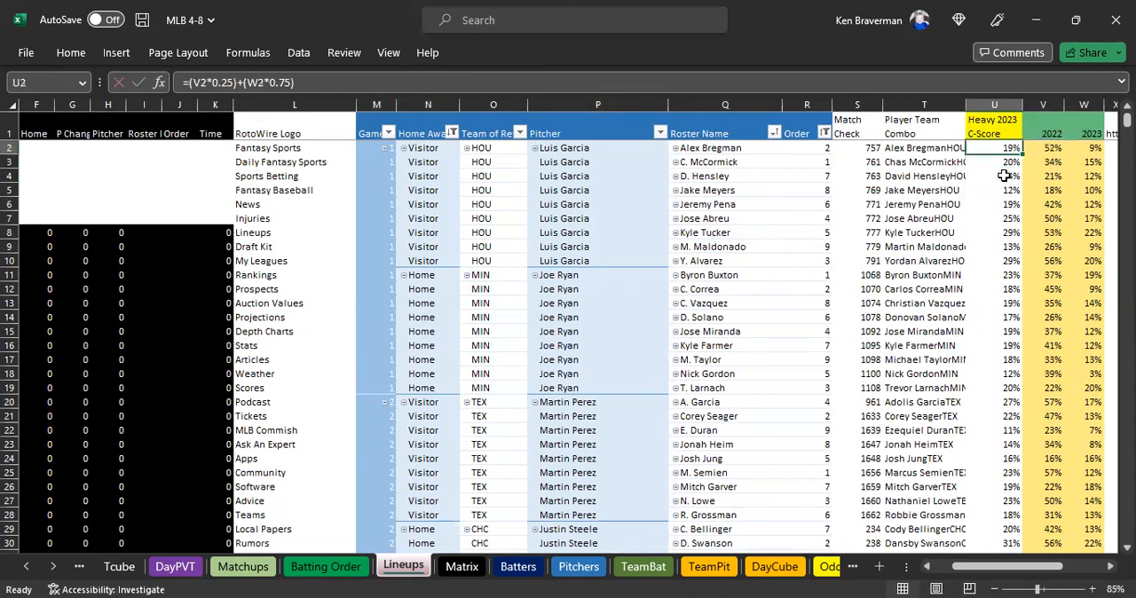
left_click(221, 82)
left_click_drag(269, 81, 294, 81)
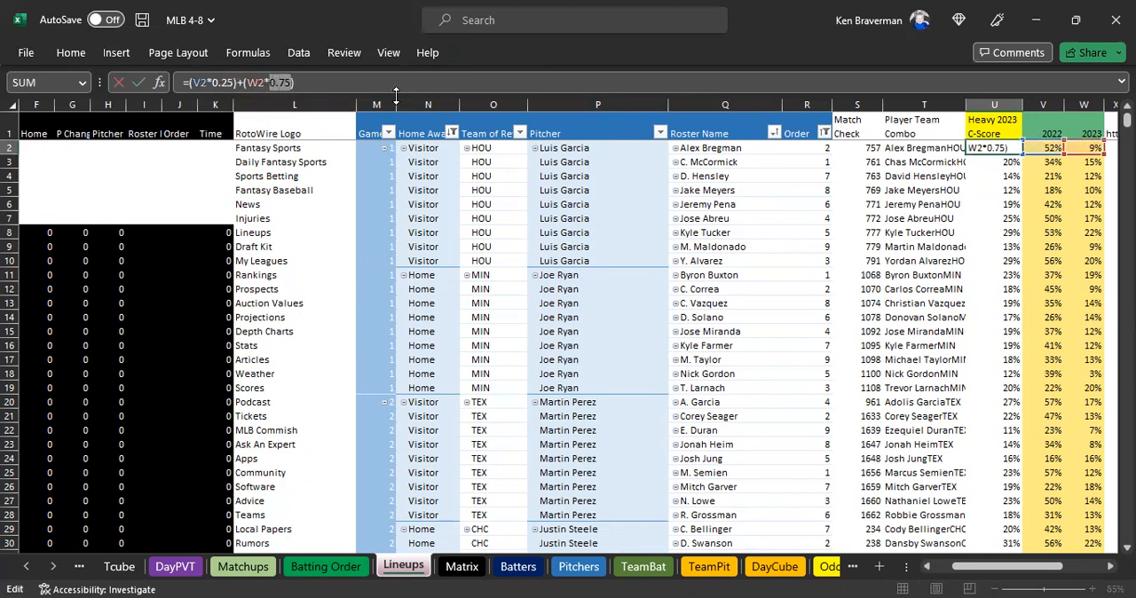
key("Escape")
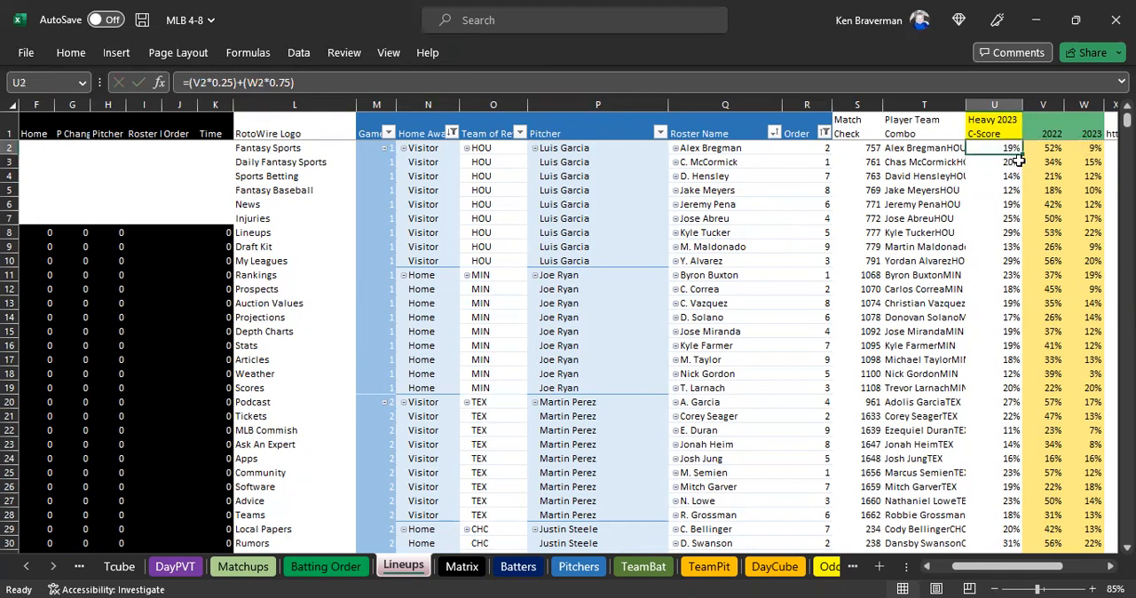
key("ctrl+shift+Down")
scroll(991, 330, "down", 2)
scroll(992, 325, "up", 2)
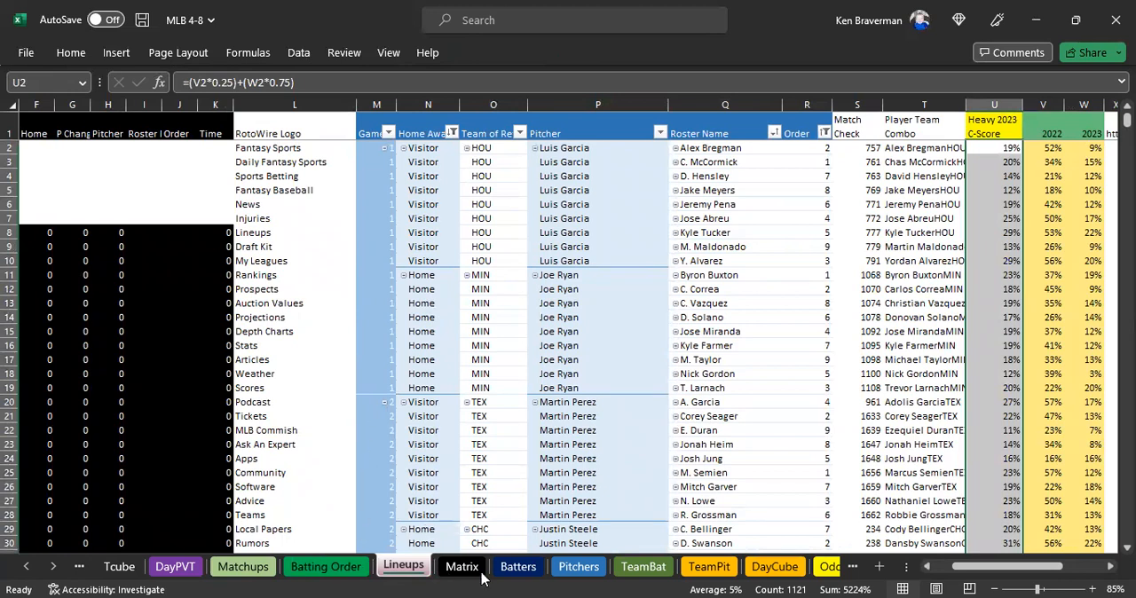
Try A as the NYM starter's Pitcher Stat Year in Matchups, undo the entry and check that row's Pick Rank.
left_click(266, 573)
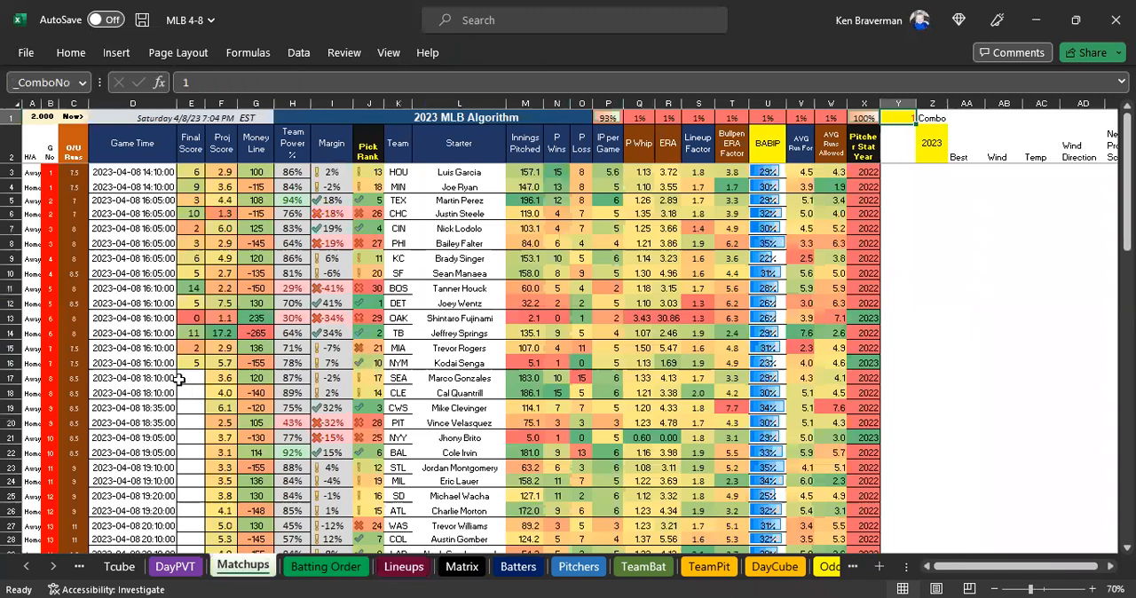
scroll(233, 444, "up", 1)
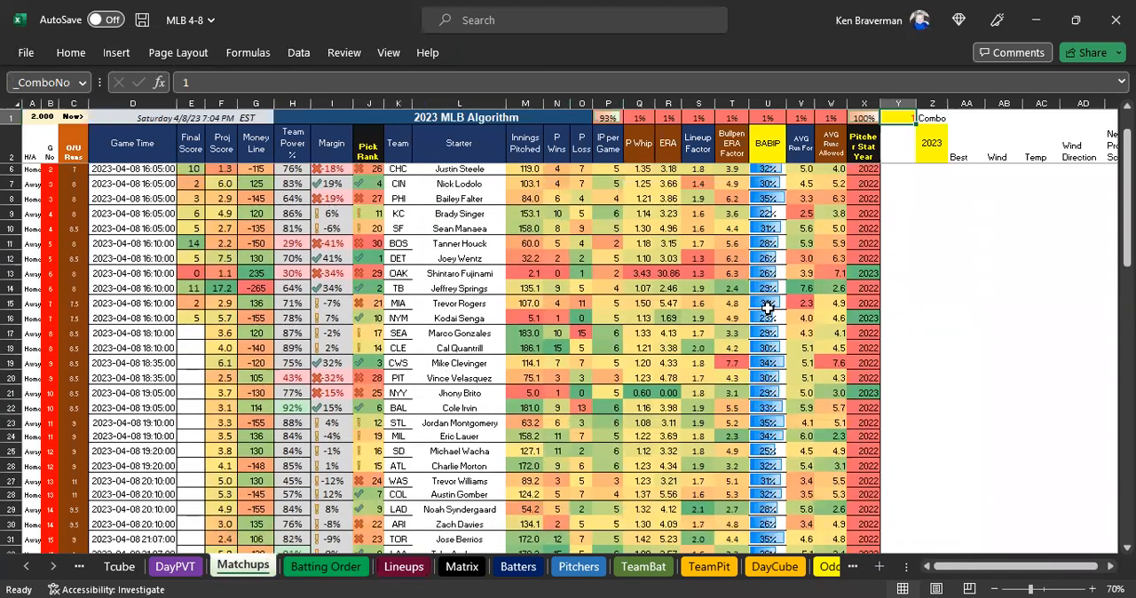
left_click(865, 316)
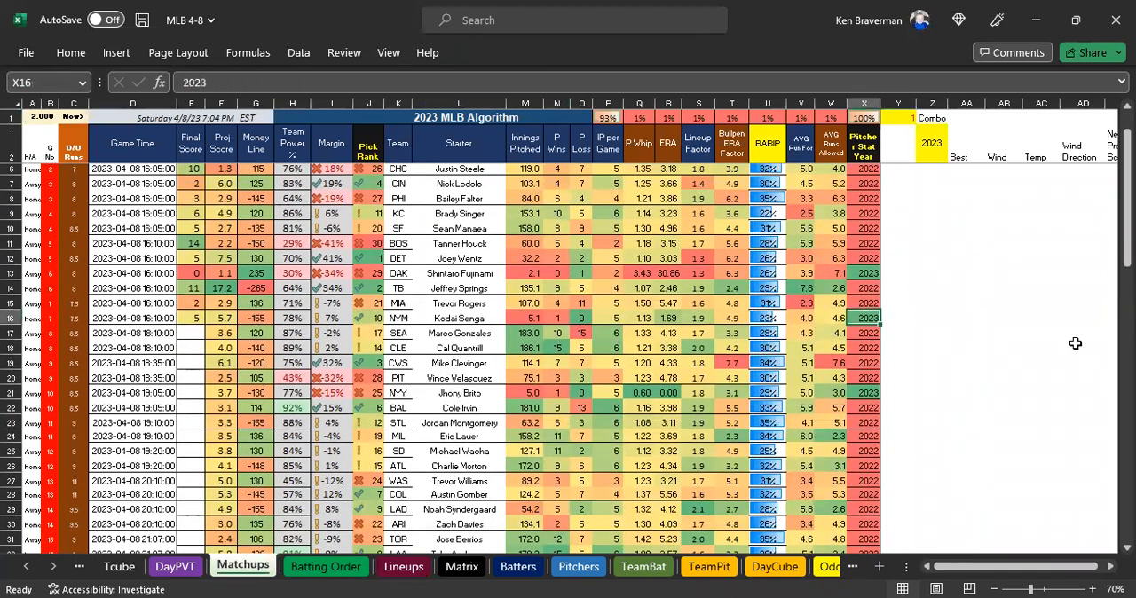
type("A")
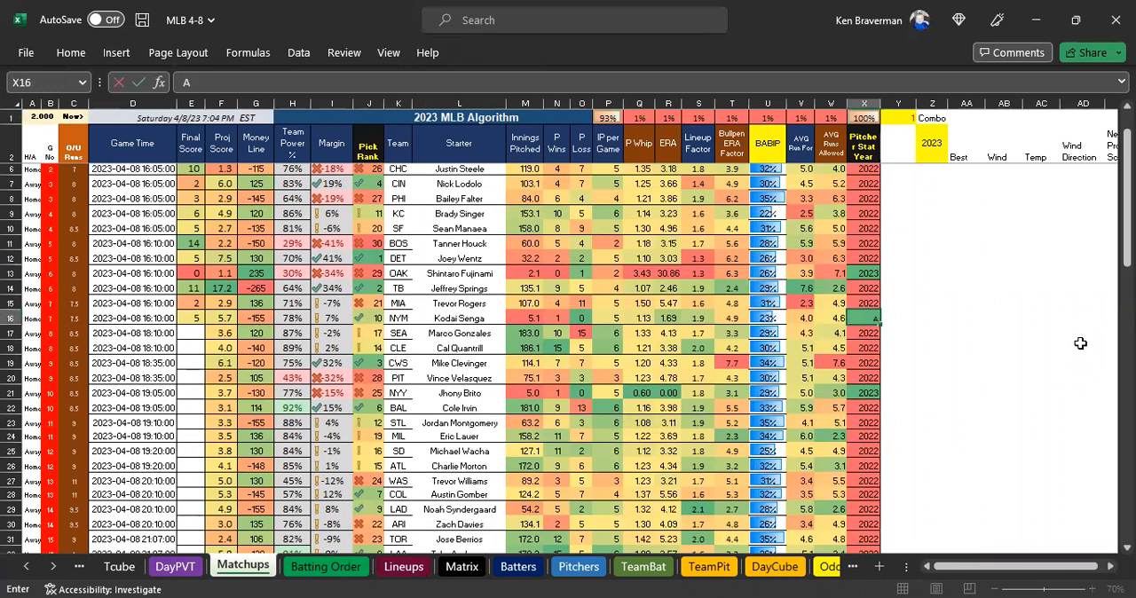
key("Return")
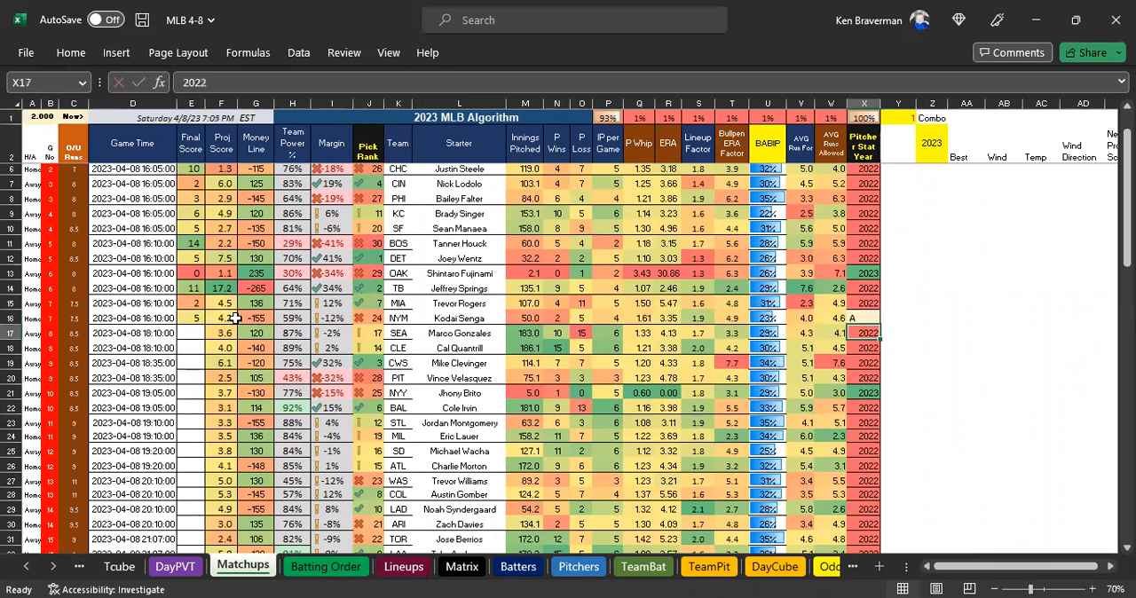
key("ctrl+z")
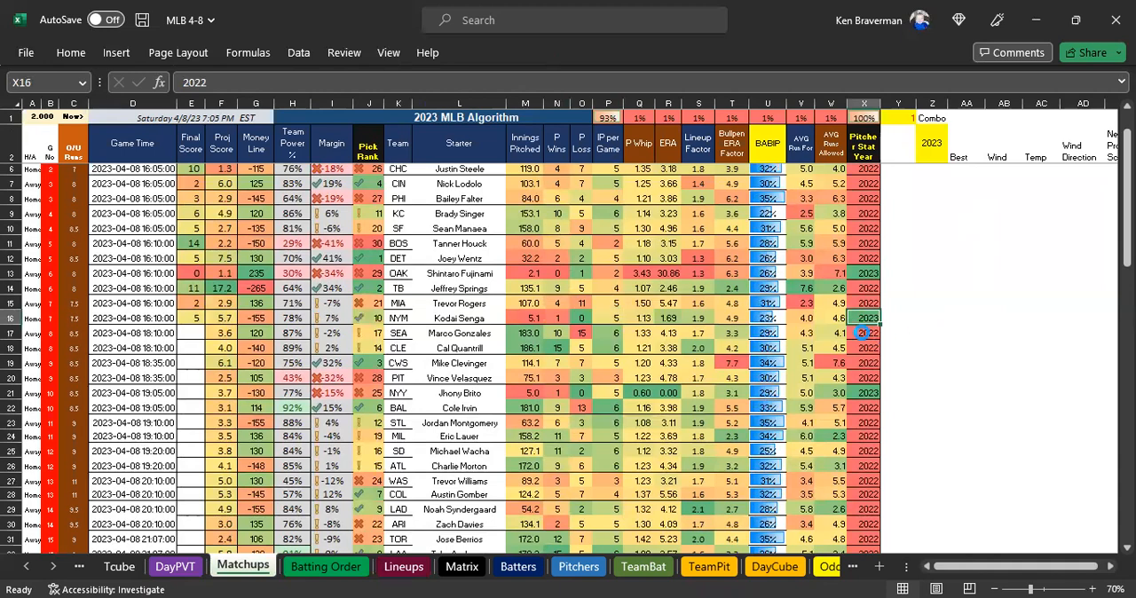
left_click_drag(359, 318, 424, 316)
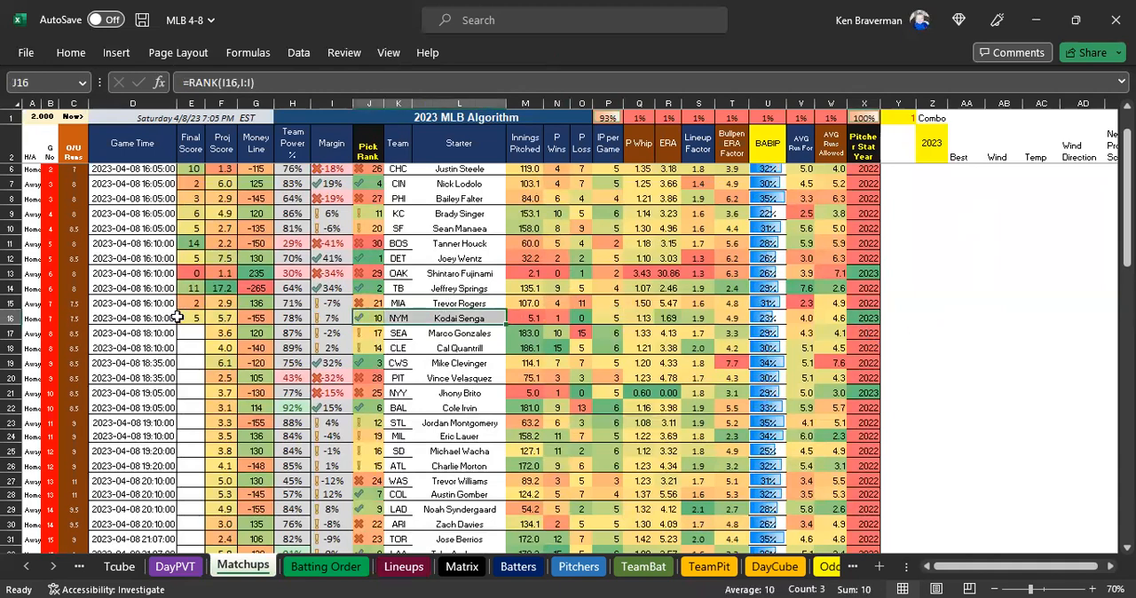
Check the Final Score entries for the MIA and NYM game in the Matchups sheet.
left_click(182, 317)
scroll(369, 386, "up", 1, "ctrl")
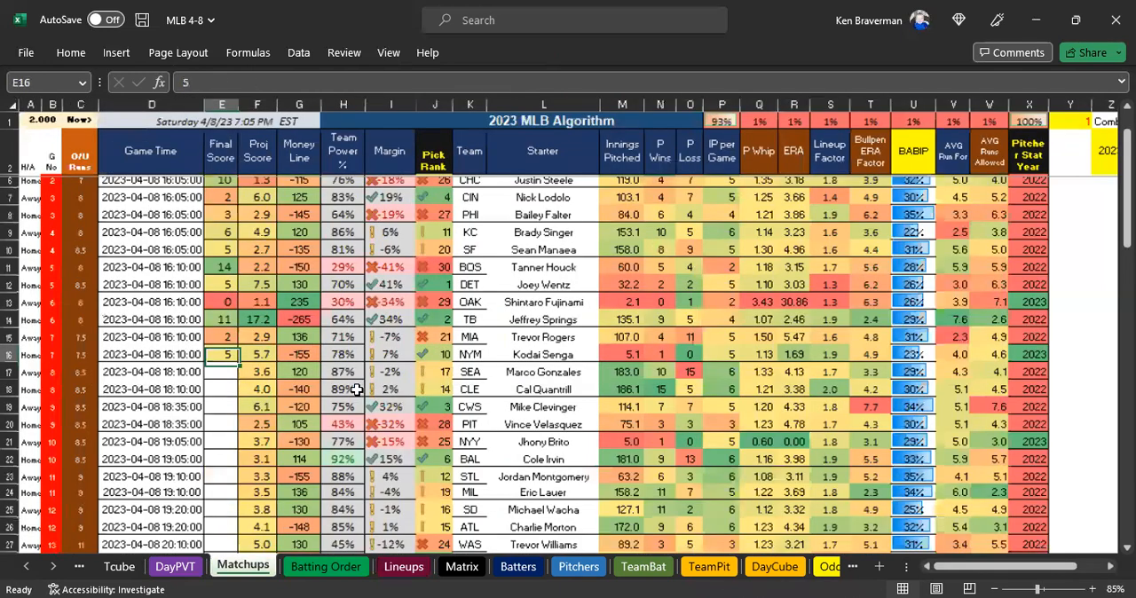
scroll(301, 436, "up", 2, "ctrl")
left_click(303, 428, "shift")
scroll(870, 454, "down", 1, "ctrl")
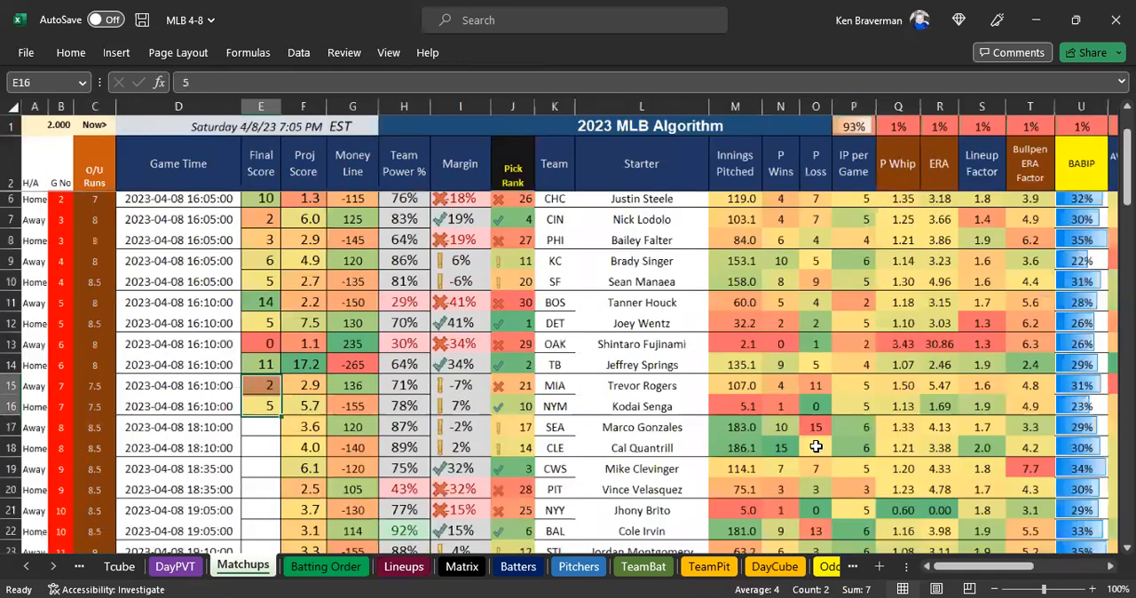
Inspect the NYM row's ERA and Starter lookup formulas and its Pitcher Stat Year value.
left_click(951, 409)
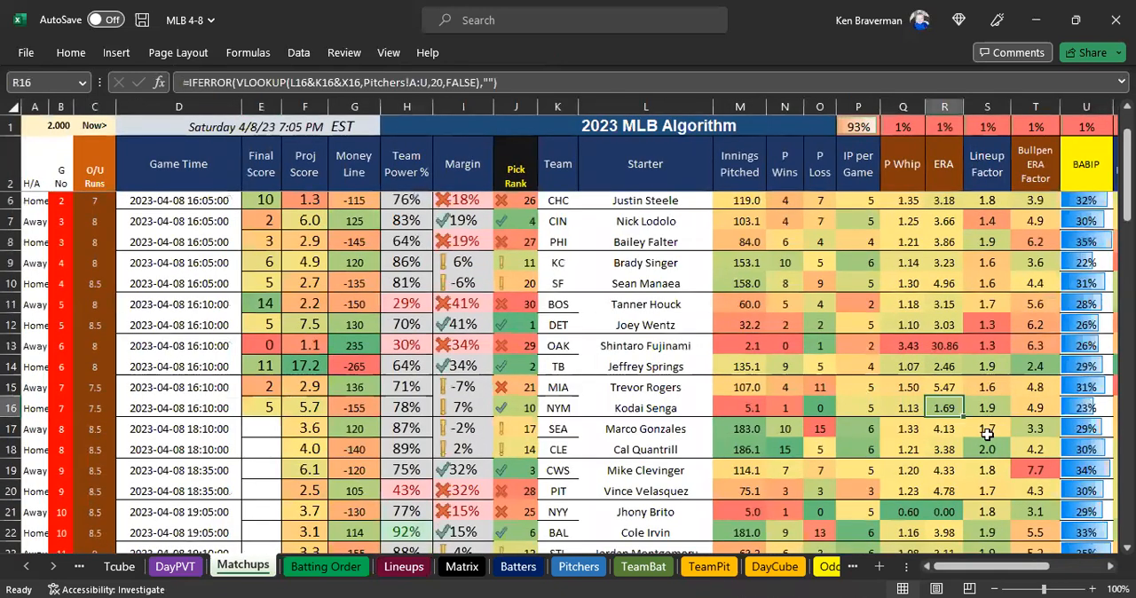
left_click(655, 411)
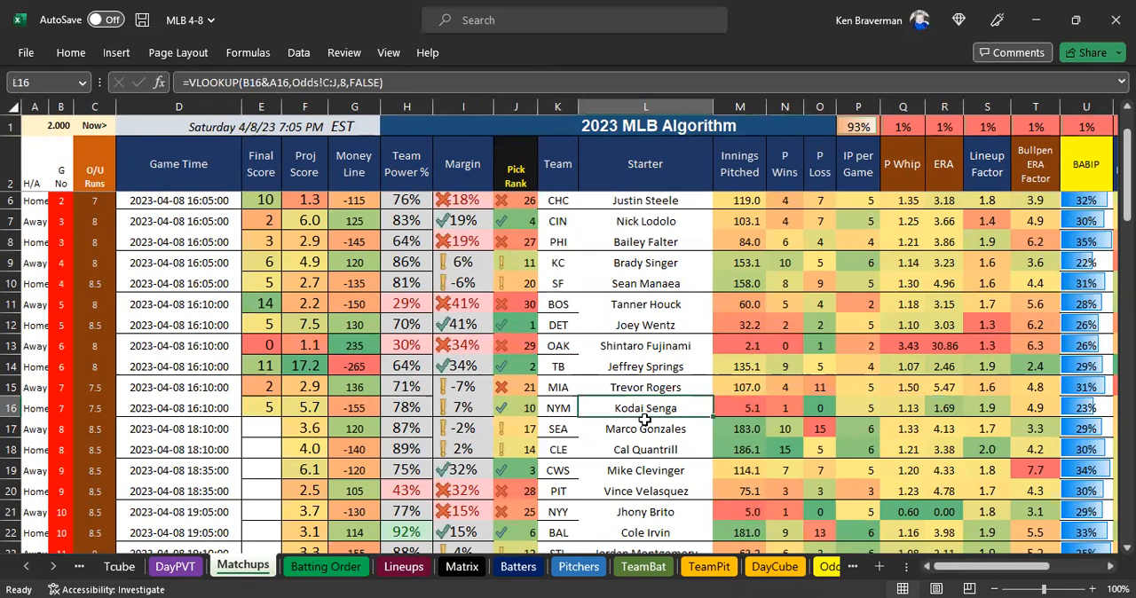
scroll(337, 383, "down", 1, "ctrl")
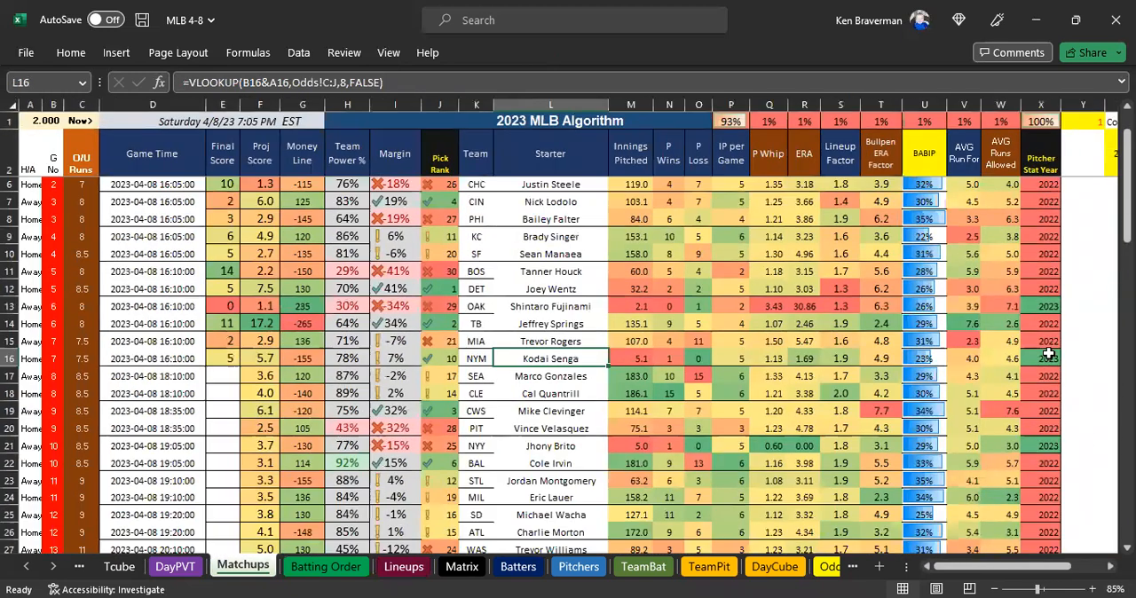
left_click(1048, 355)
scroll(281, 397, "up", 1)
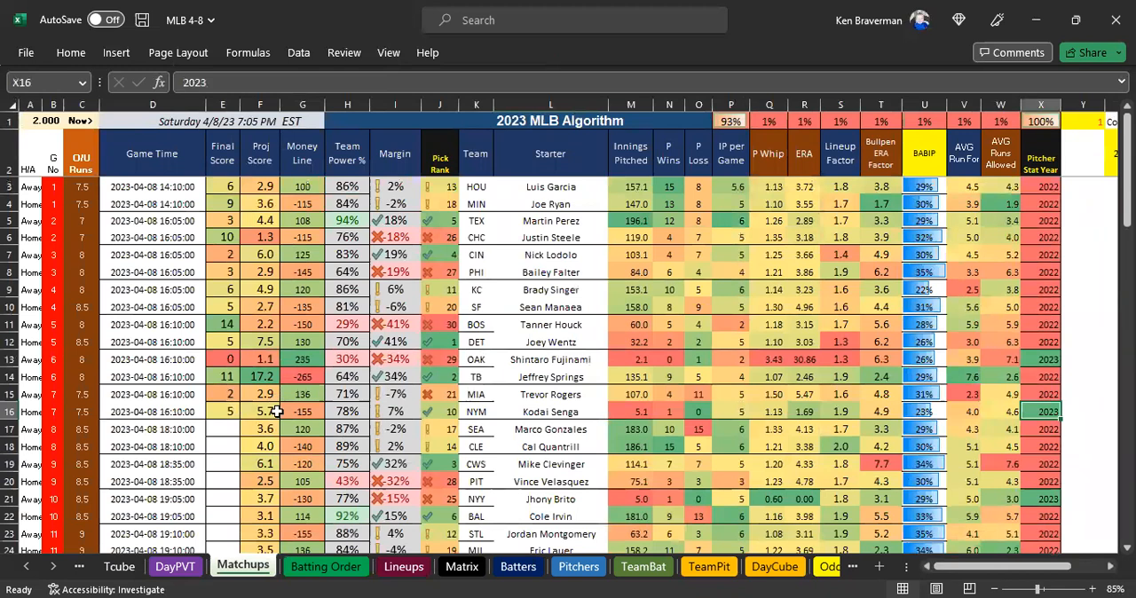